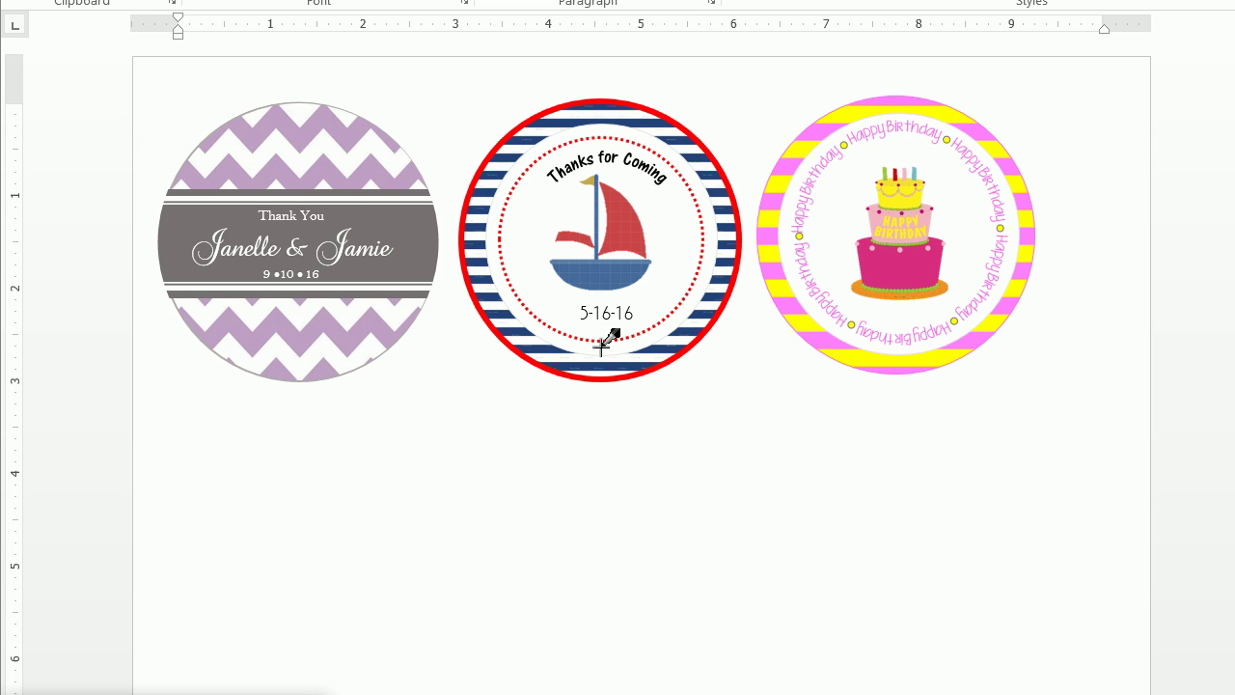
Review the document's page orientation choices and margin presets.
click(600, 345)
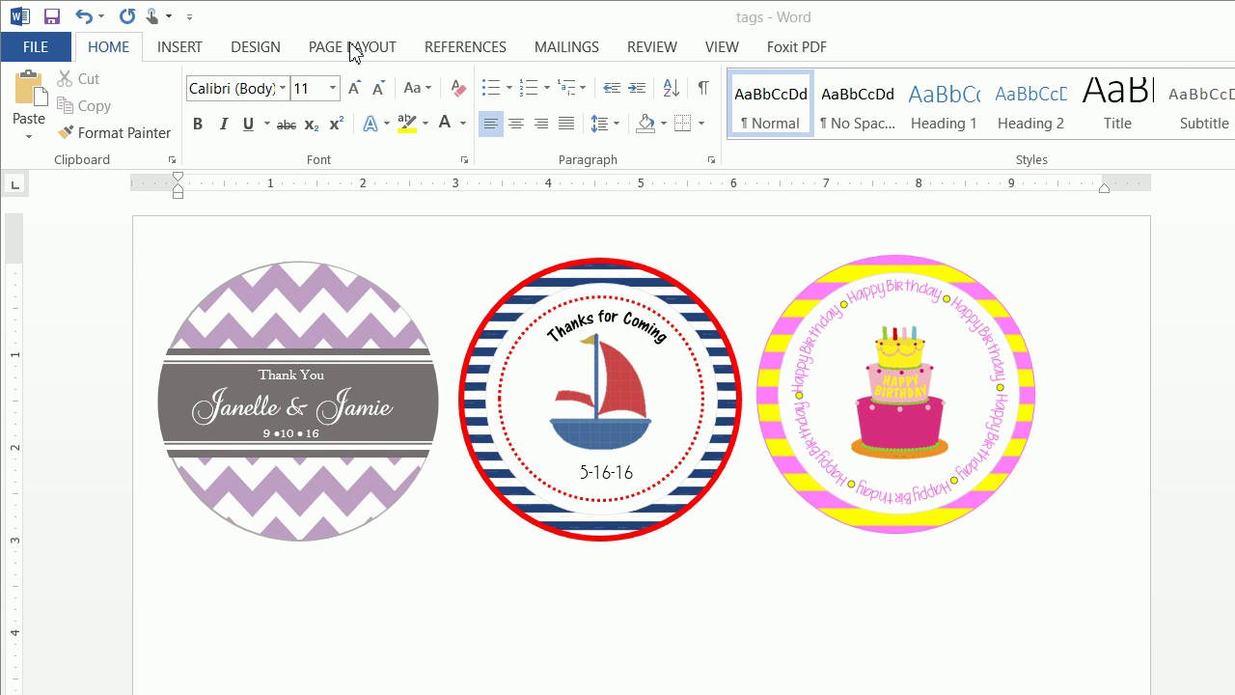
click(352, 48)
click(98, 114)
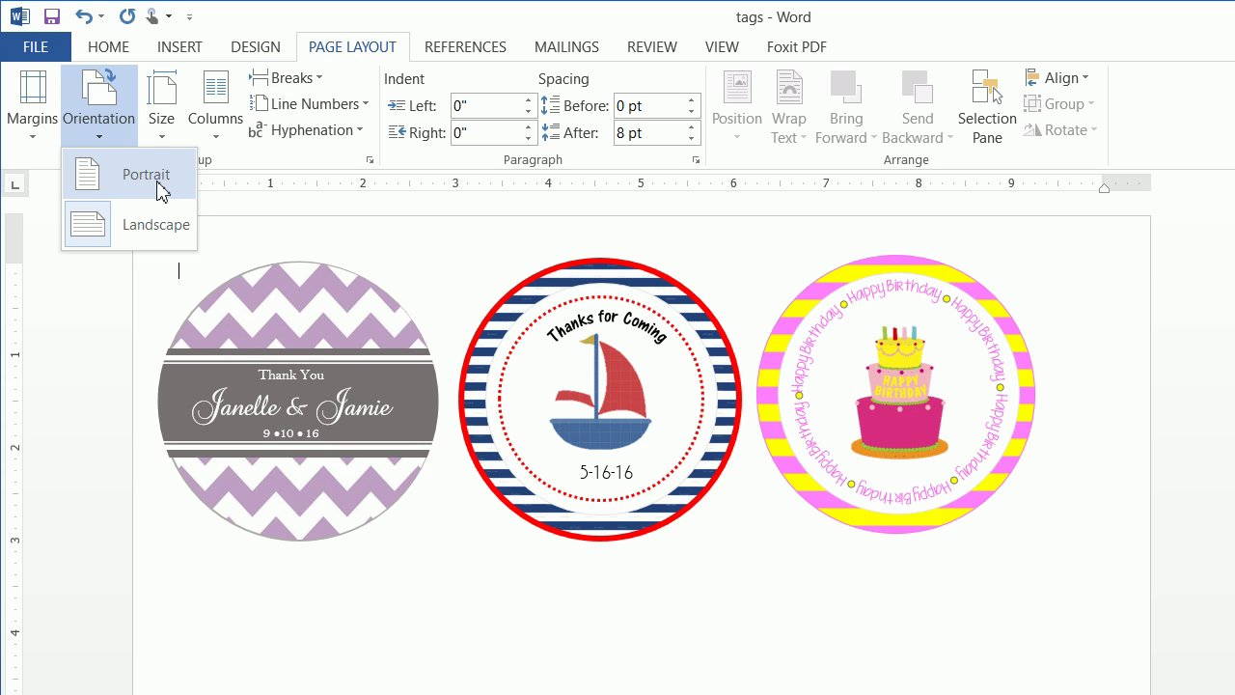
click(32, 101)
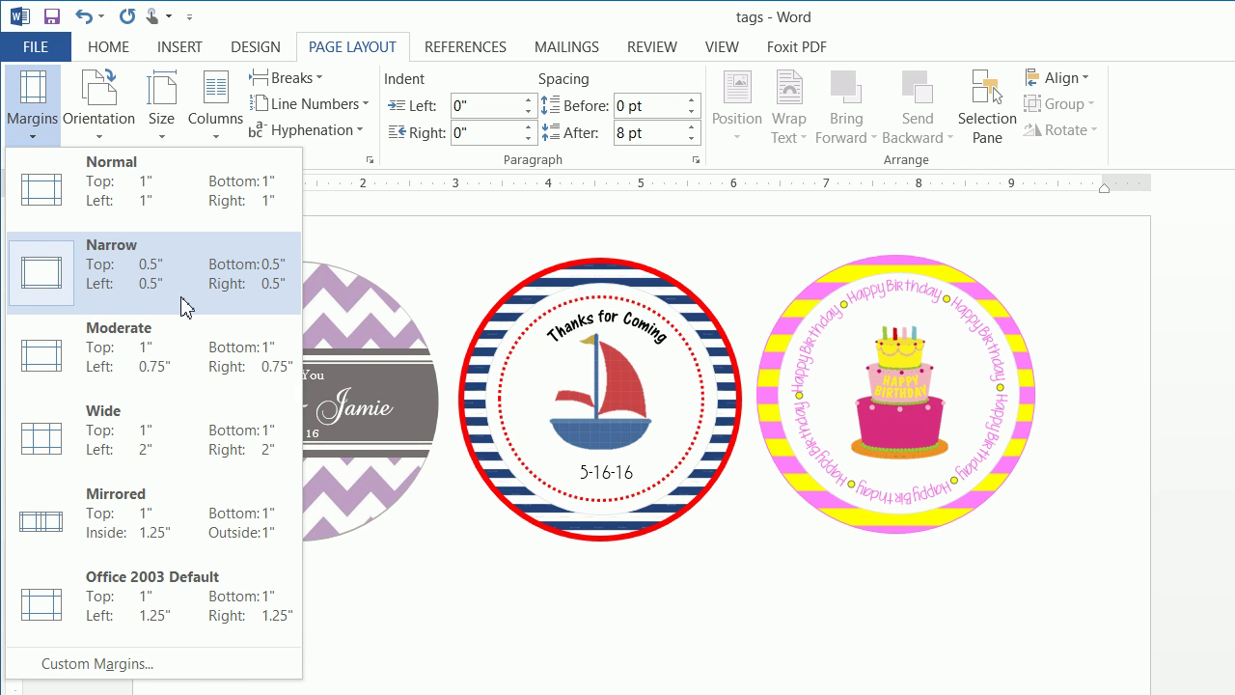
click(434, 279)
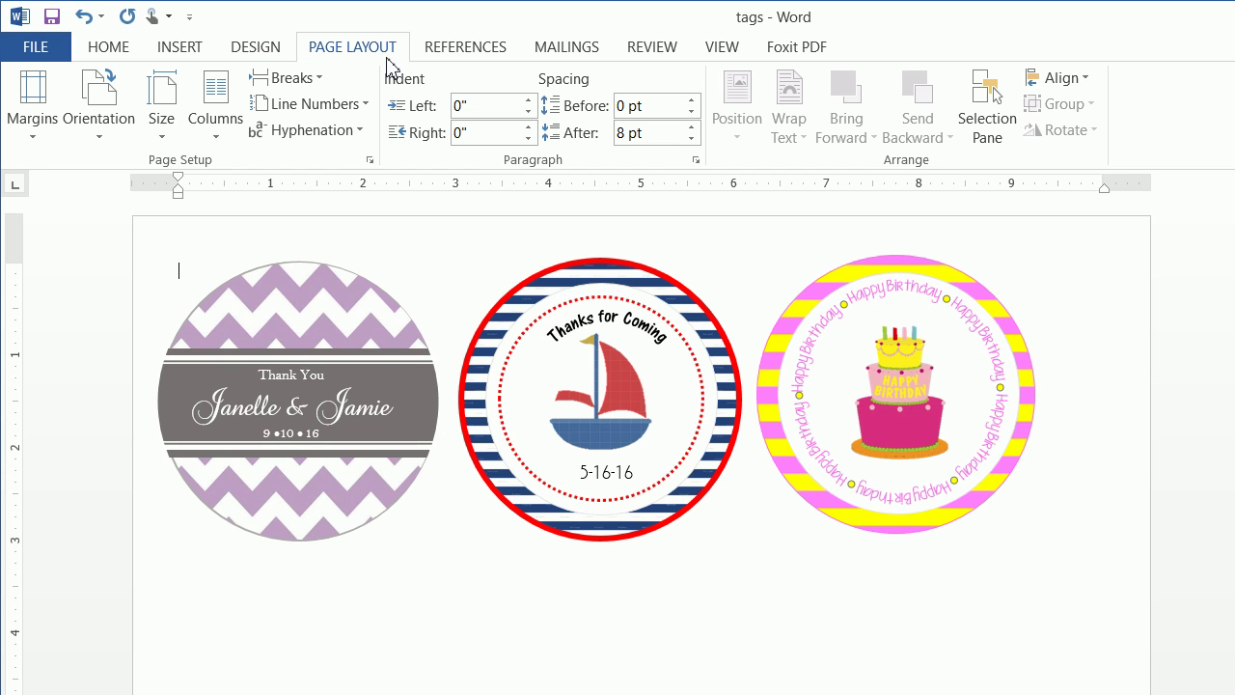
Insert a circle about 1" wide in the blank area beneath the purple chevron tag.
click(179, 48)
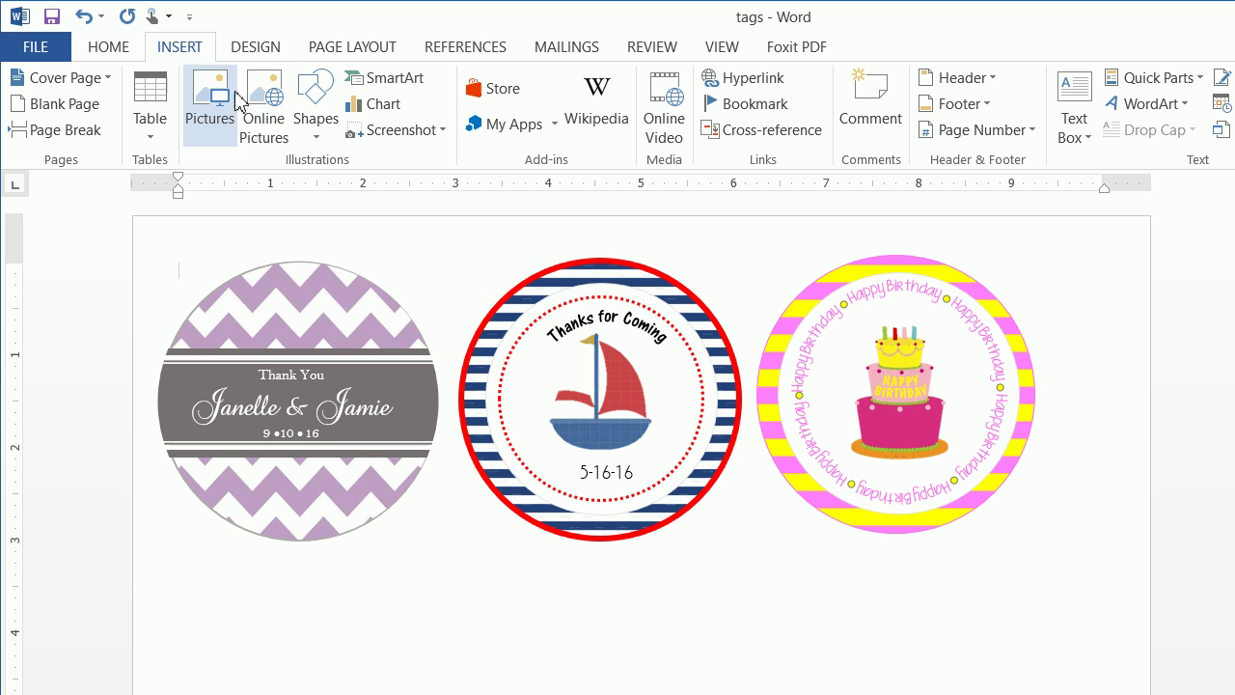
click(316, 106)
click(421, 187)
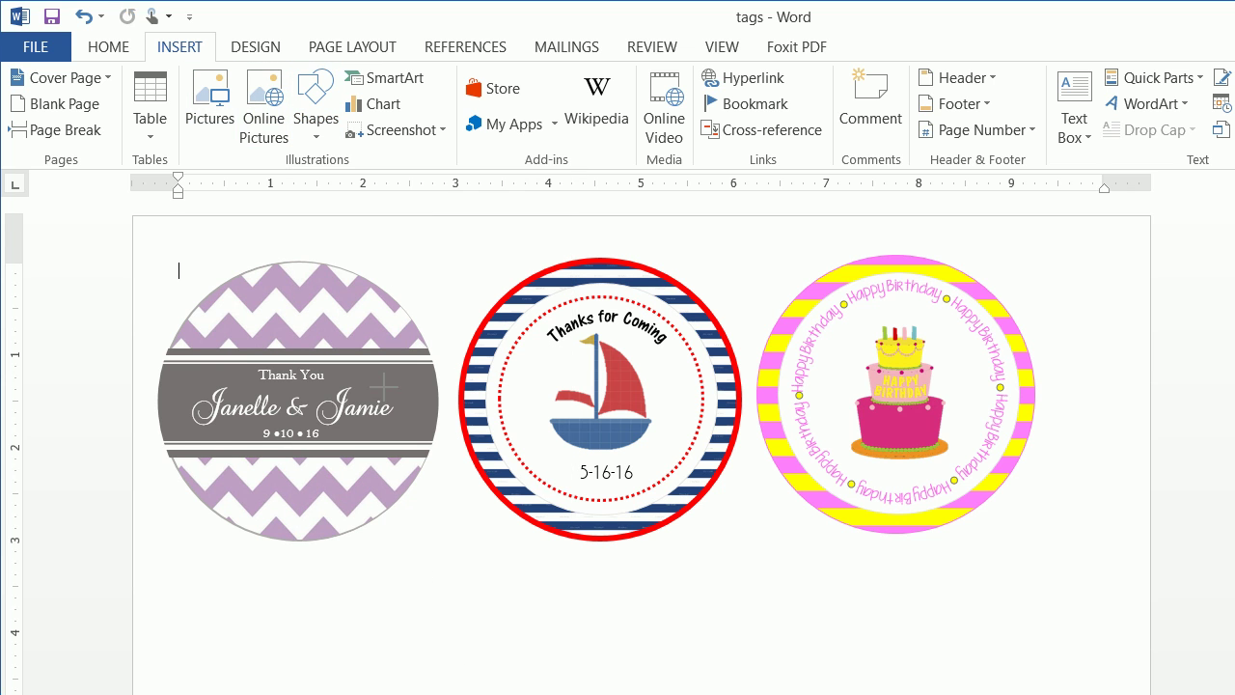
click(277, 523)
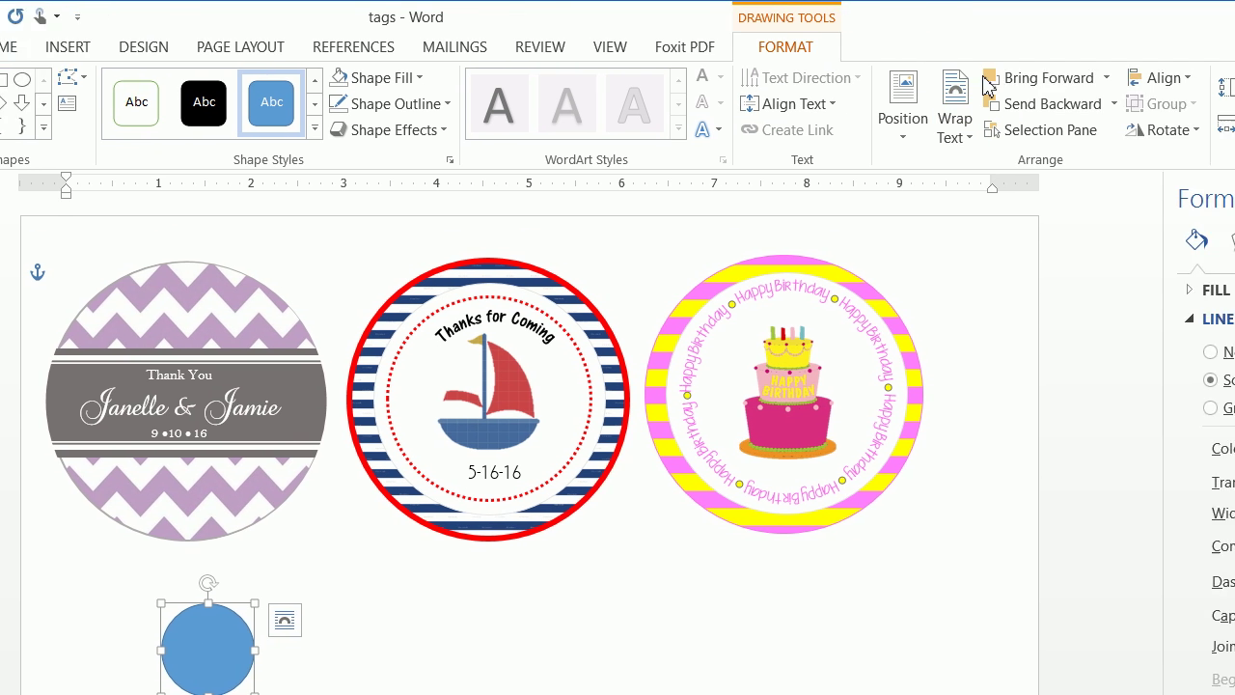
Resize the new circle to 3" high by 3" wide and align it beneath the purple chevron tag.
click(928, 90)
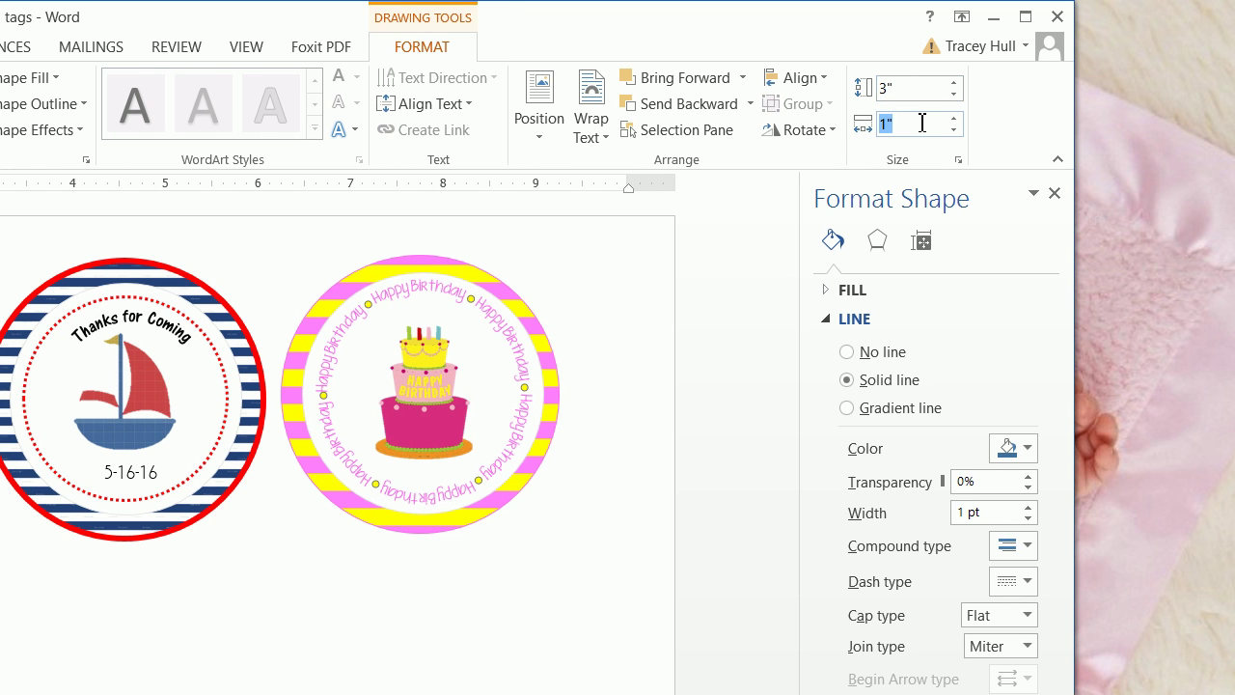
key(Return)
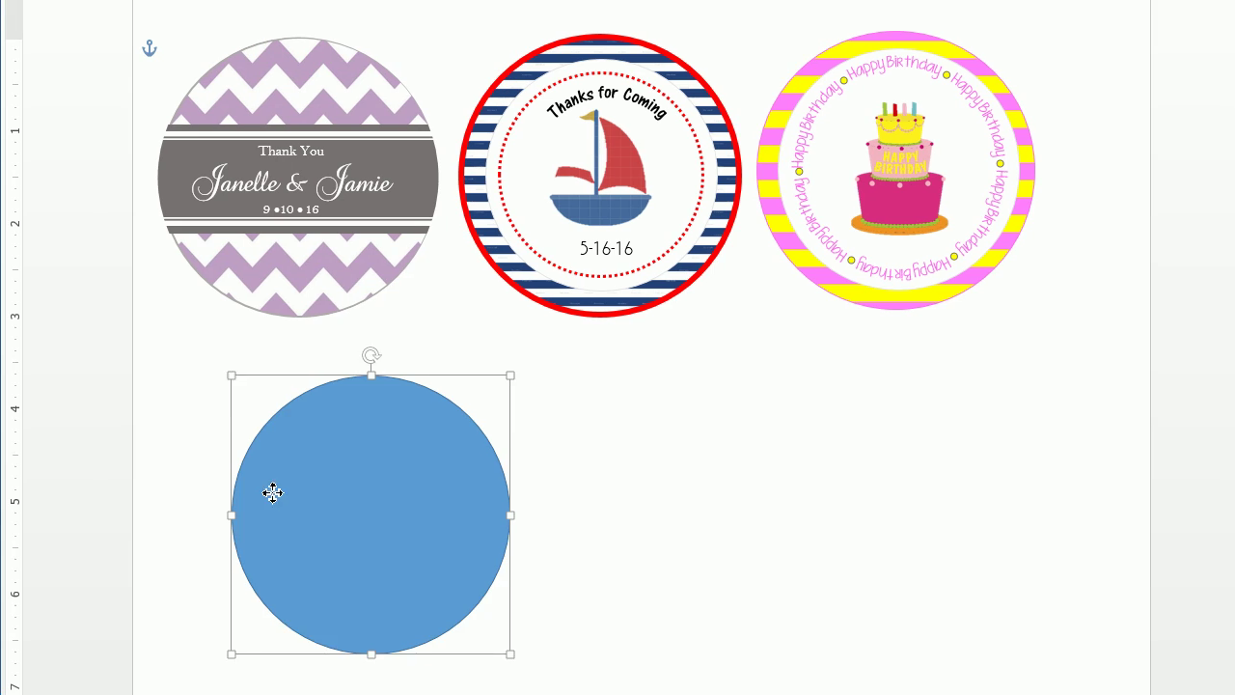
drag(273, 494, 228, 464)
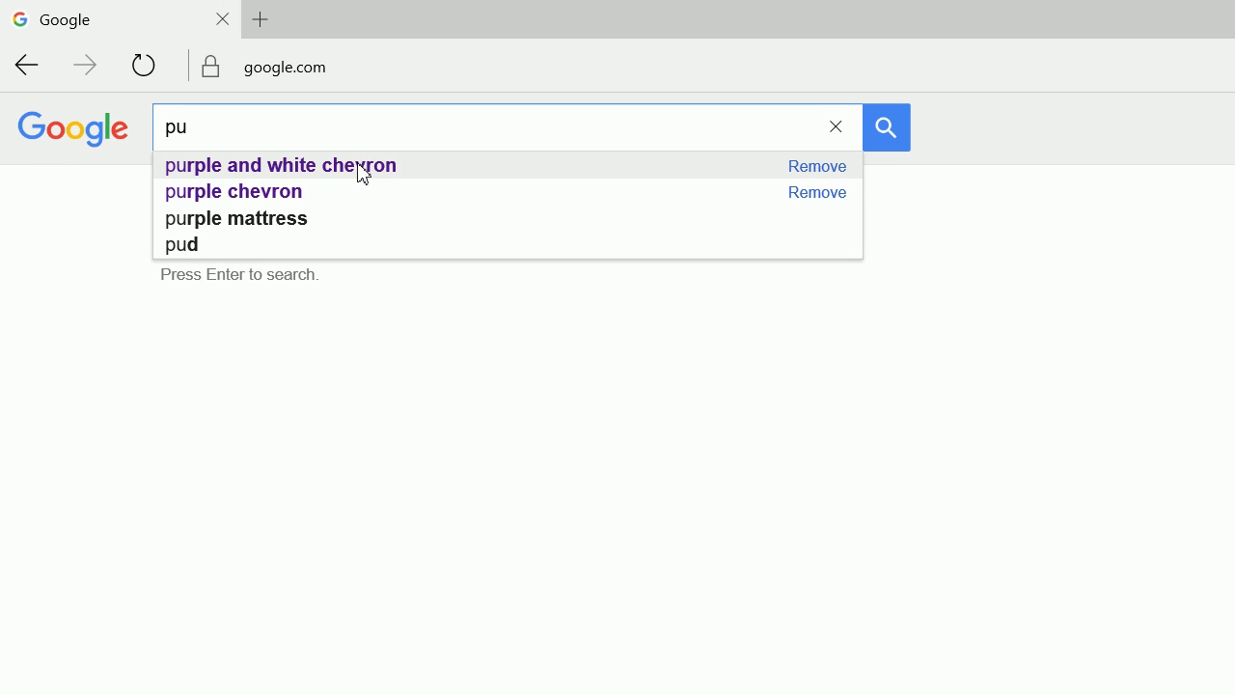
In the web browser, search Google Images for "purple and white chevron" and open the light purple chevron picture.
click(363, 170)
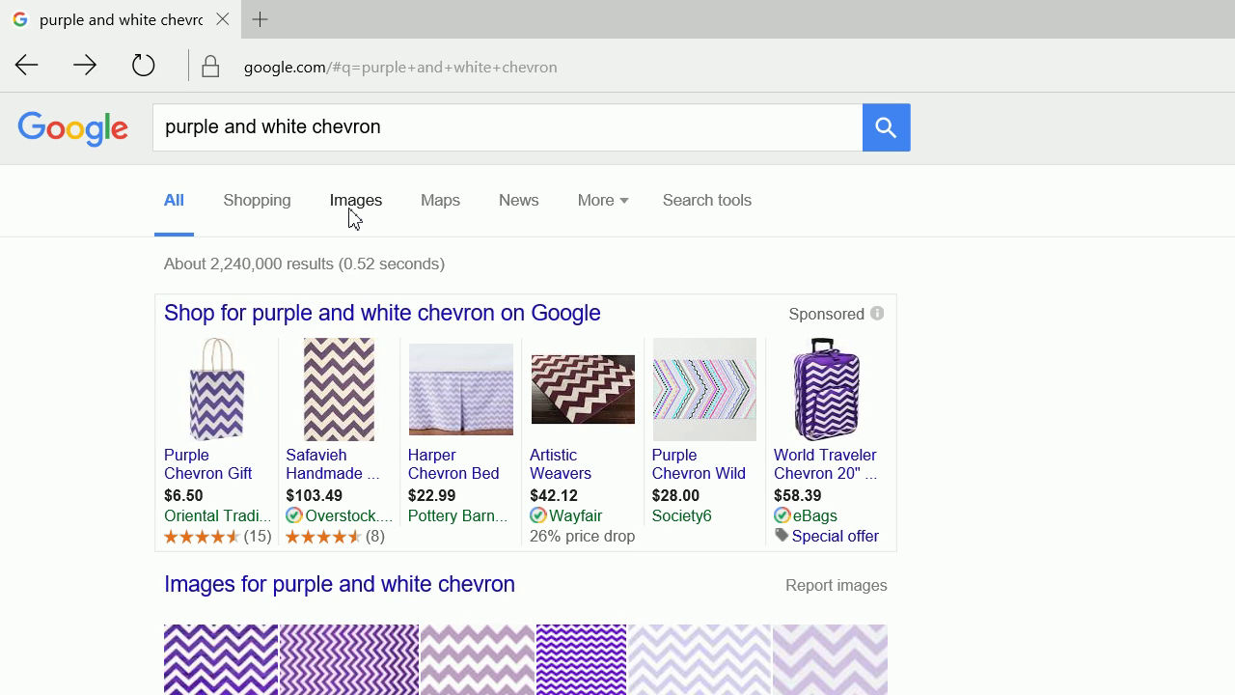
click(353, 218)
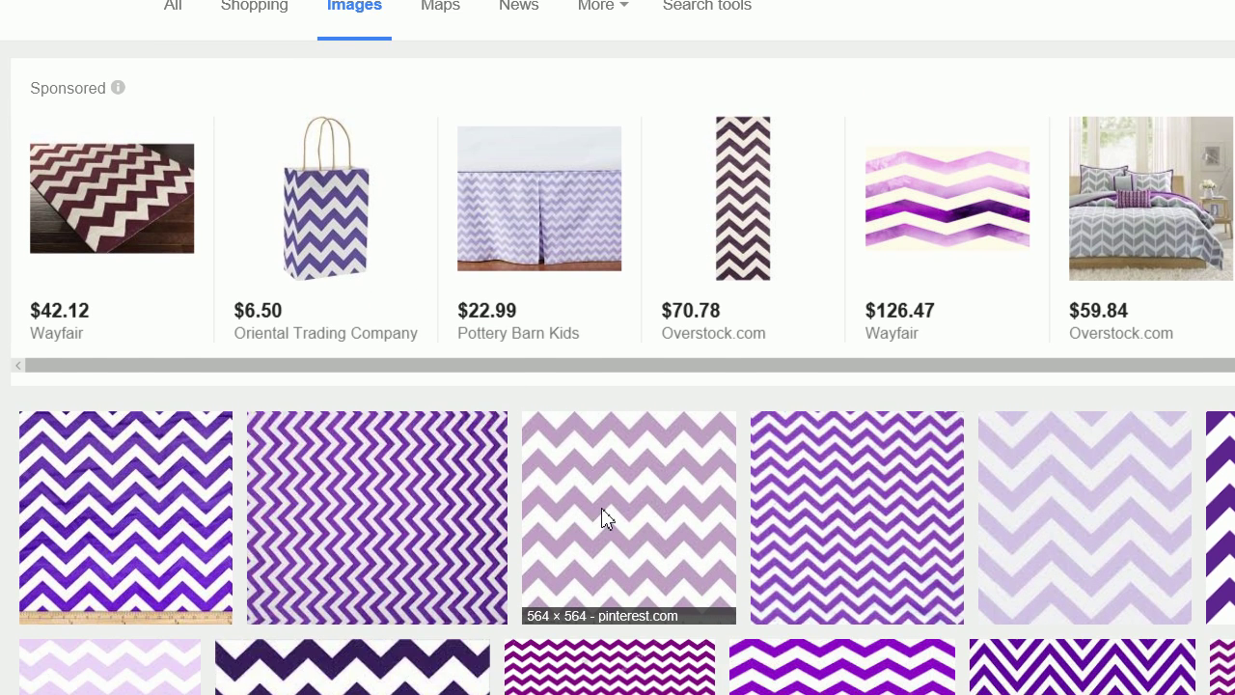
click(604, 570)
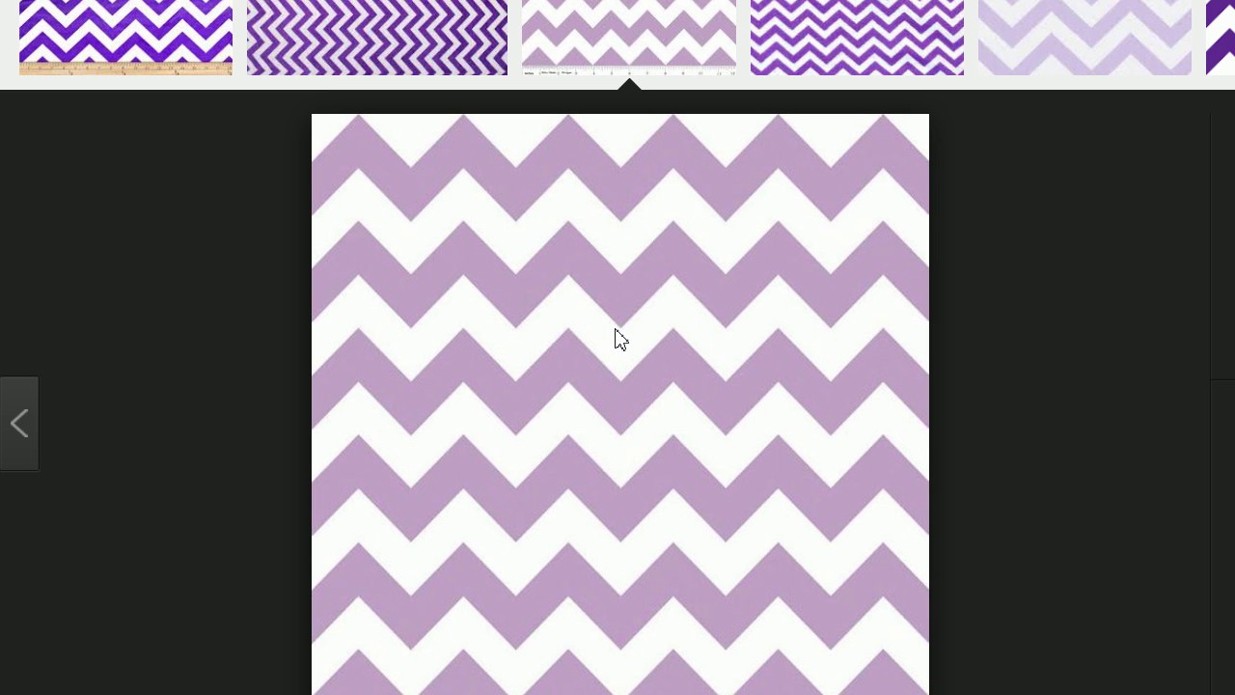
Save the light purple chevron picture as a JPEG named purplechev.
right_click(614, 363)
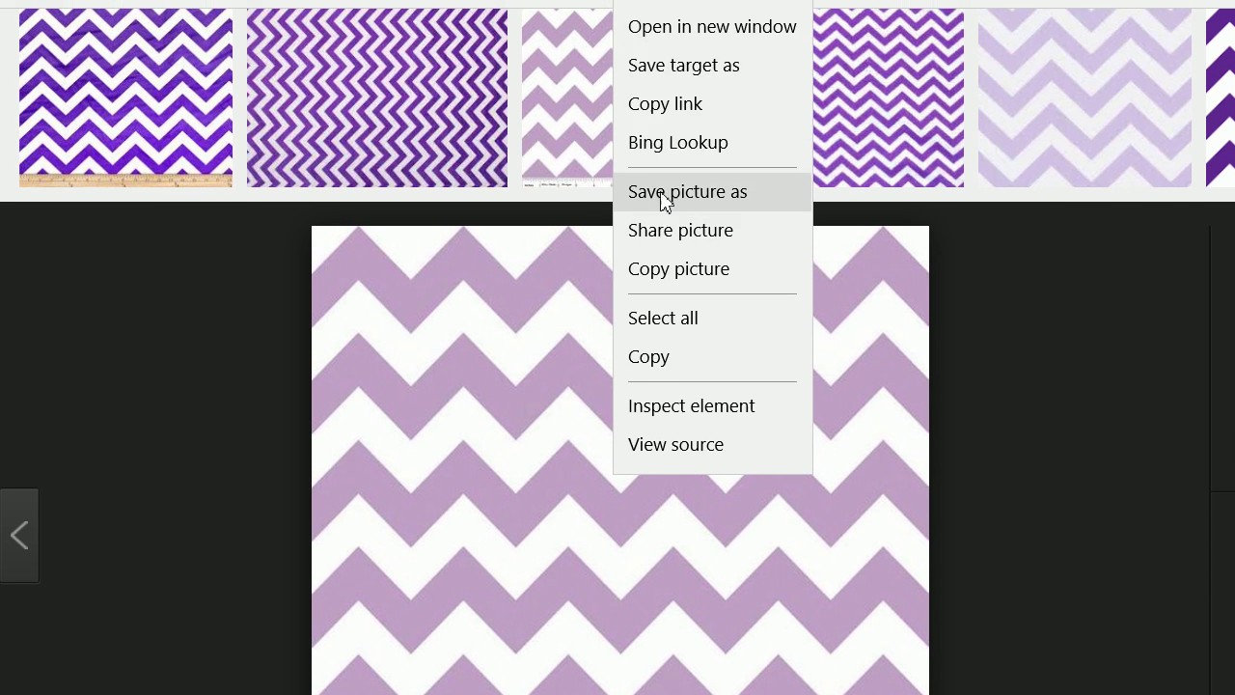
click(662, 85)
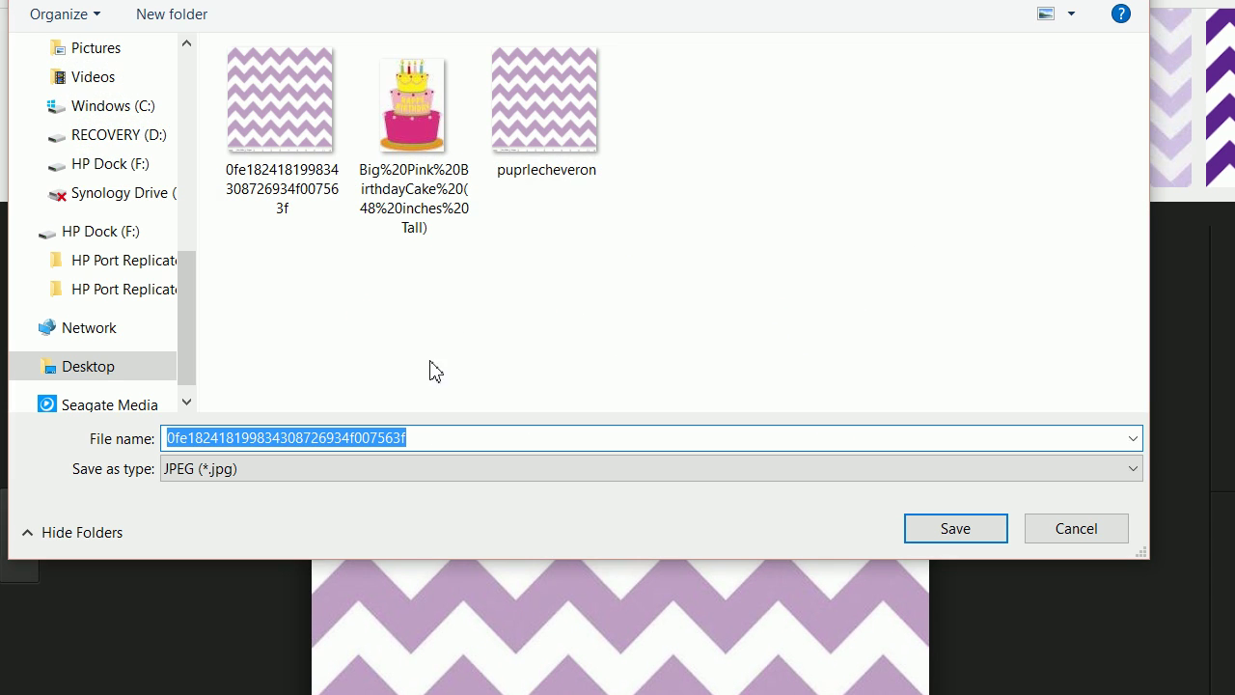
text(purplechev)
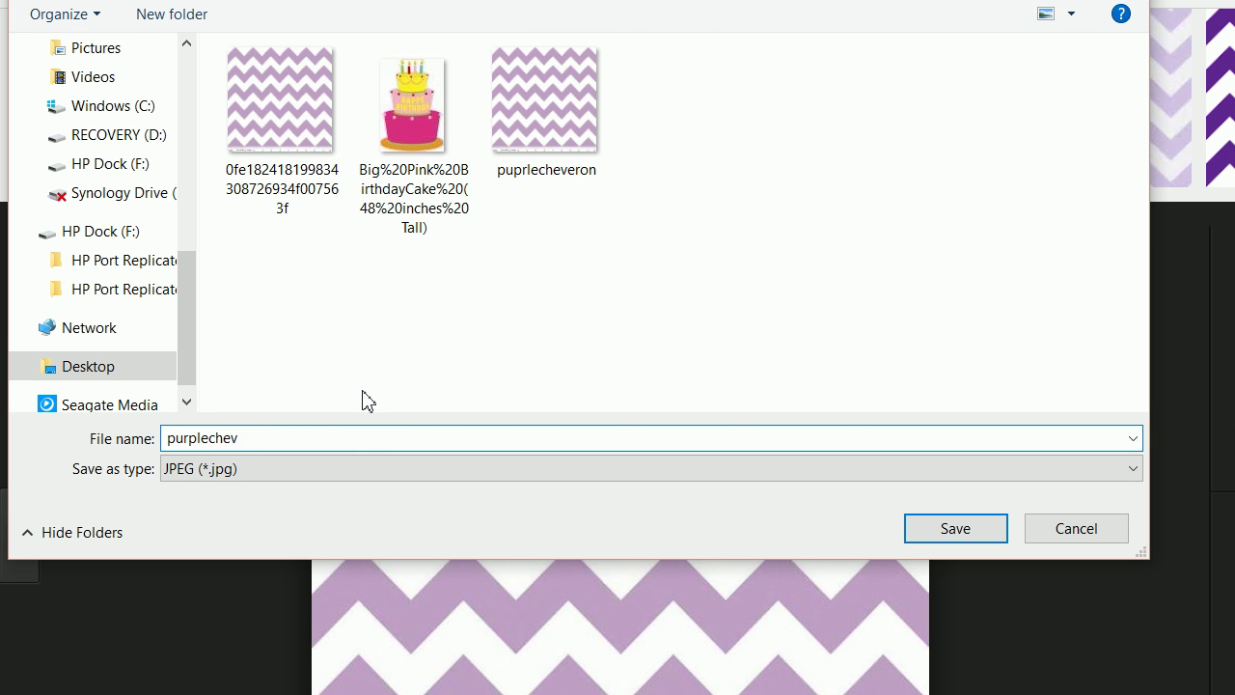
key(Return)
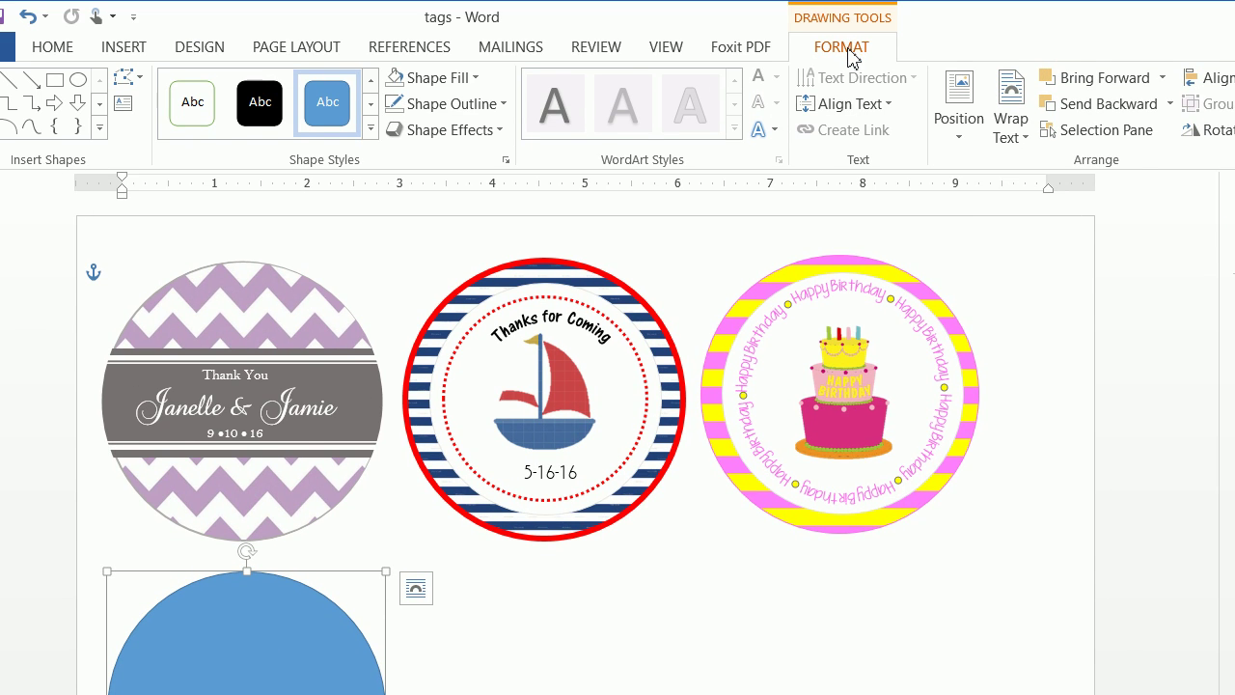
Back in Word, fill the blue circle with the picture file purplechev.
click(436, 78)
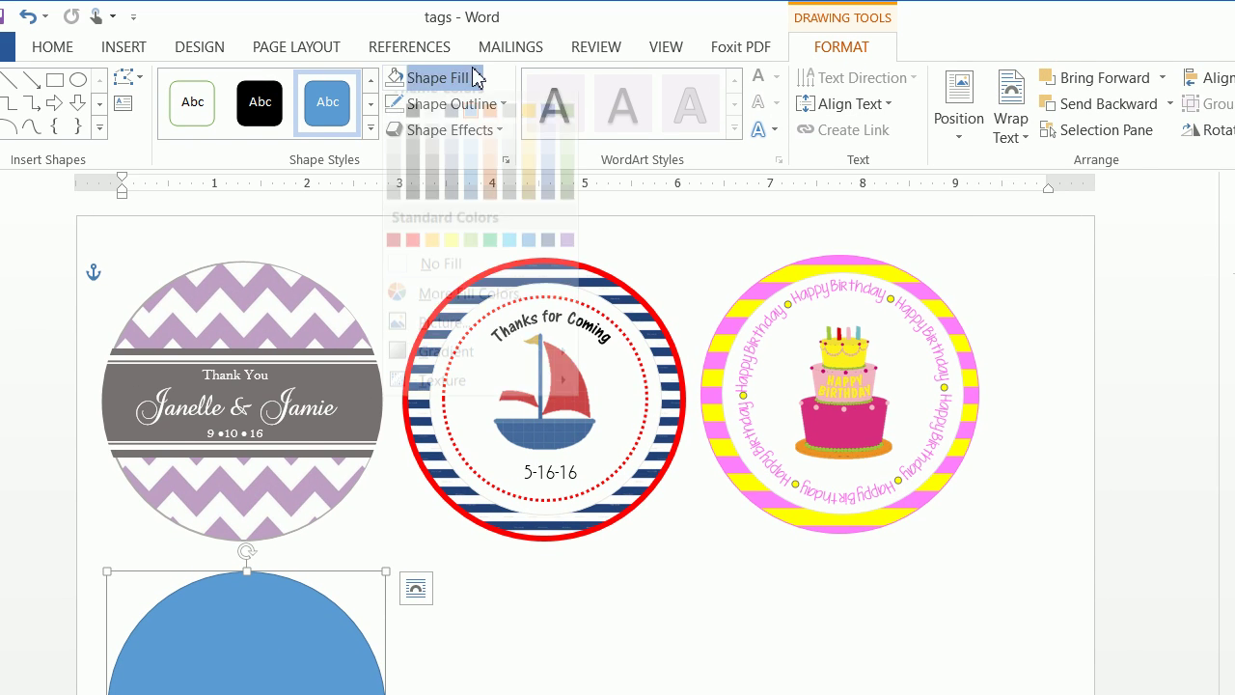
click(454, 341)
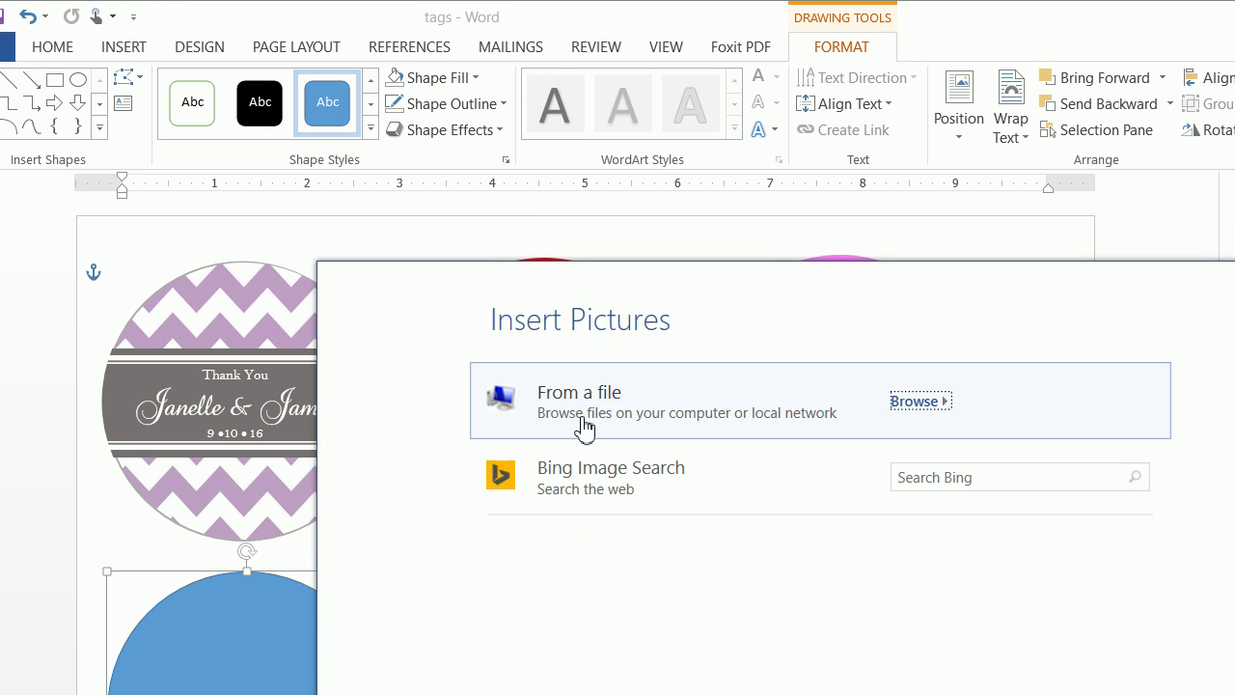
click(497, 395)
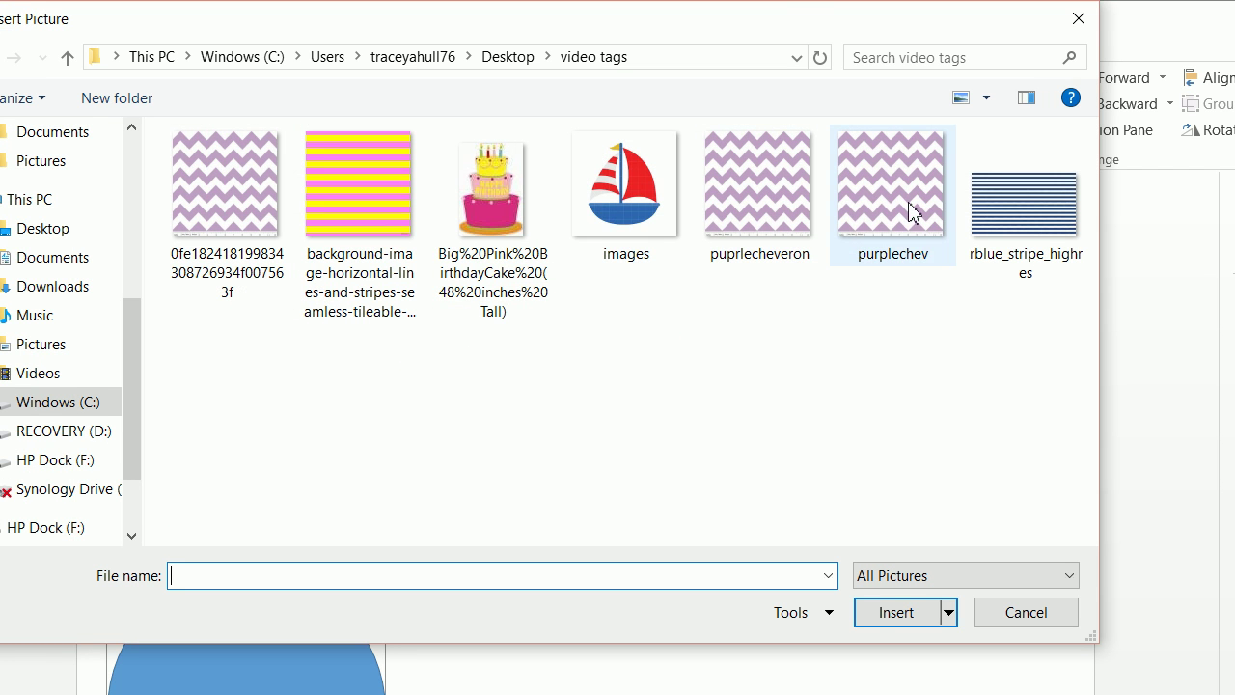
click(912, 213)
click(897, 613)
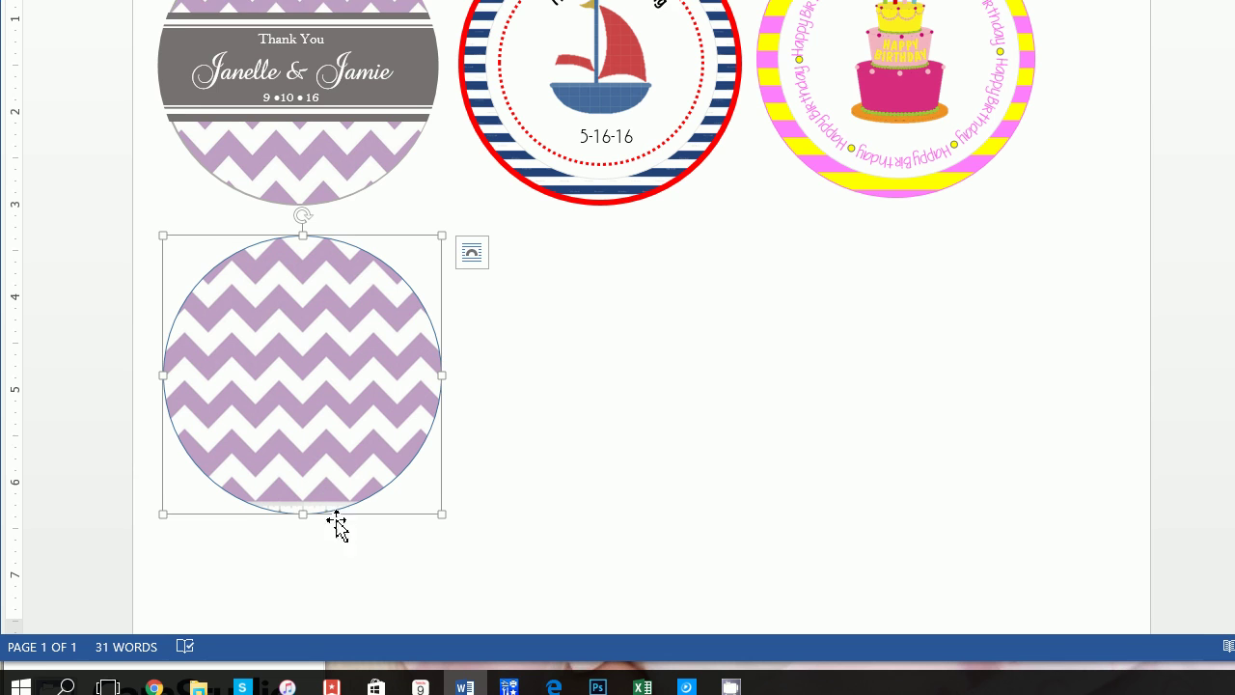
click(279, 529)
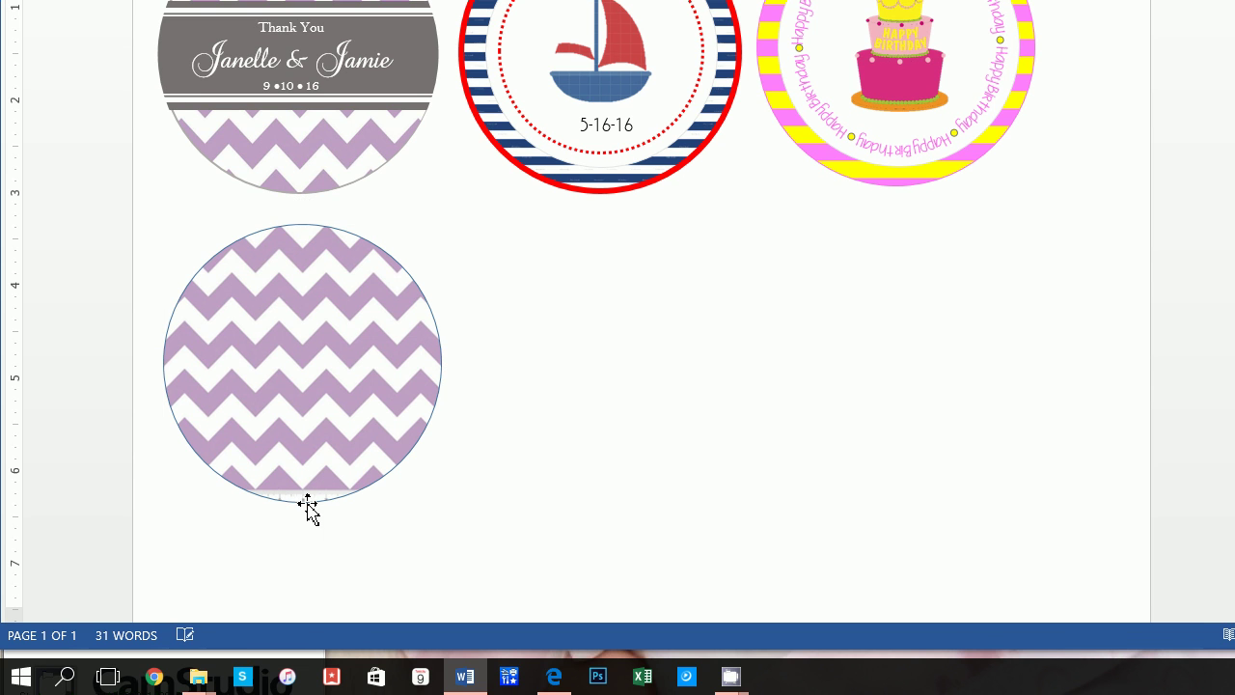
Crop the ruler strip off the bottom edge of the chevron-filled circle.
click(309, 427)
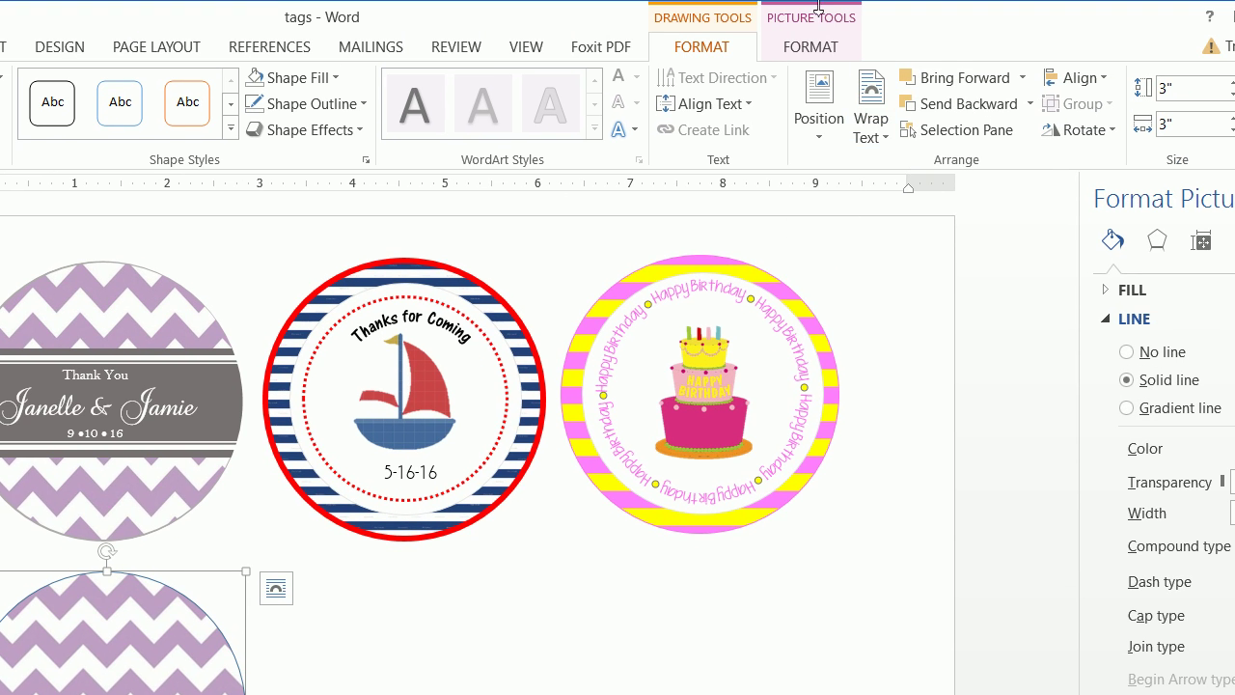
click(816, 50)
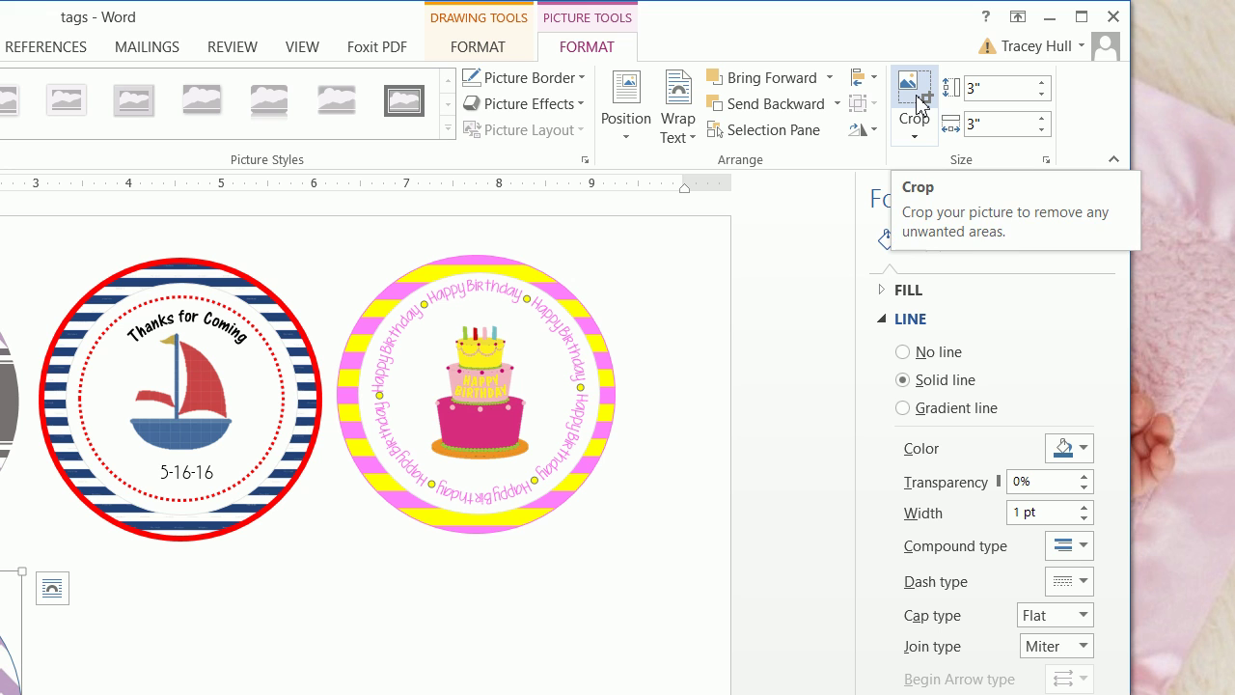
click(914, 97)
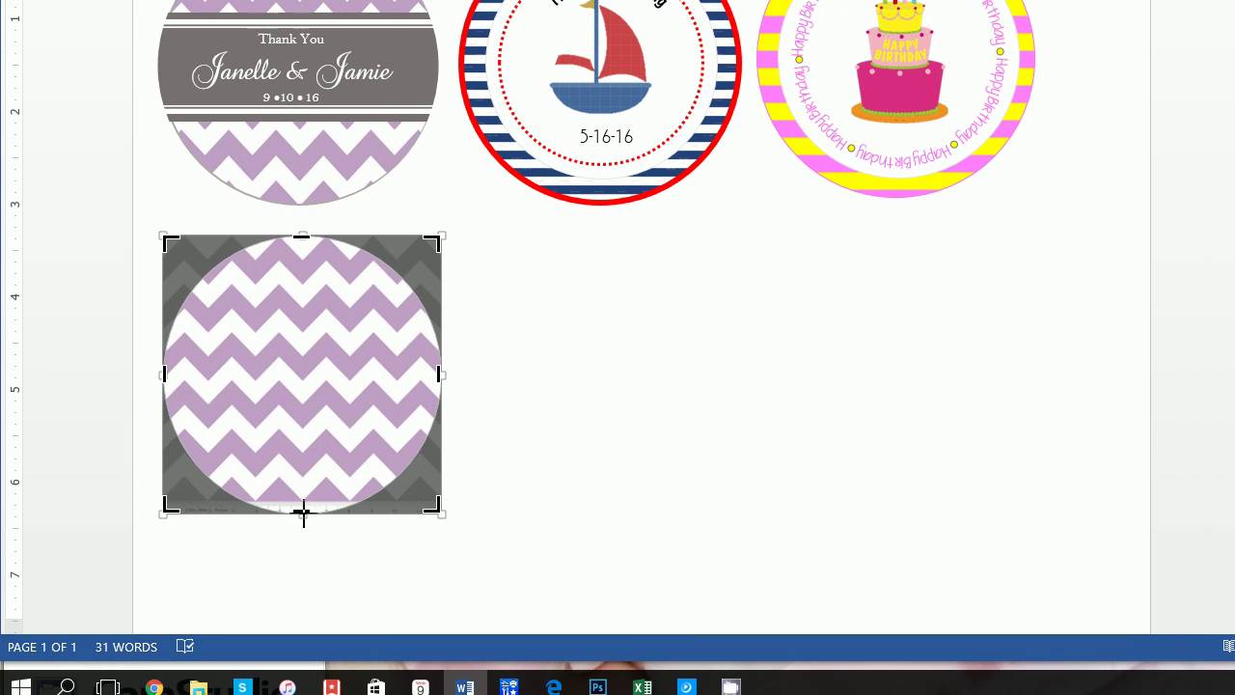
drag(302, 511, 302, 497)
click(499, 482)
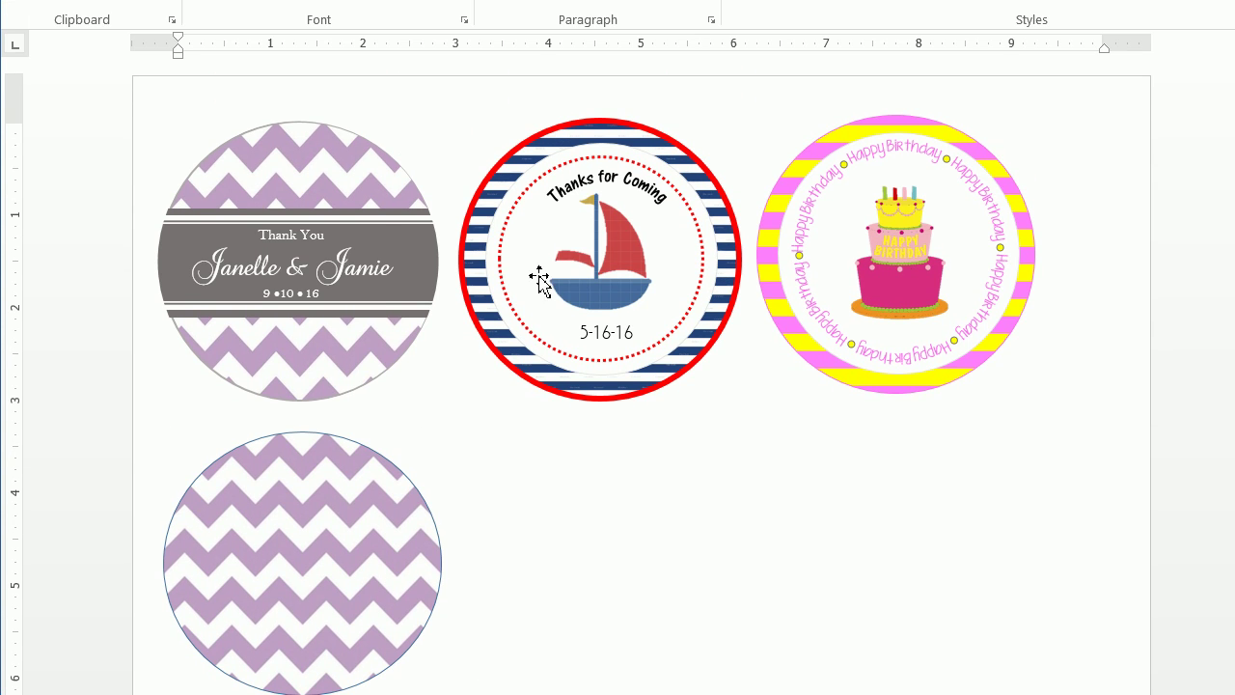
Set the cropped chevron circle's height to 3".
click(331, 309)
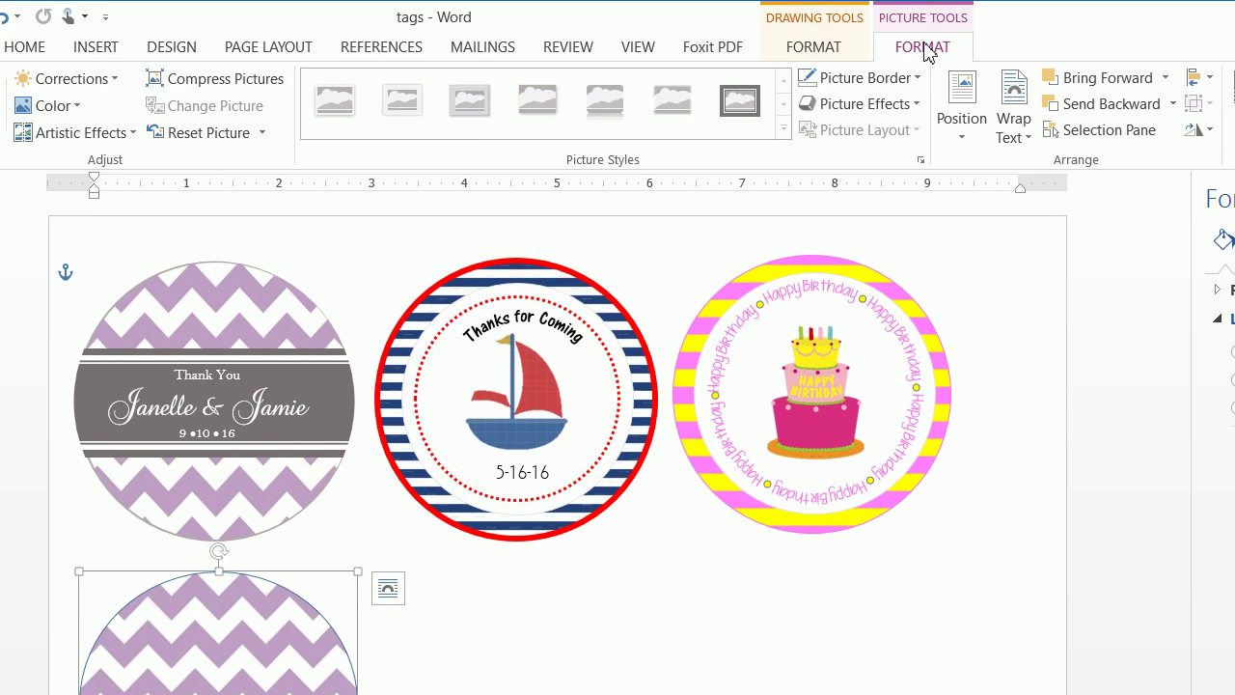
click(1101, 86)
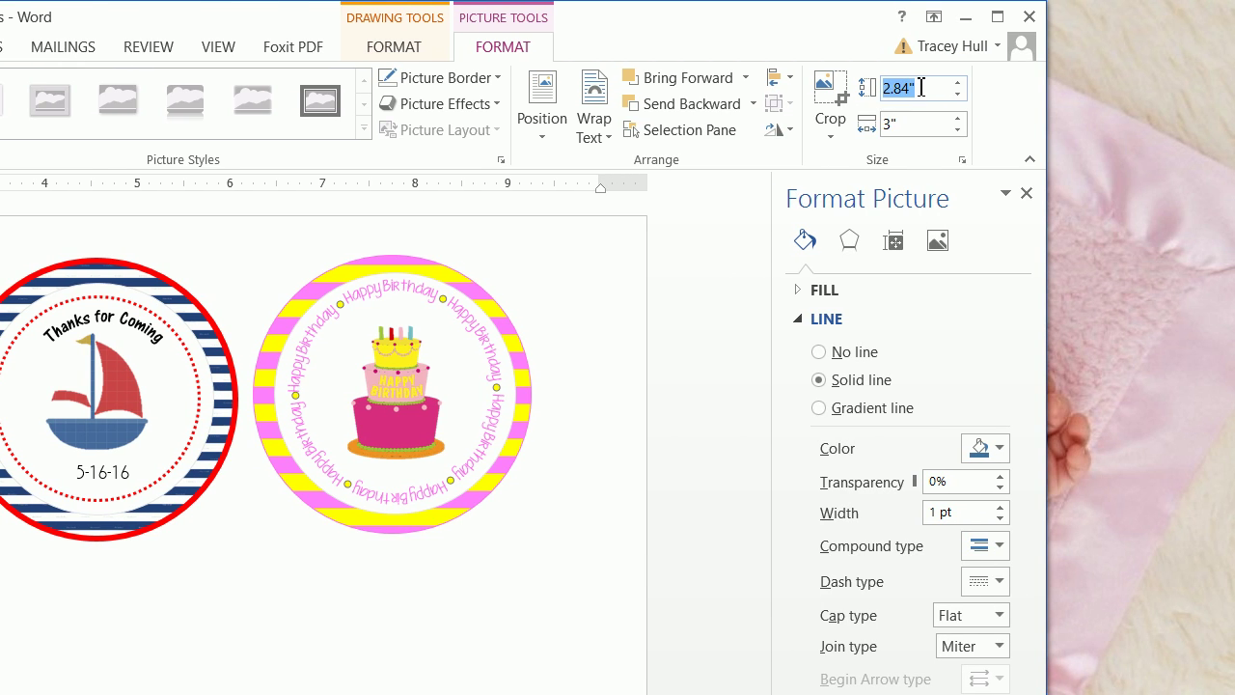
text(3")
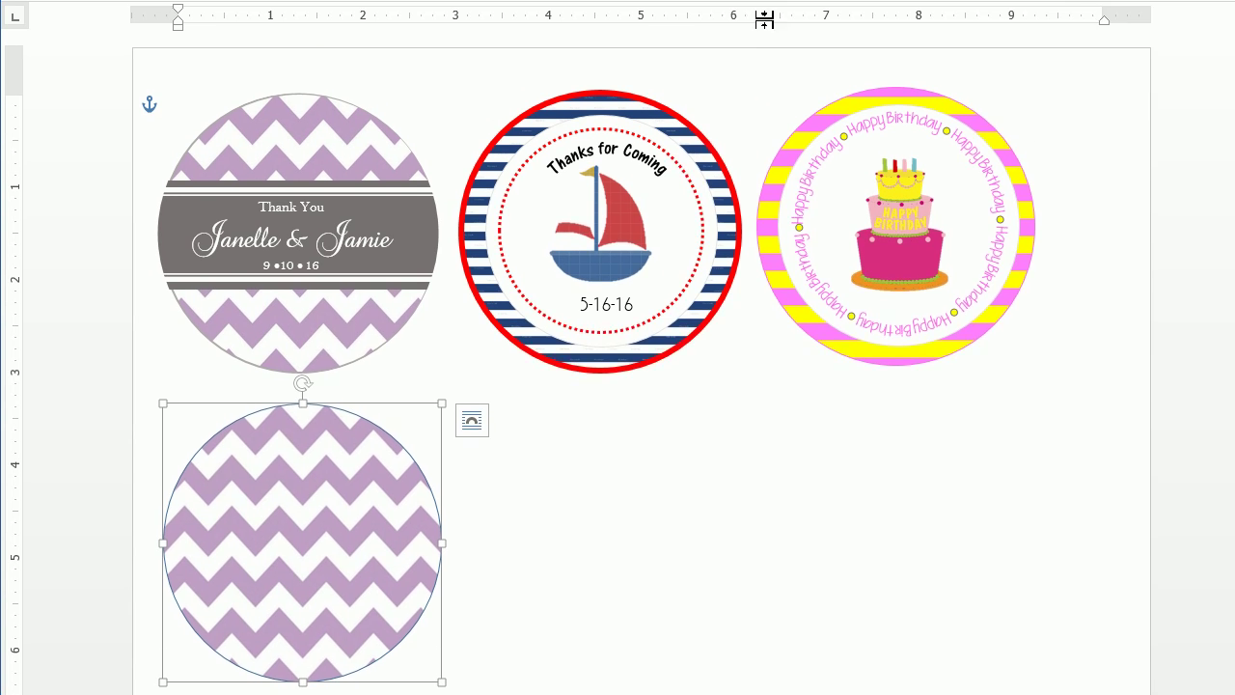
Change the chevron circle's outline to a gray theme color.
click(895, 50)
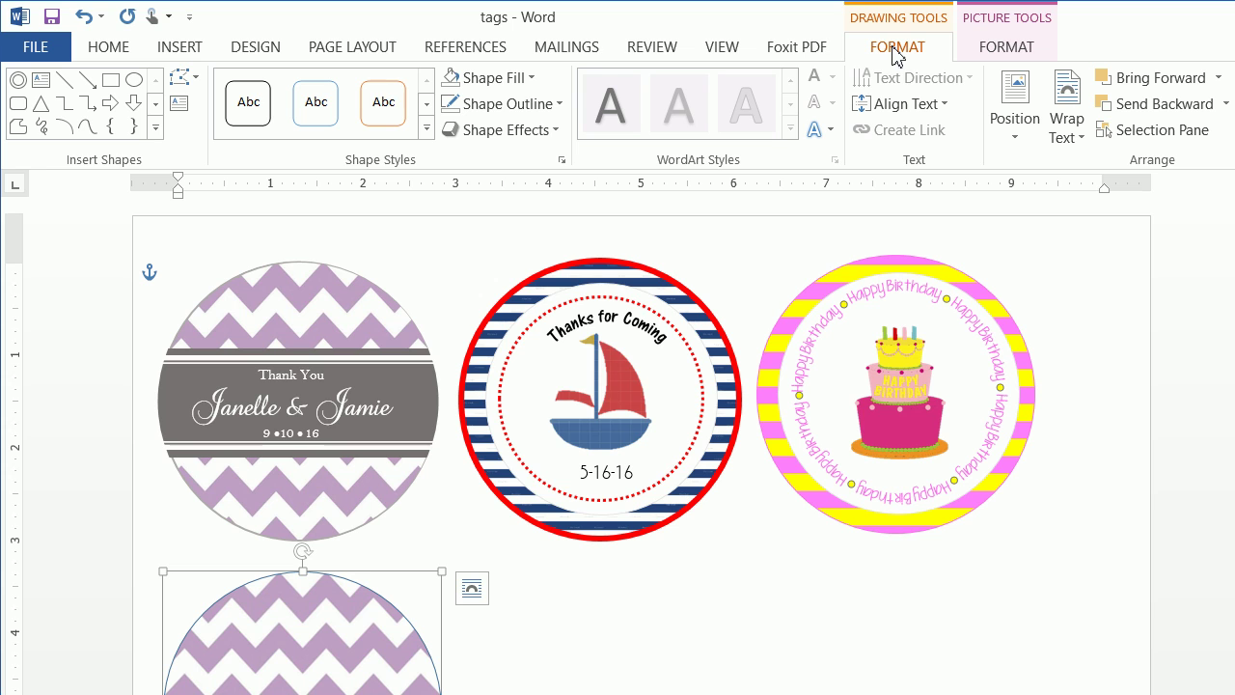
click(543, 104)
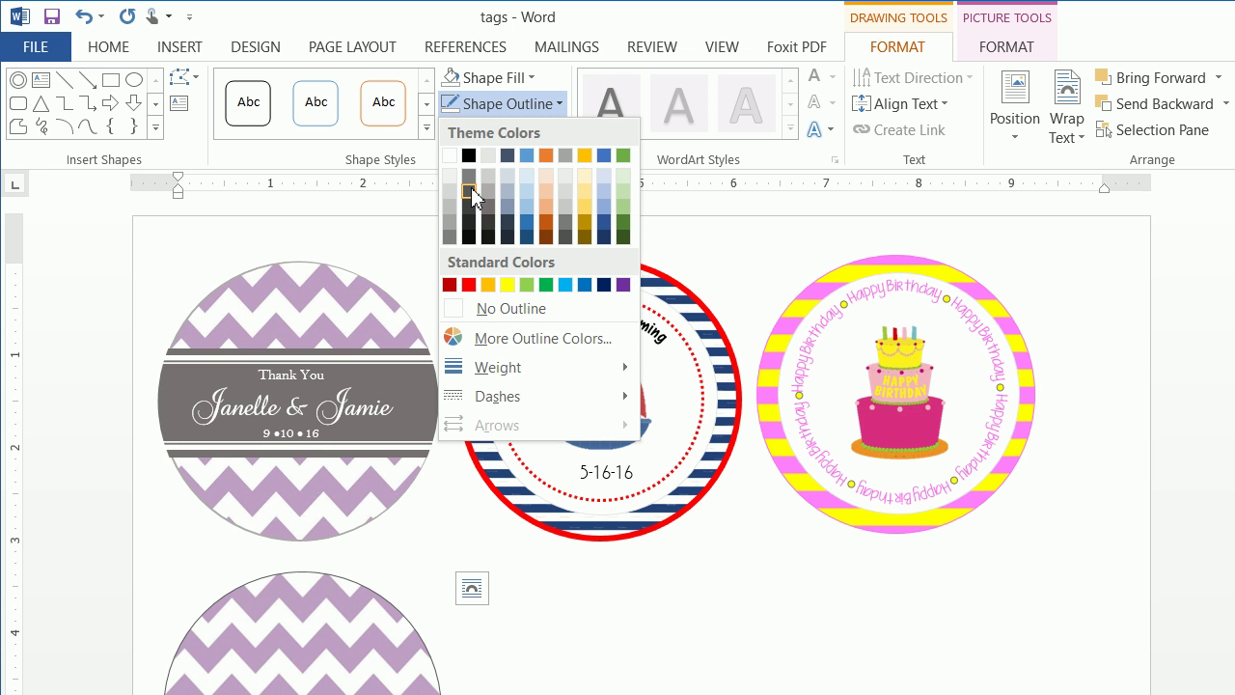
click(471, 176)
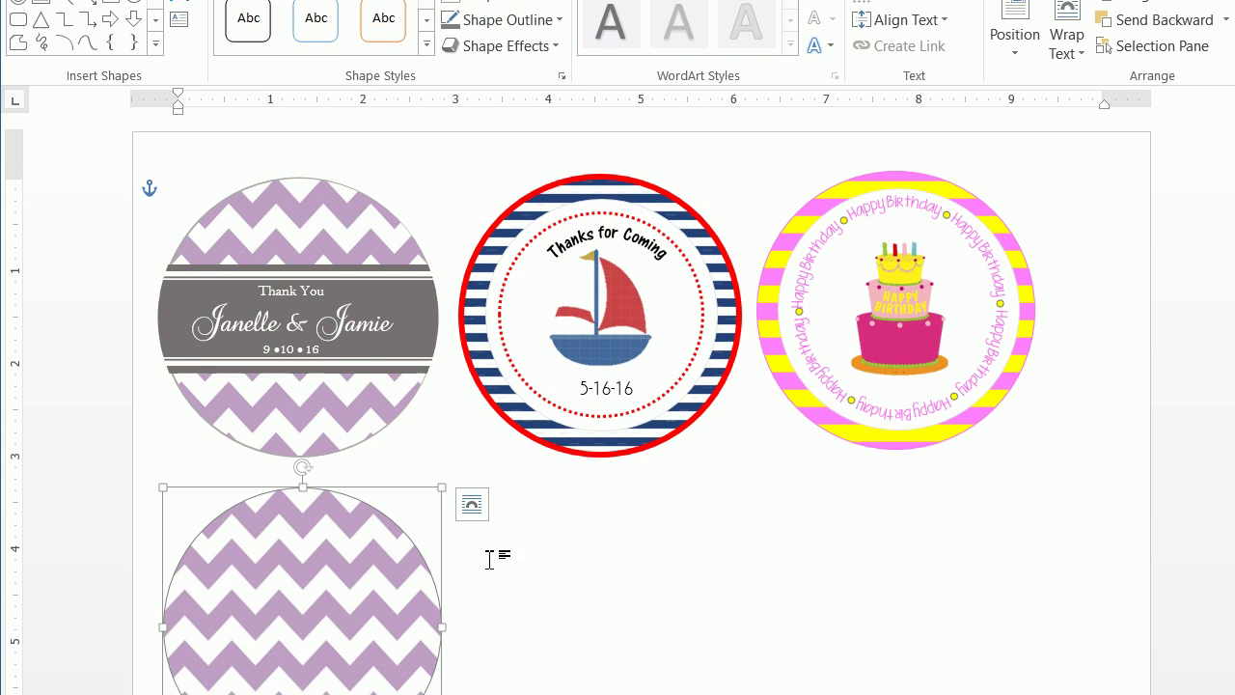
click(494, 678)
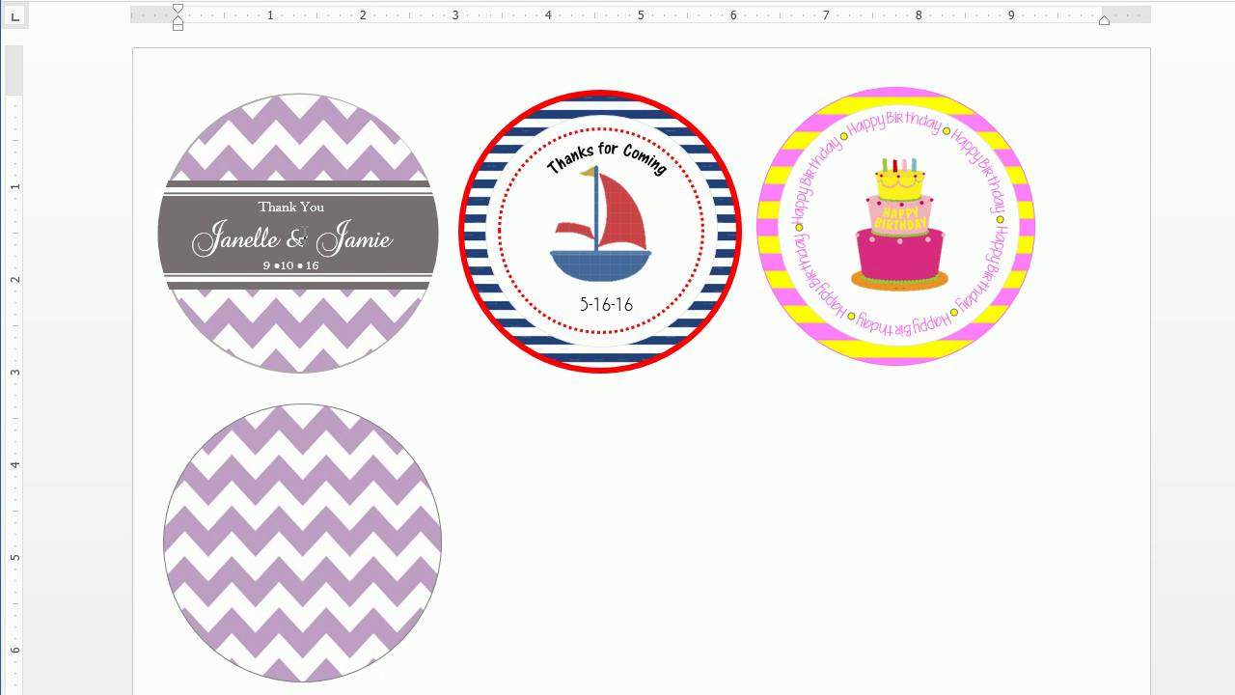
Draw a rectangle across the middle of the chevron circle and adjust its edges to span the circle's full width as a banner.
click(180, 47)
click(316, 101)
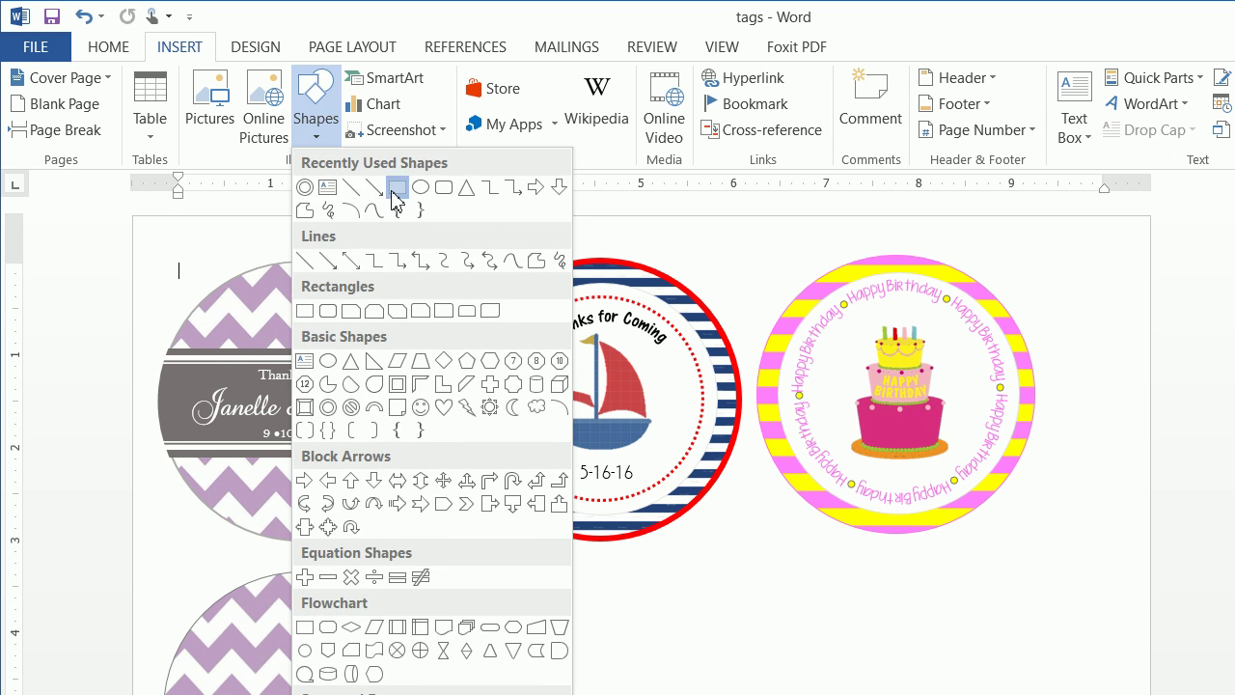
click(398, 187)
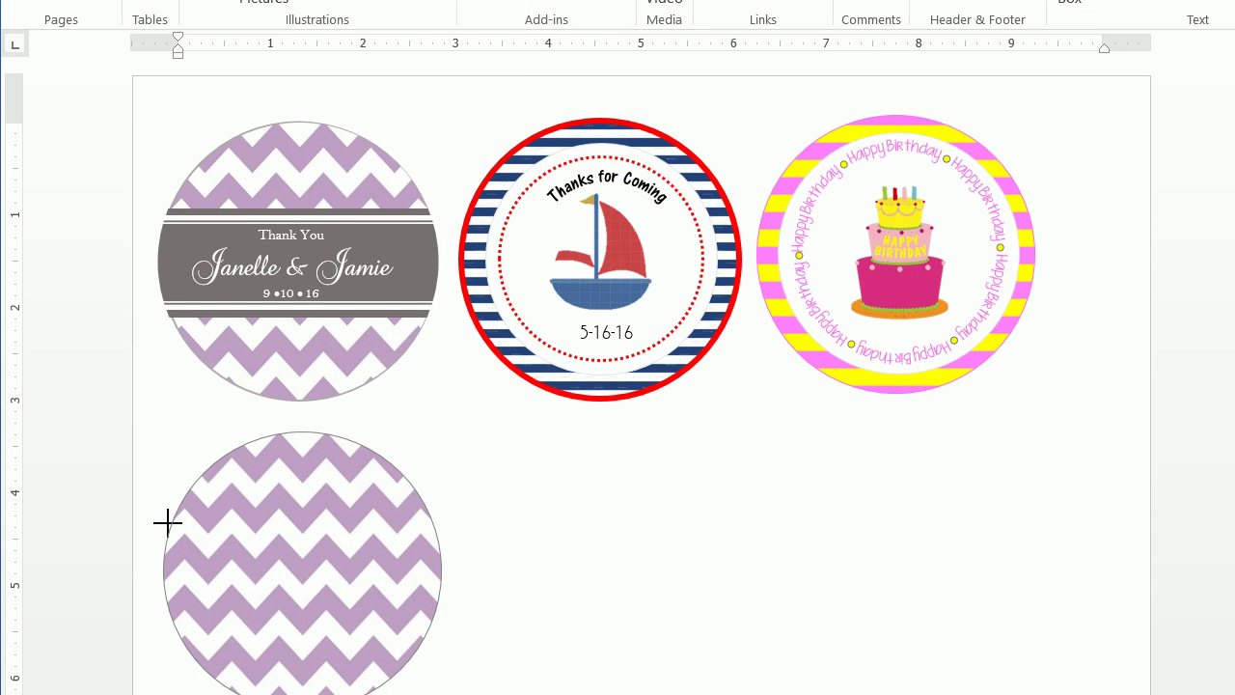
drag(167, 522, 447, 640)
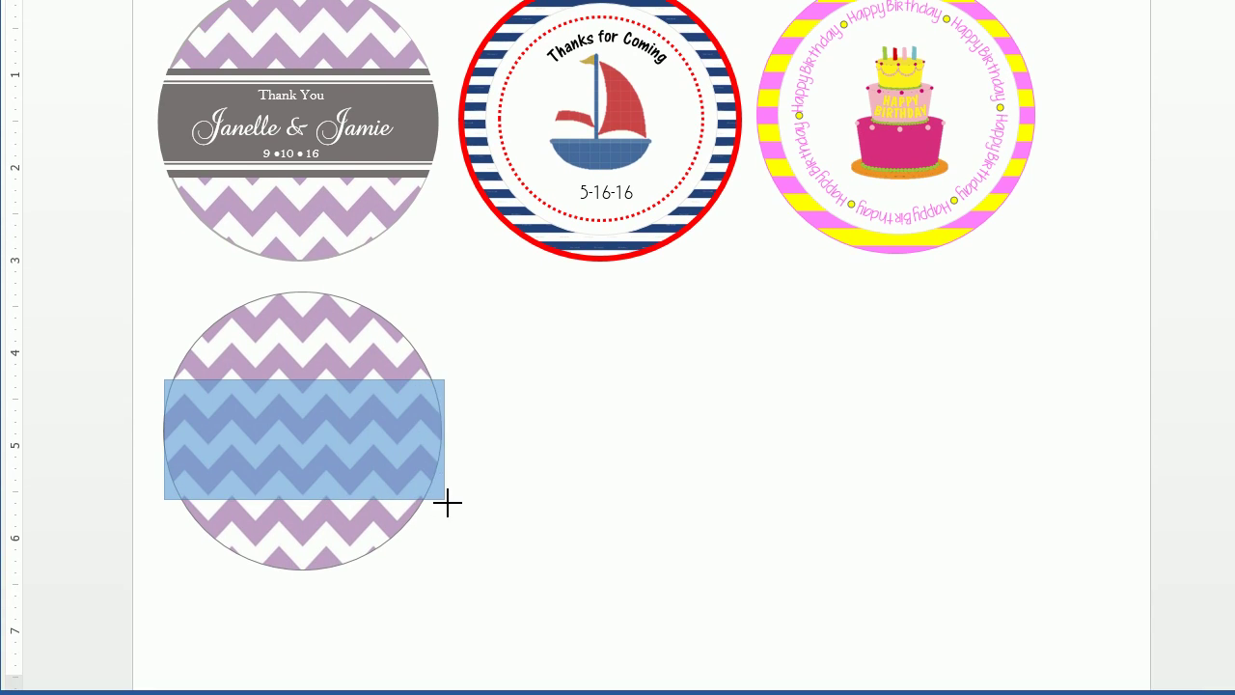
drag(446, 502, 443, 501)
drag(309, 384, 307, 379)
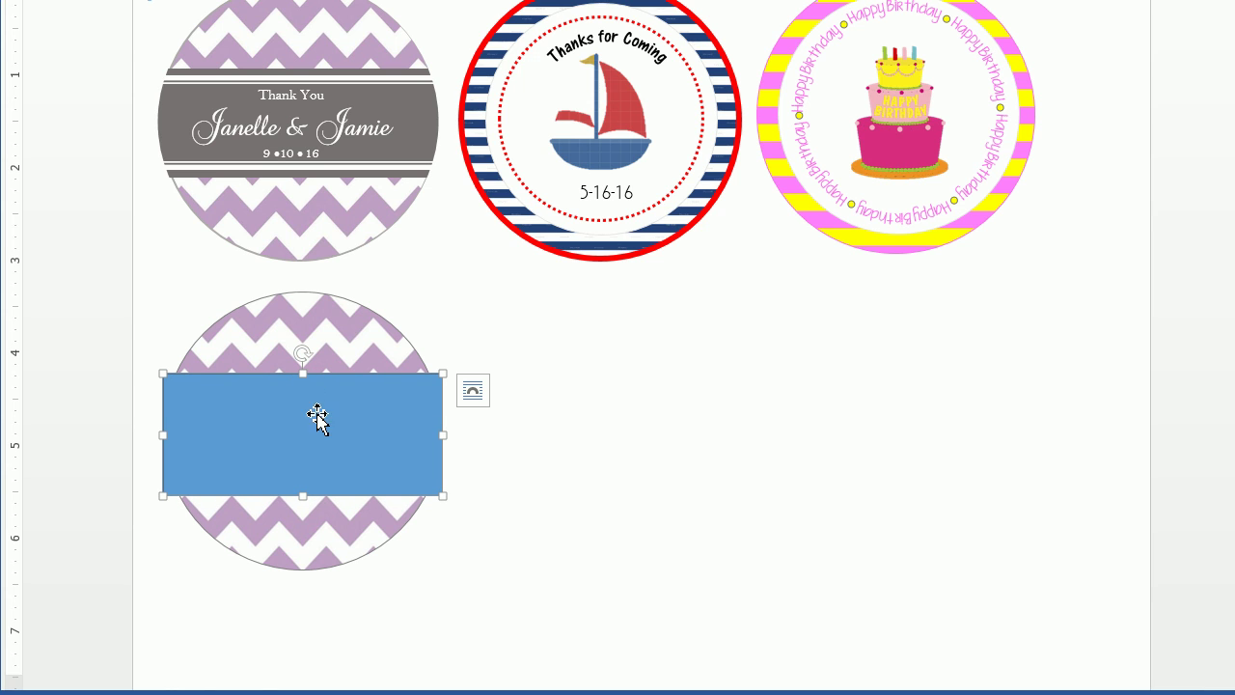
drag(305, 501, 307, 464)
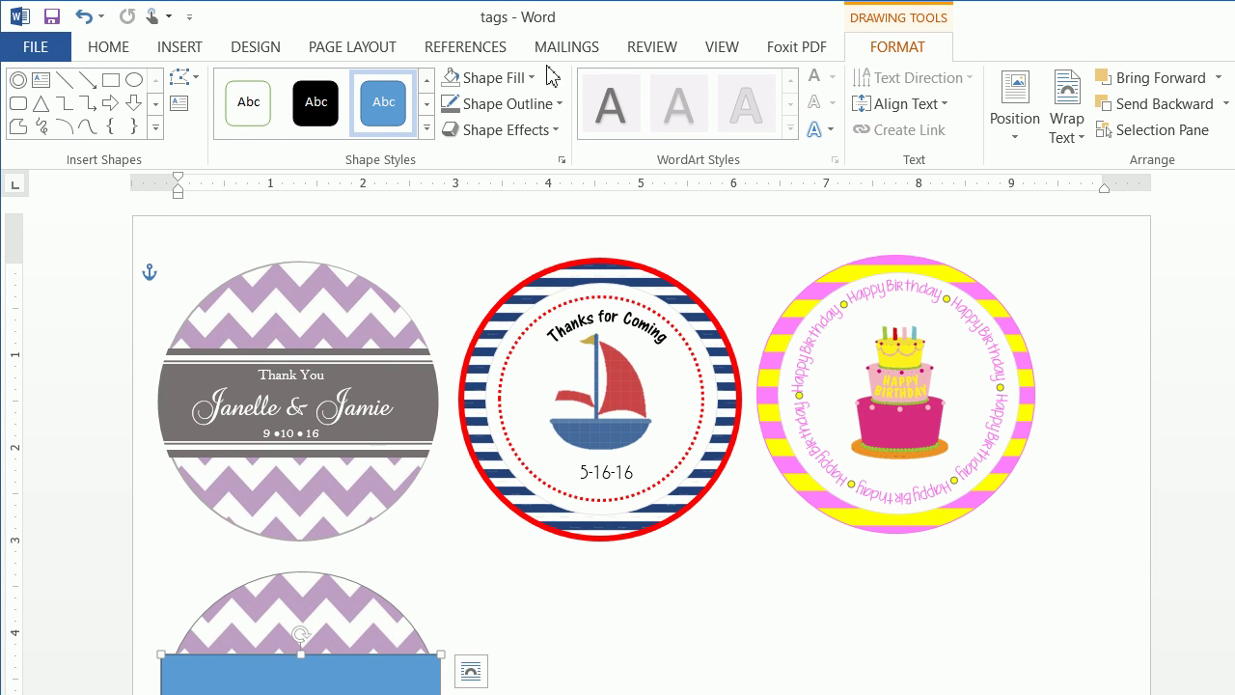
Fill the banner rectangle with a gray theme color and give it a matching gray outline.
click(530, 77)
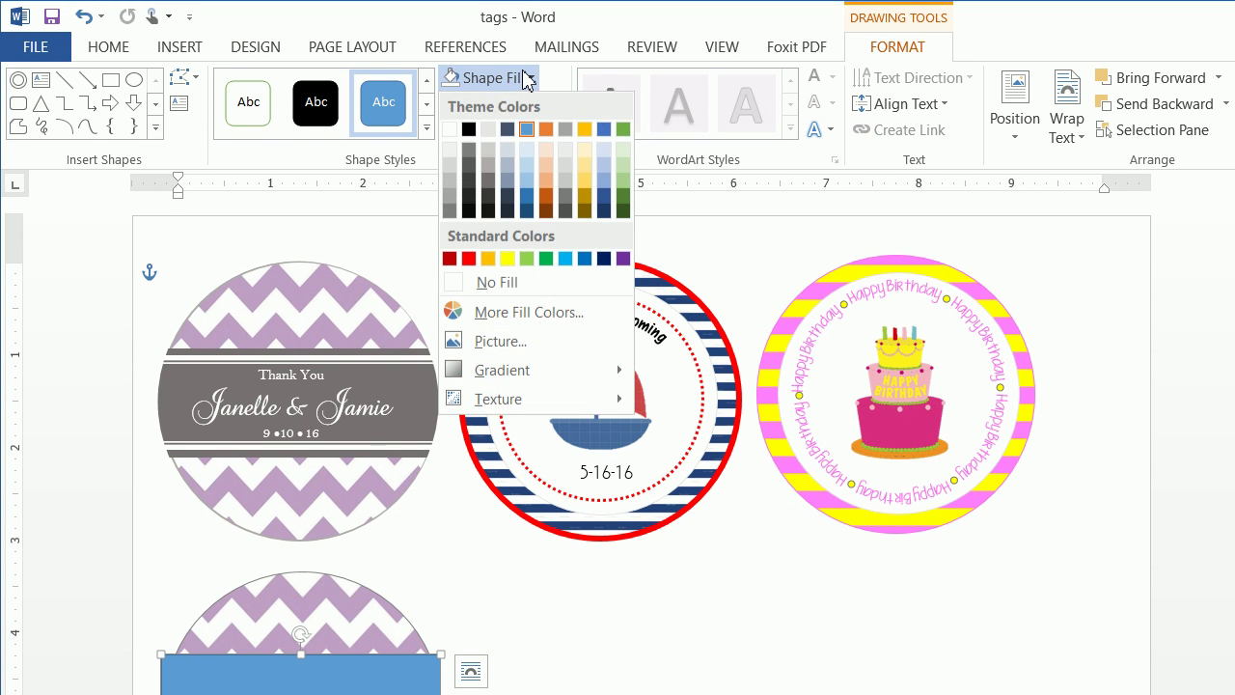
click(468, 152)
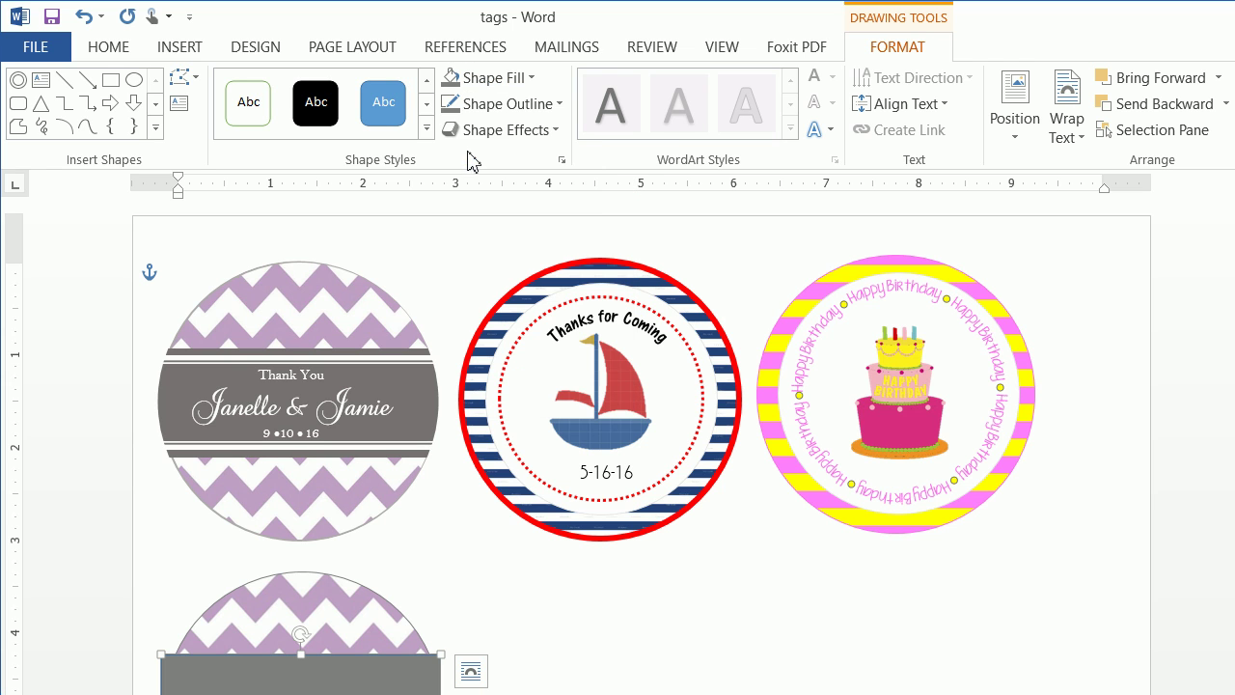
click(488, 104)
click(459, 106)
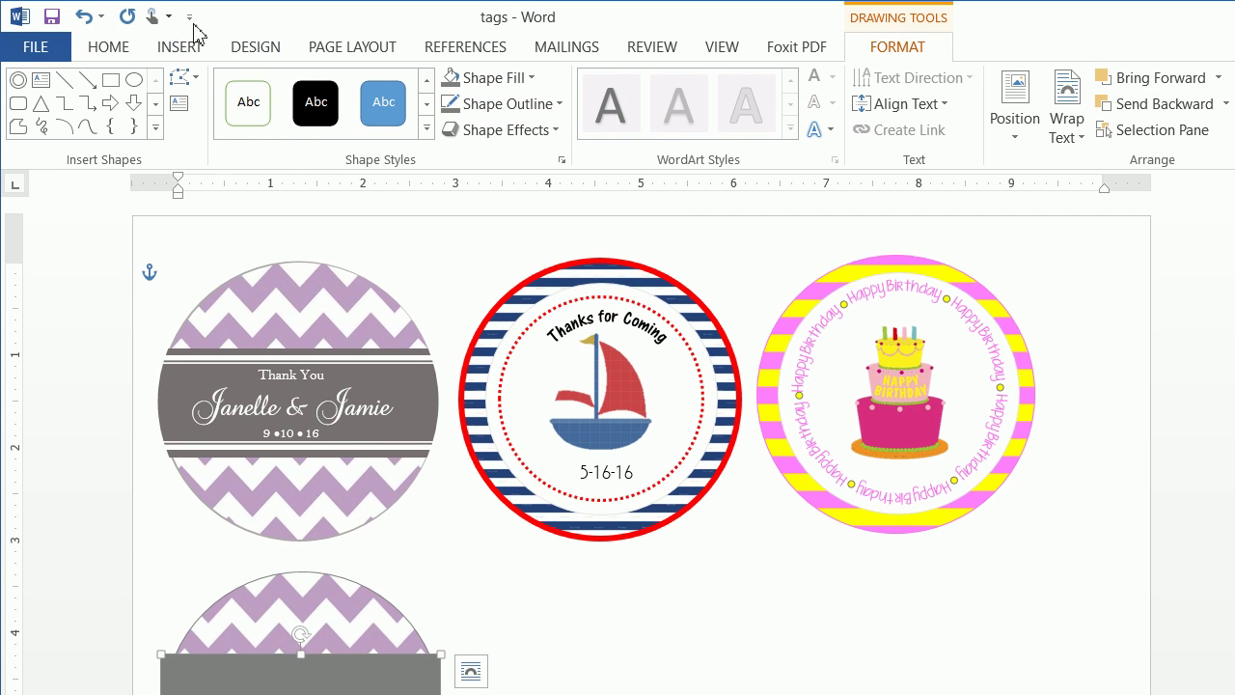
Draw a horizontal line about 3" long across the upper part of the gray banner and color it white.
click(180, 47)
click(314, 108)
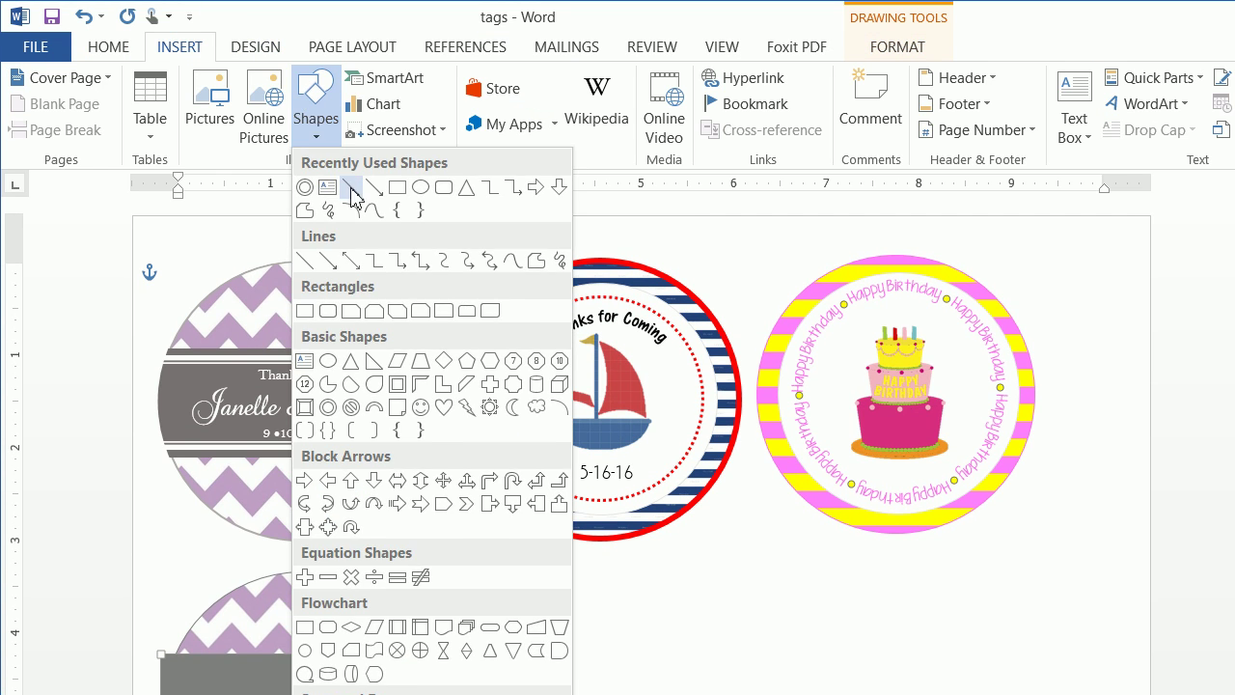
click(338, 315)
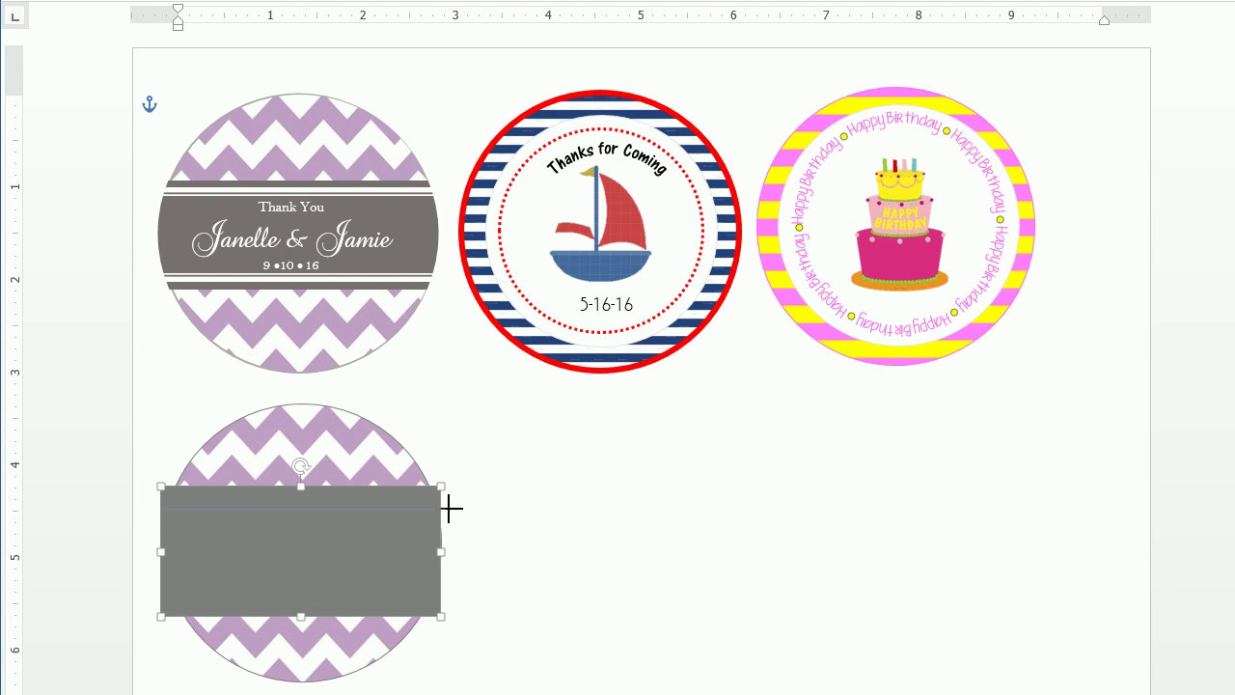
drag(446, 509, 442, 509)
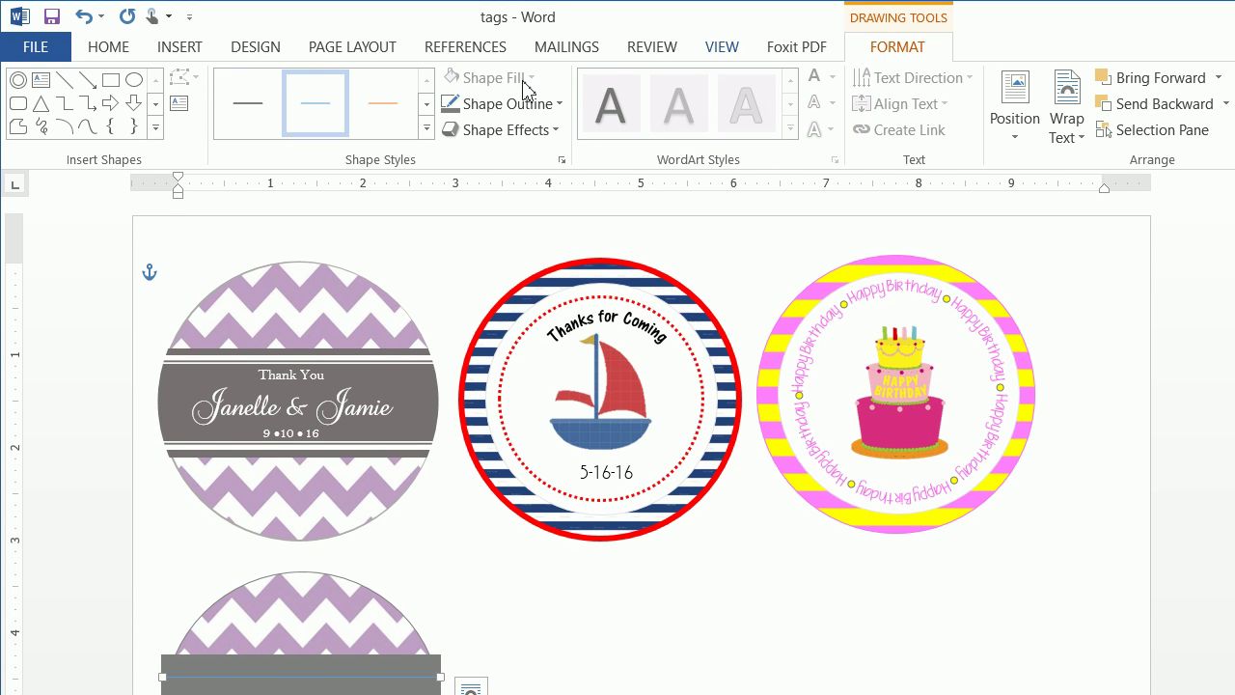
click(473, 104)
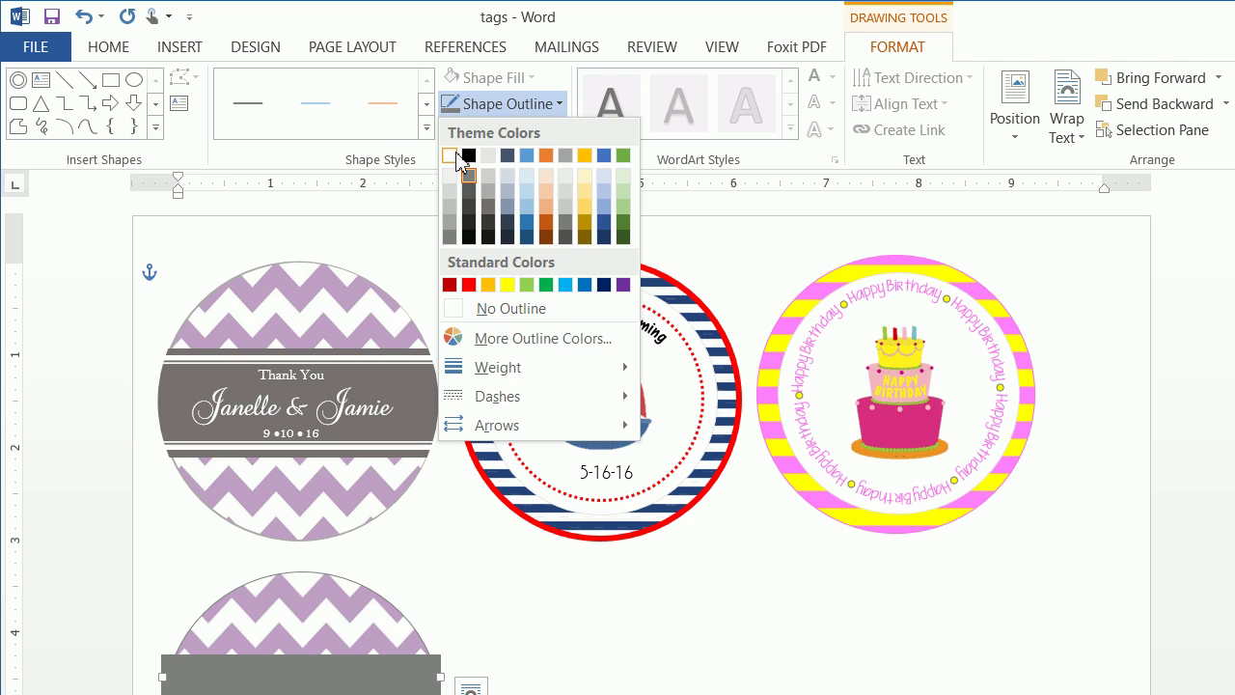
click(451, 155)
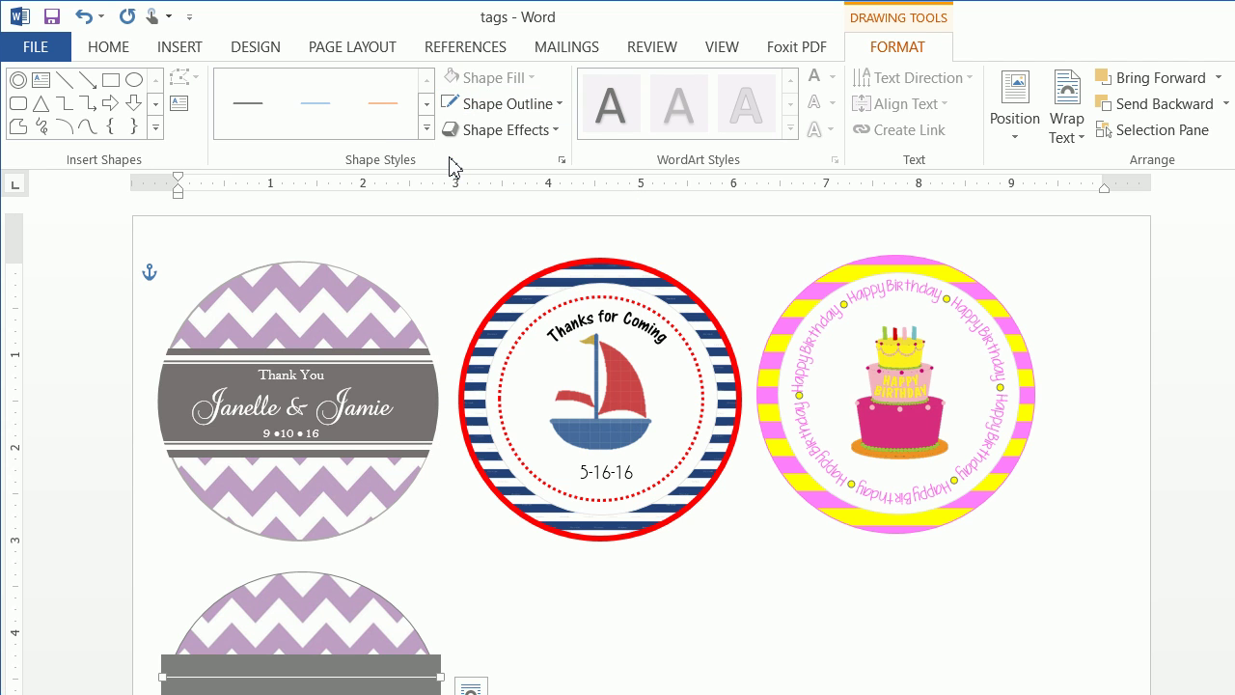
Set the white line's width to 6.75 pt and its compound type to a thick line above a thin one.
click(515, 111)
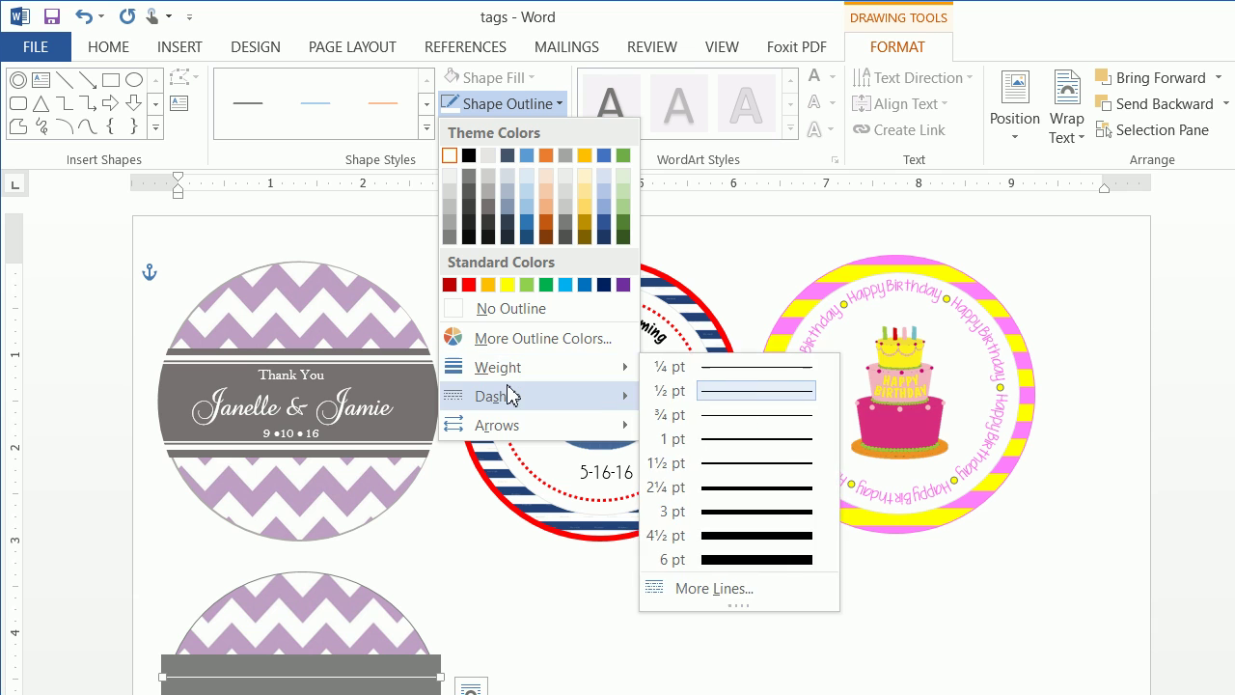
mouse_move(505, 398)
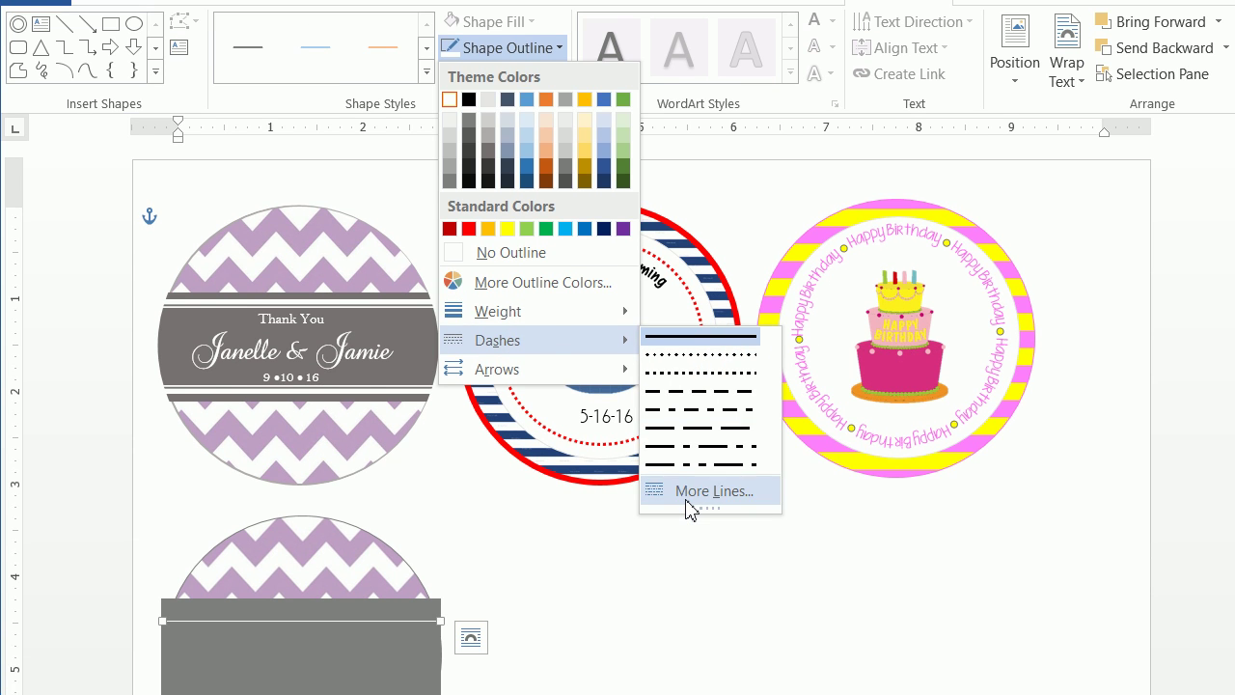
click(691, 509)
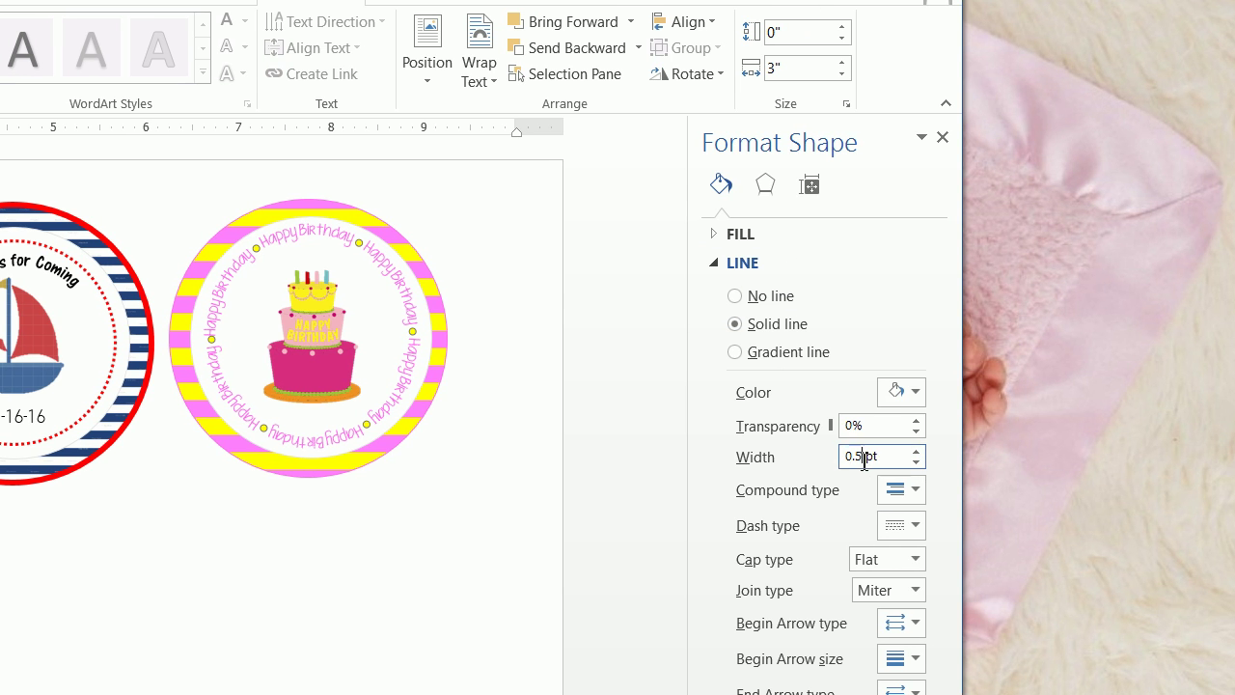
drag(862, 457, 790, 460)
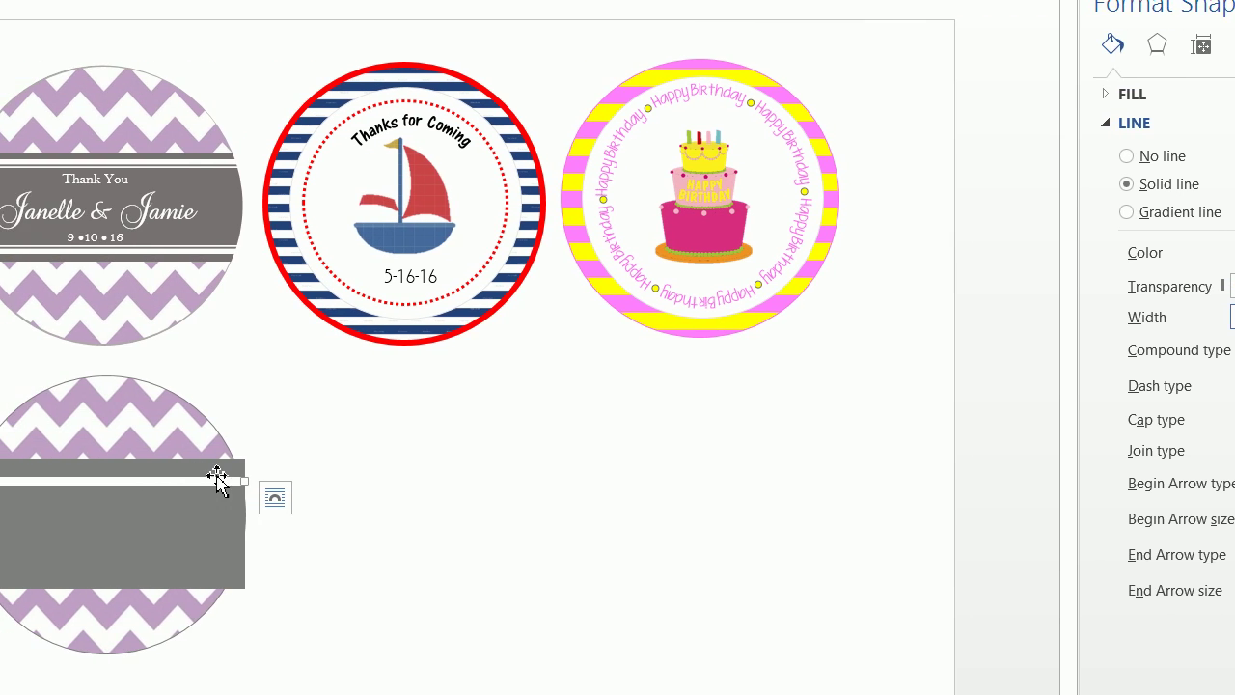
click(919, 351)
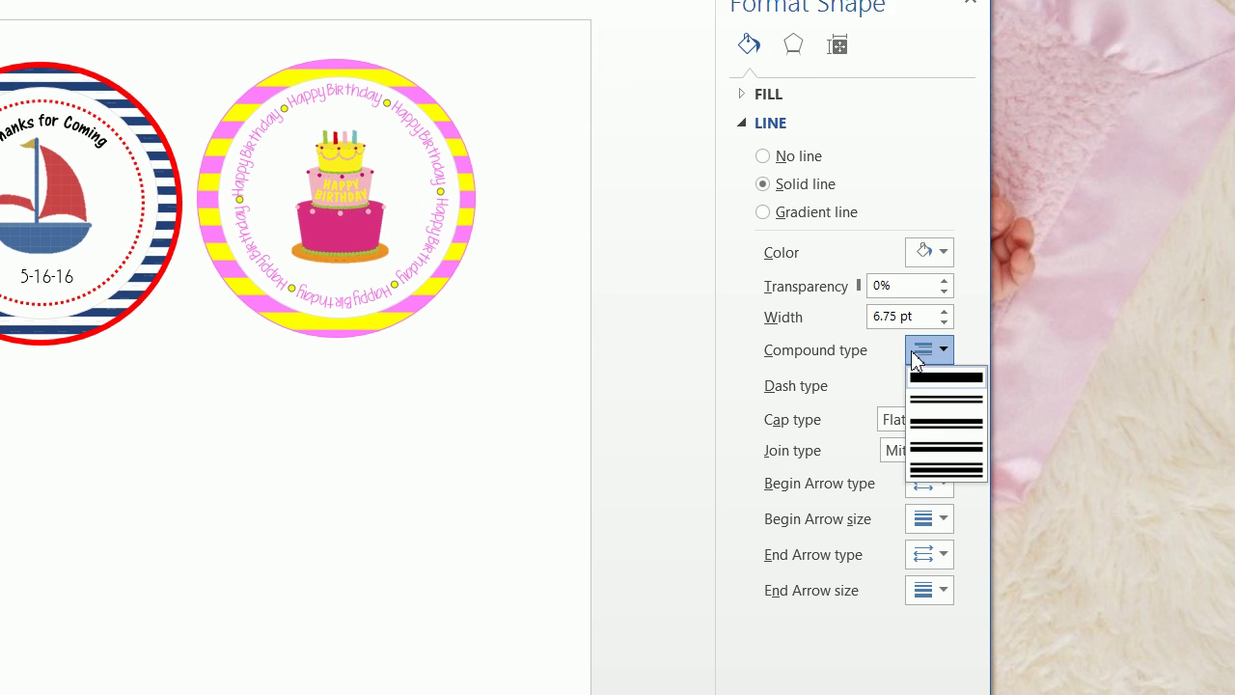
click(923, 436)
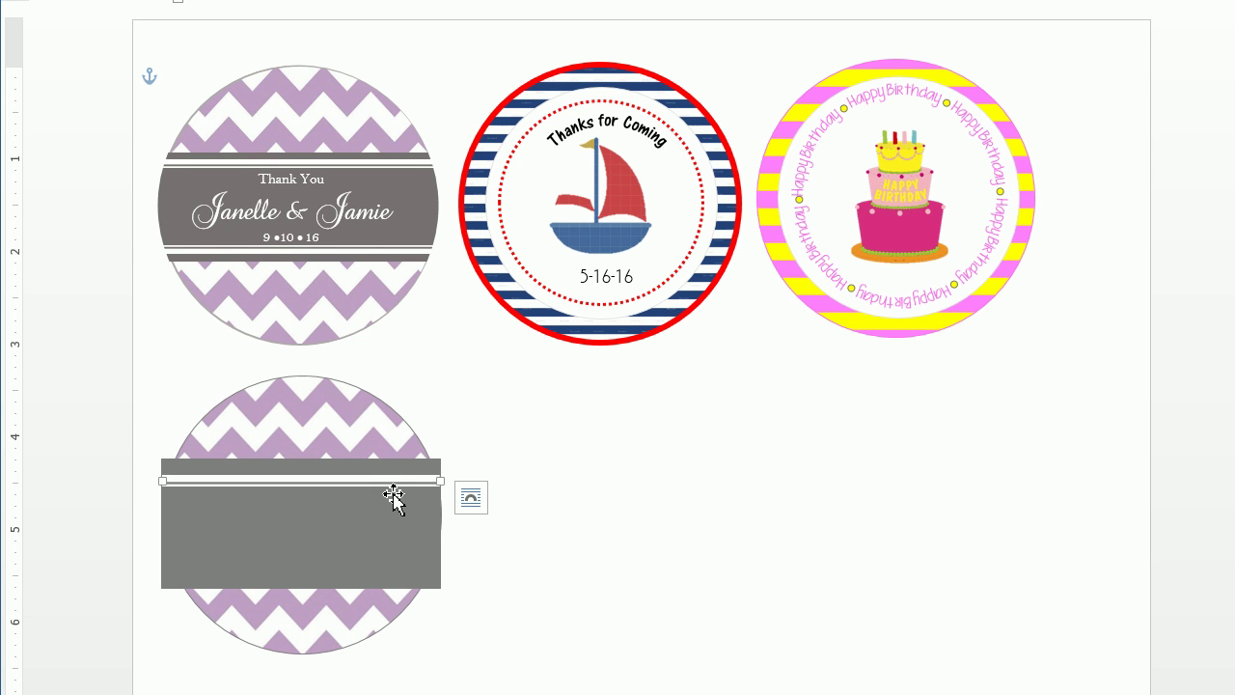
Reset the upper double line's width to 6.75 pt.
drag(1174, 317, 1206, 317)
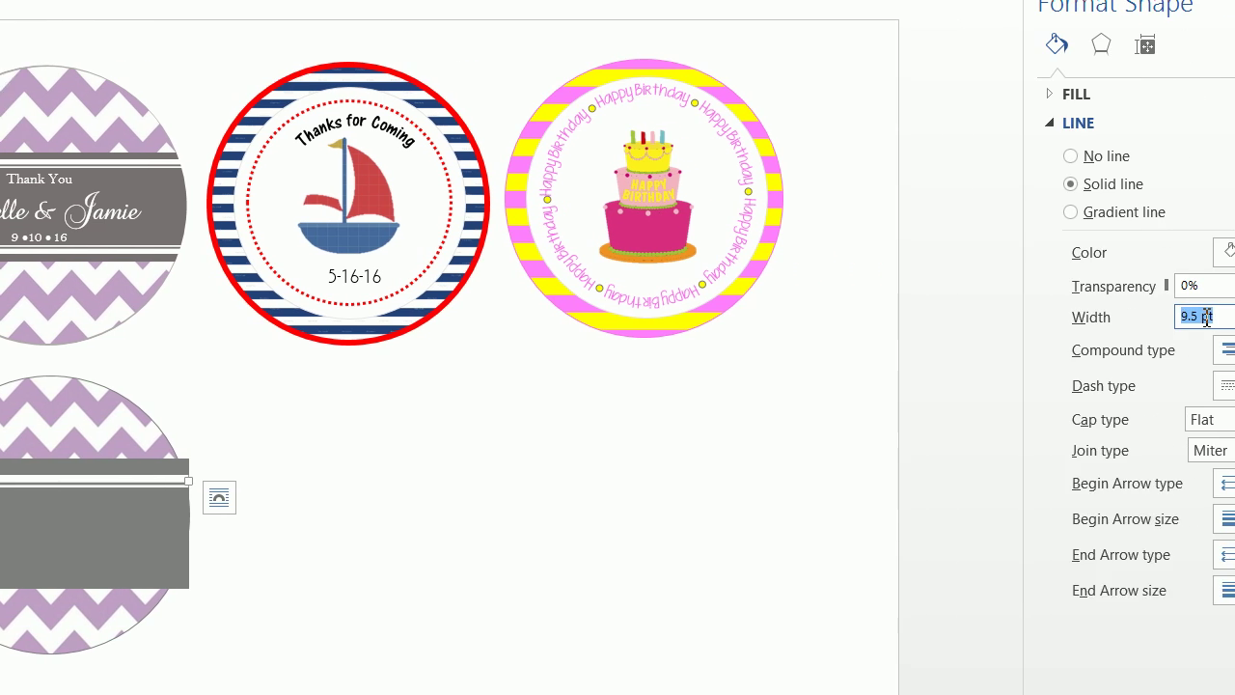
text(6.)
text(75)
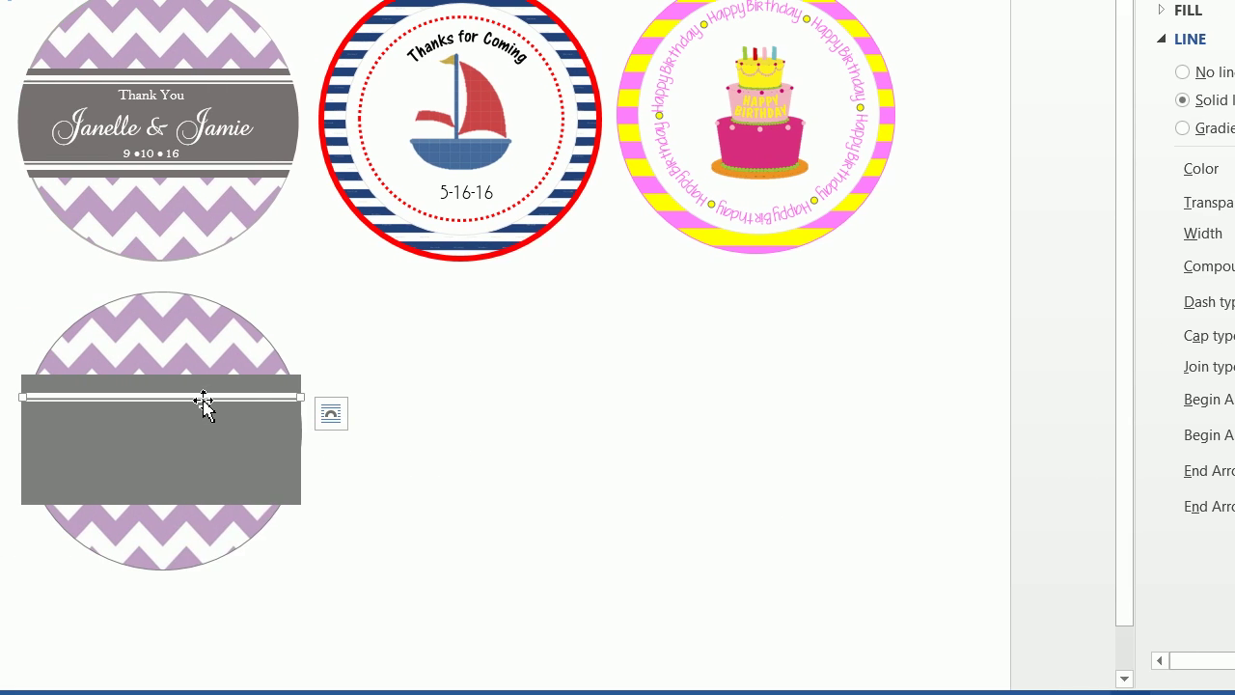
Nudge the white double line up until it sits close to the banner's top edge.
key(Up)
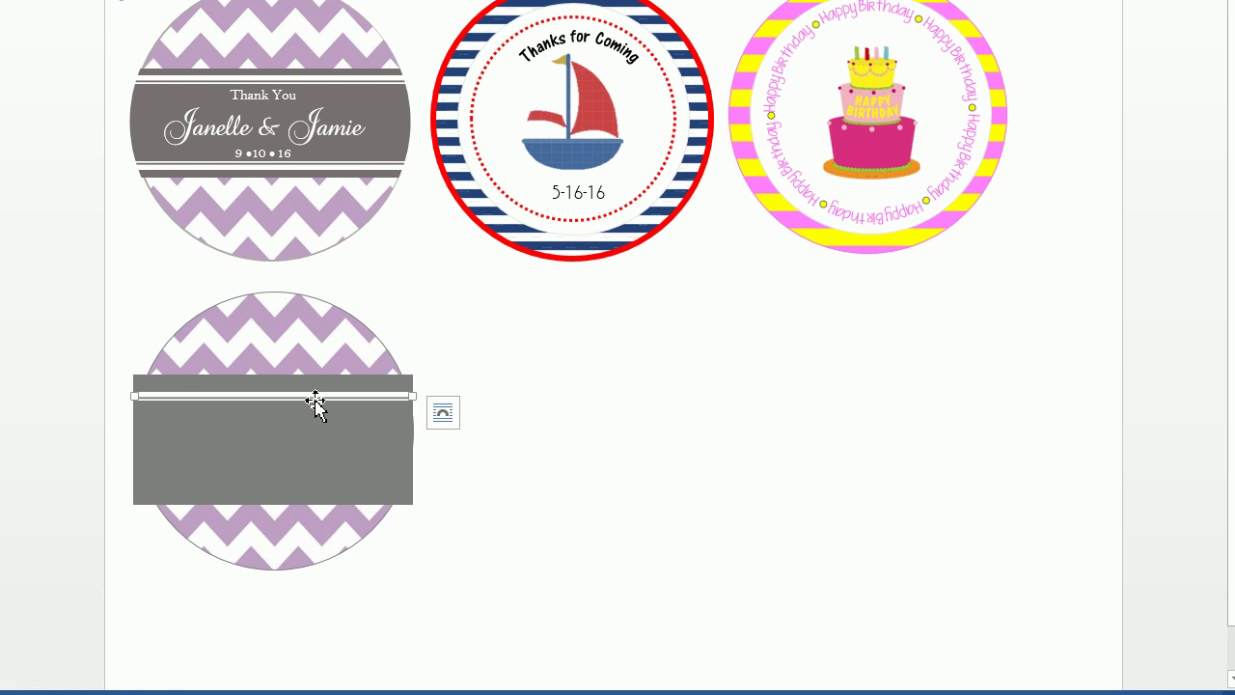
key(Up)
key(Up)
key(Up)
key(ctrl+Up)
key(ctrl+Up)
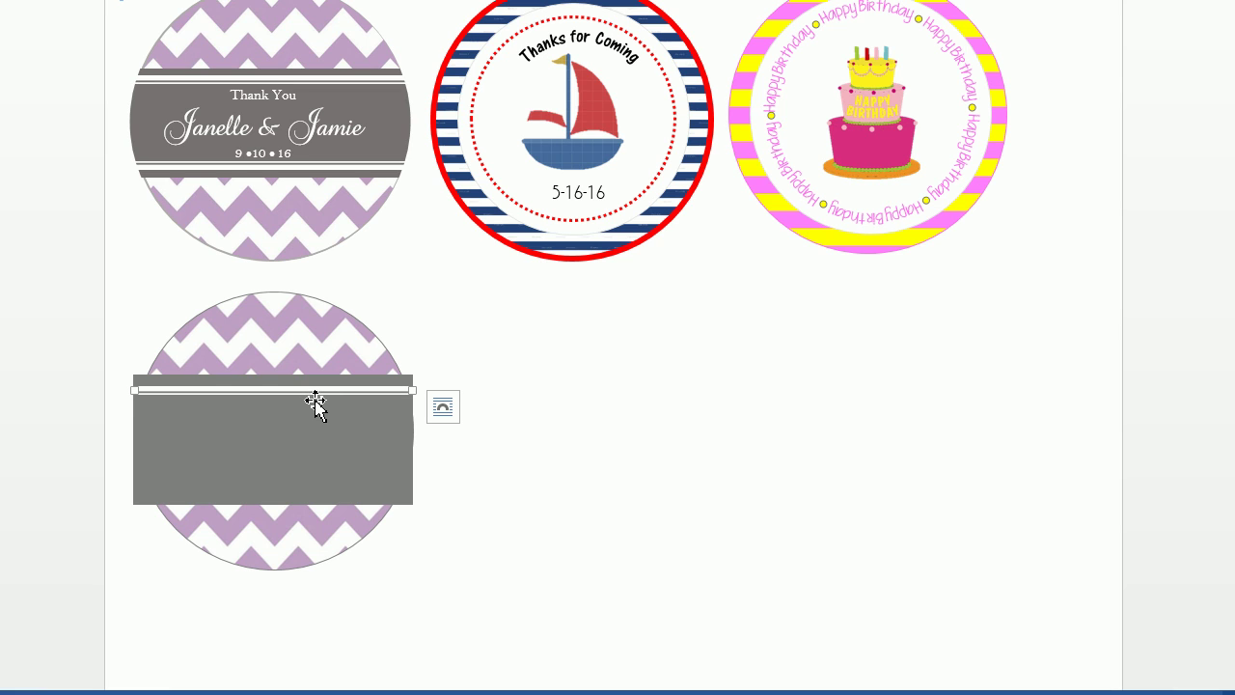
key(ctrl+Up)
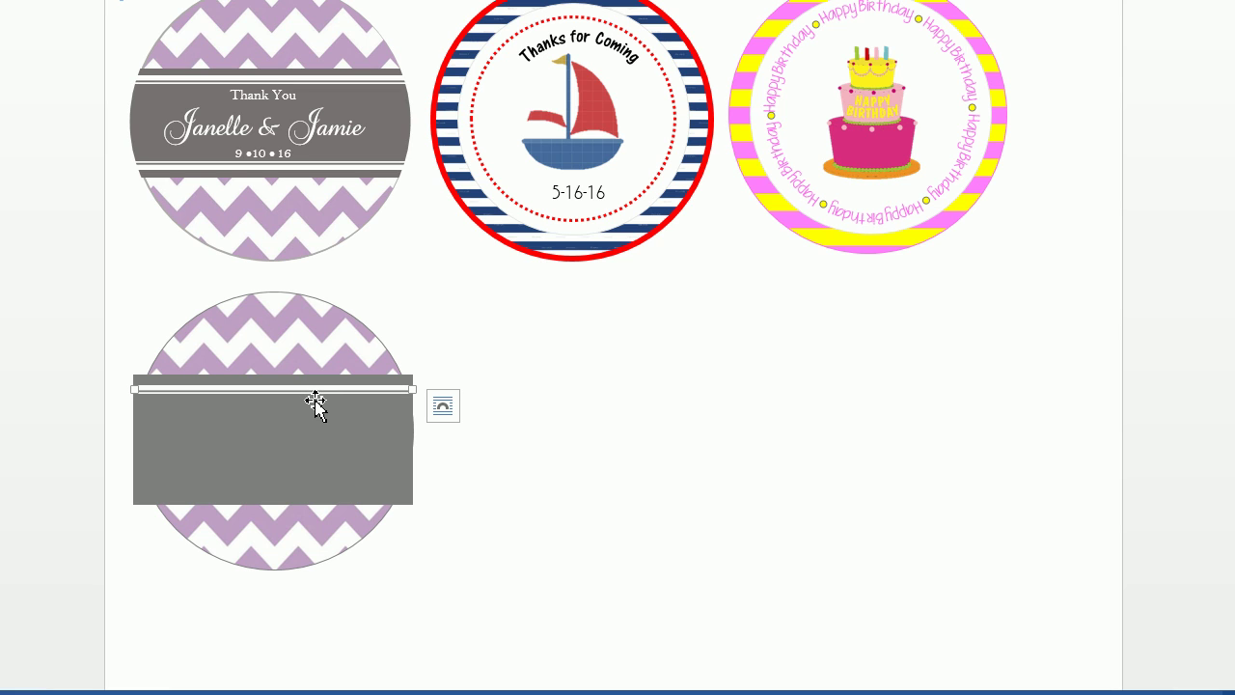
key(ctrl+Up)
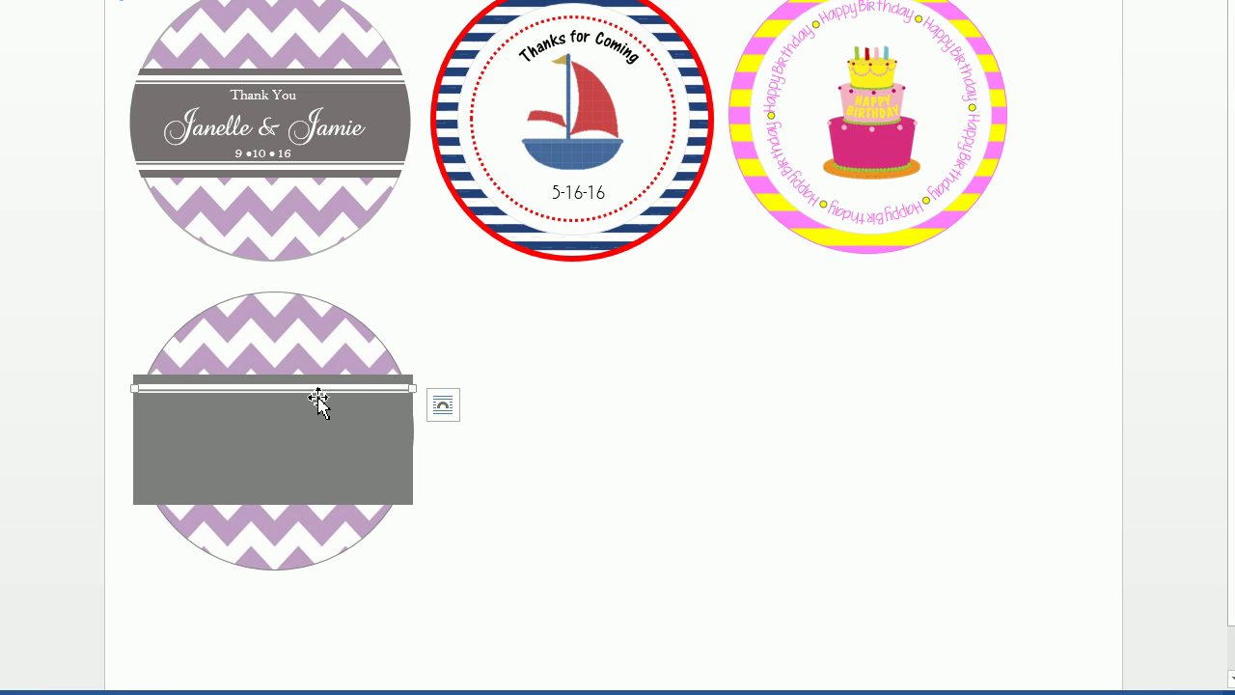
Duplicate the white double line and place the copy just above the banner's bottom edge.
right_click(319, 396)
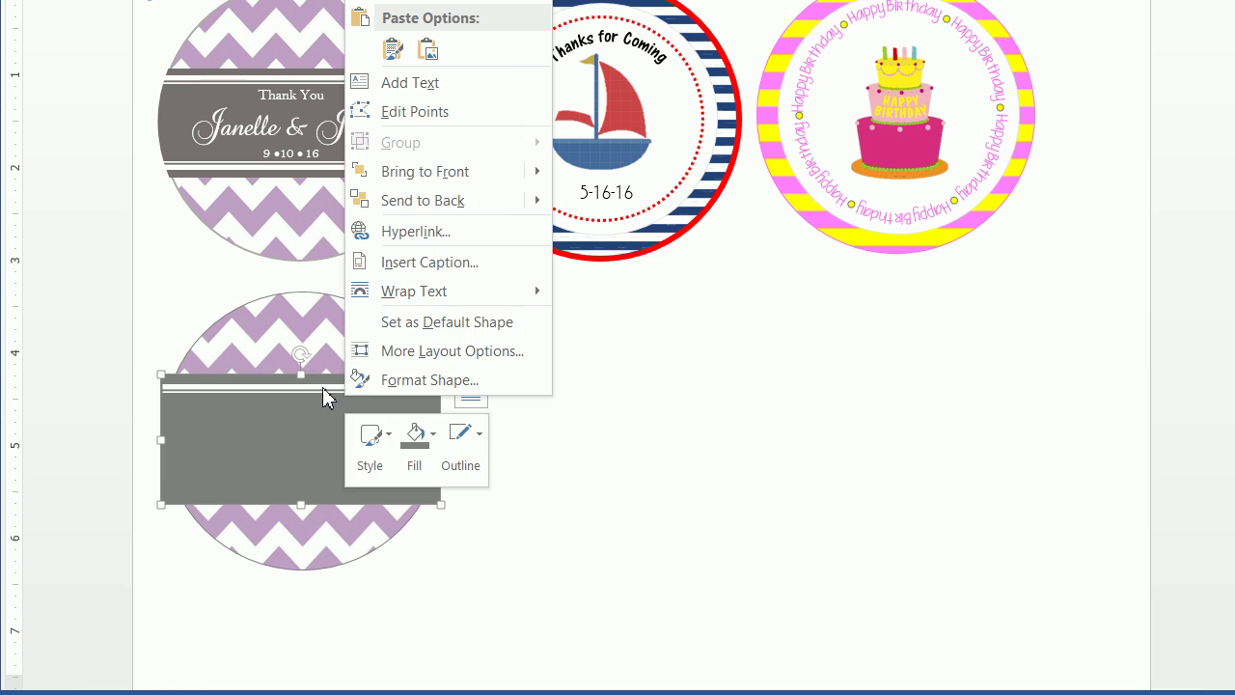
key(Escape)
right_click(323, 396)
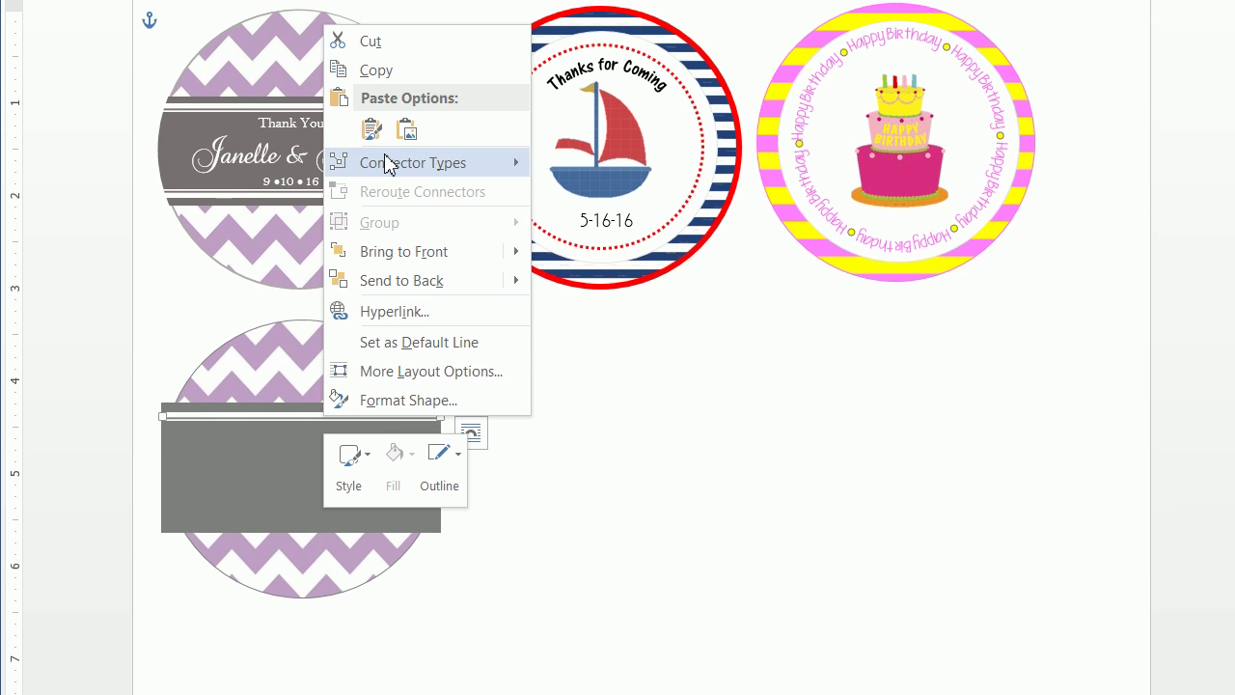
click(365, 39)
right_click(344, 537)
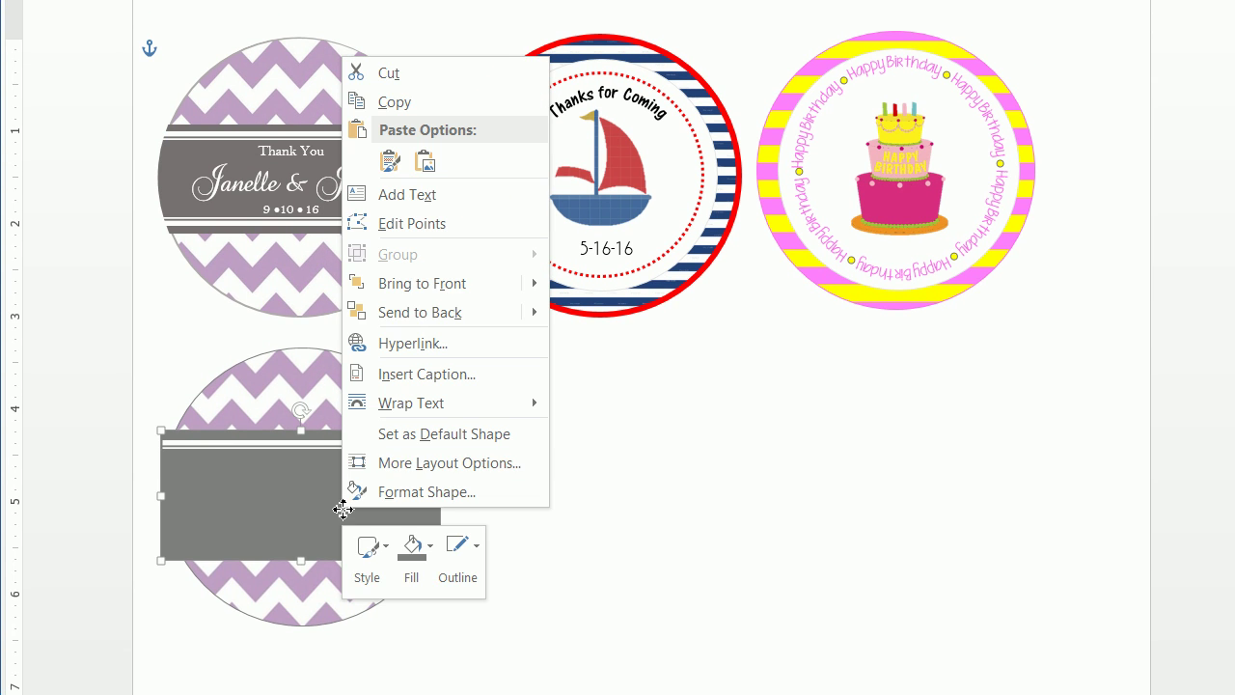
click(401, 220)
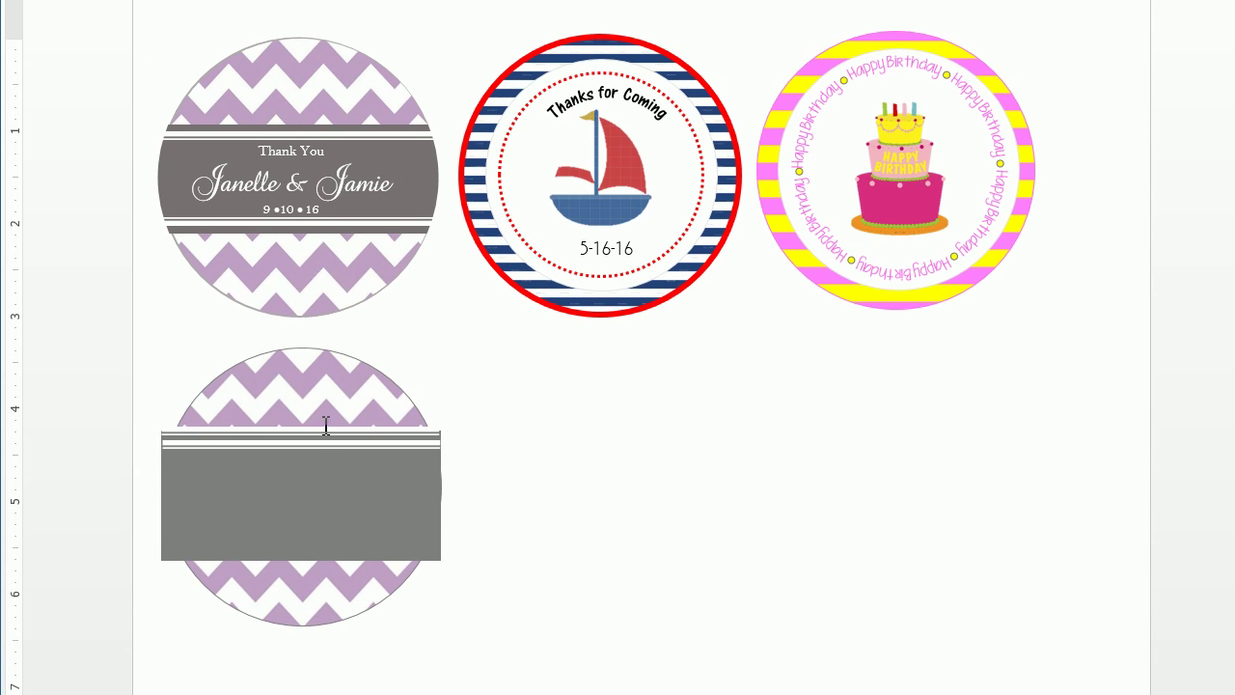
drag(322, 488, 322, 551)
key(Down)
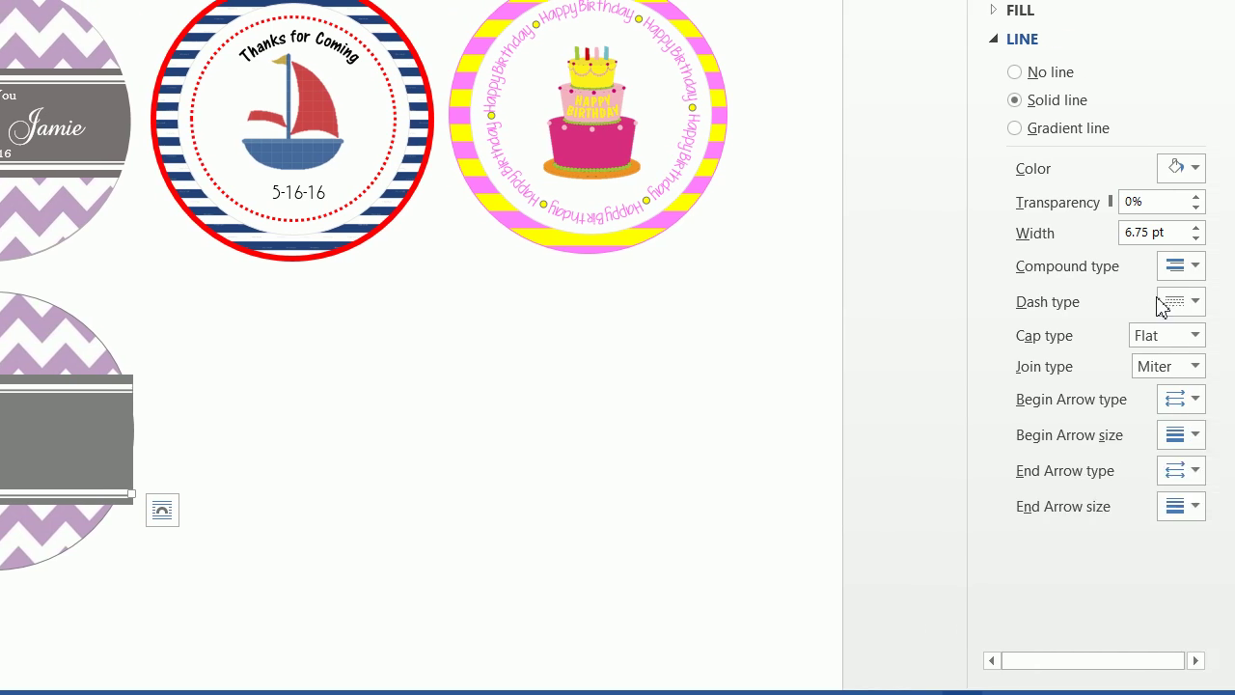
Change the lower double line's compound type to a thin line above a thick one, mirroring the upper line.
click(1039, 265)
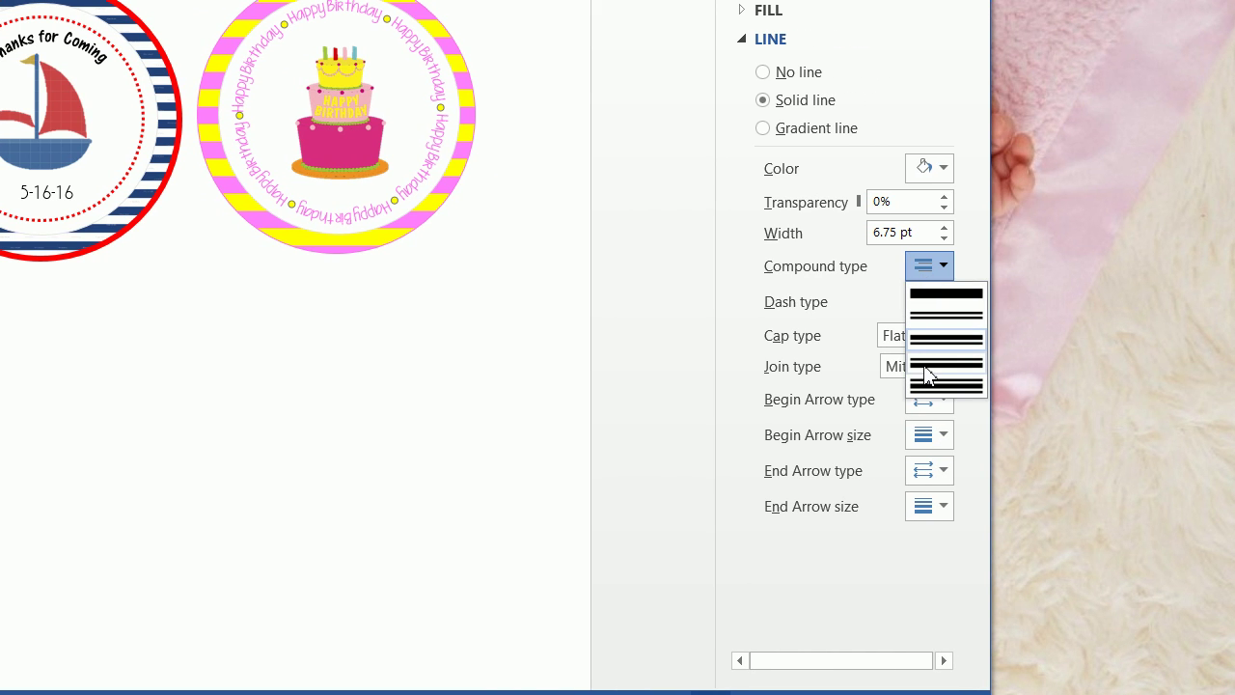
click(926, 374)
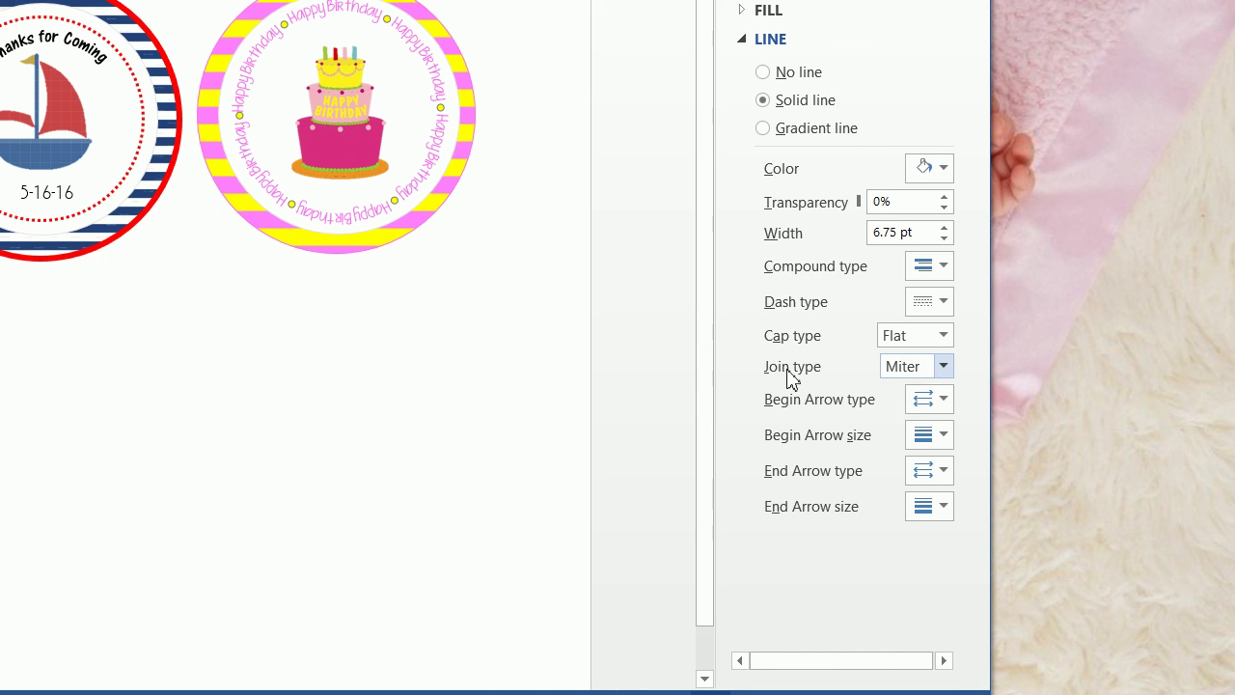
click(309, 395)
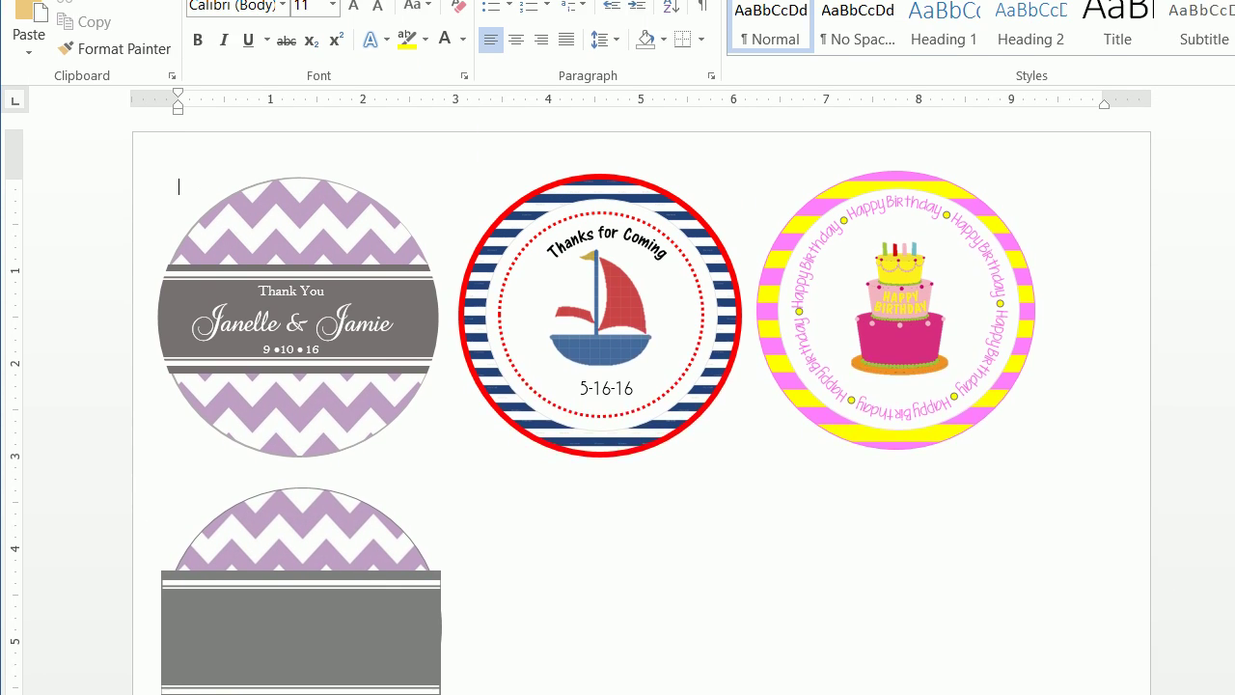
Draw a text box across the gray banner, filling the area between the upper and lower white double lines.
click(186, 51)
click(1074, 106)
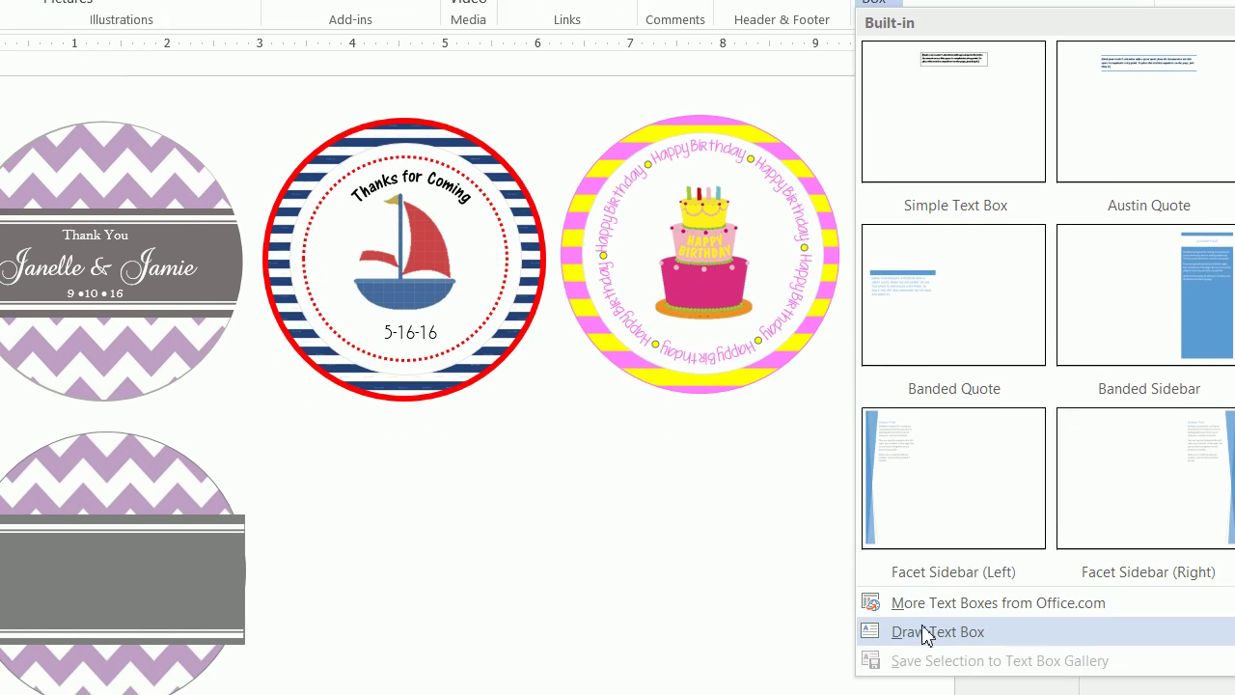
click(925, 632)
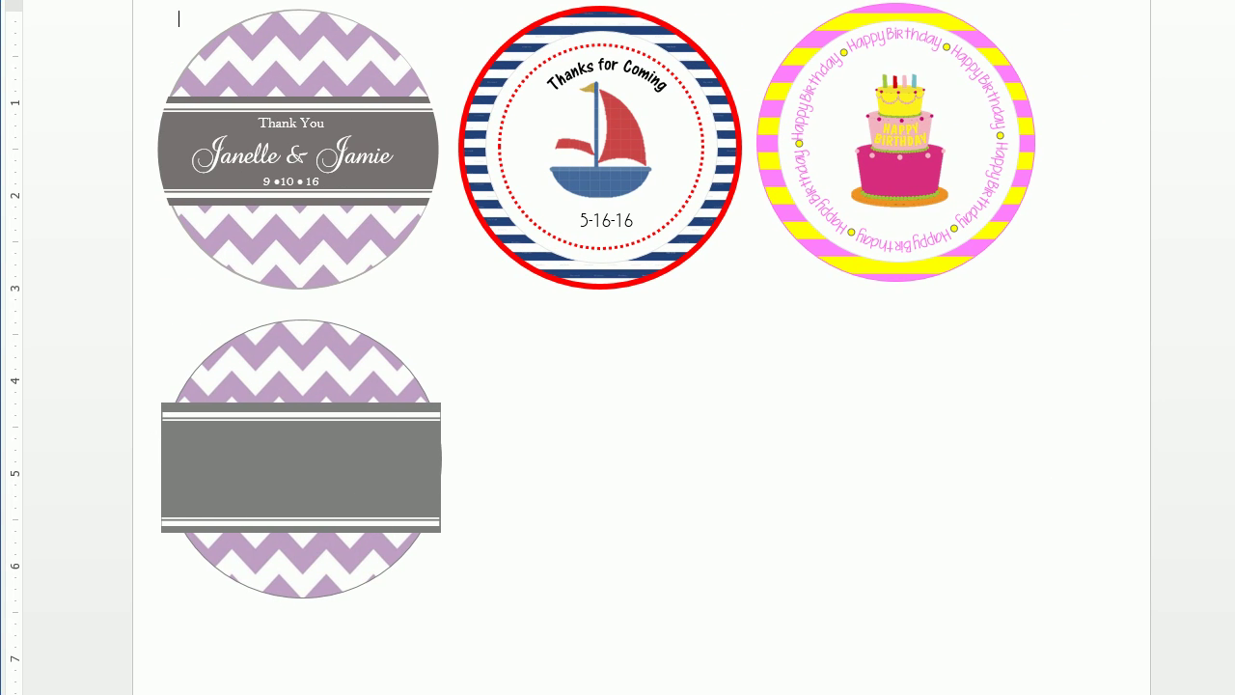
mouse_move(162, 425)
mouse_down()
mouse_move(410, 524)
mouse_move(441, 526)
mouse_move(441, 490)
mouse_up()
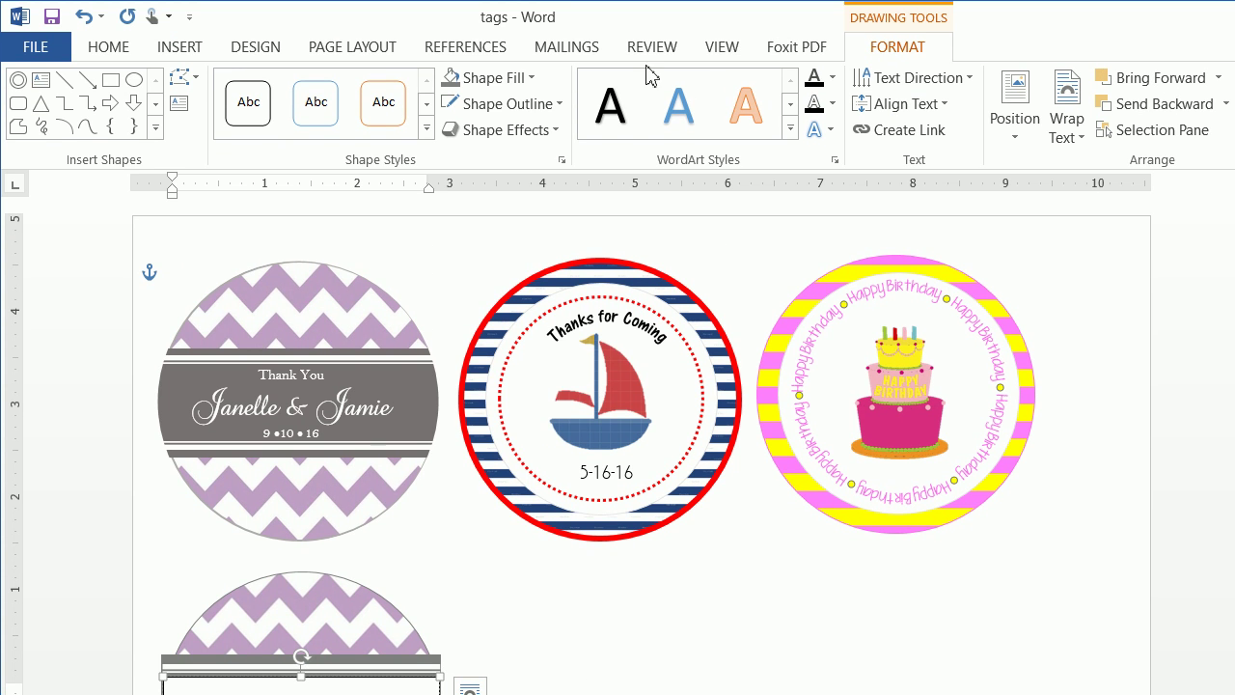
Remove the text box's fill and outline, and enter Thank You, the couple's names and 9 10 16 on separate lines.
click(518, 79)
click(471, 281)
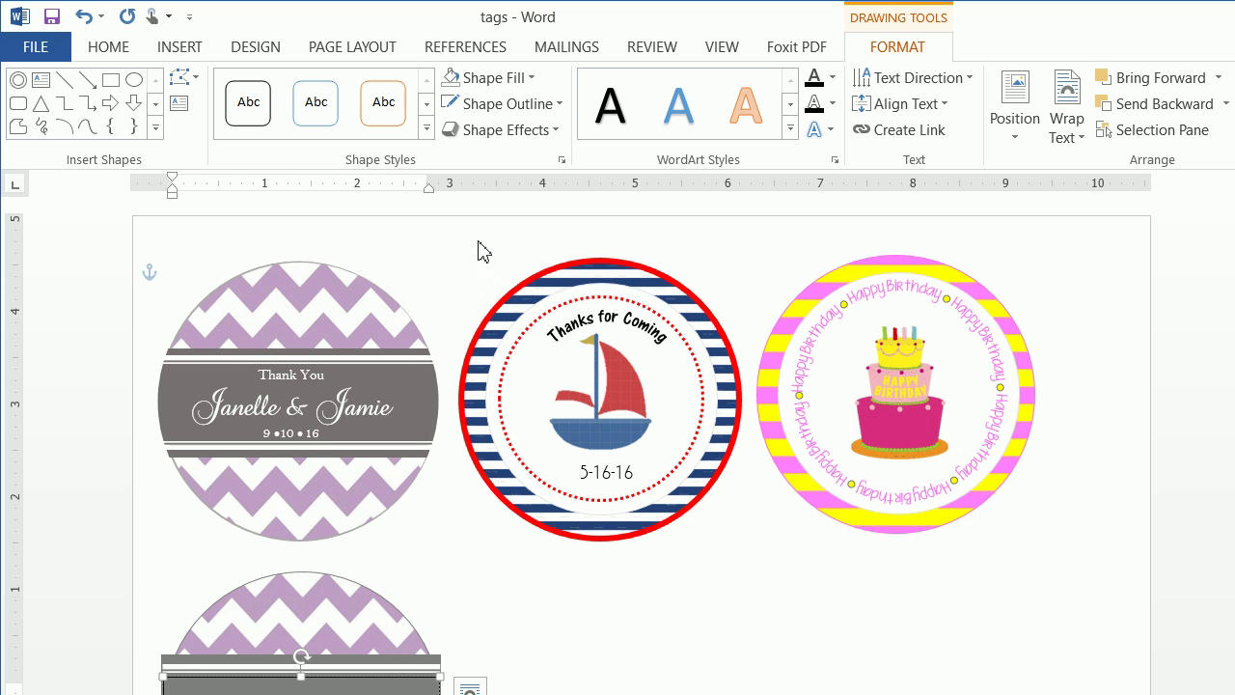
click(498, 103)
click(483, 309)
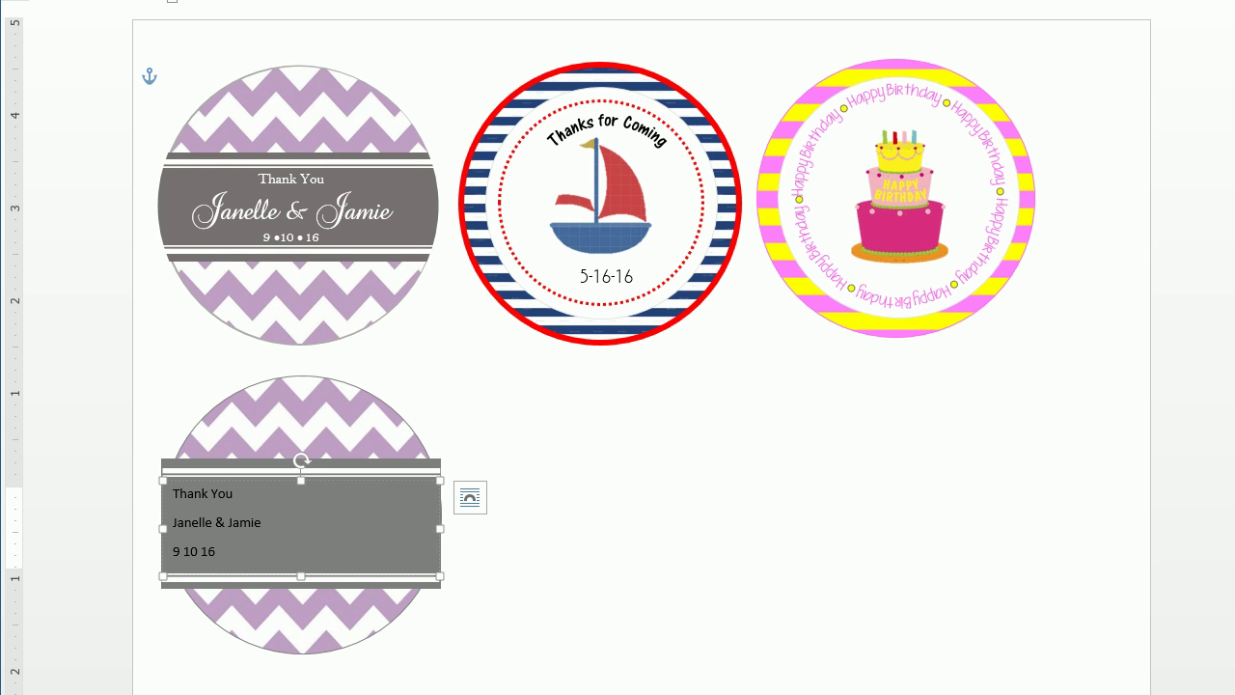
Make all the text in the banner's text box white and center it.
scroll(199, 494, down, 1)
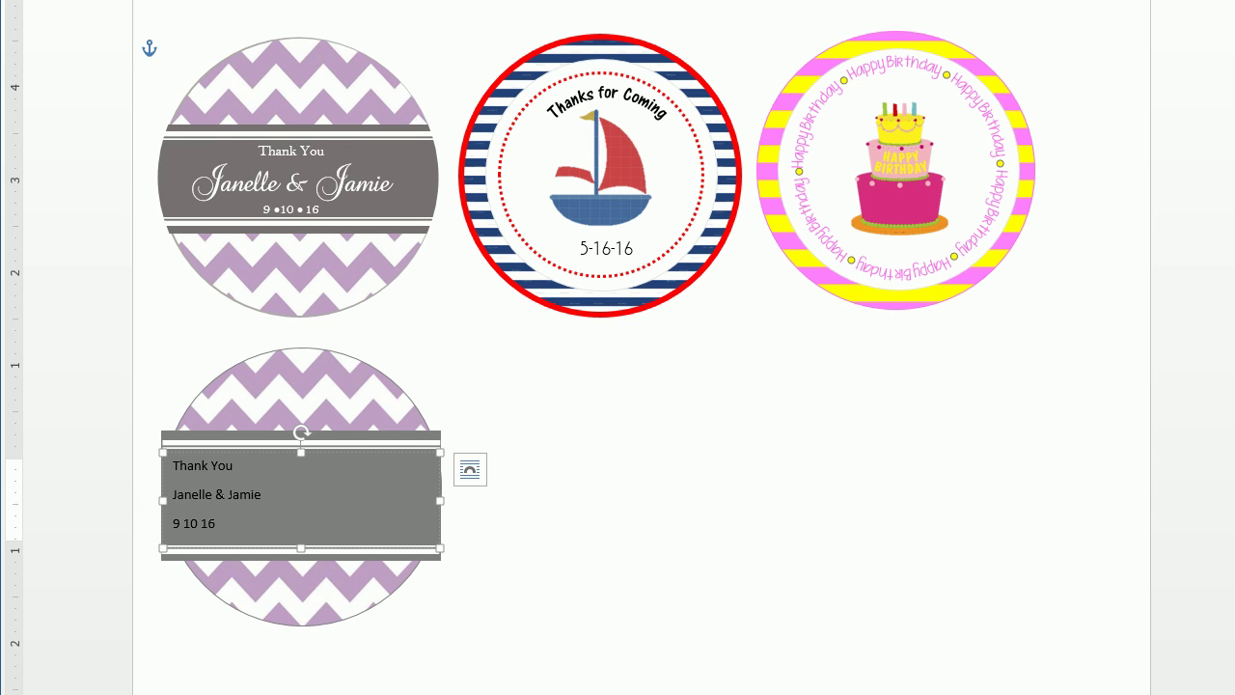
scroll(222, 520, down, 1)
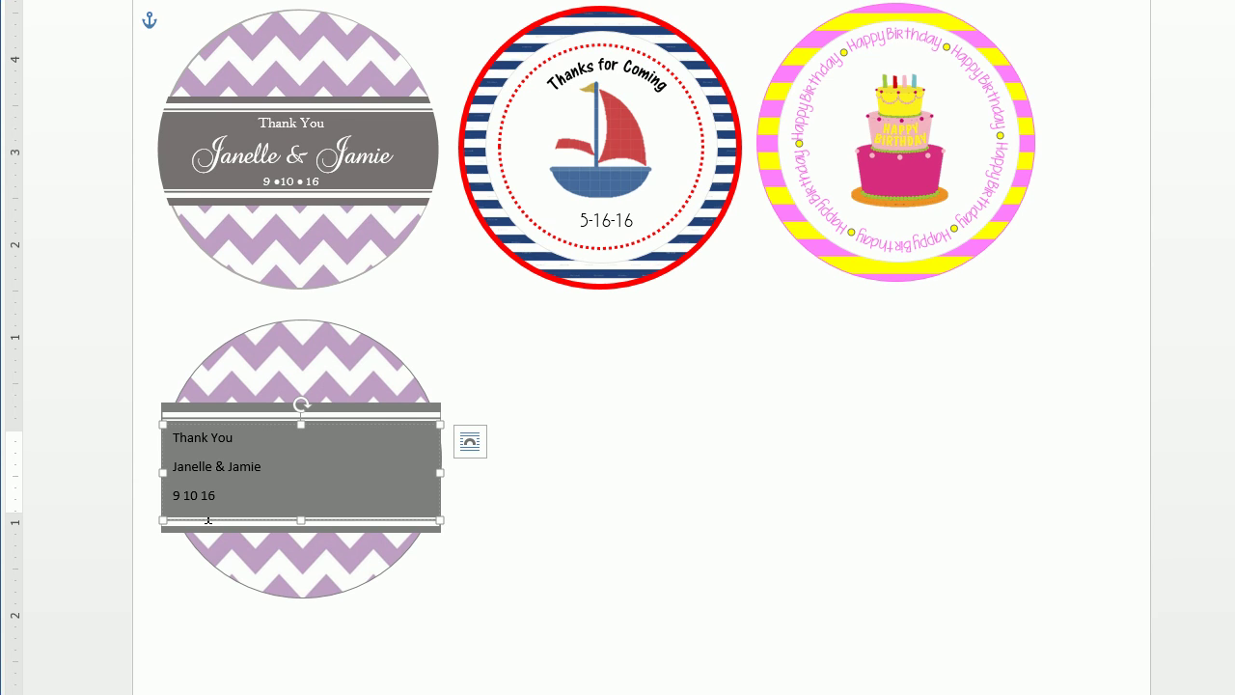
drag(174, 437, 264, 540)
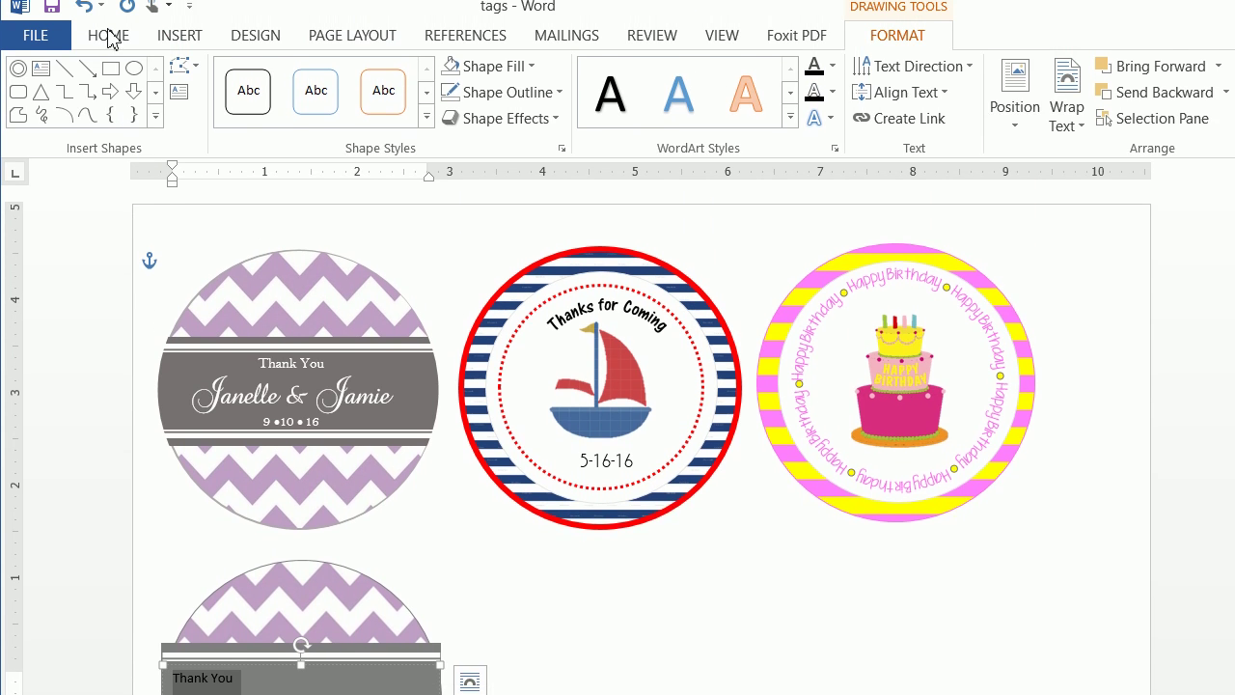
click(109, 37)
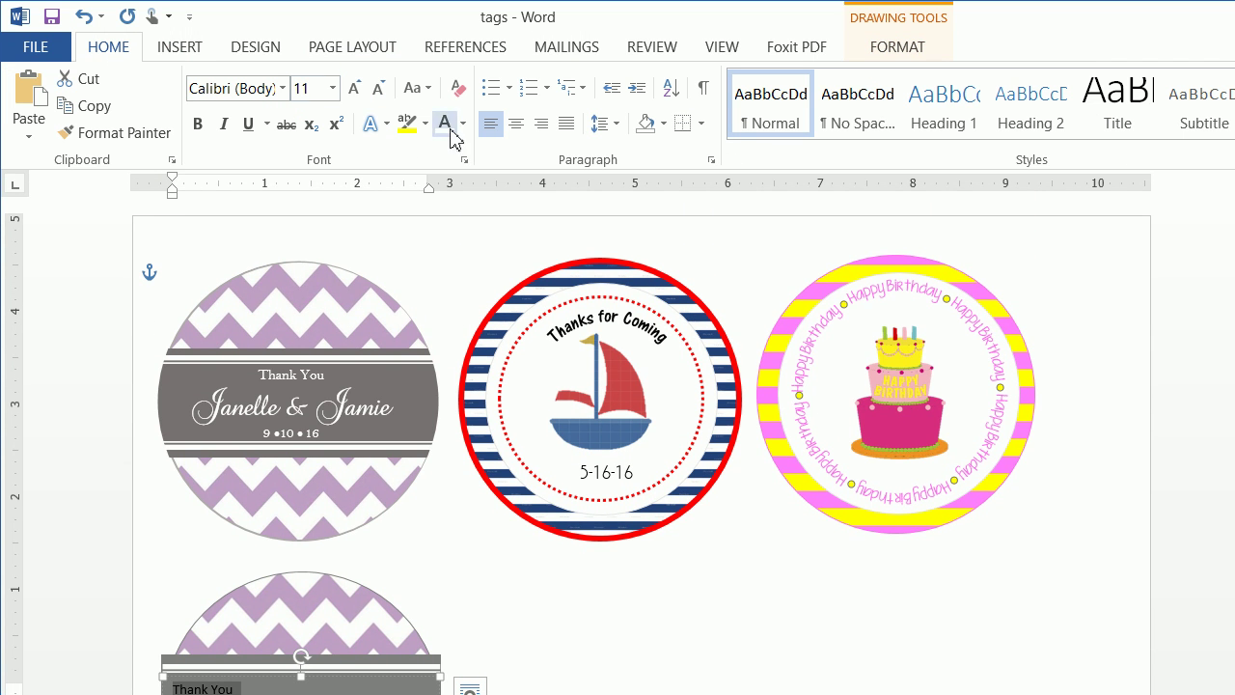
click(521, 125)
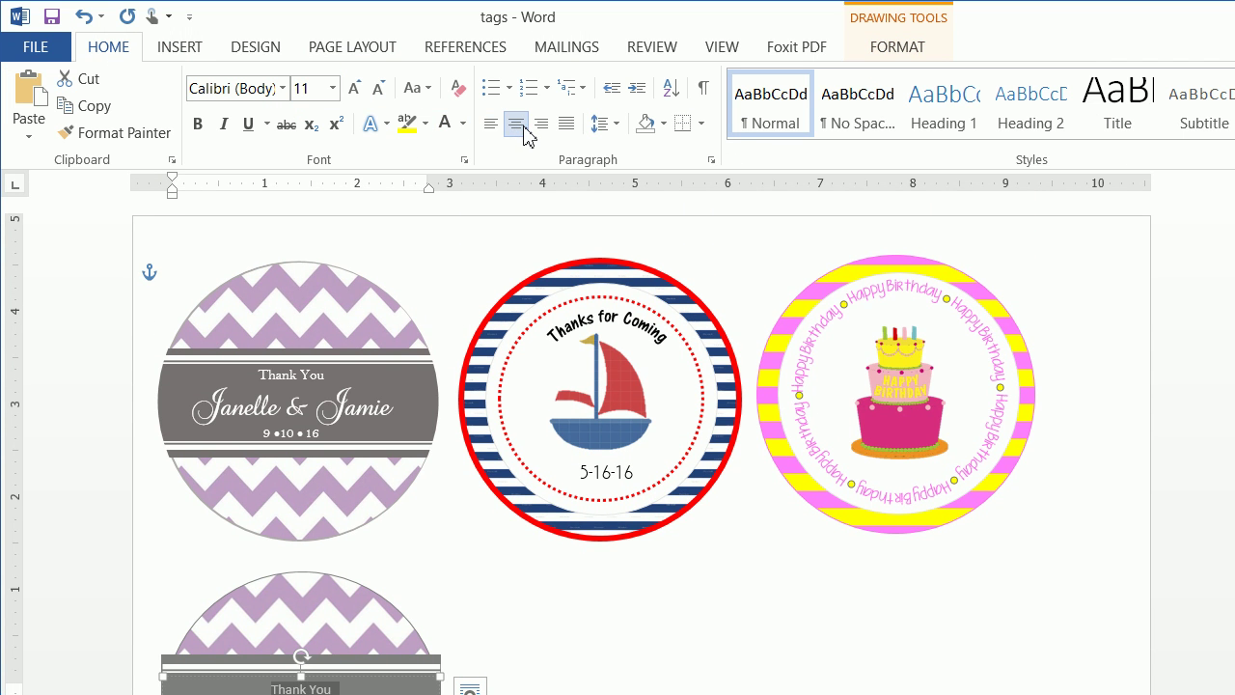
Set the banner text's paragraph spacing to 0 pt after with single line spacing.
click(602, 123)
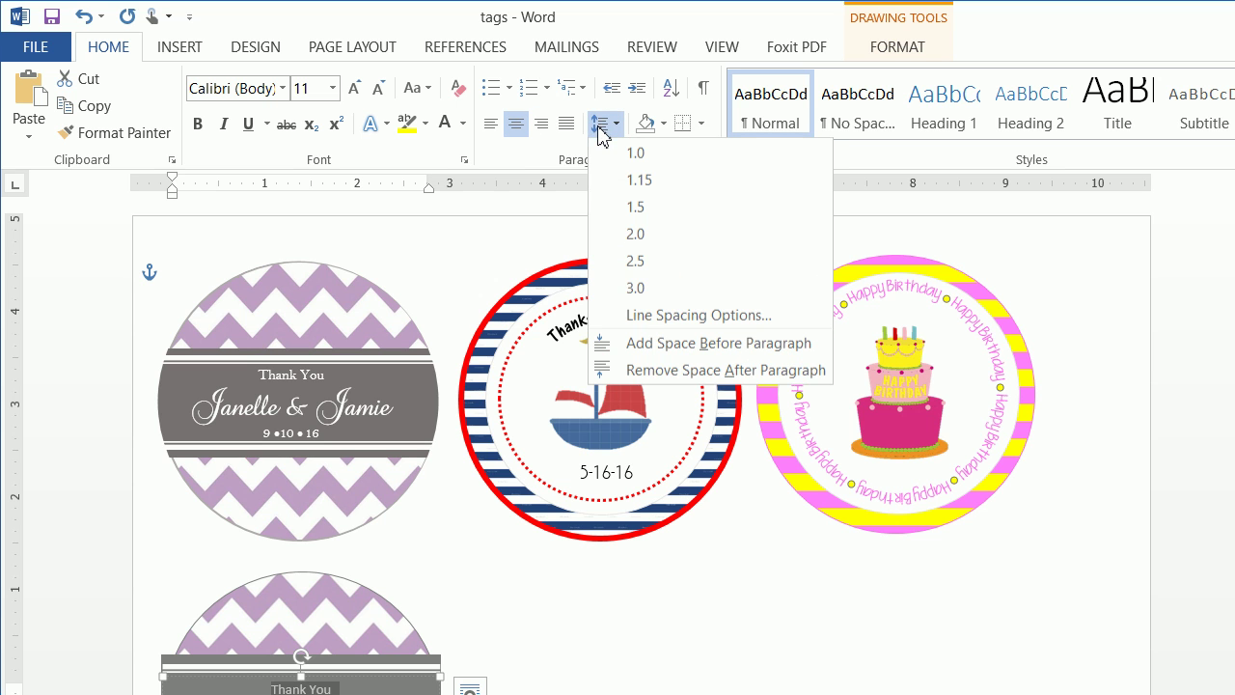
click(640, 314)
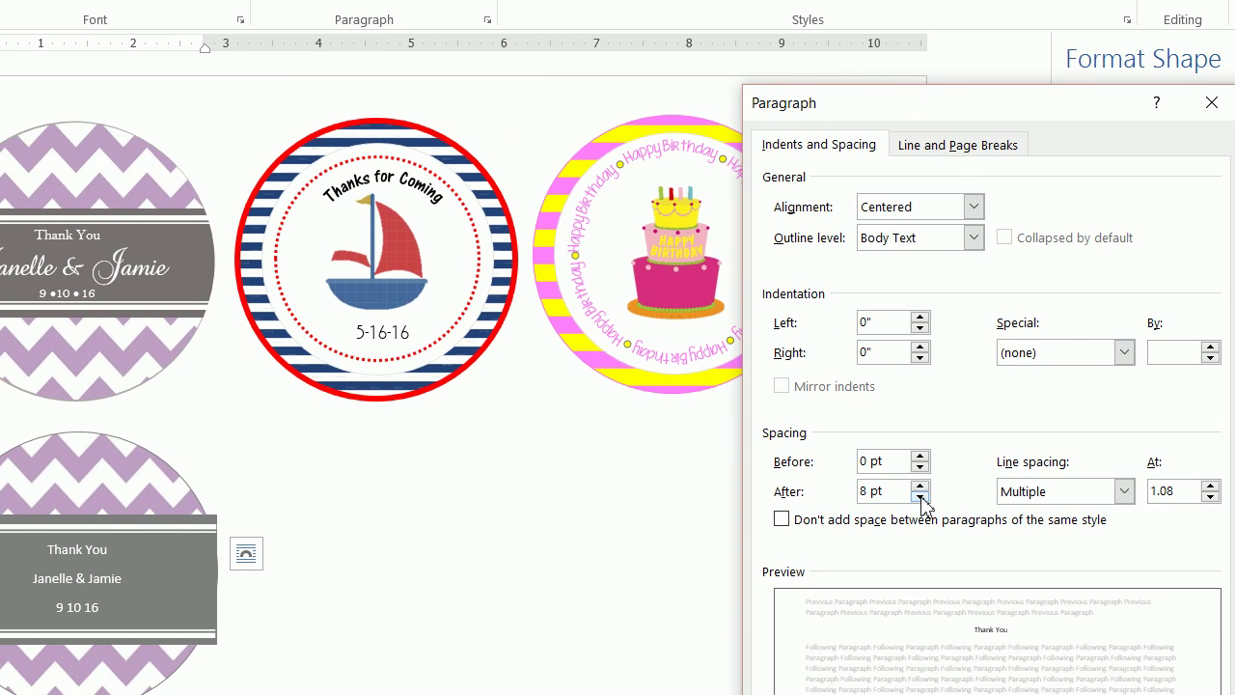
click(977, 526)
click(977, 526)
click(978, 526)
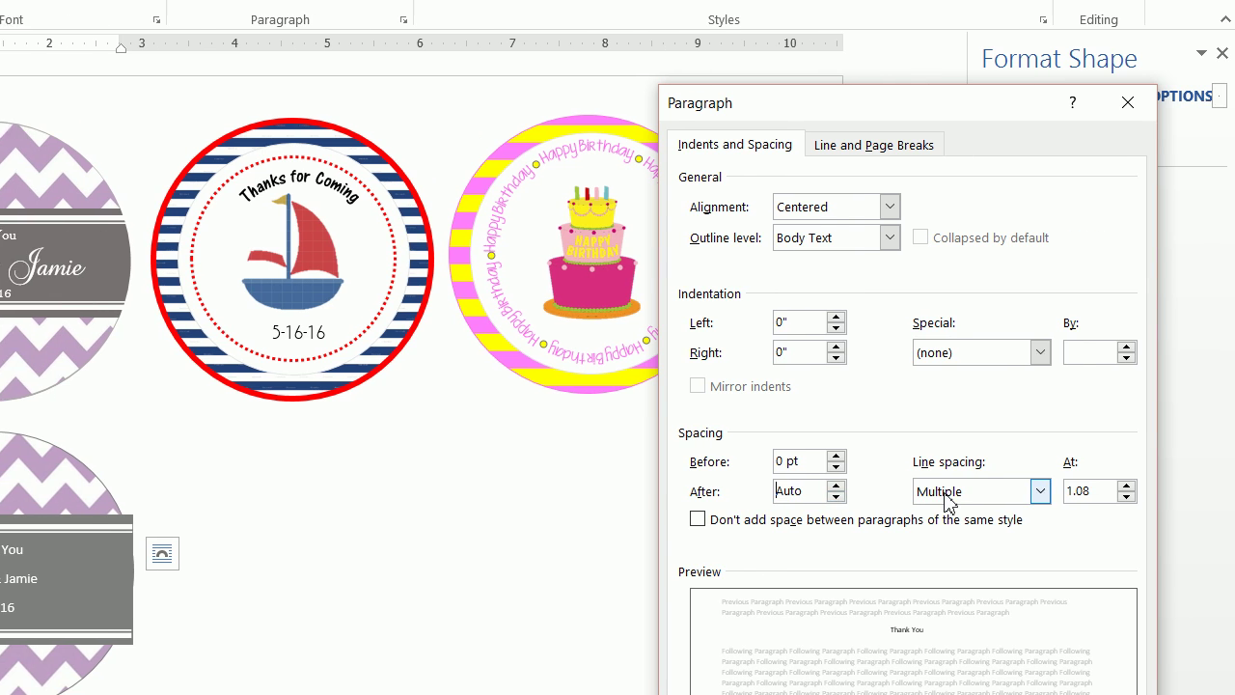
click(1037, 492)
click(1029, 508)
click(813, 499)
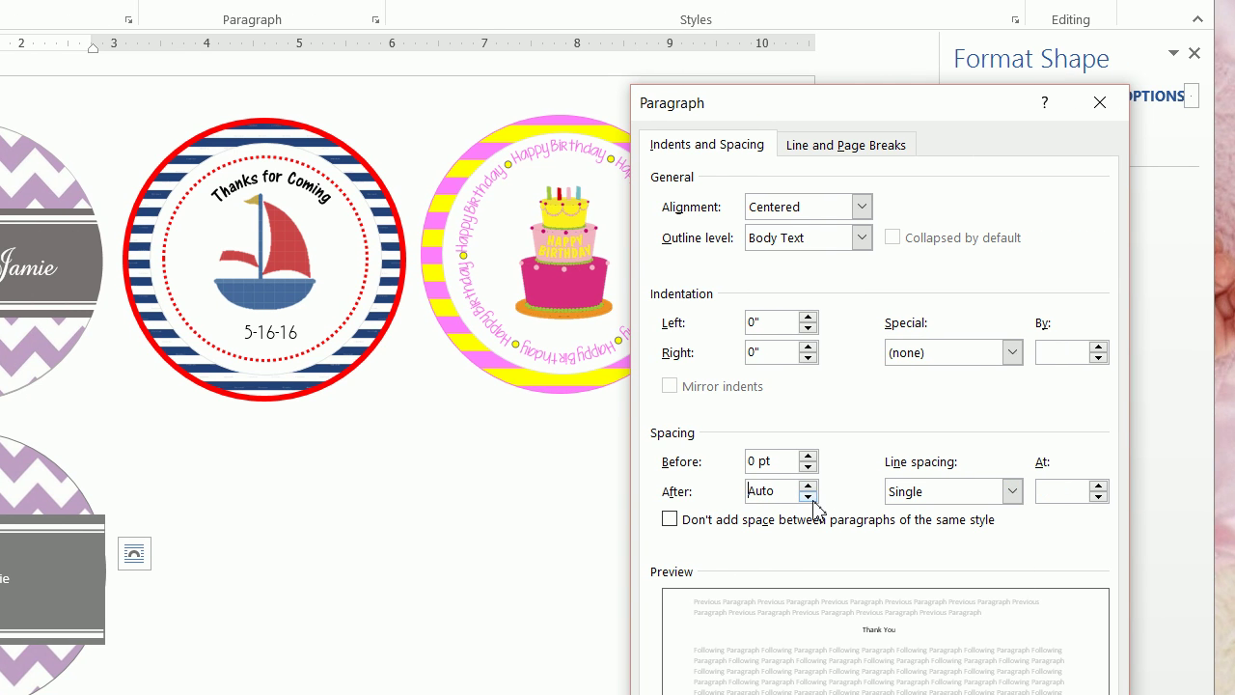
click(813, 487)
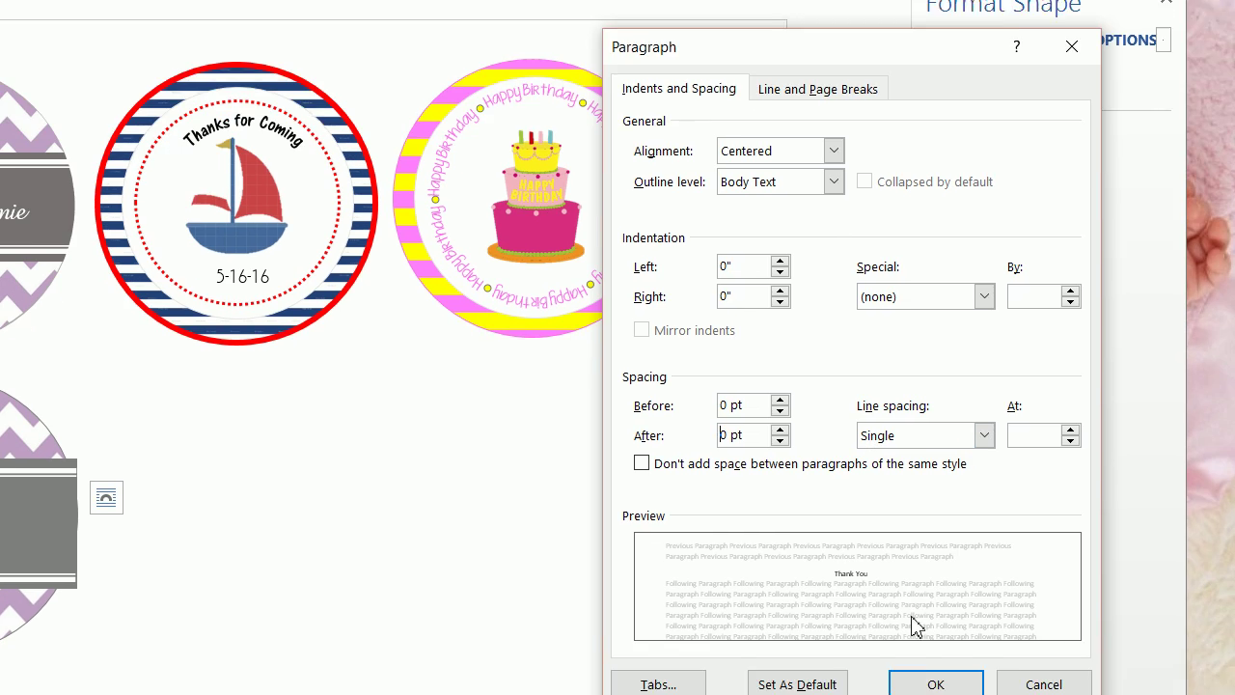
click(919, 680)
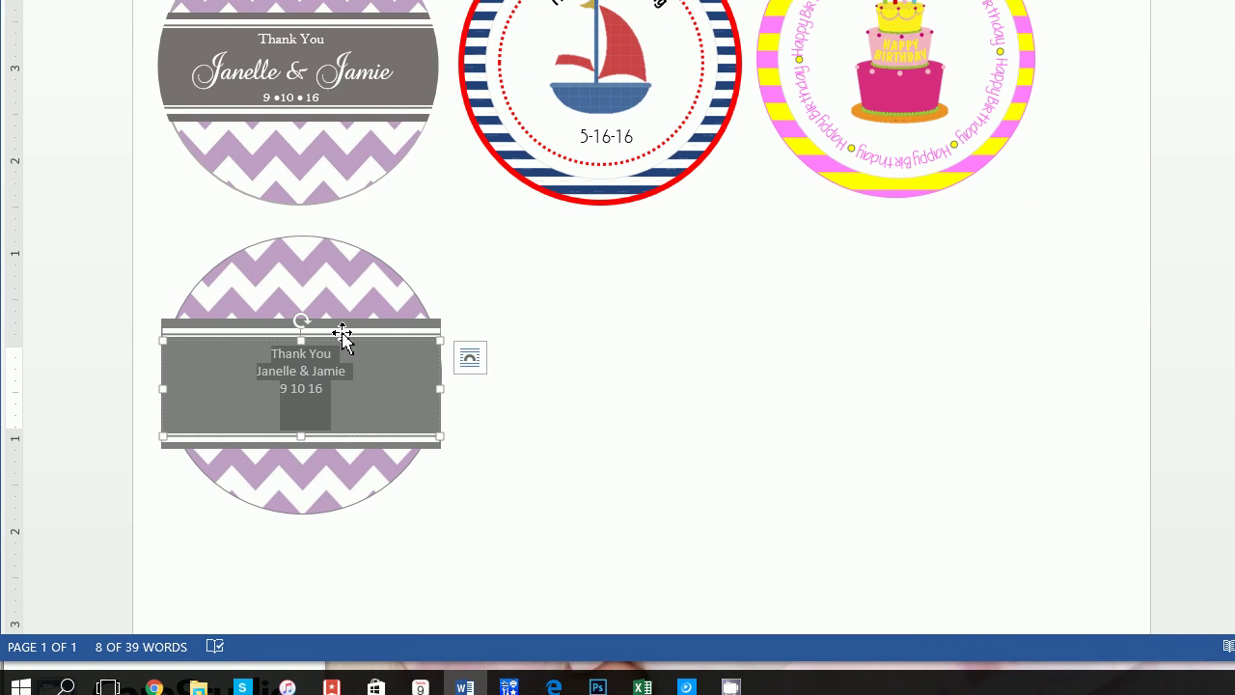
Change the font of the Thank You line in the new tag to Bell MT.
click(331, 350)
drag(309, 354, 271, 353)
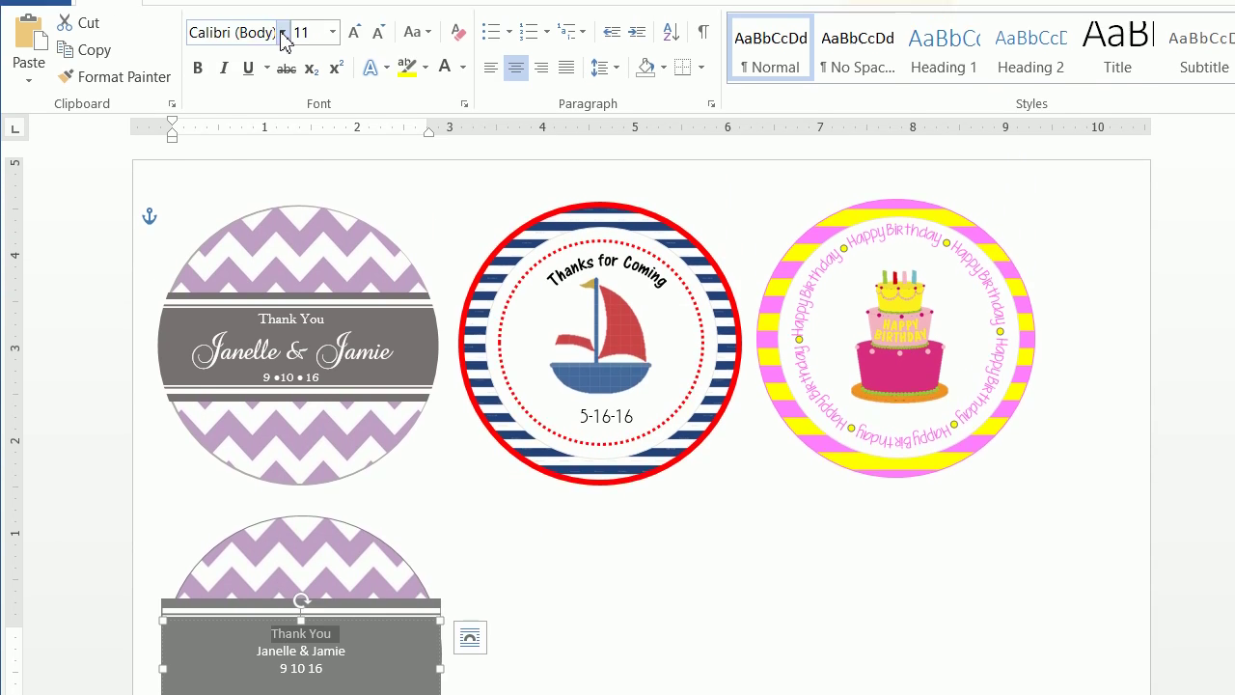
click(282, 35)
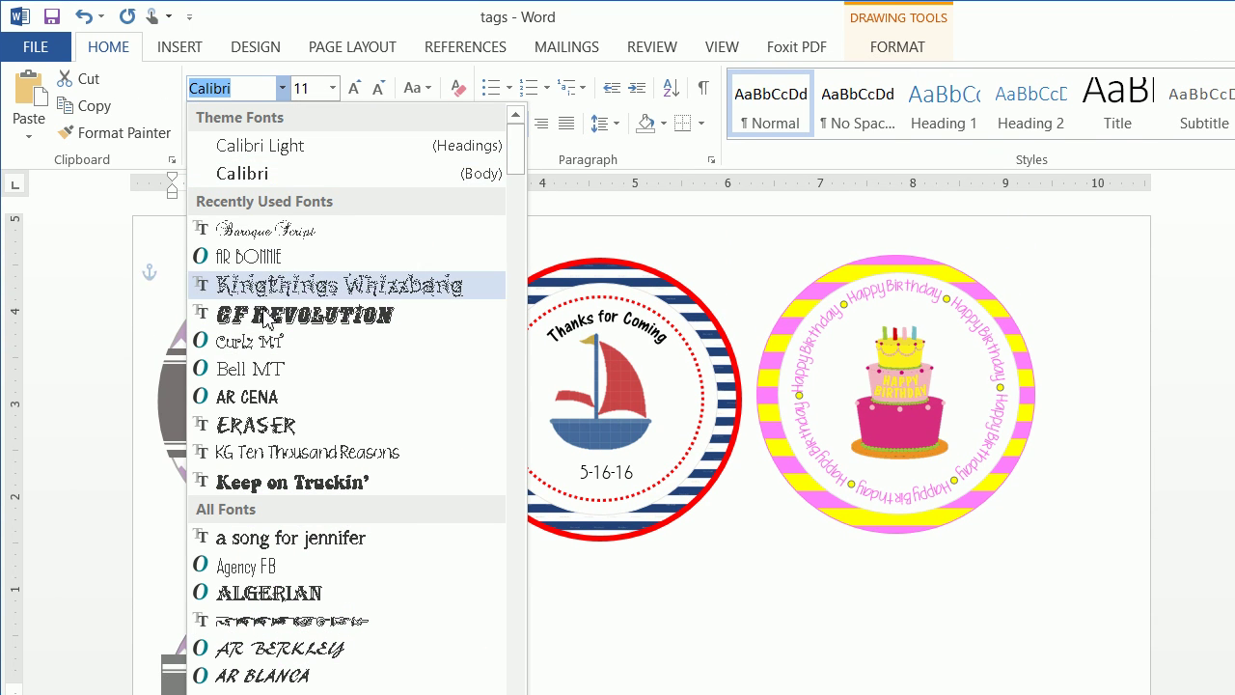
click(263, 367)
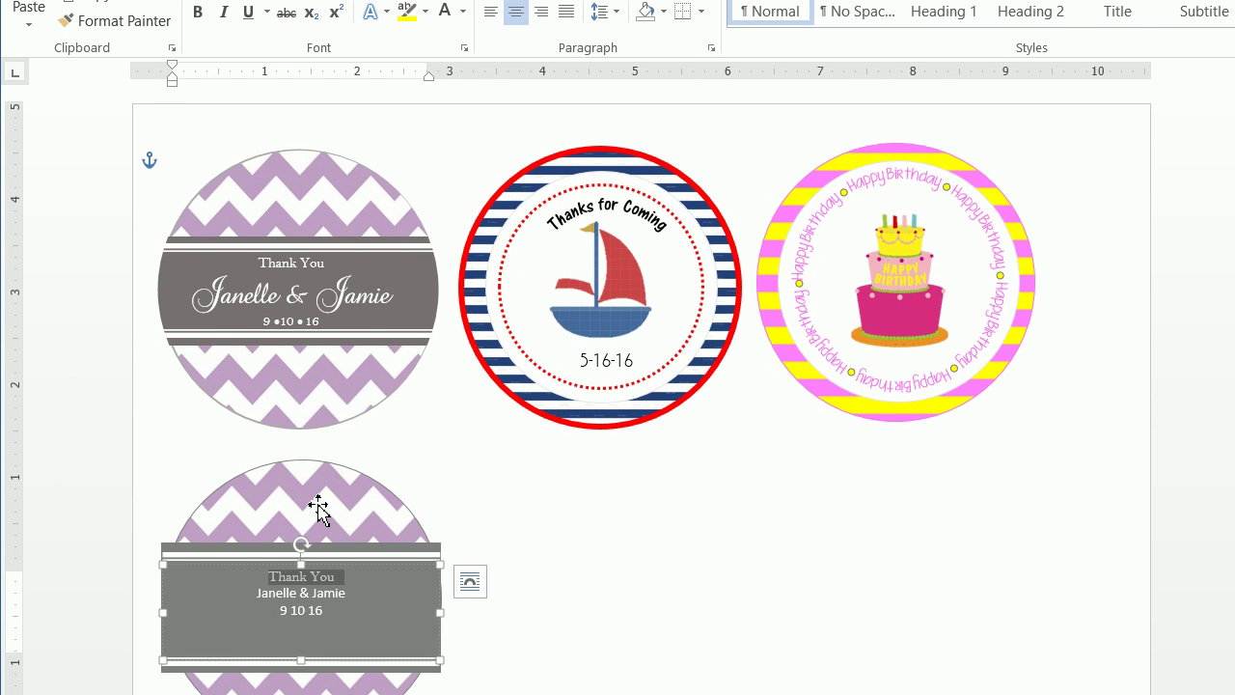
Change the font of the 9 10 16 date line to Bell MT and deselect it.
click(282, 499)
triple_click(282, 499)
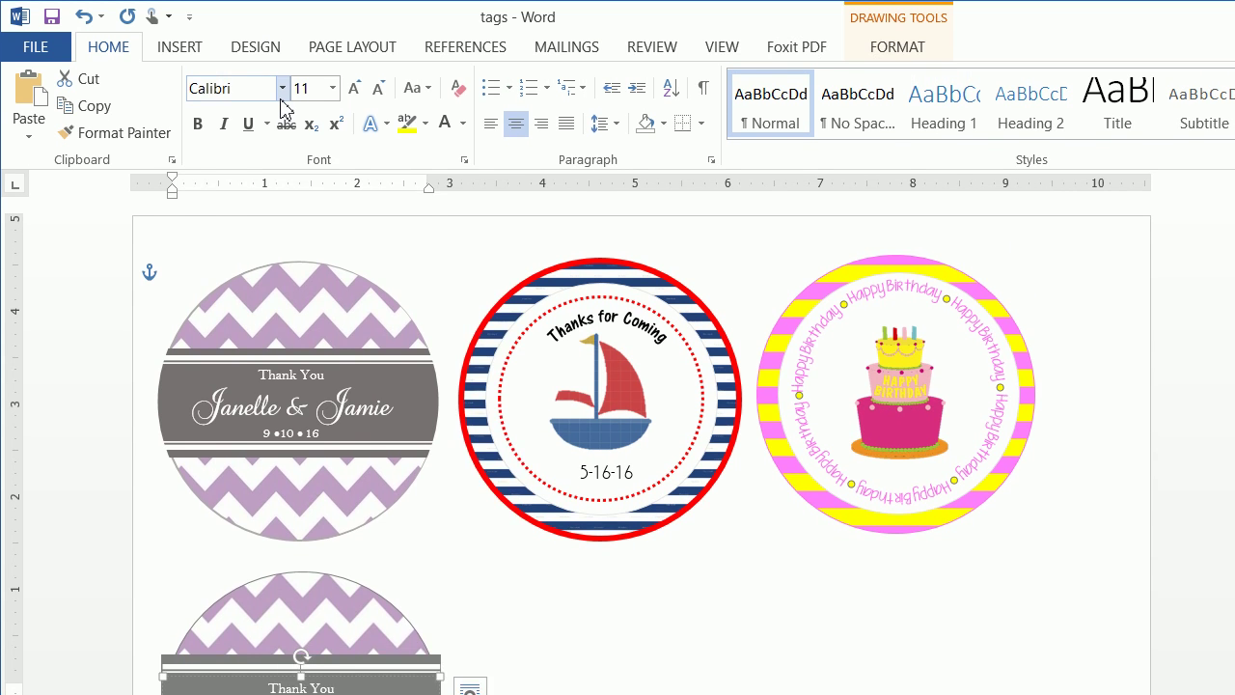
click(282, 87)
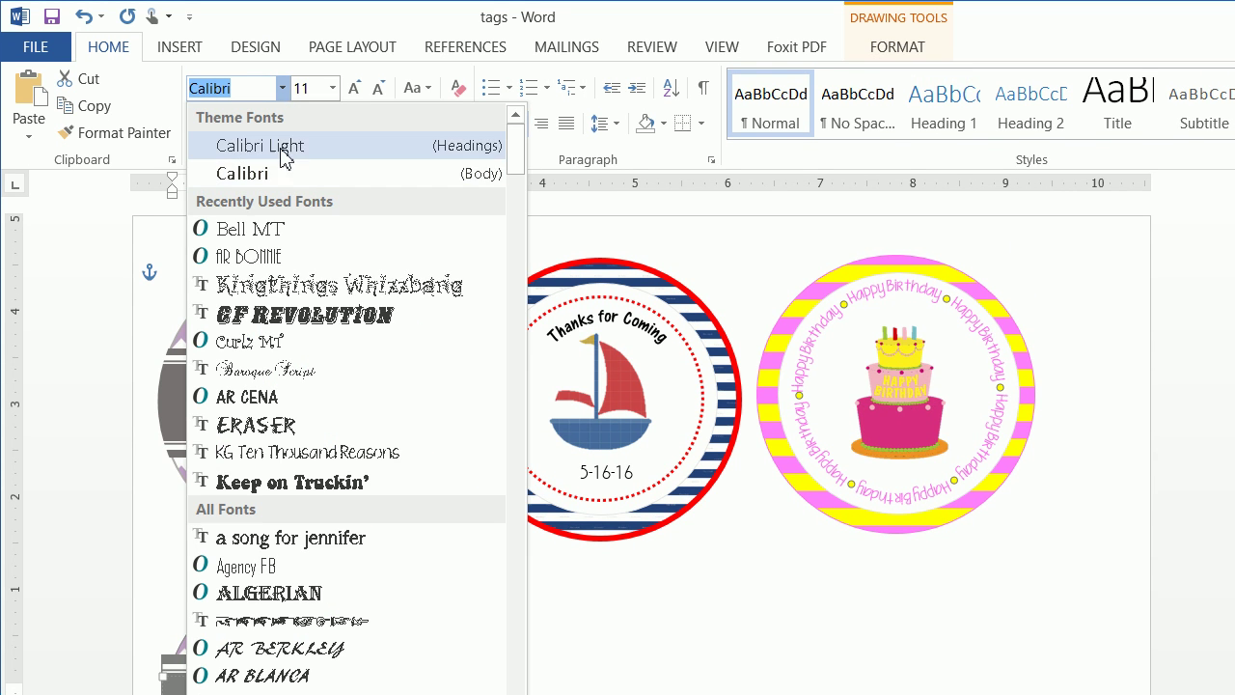
click(289, 241)
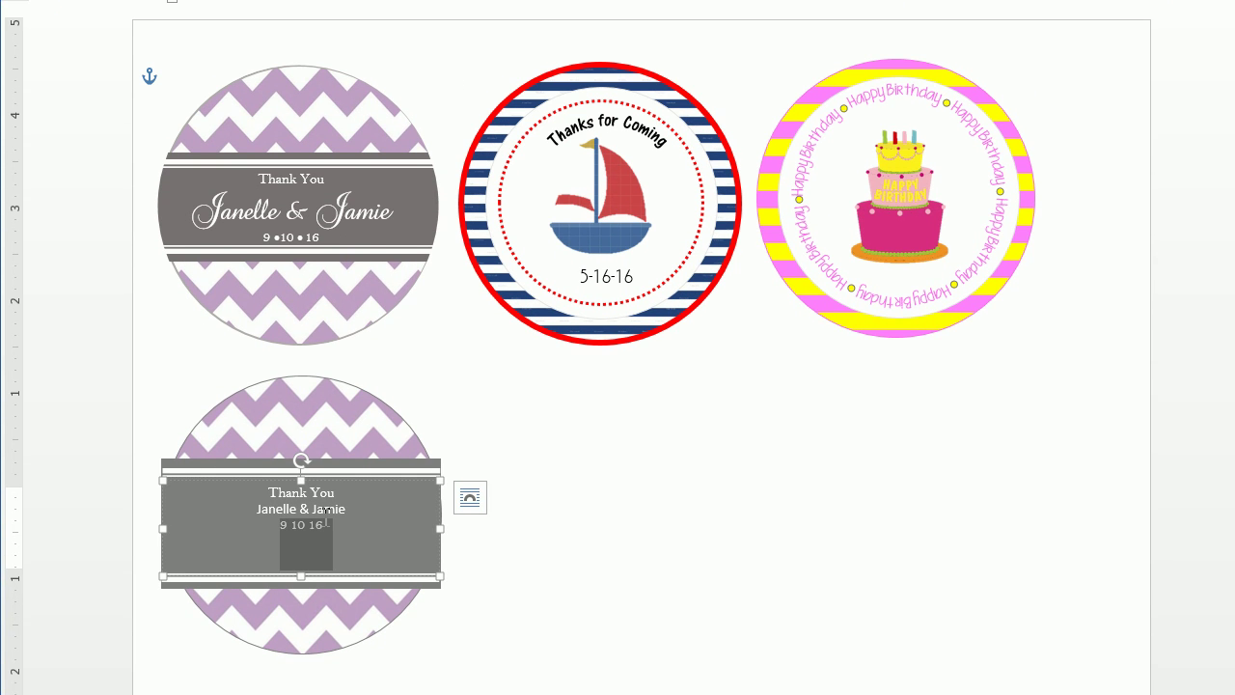
click(323, 510)
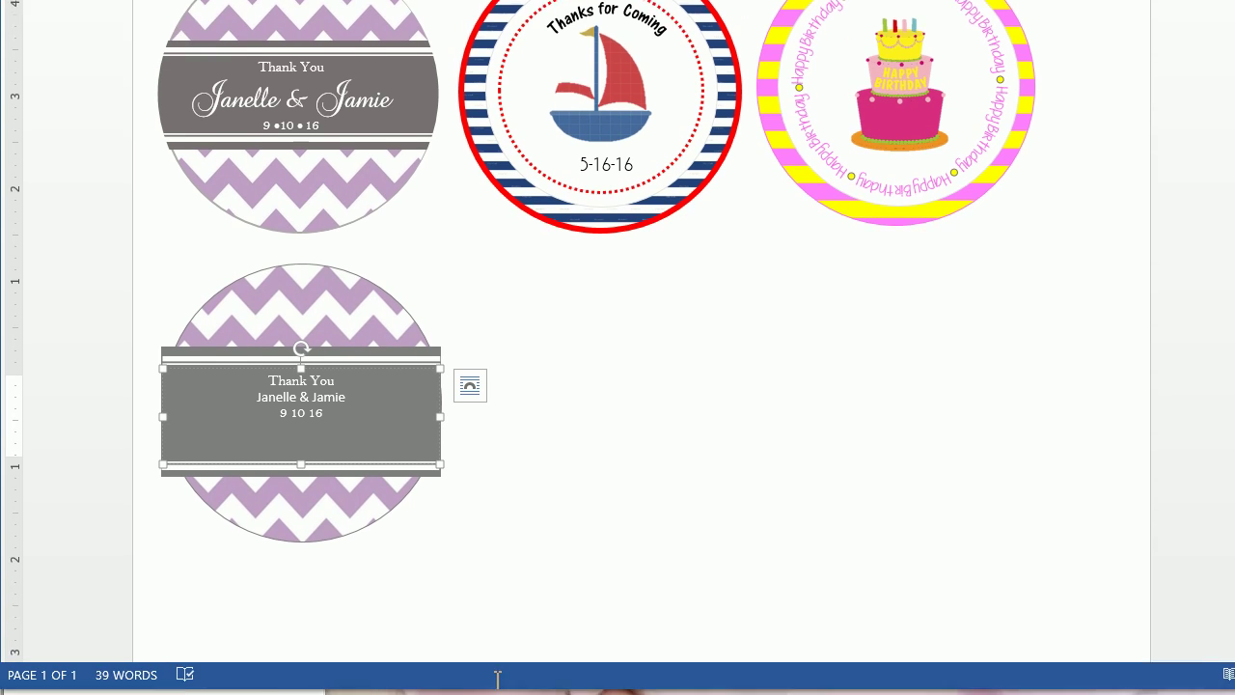
Switch to the Edge browser and open google.com to look for a script font.
click(547, 683)
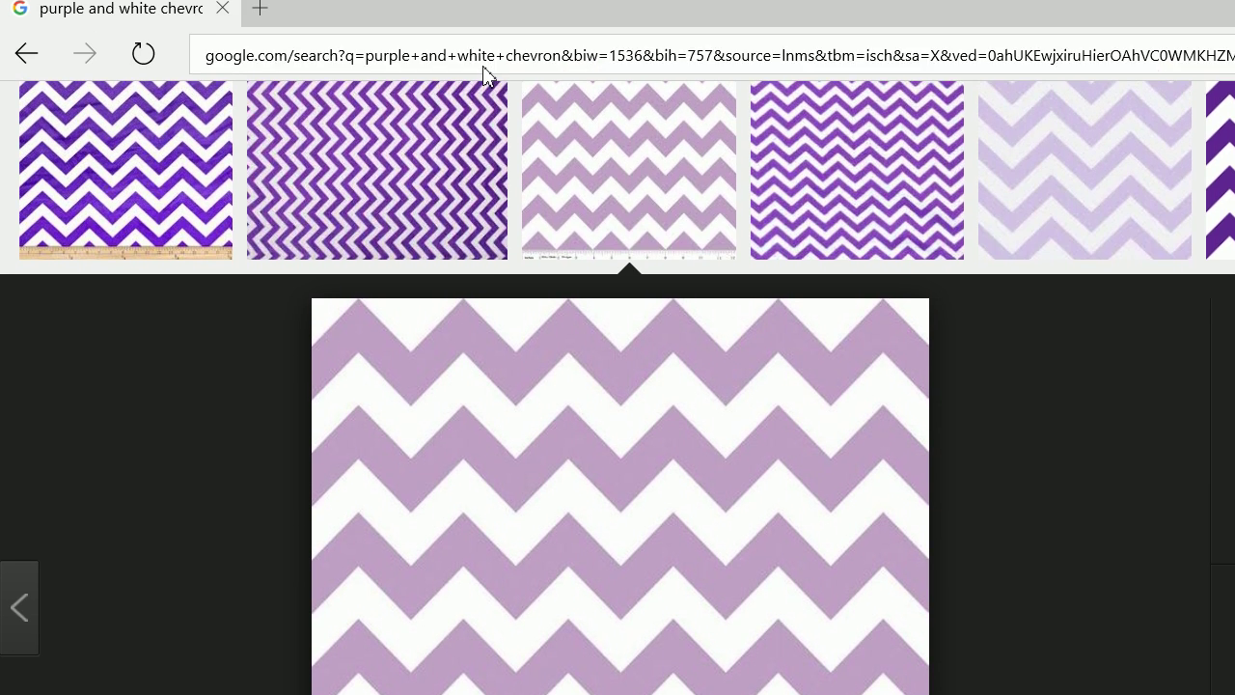
click(485, 65)
text(goo)
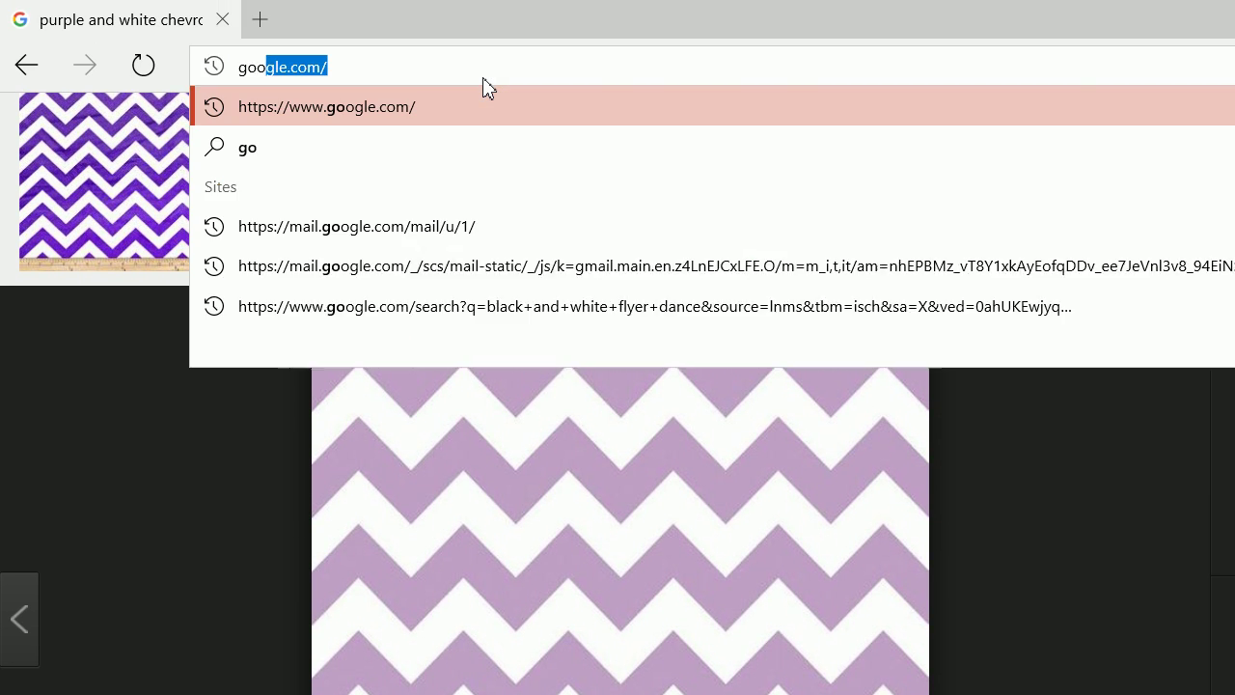
key(Return)
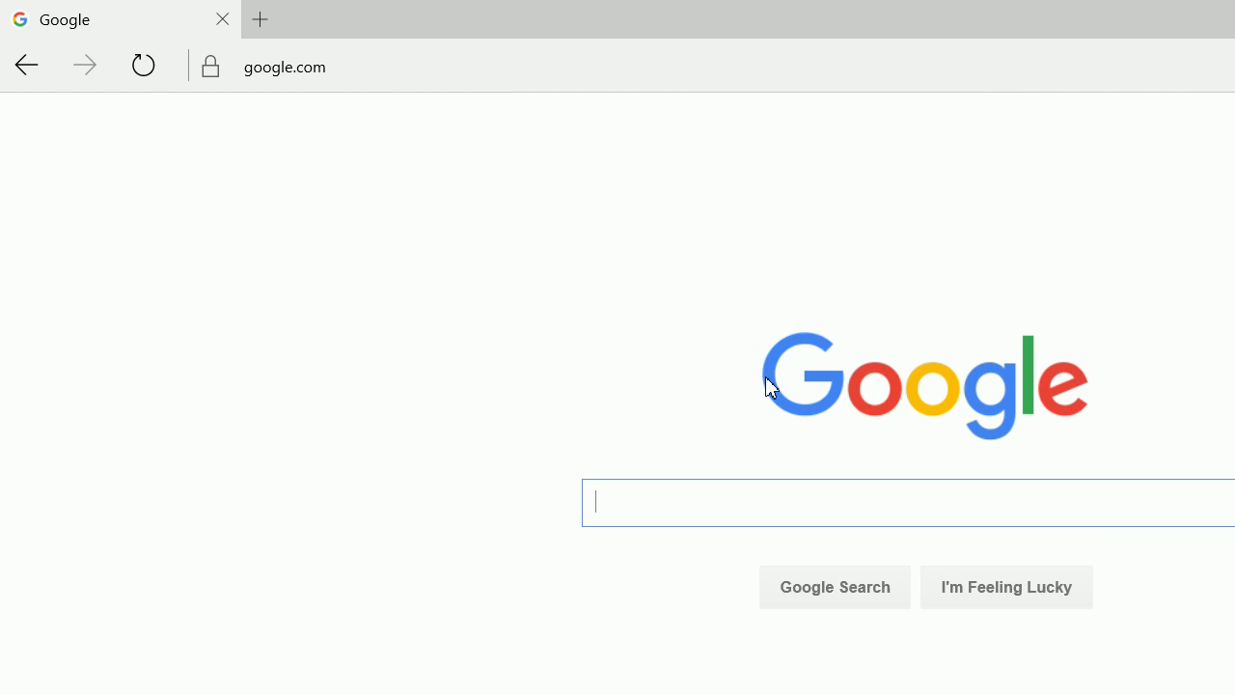
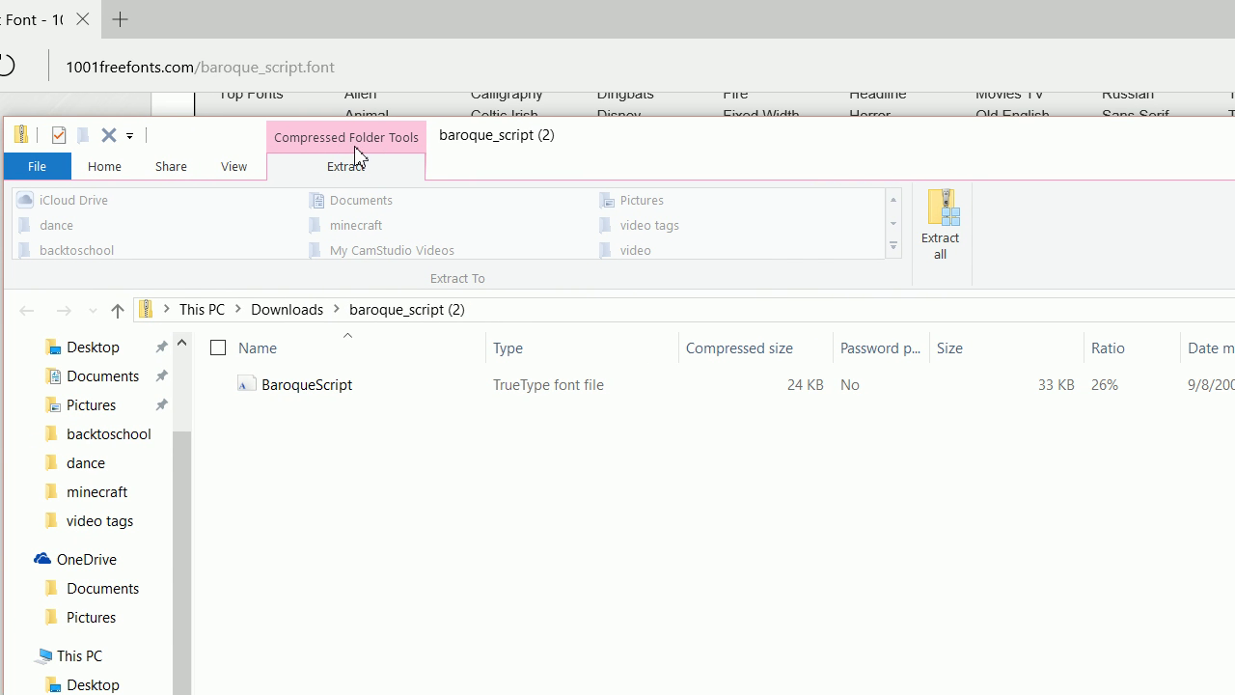
Extract the downloaded BaroqueScript font file from its zip archive into the baroque_script (2) folder in Downloads.
click(328, 395)
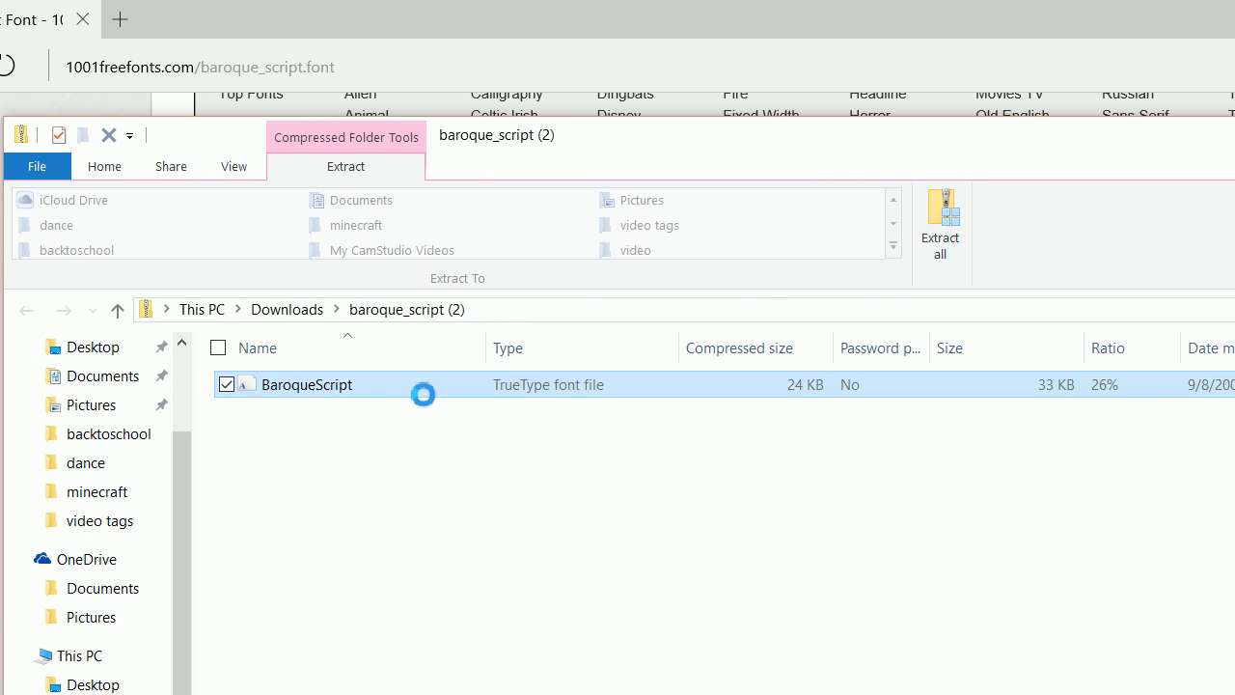
click(913, 243)
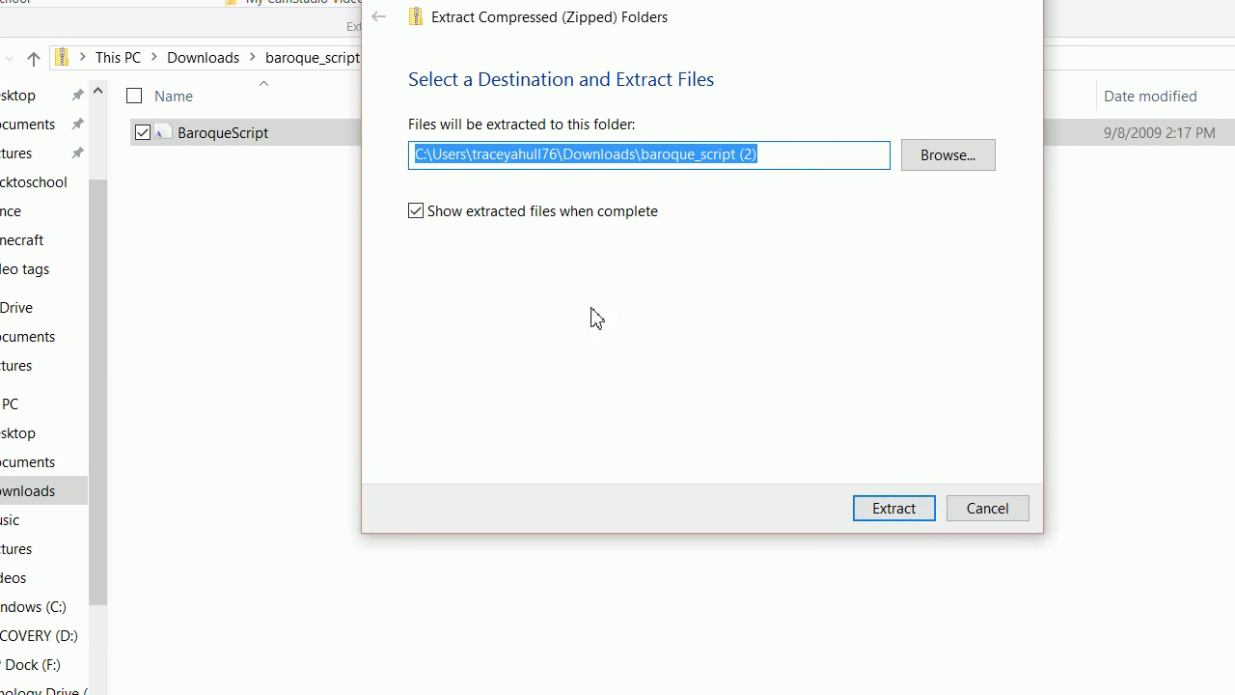
click(886, 512)
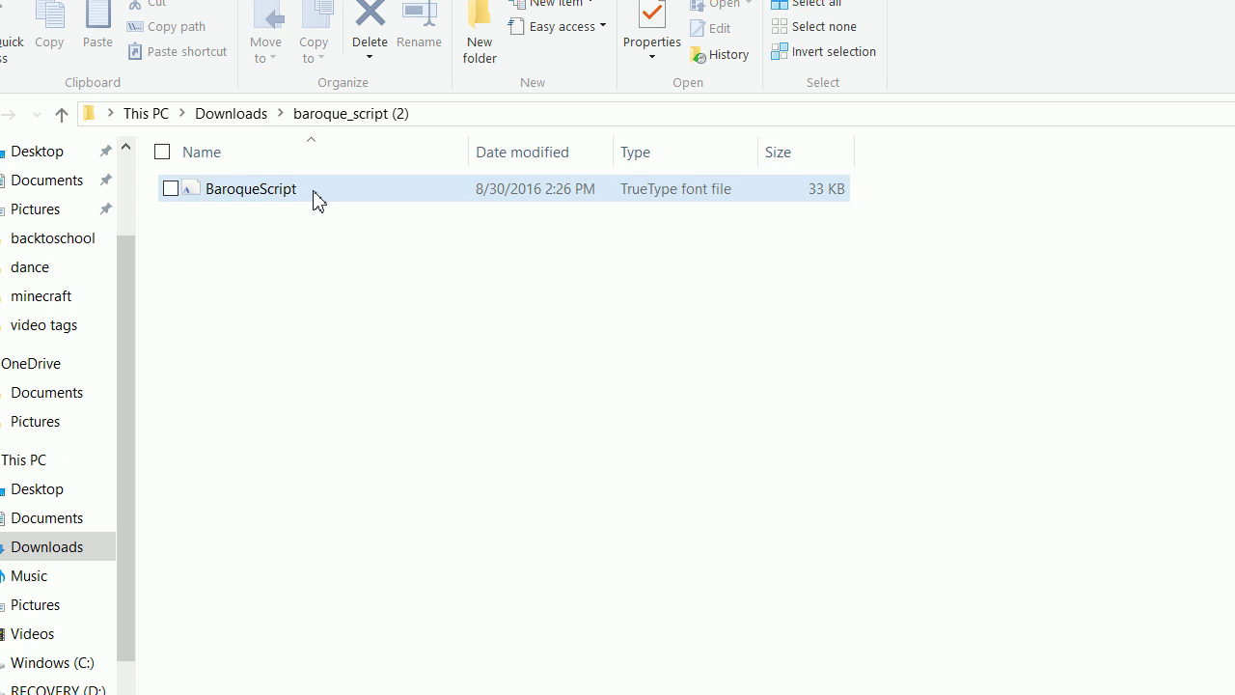
Install the extracted BaroqueScript TrueType font and return to the tag document in Word.
click(290, 171)
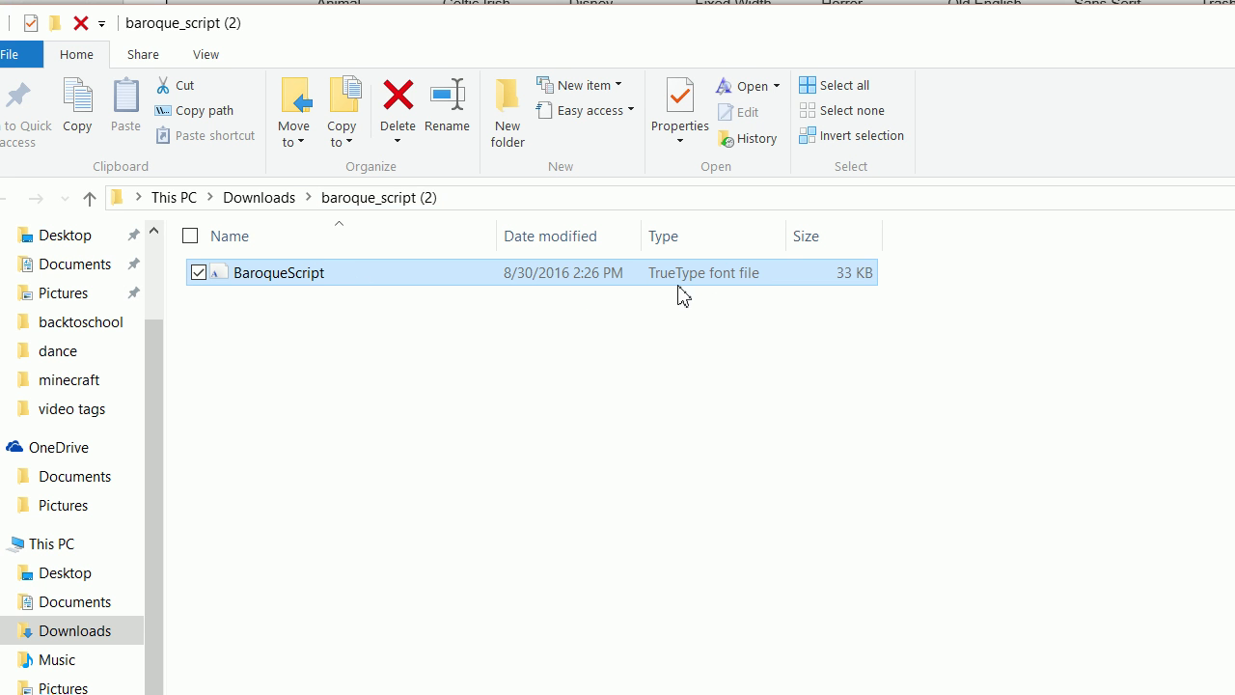
right_click(395, 276)
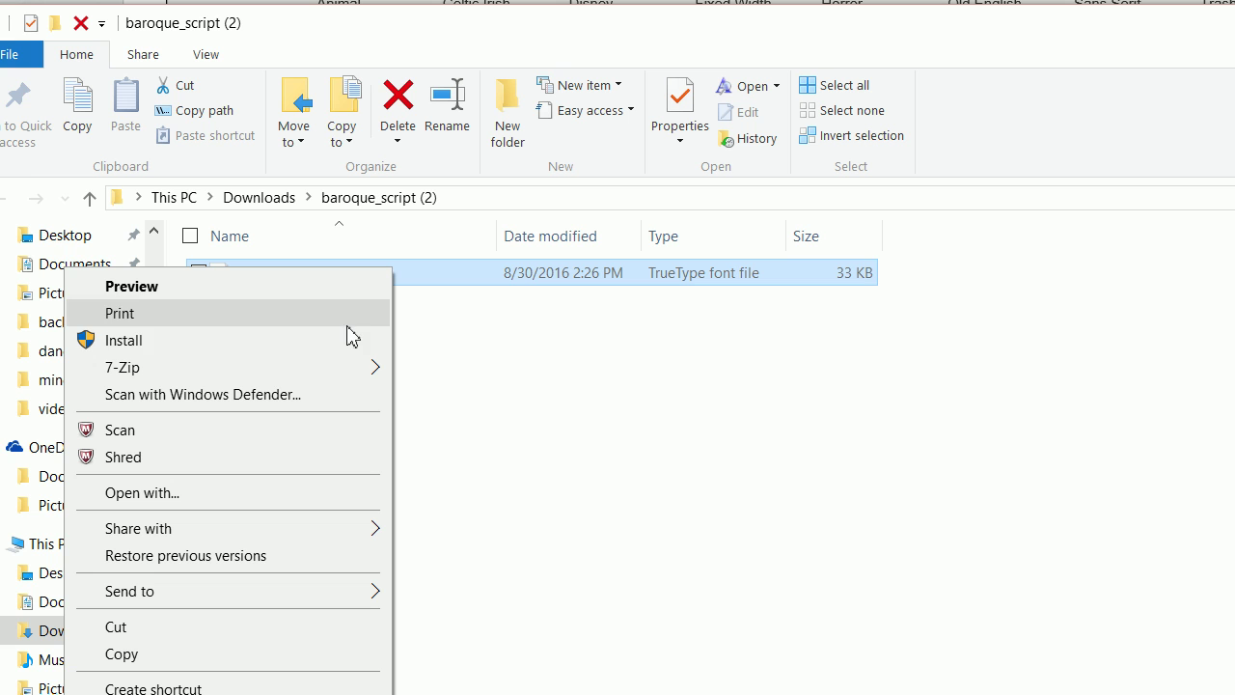
click(346, 356)
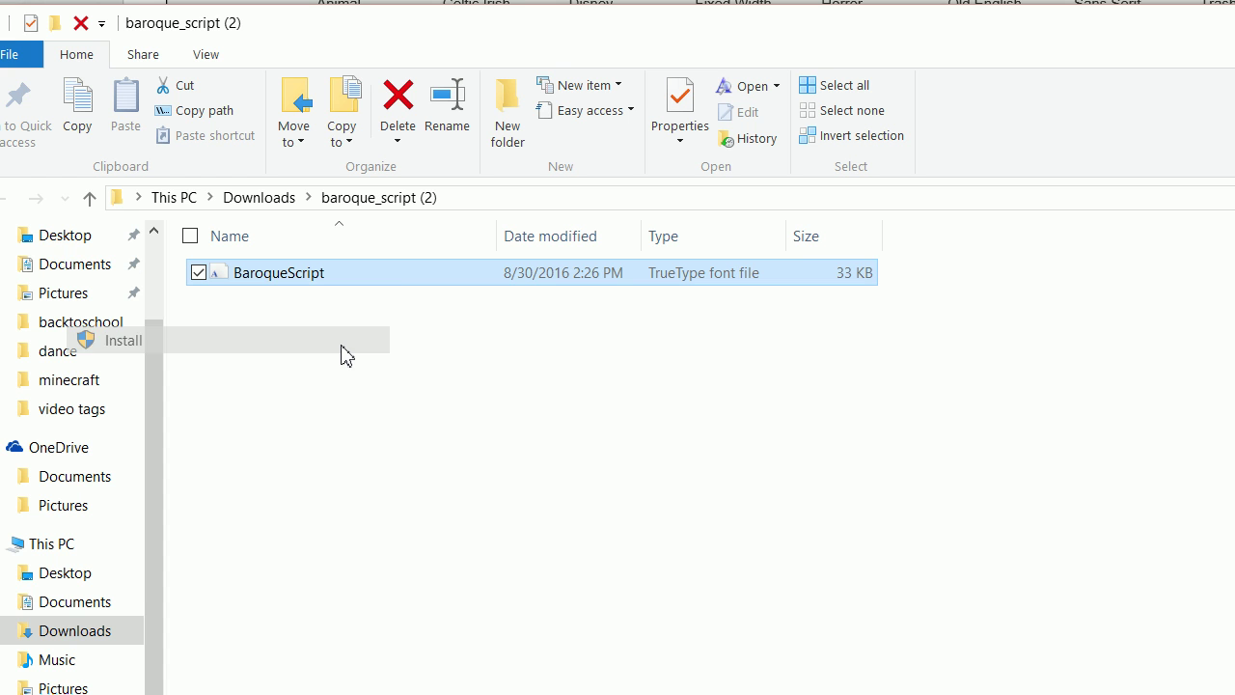
click(820, 420)
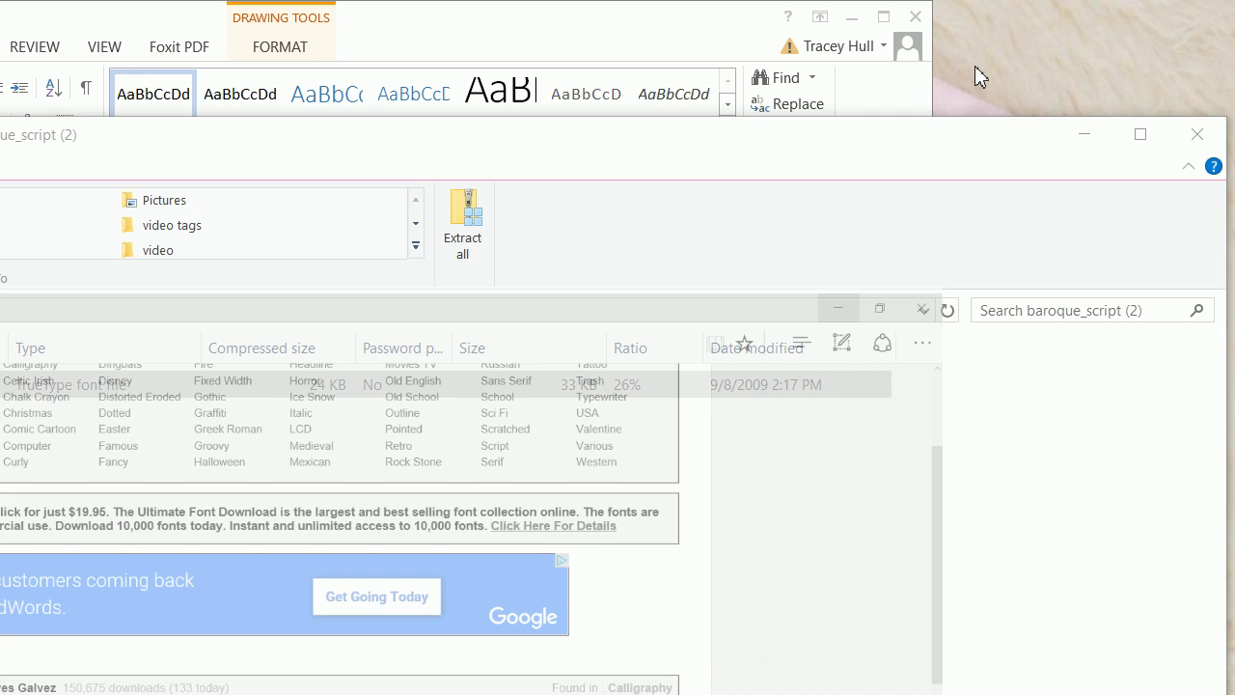
click(373, 18)
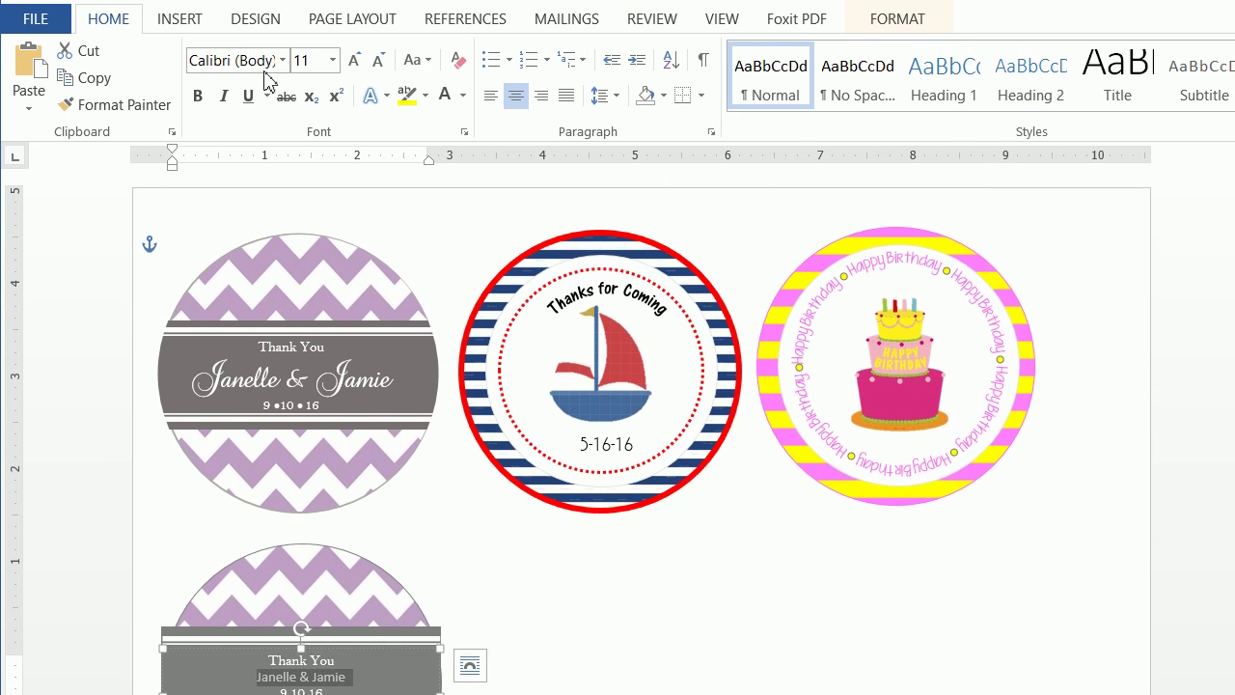
Change the font of the names line on the gray banner to Baroque Script and enlarge its text.
click(282, 87)
click(284, 88)
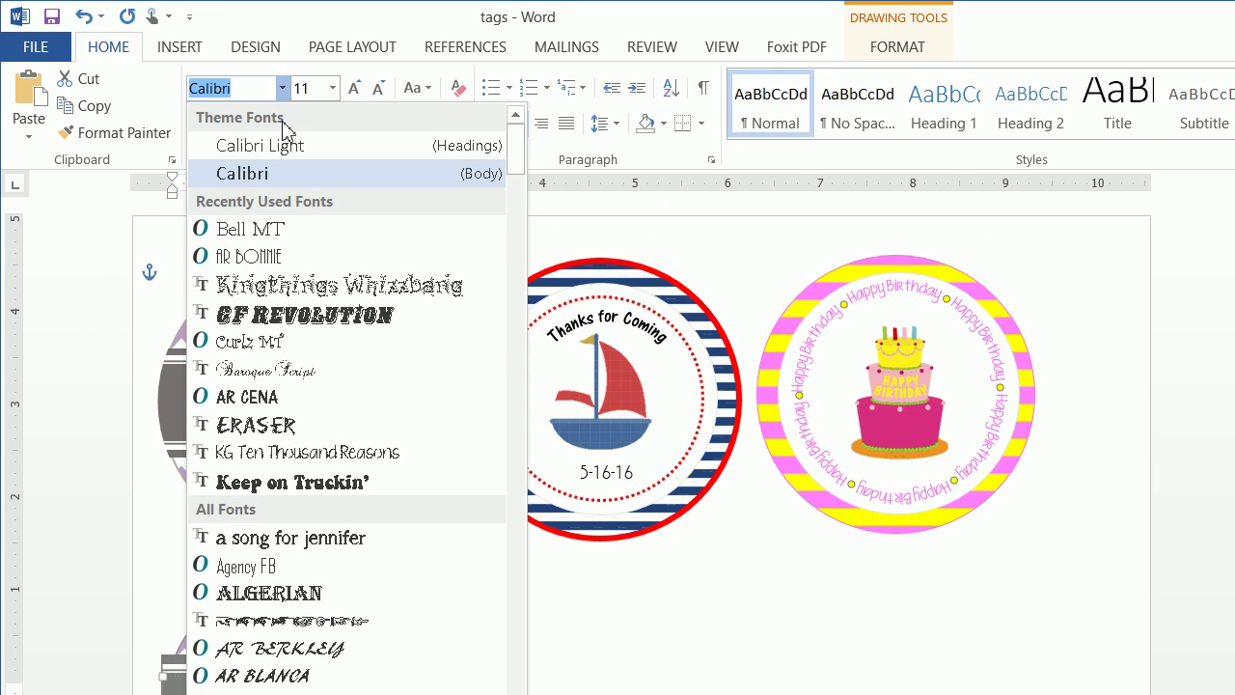
scroll(309, 560, down, 3)
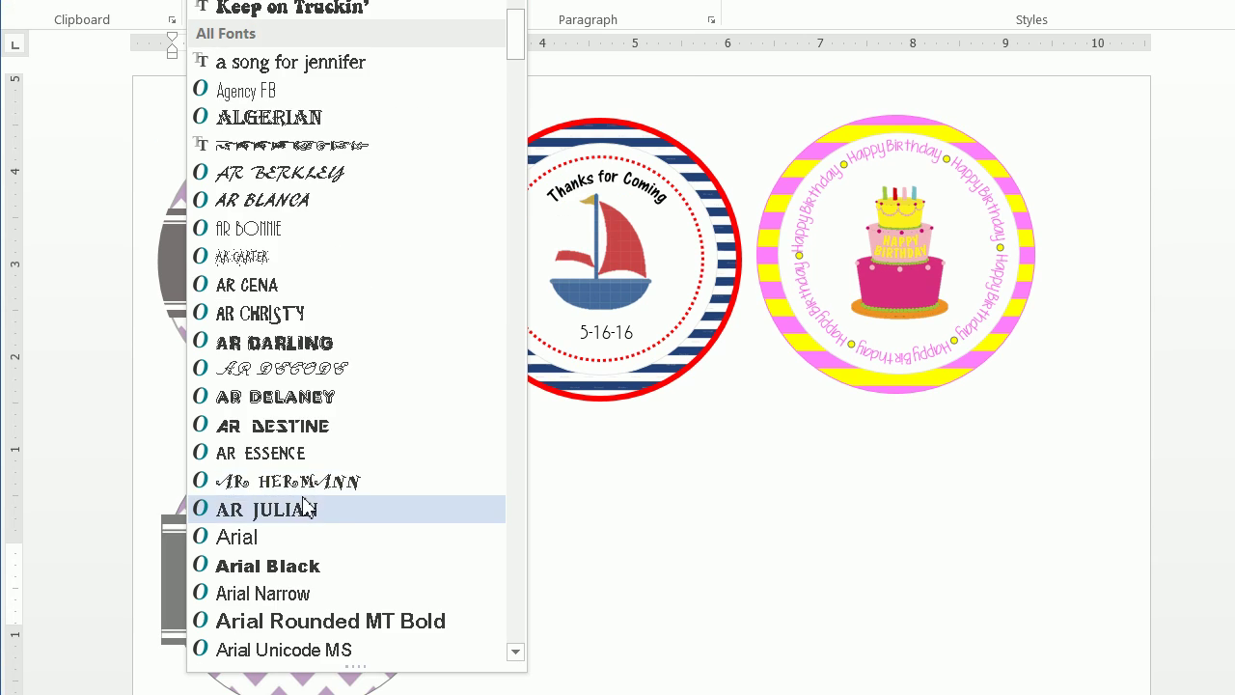
scroll(305, 507, down, 3)
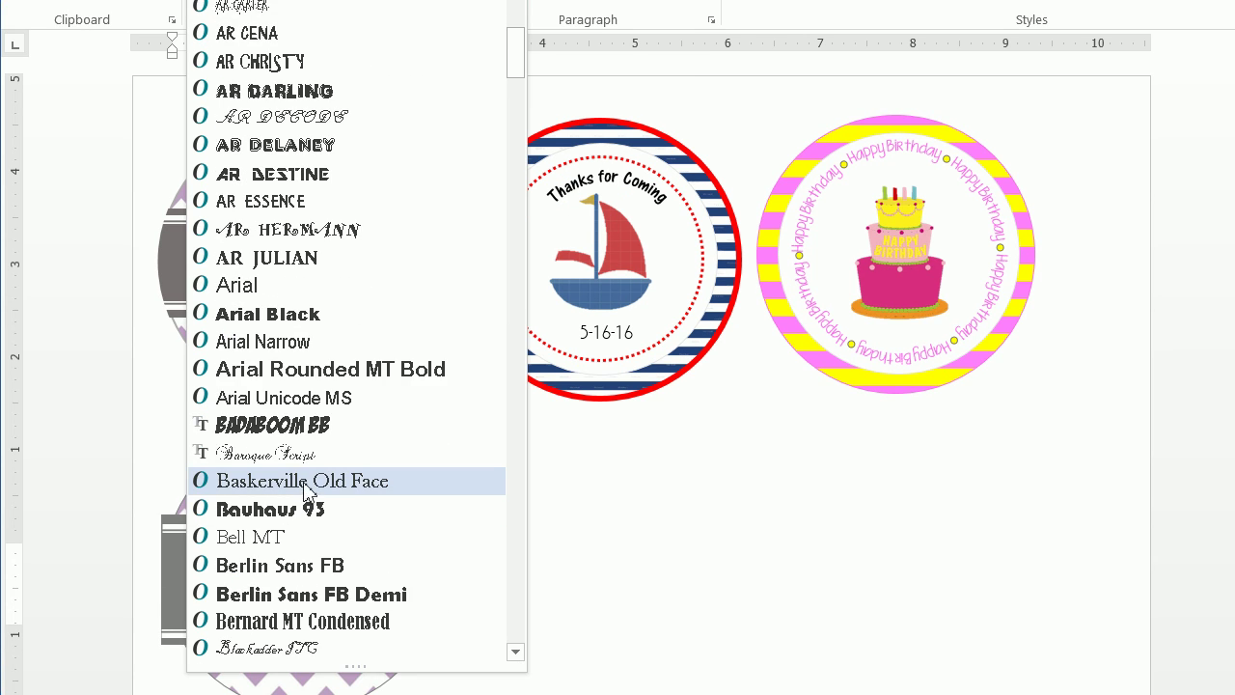
click(305, 454)
click(326, 89)
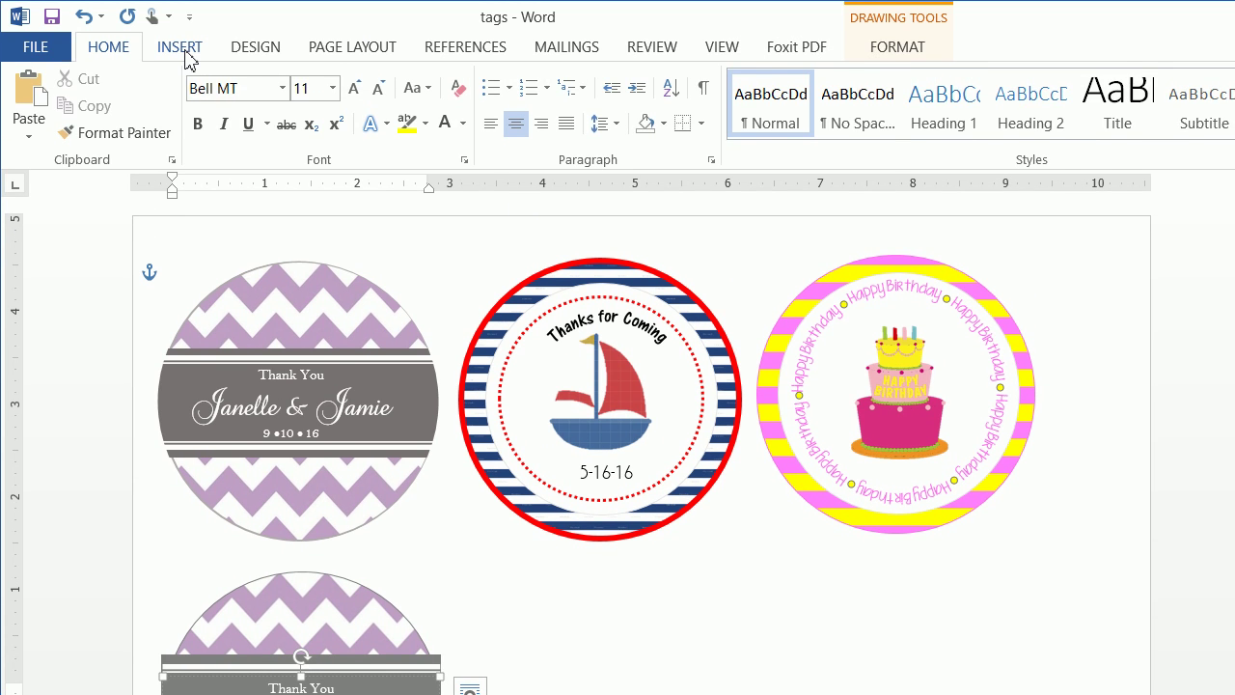
Insert round bullet symbols between the numbers 9, 10 and 16 in the tag's date line.
click(182, 48)
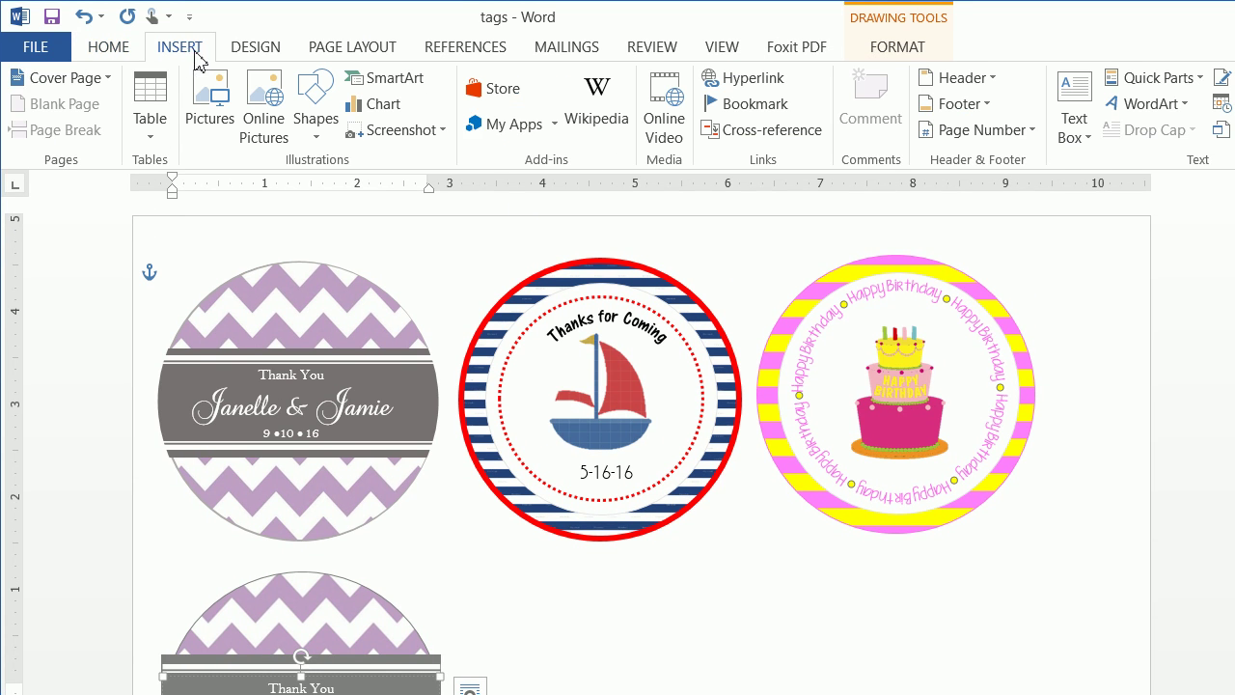
click(1234, 103)
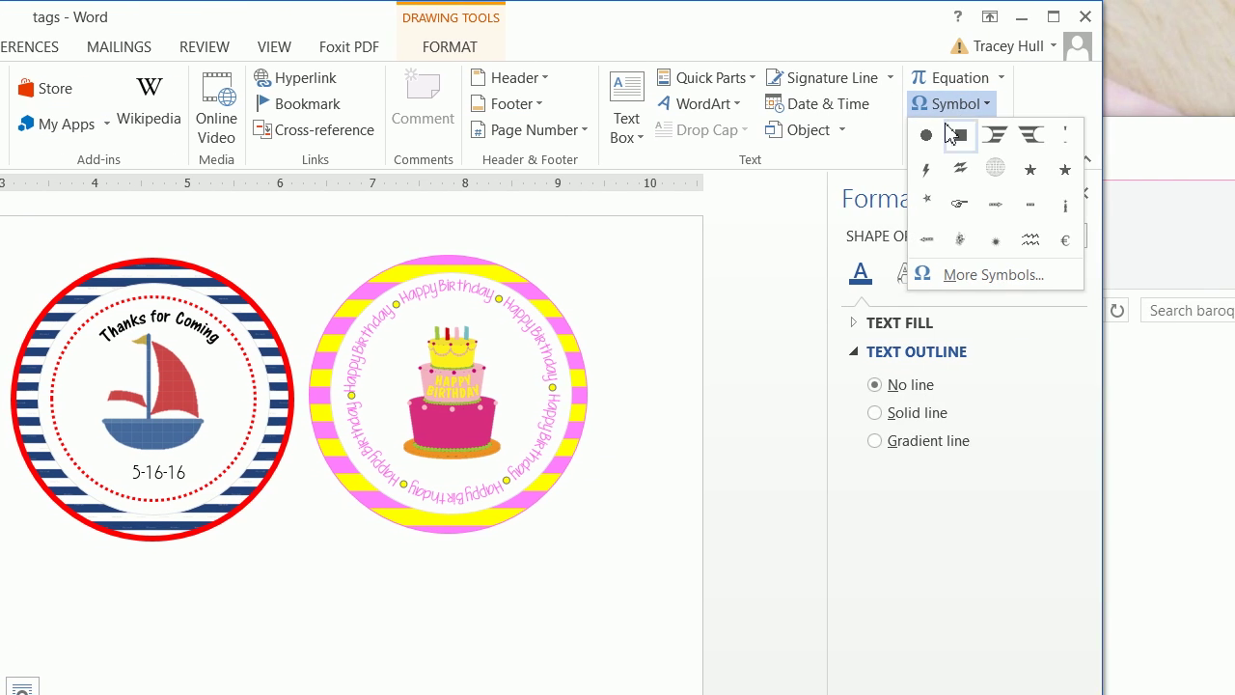
click(924, 137)
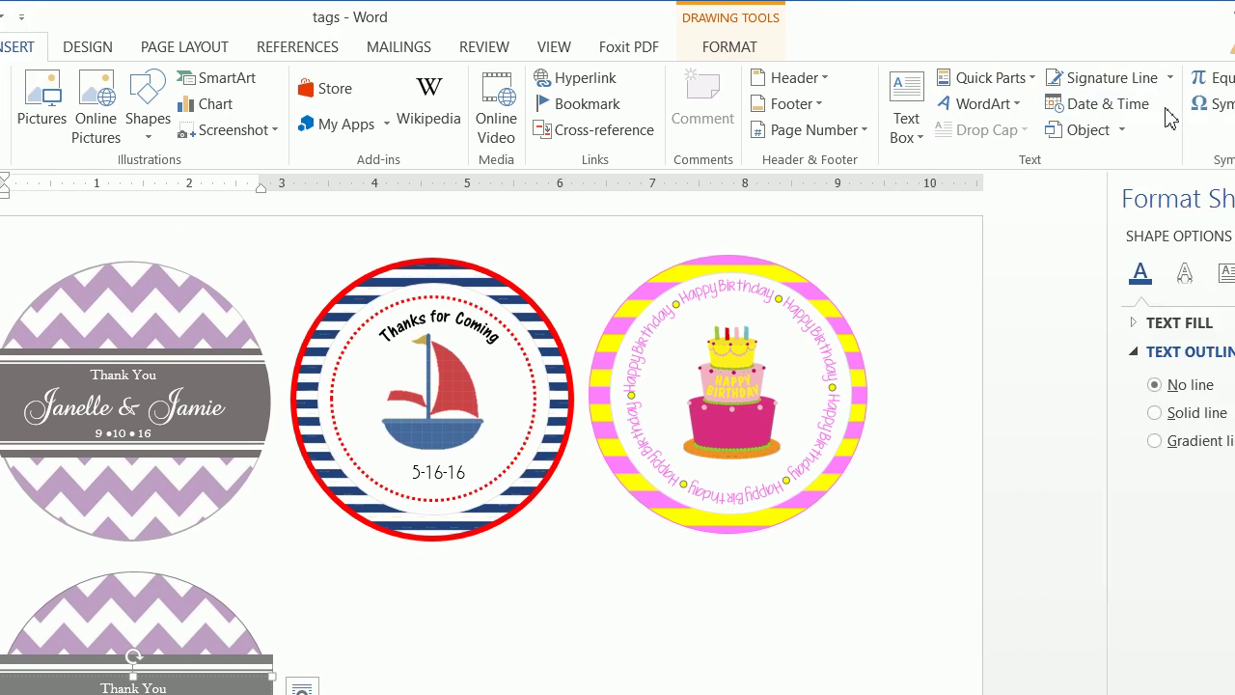
click(1211, 104)
click(1067, 136)
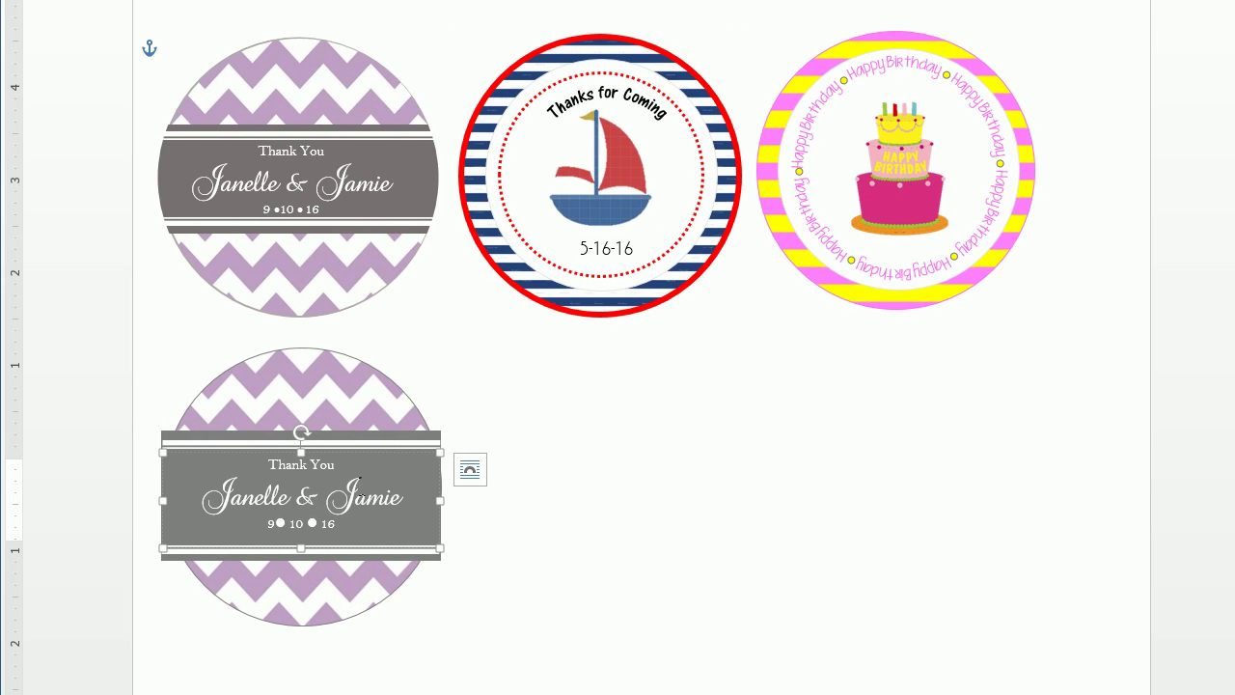
Reduce the bullet symbols in the date line to font size 6 and deselect the text box.
scroll(278, 495, down, 1)
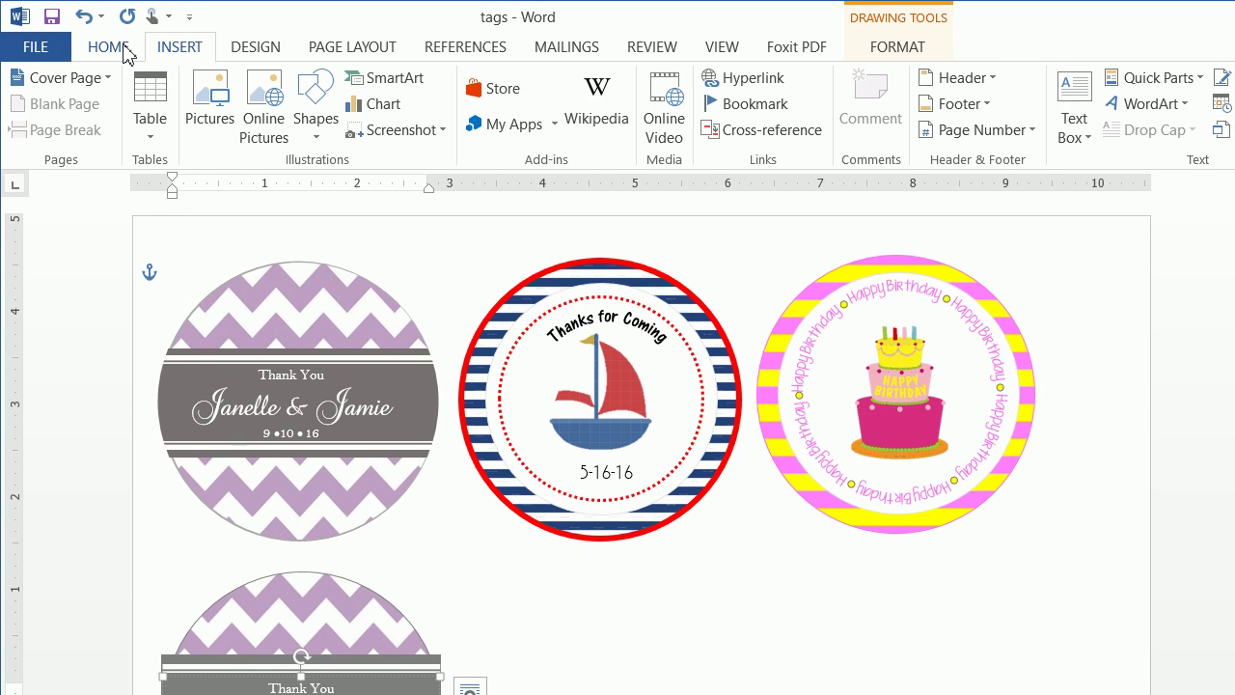
click(120, 50)
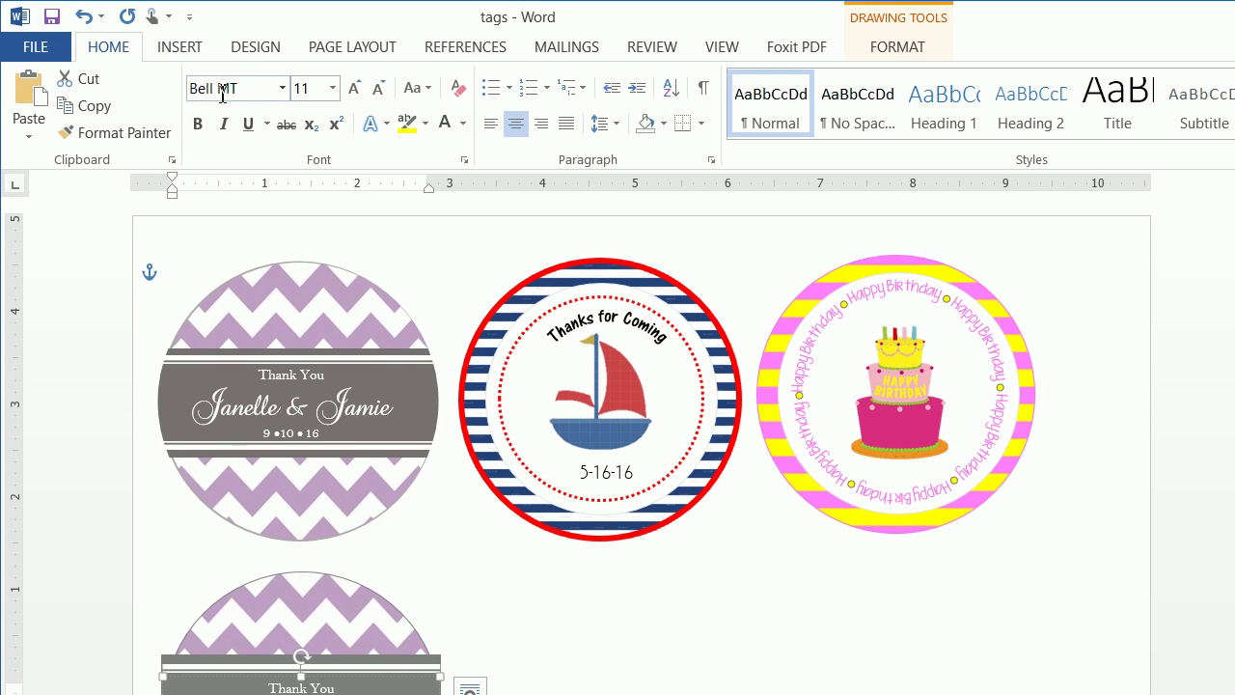
click(318, 93)
key(Return)
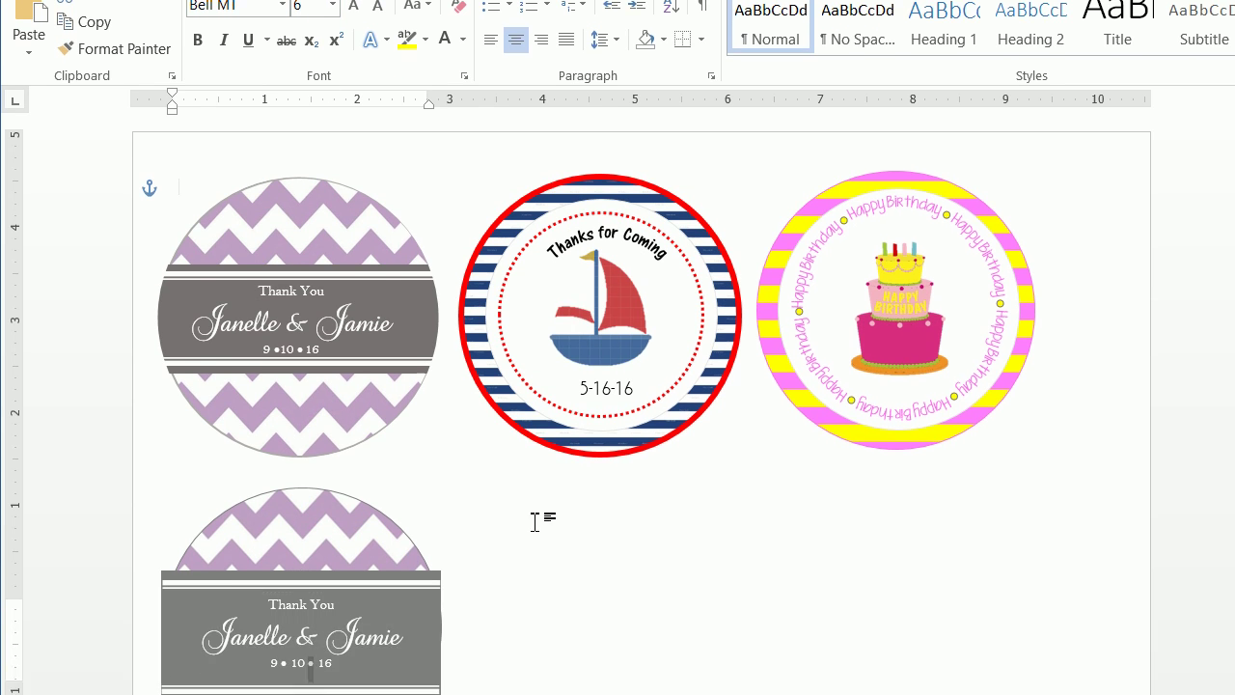
click(538, 604)
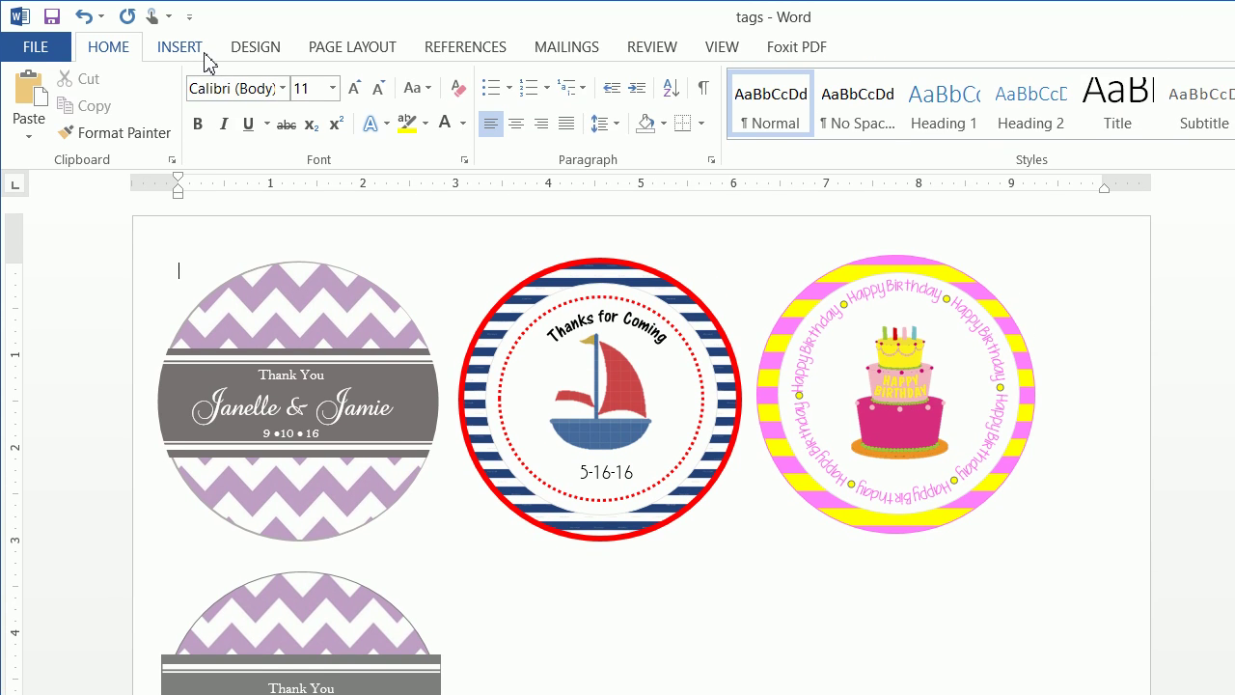
Insert a 1" donut shape over the upper part of the new chevron tag.
click(203, 52)
click(315, 107)
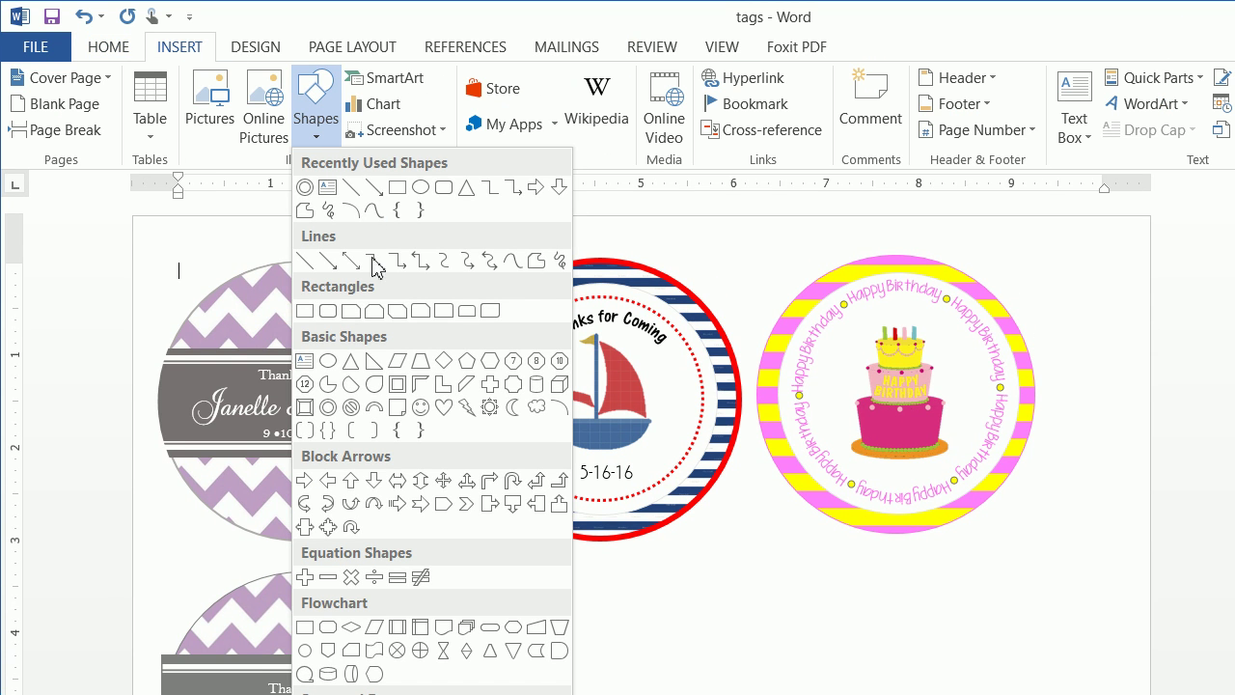
click(328, 406)
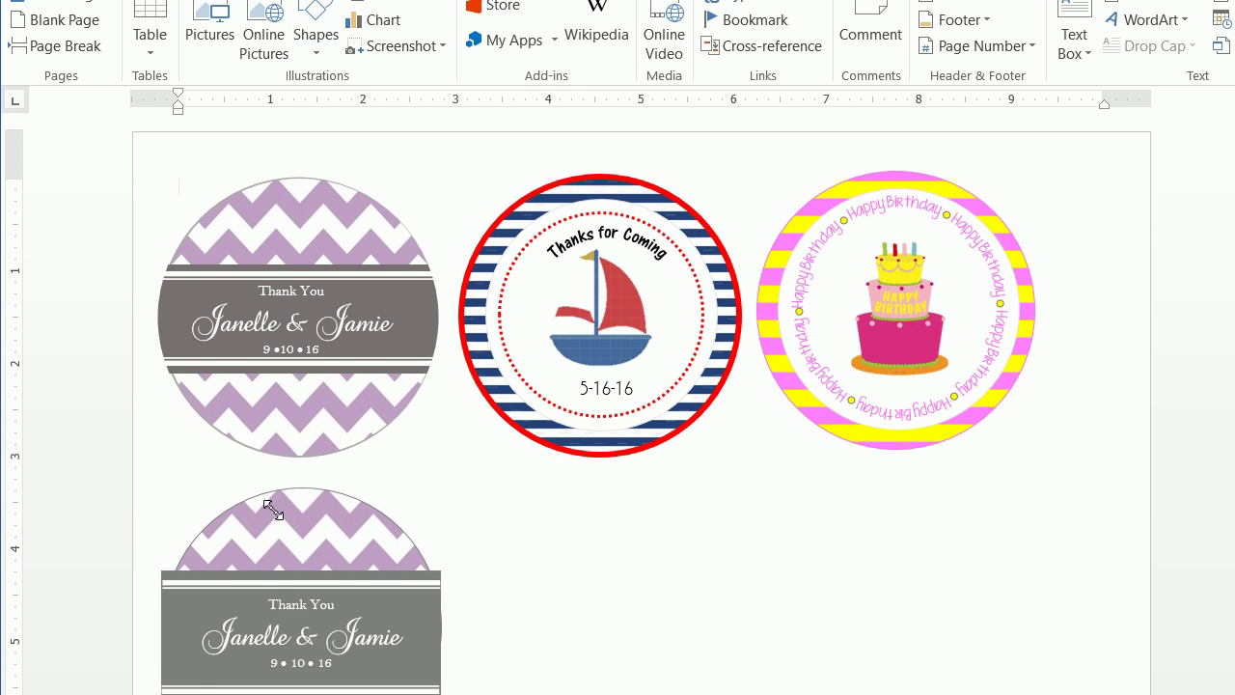
click(273, 510)
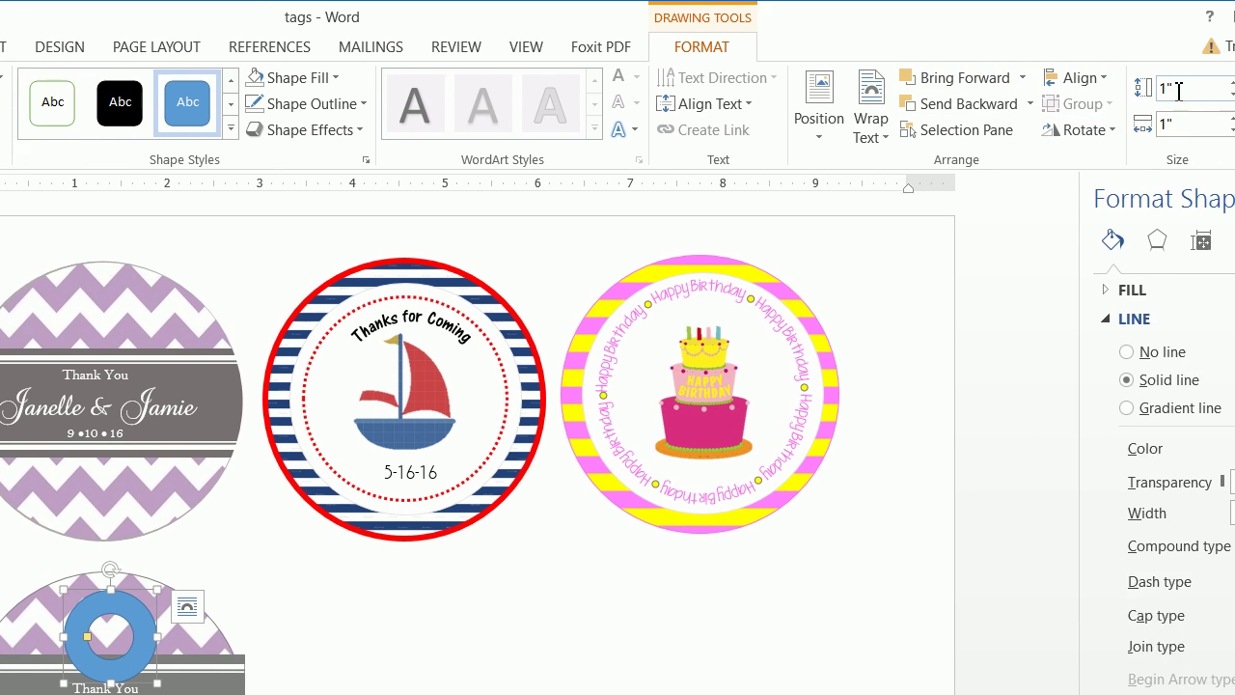
Set the donut's height and width to 3.3".
click(1179, 90)
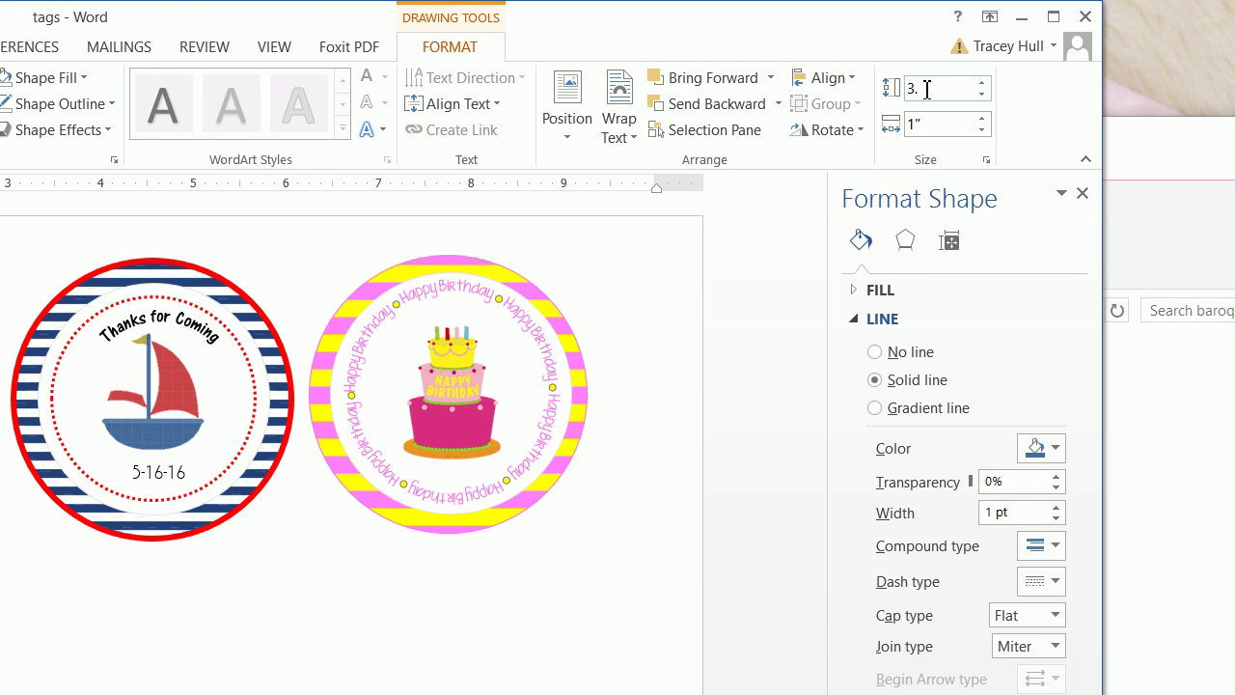
text(3.3)
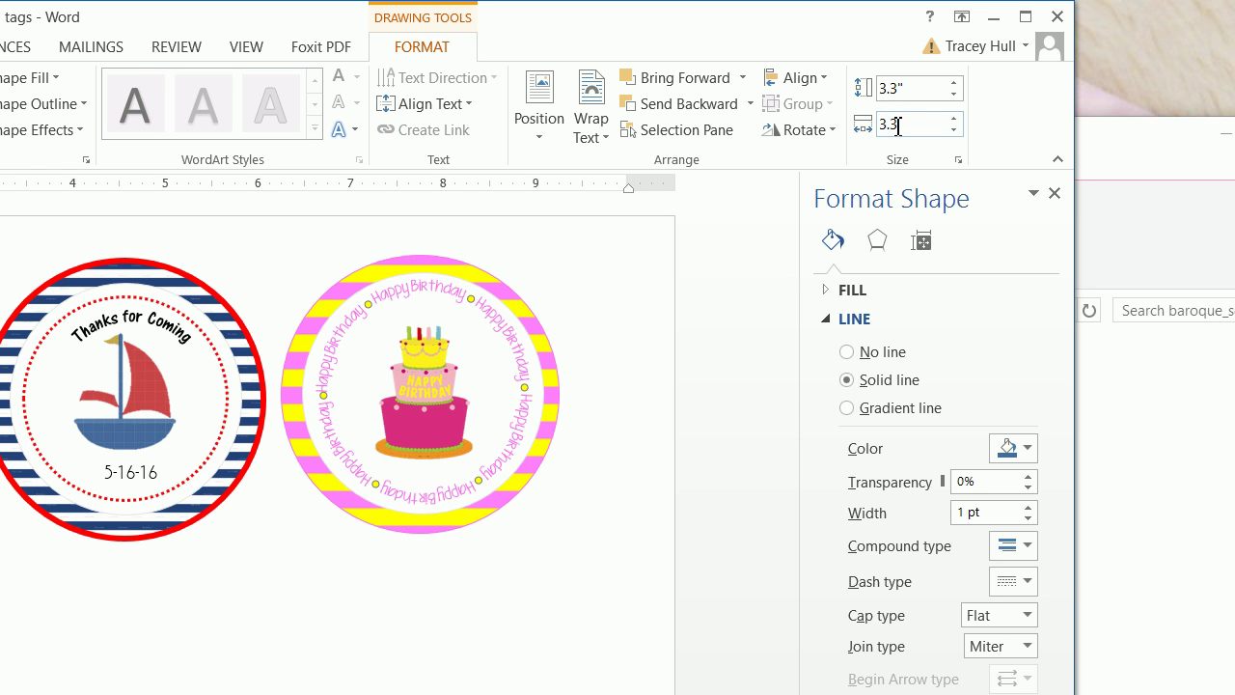
click(897, 129)
text(3.3)
key(Return)
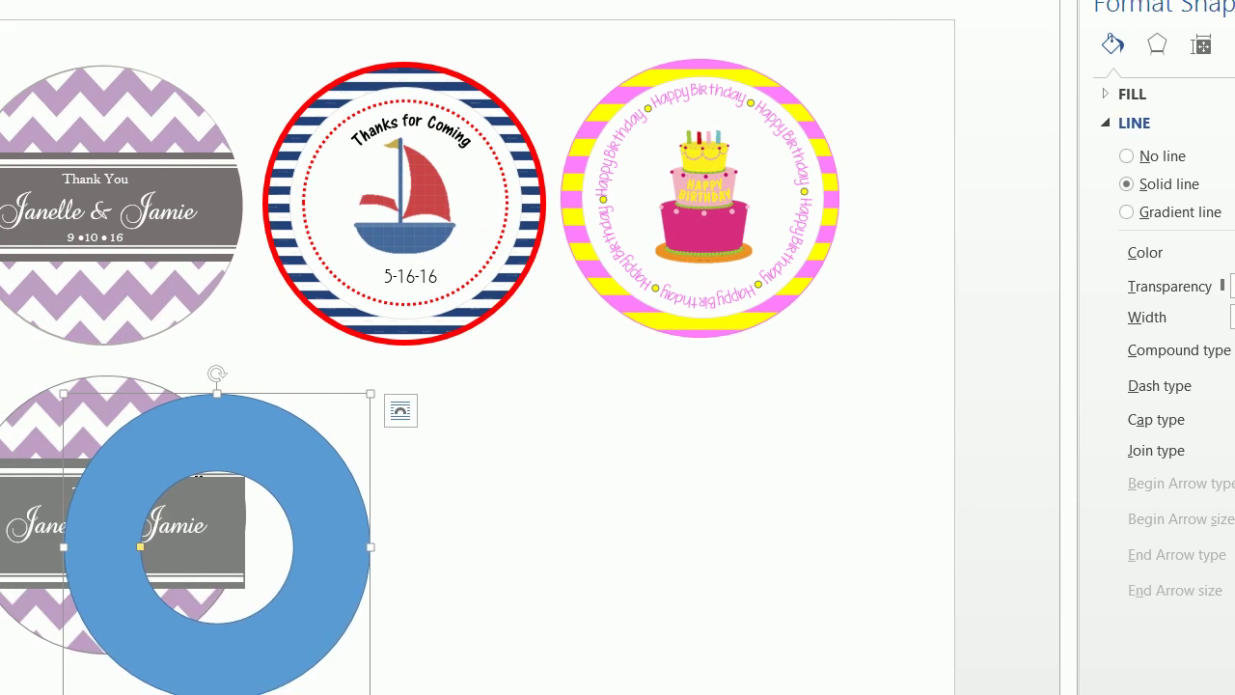
Move the donut over the new tag and nudge it until it is centered on the circle.
drag(179, 481, 65, 446)
key(Right)
key(Right)
key(Right)
key(Right)
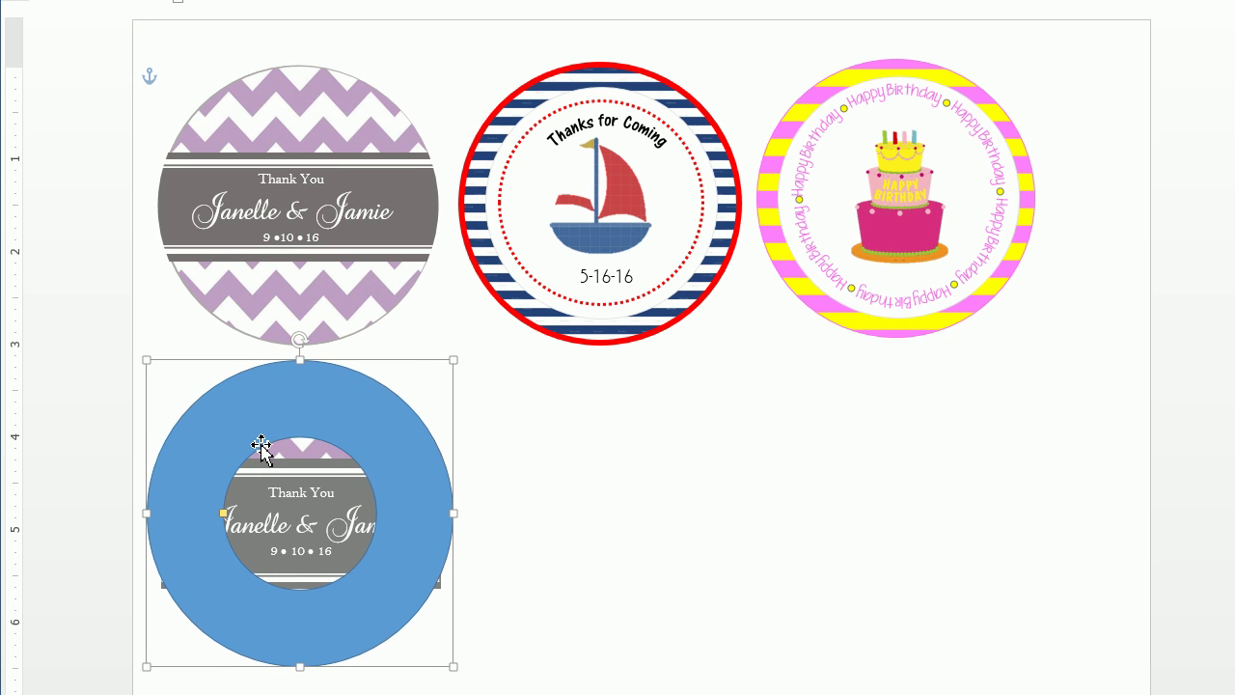
key(Up)
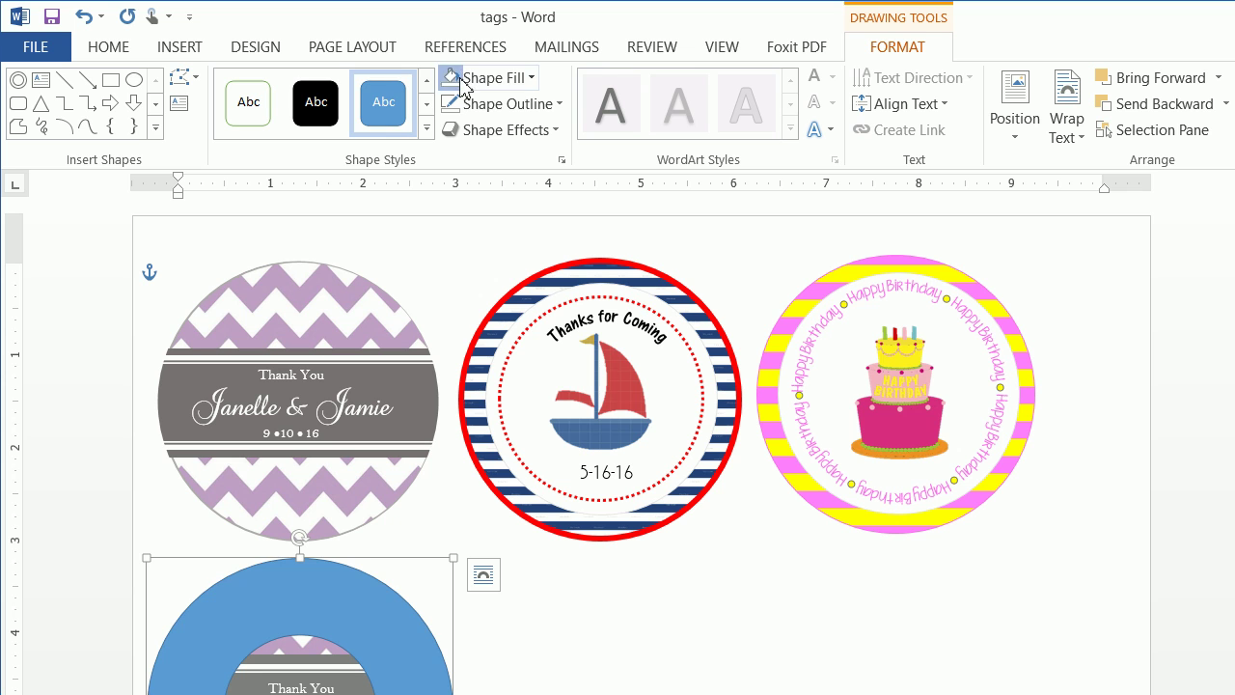
Give the donut a white fill and a white outline.
click(455, 81)
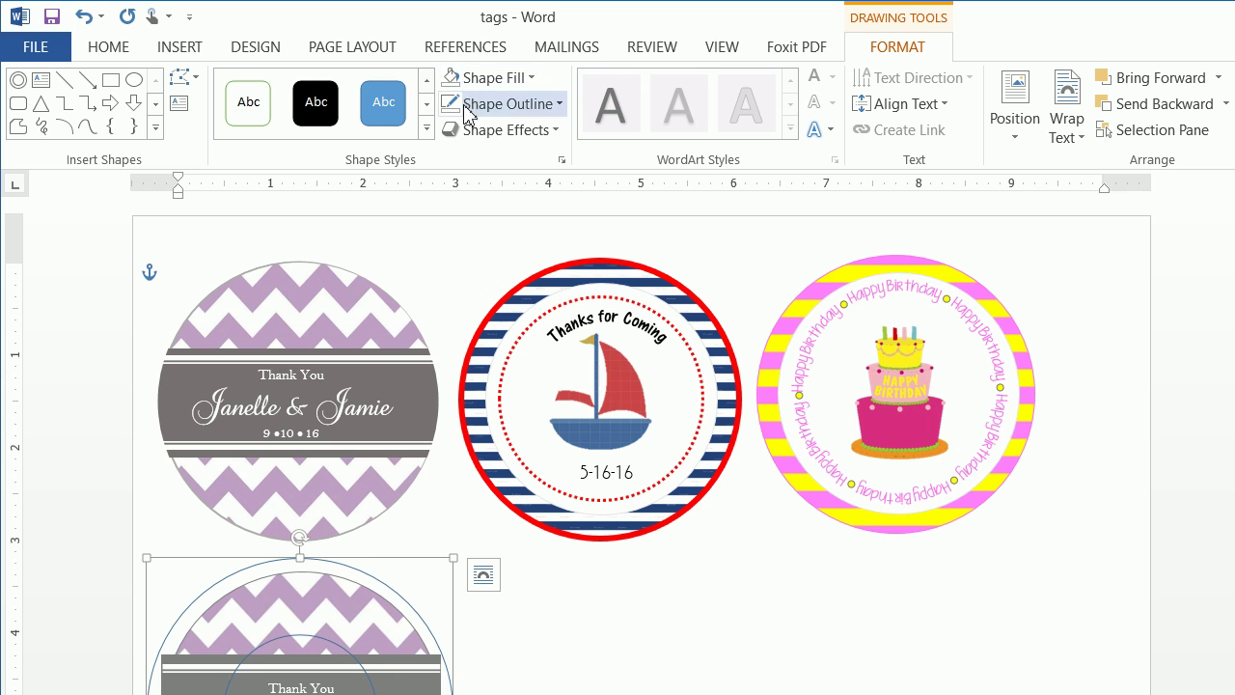
click(477, 79)
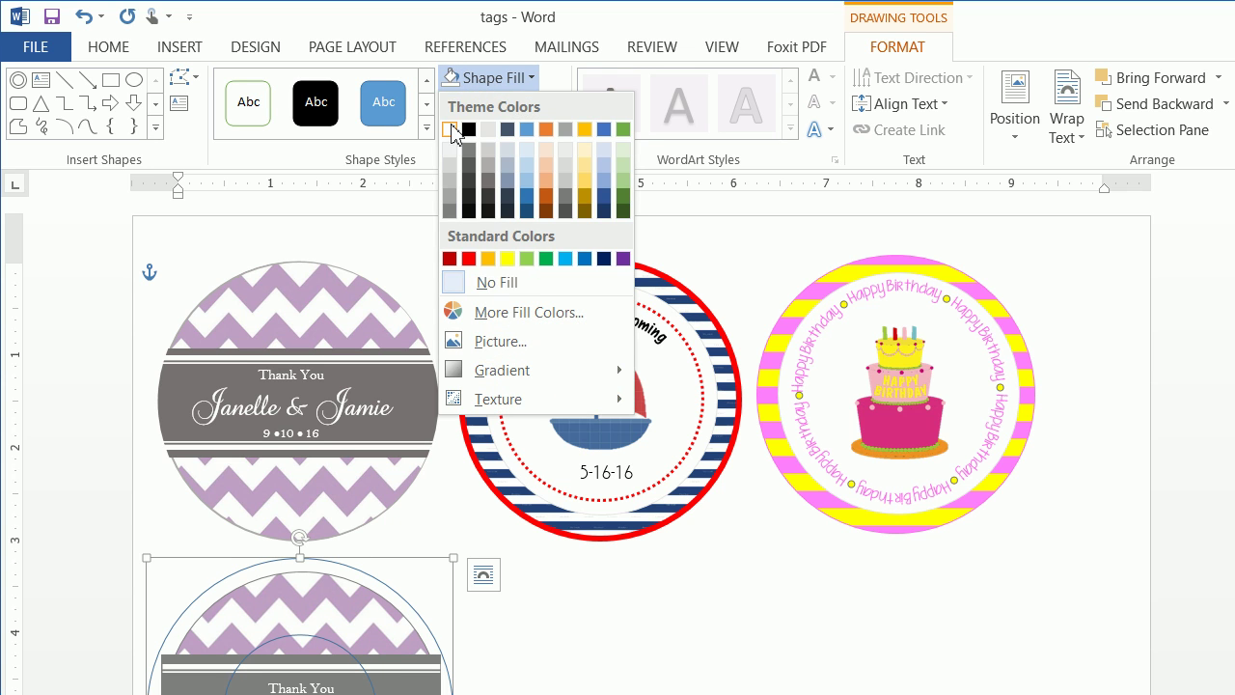
click(451, 130)
click(496, 103)
click(450, 154)
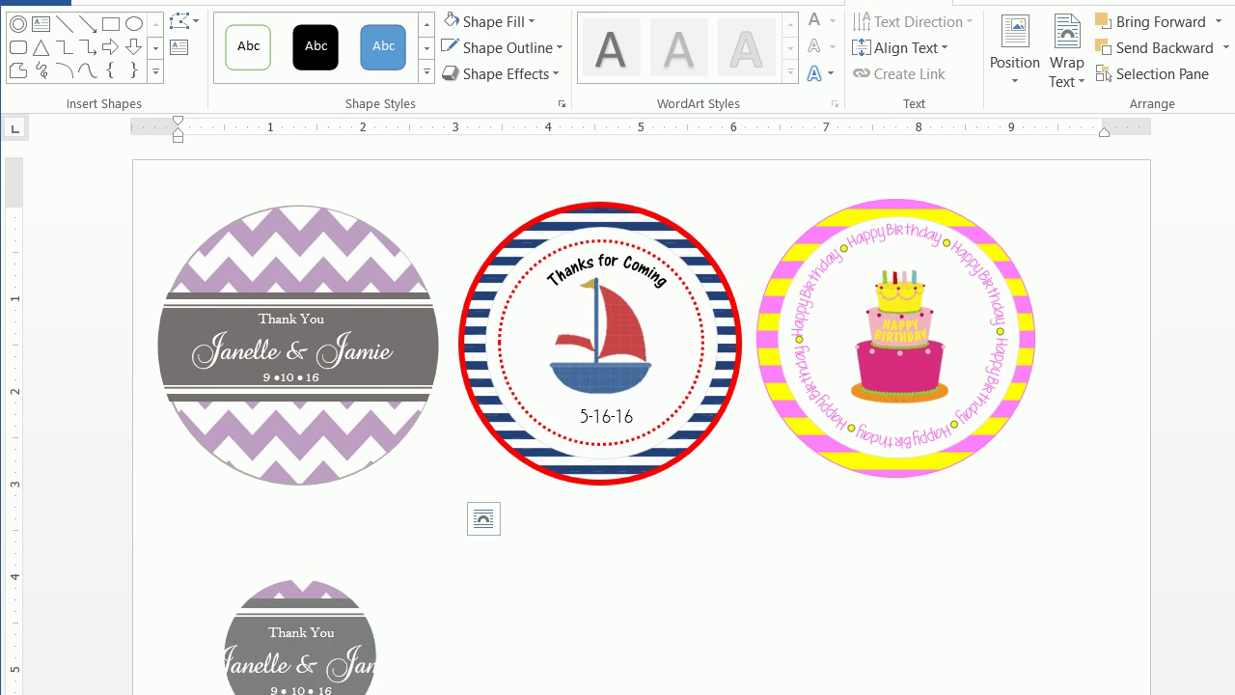
Thin the white donut's ring until its hole matches the tag's circle, and nudge it into alignment.
click(275, 622)
click(273, 577)
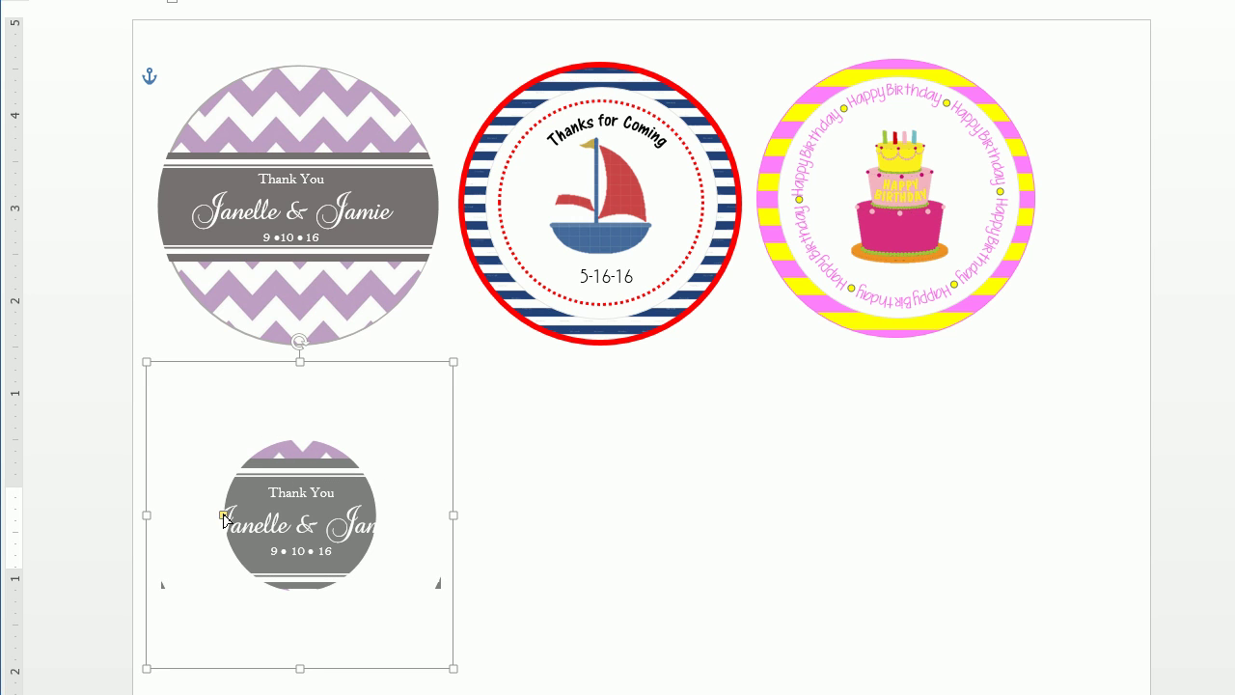
drag(208, 526, 162, 502)
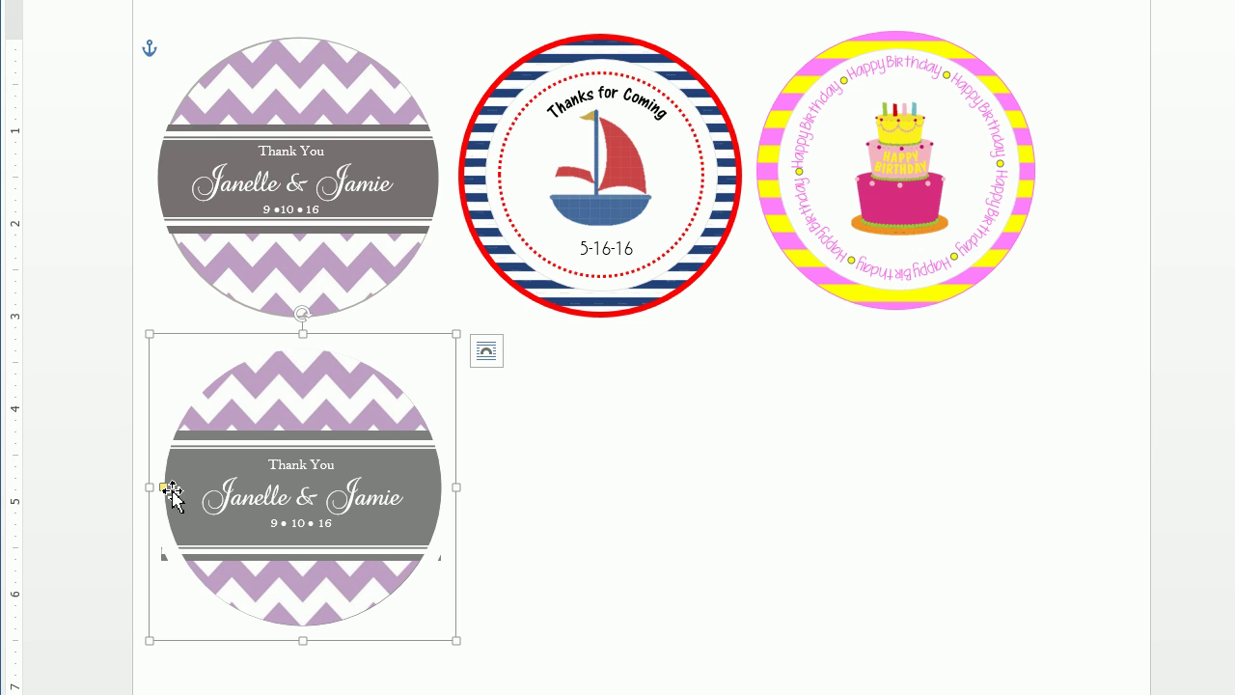
drag(165, 490, 158, 495)
key(Right)
key(Right)
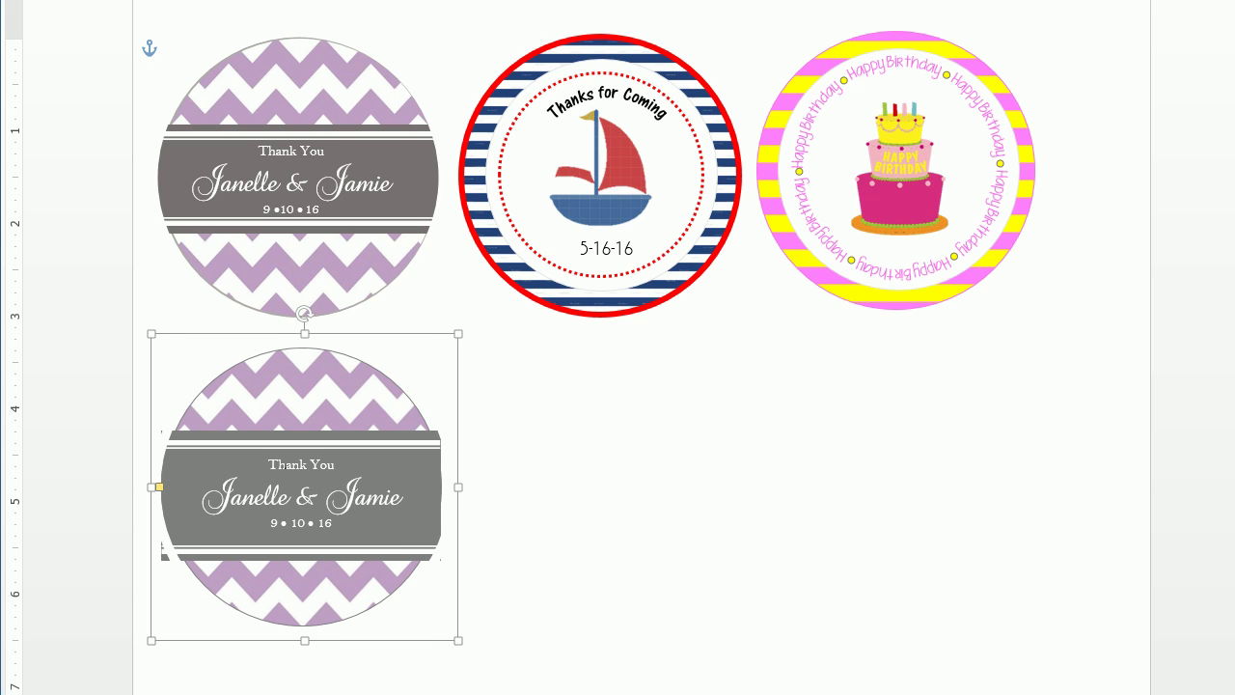
key(Left)
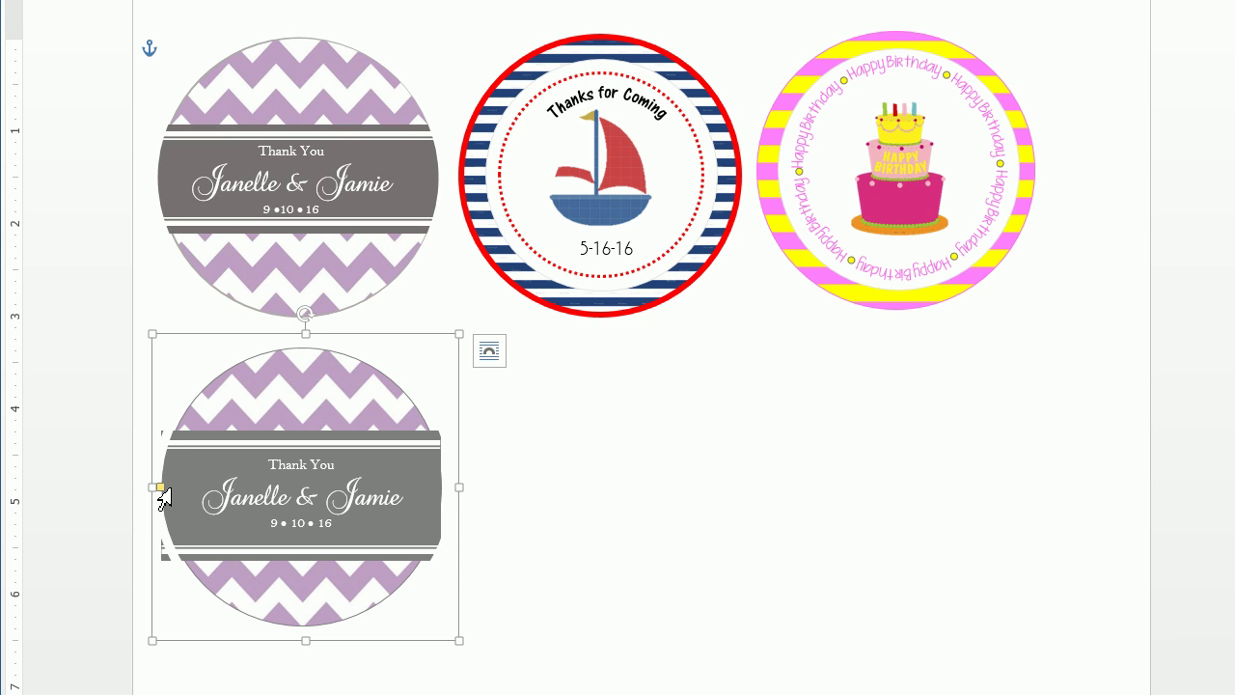
drag(165, 497, 167, 495)
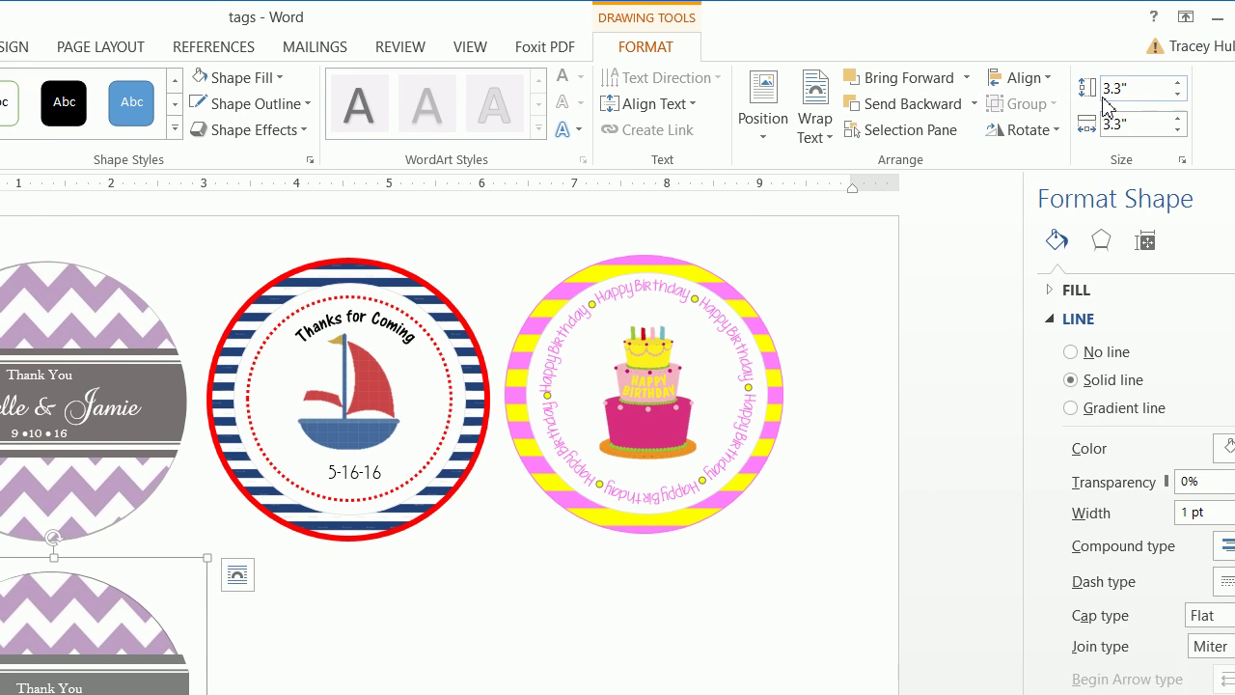
Set the white donut's height and width to 3.4".
click(1123, 89)
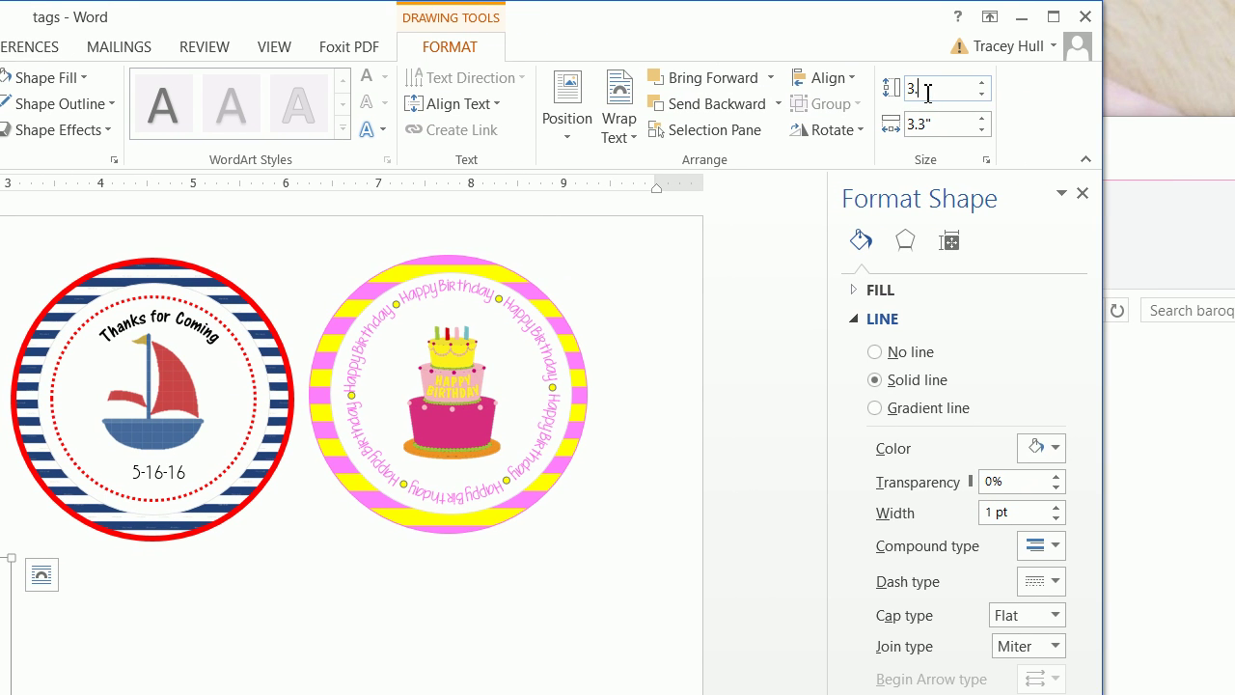
text(3.4)
key(Tab)
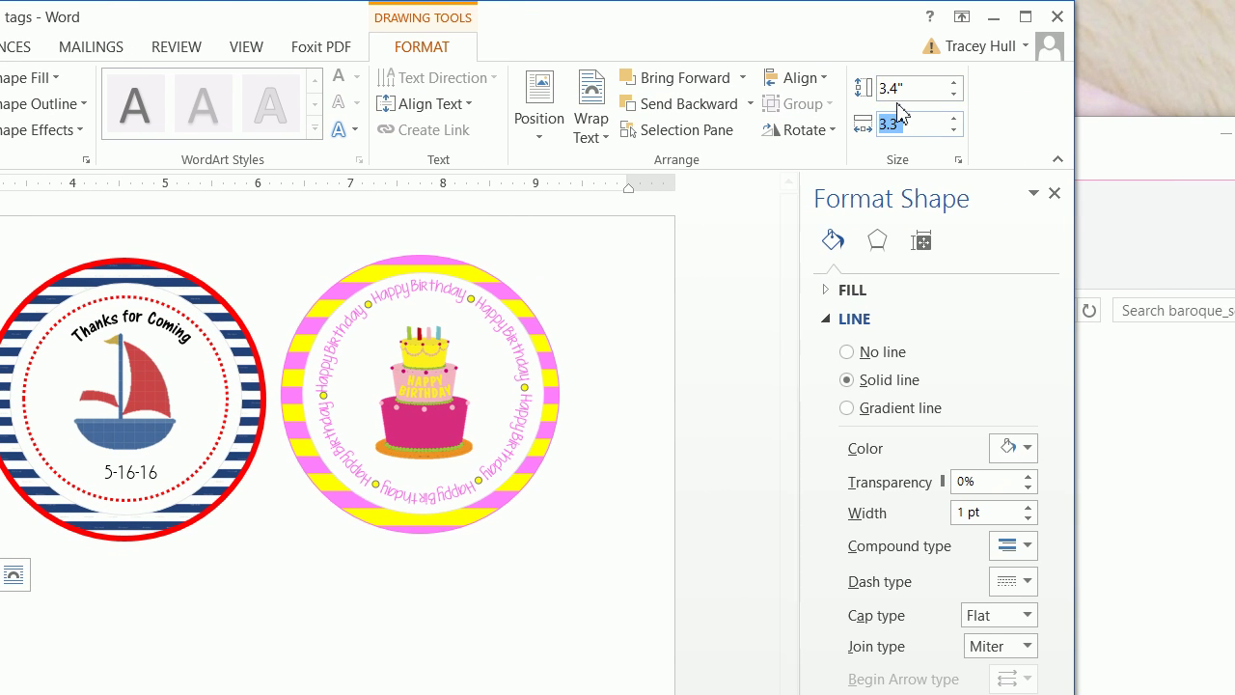
text(3.4)
key(Return)
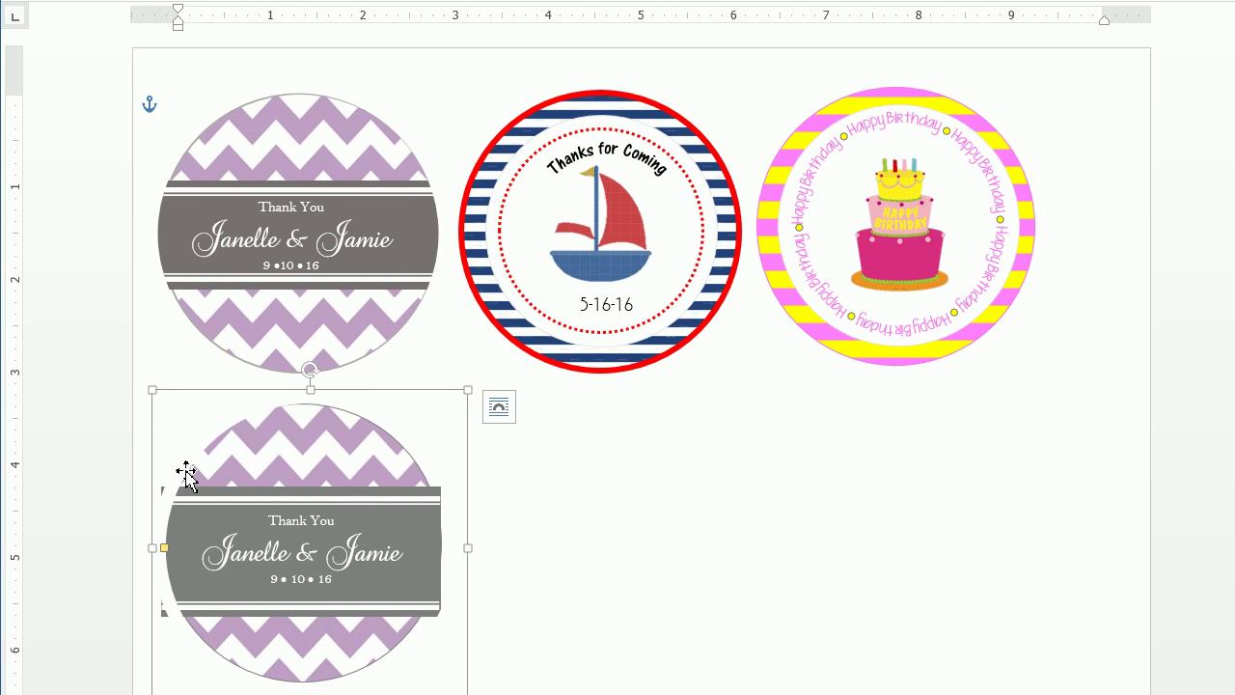
Nudge the white donut into place so its hole lines up with the purple chevron tag.
key(Left)
key(Left)
key(Left)
key(Left)
key(Left)
key(Left)
key(Left)
key(Left)
key(Left)
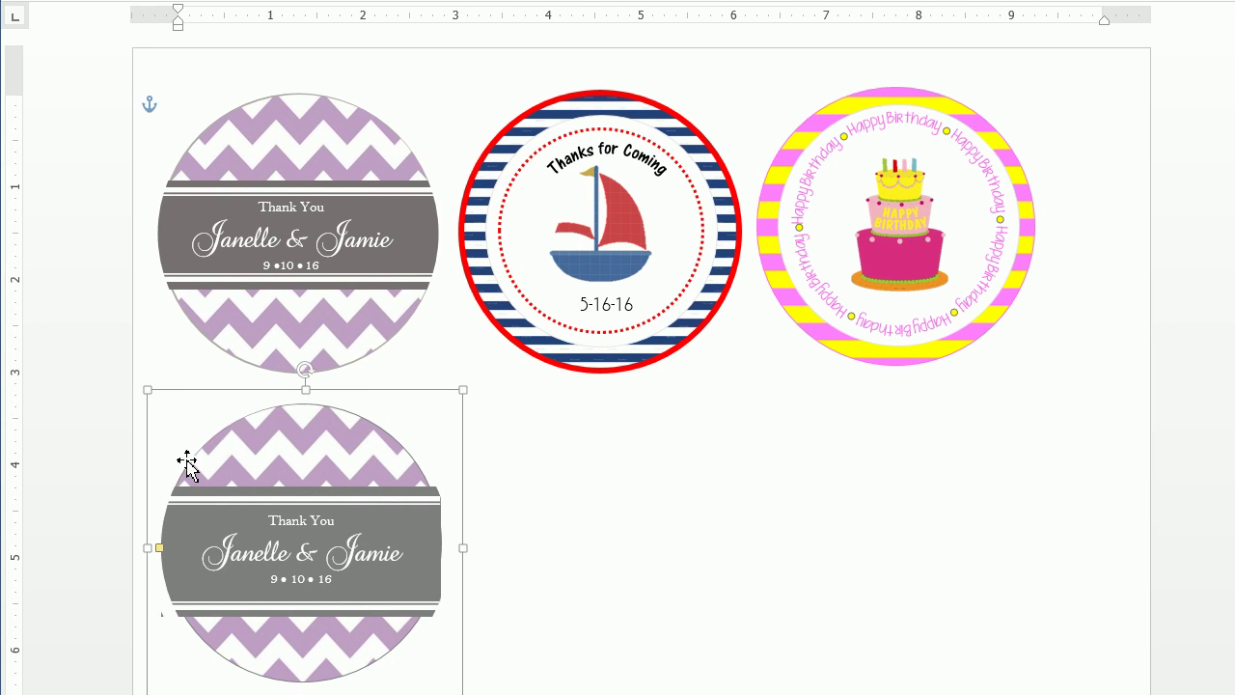
key(Up)
key(Up)
key(Up)
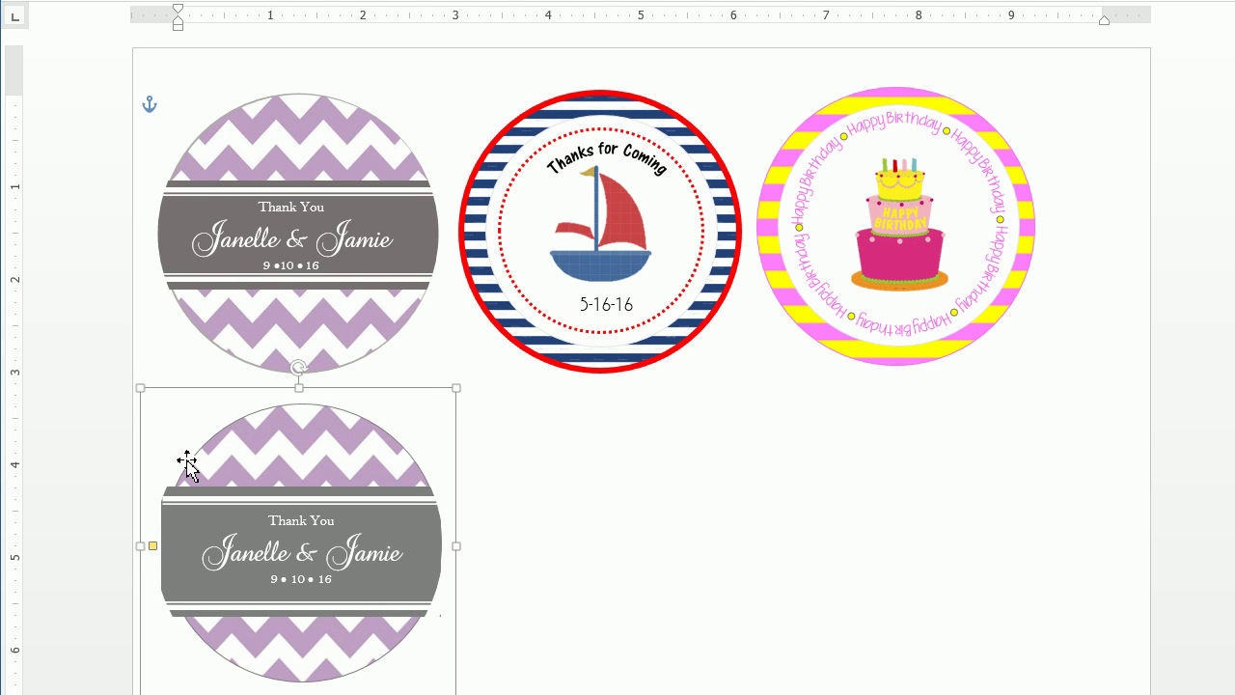
key(Right)
key(Right)
key(Right)
key(Right)
key(Right)
key(Right)
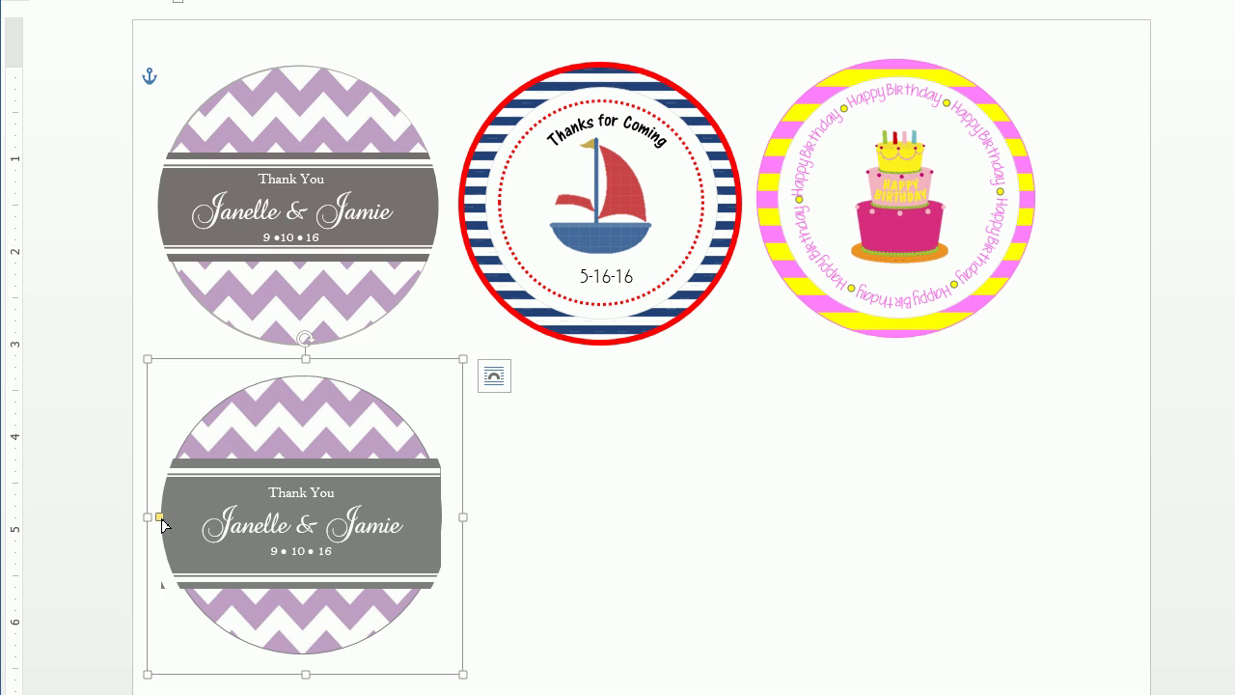
Thicken the white donut's ring slightly so it covers the gray banner's overhanging edges, and check the tag deselected.
drag(163, 524, 173, 519)
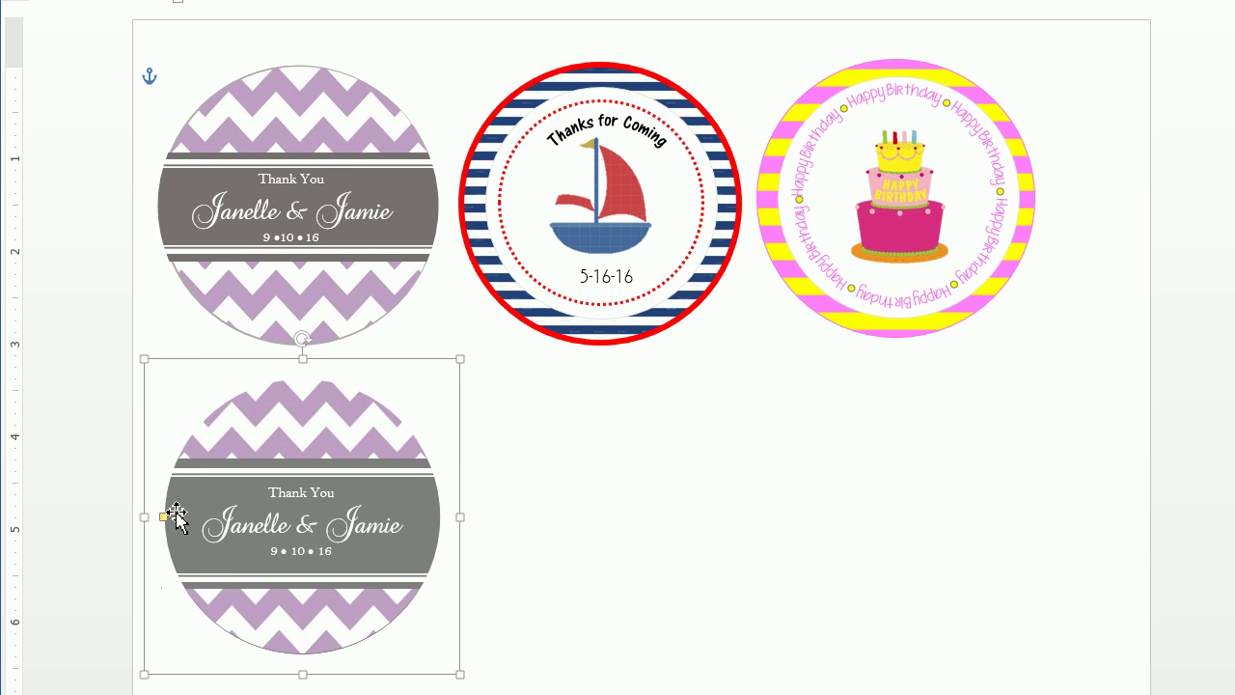
click(735, 506)
scroll(734, 506, down, 2)
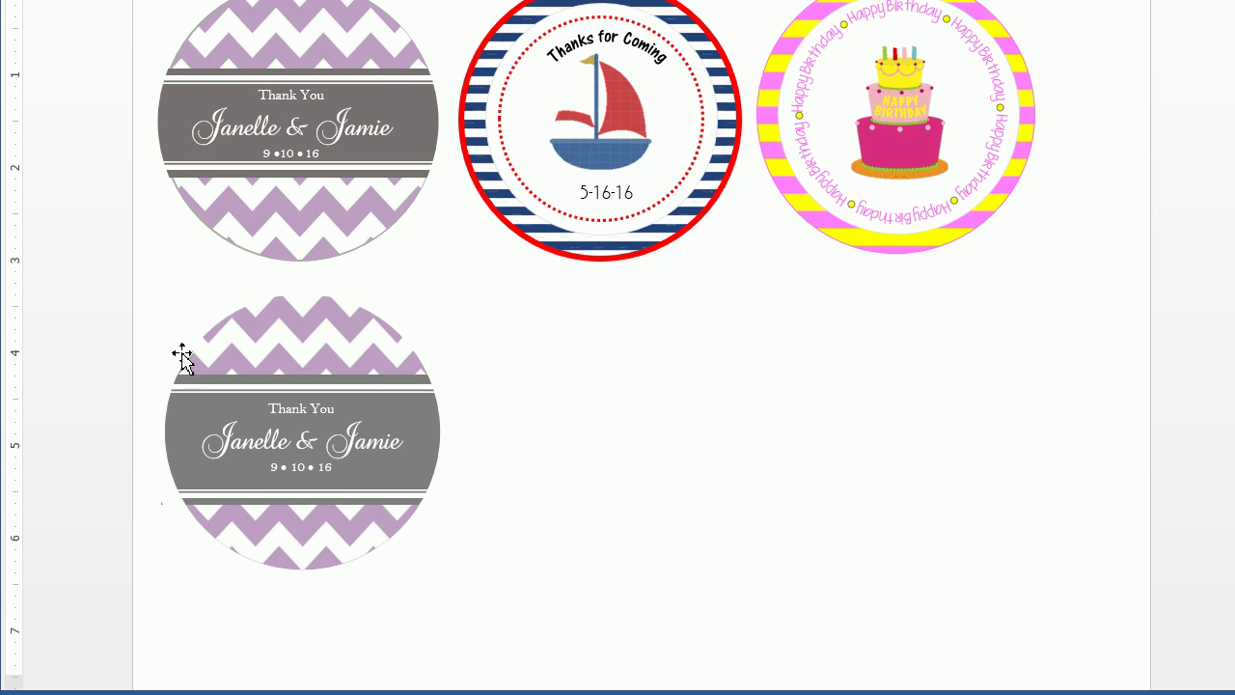
scroll(231, 309, up, 1)
scroll(309, 299, up, 1)
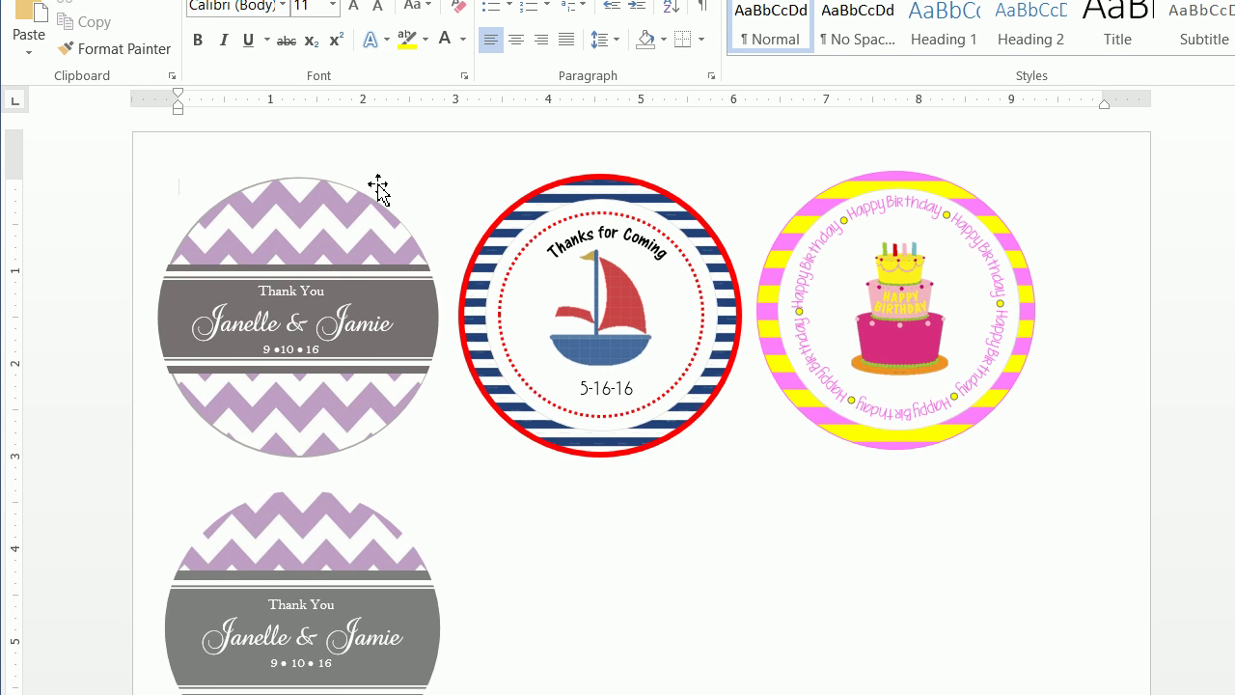
Insert a circle 3" high and 3" wide and place it directly beneath the sailboat tag.
click(179, 48)
click(315, 106)
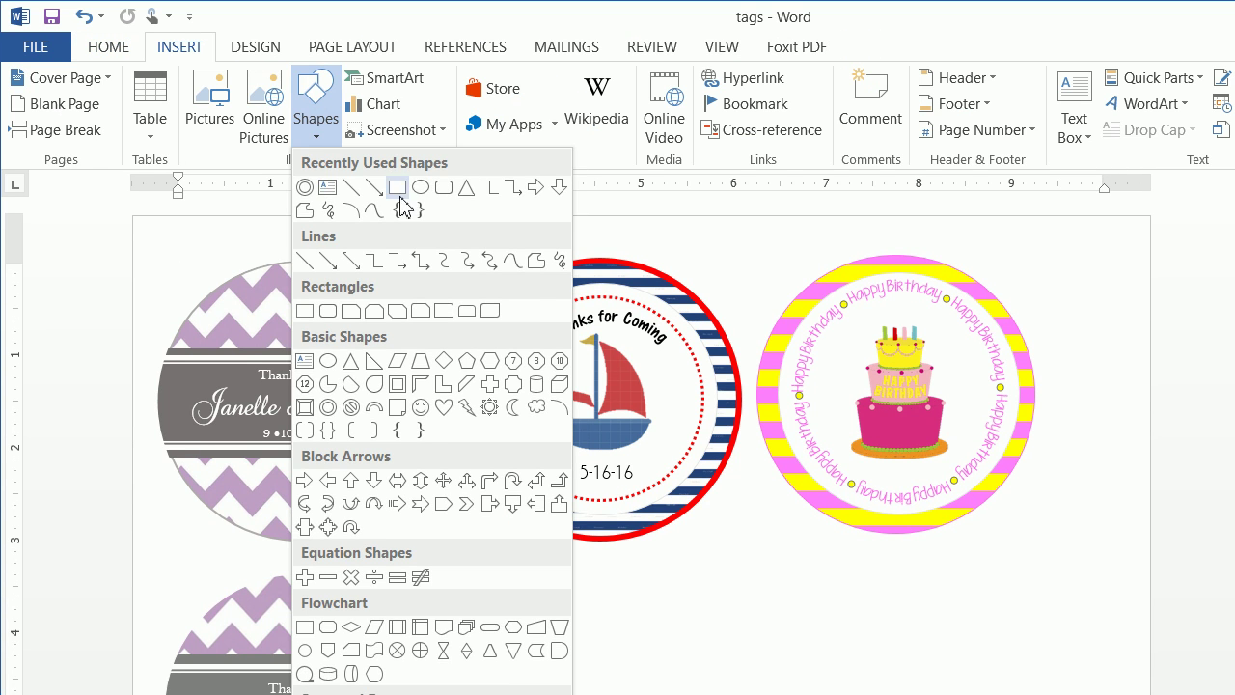
click(421, 187)
click(556, 632)
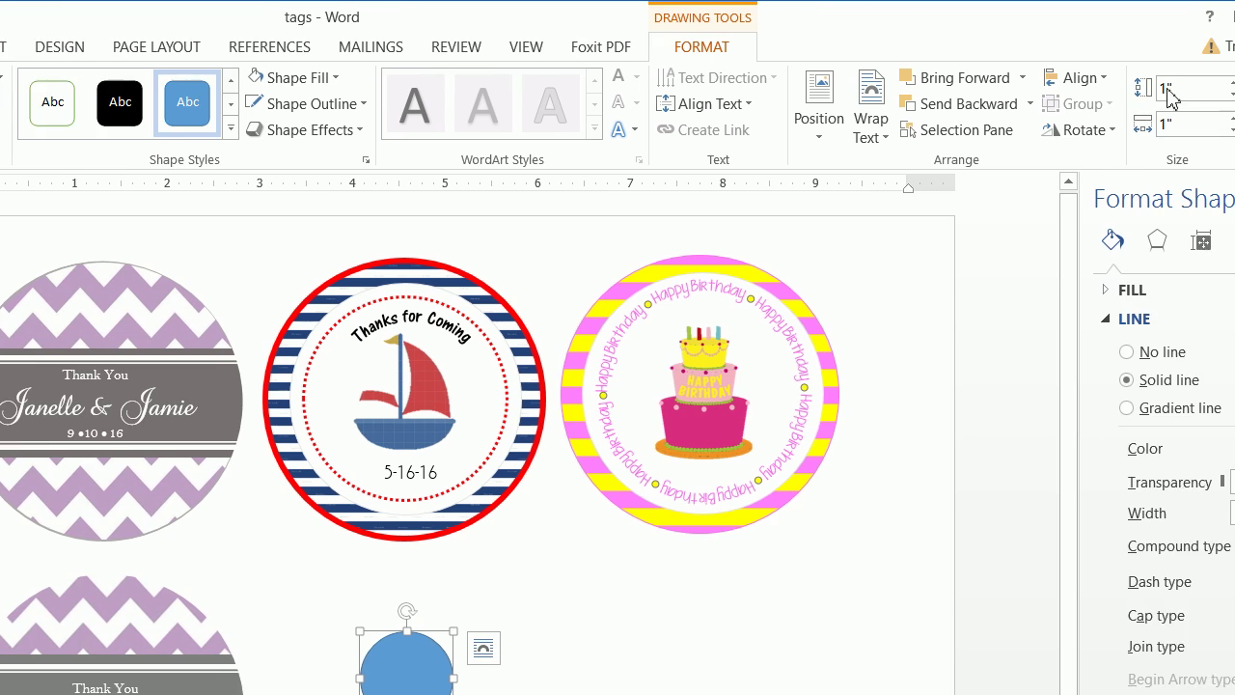
click(1168, 92)
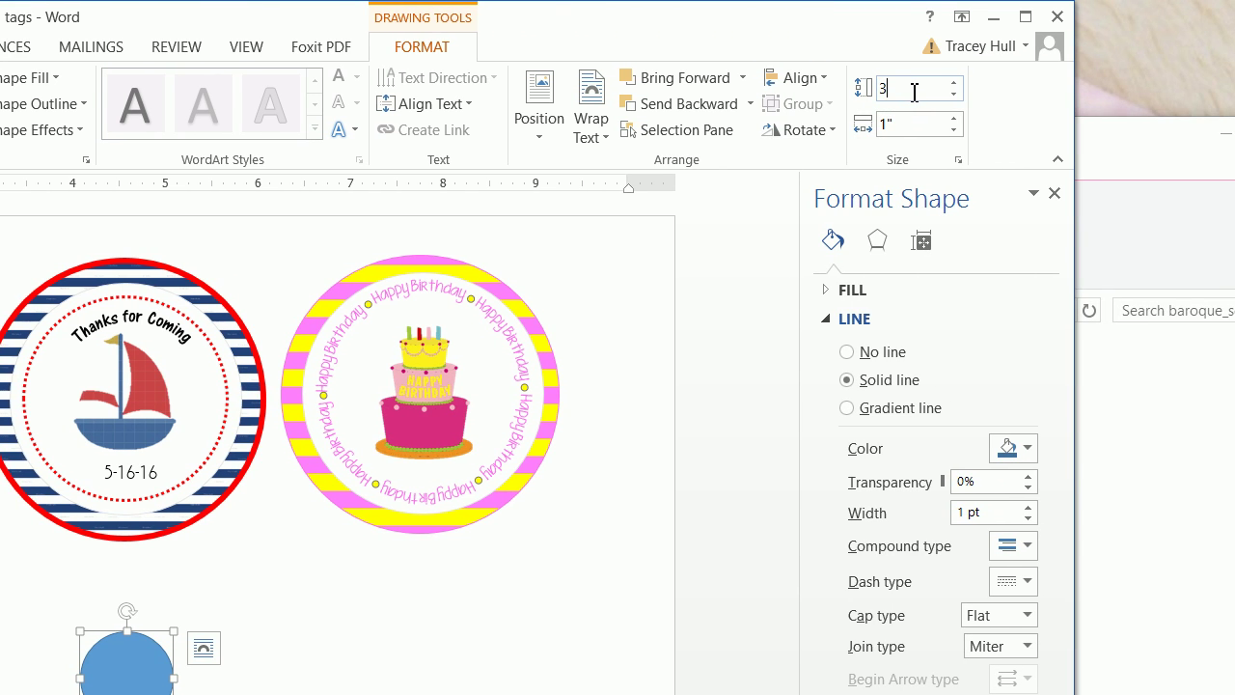
text(3)
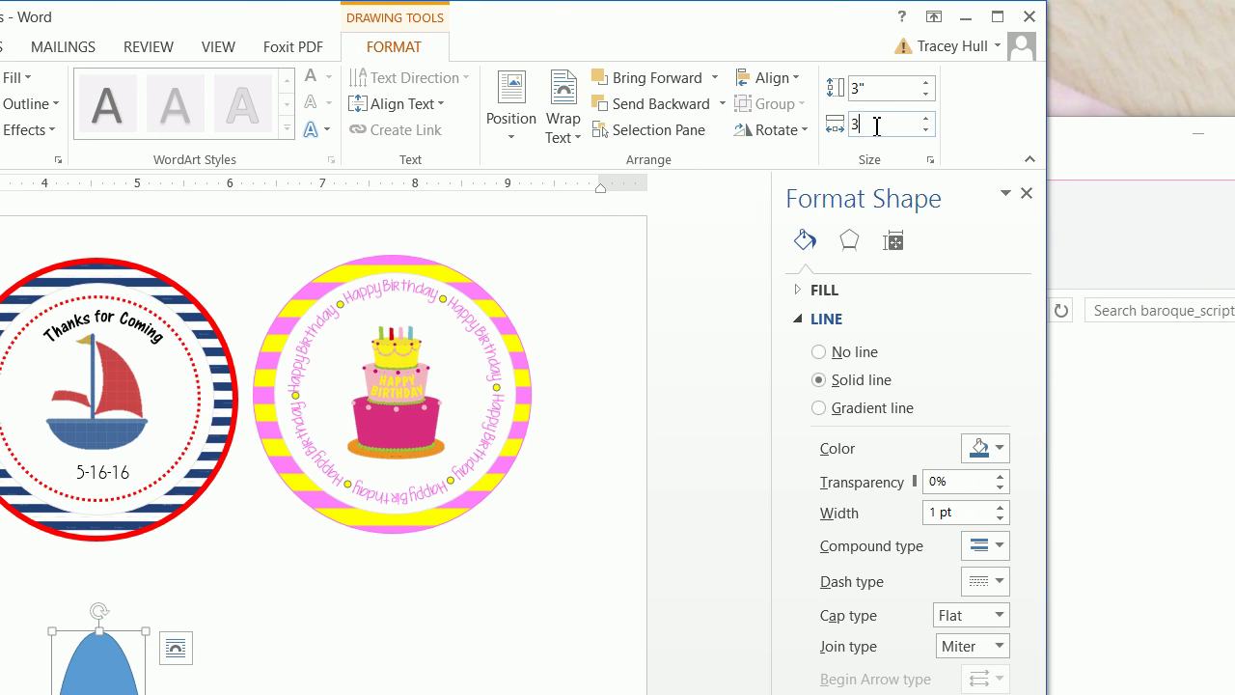
click(876, 127)
text(3)
key(Return)
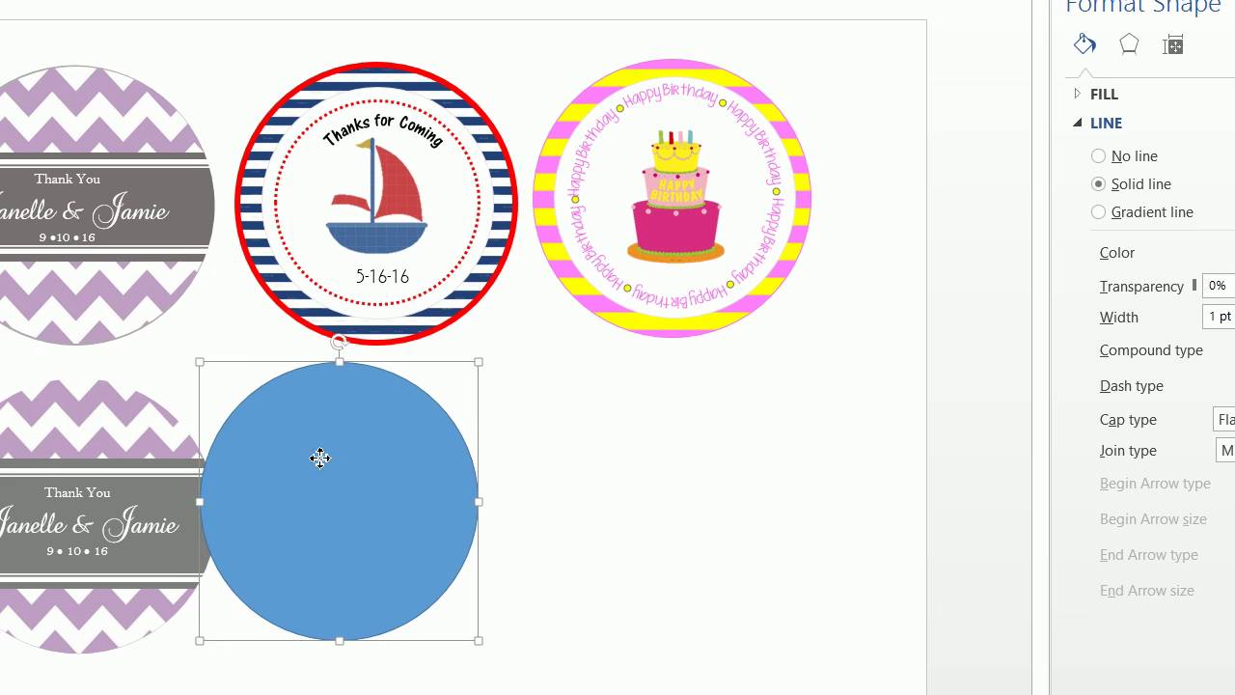
drag(321, 458, 359, 463)
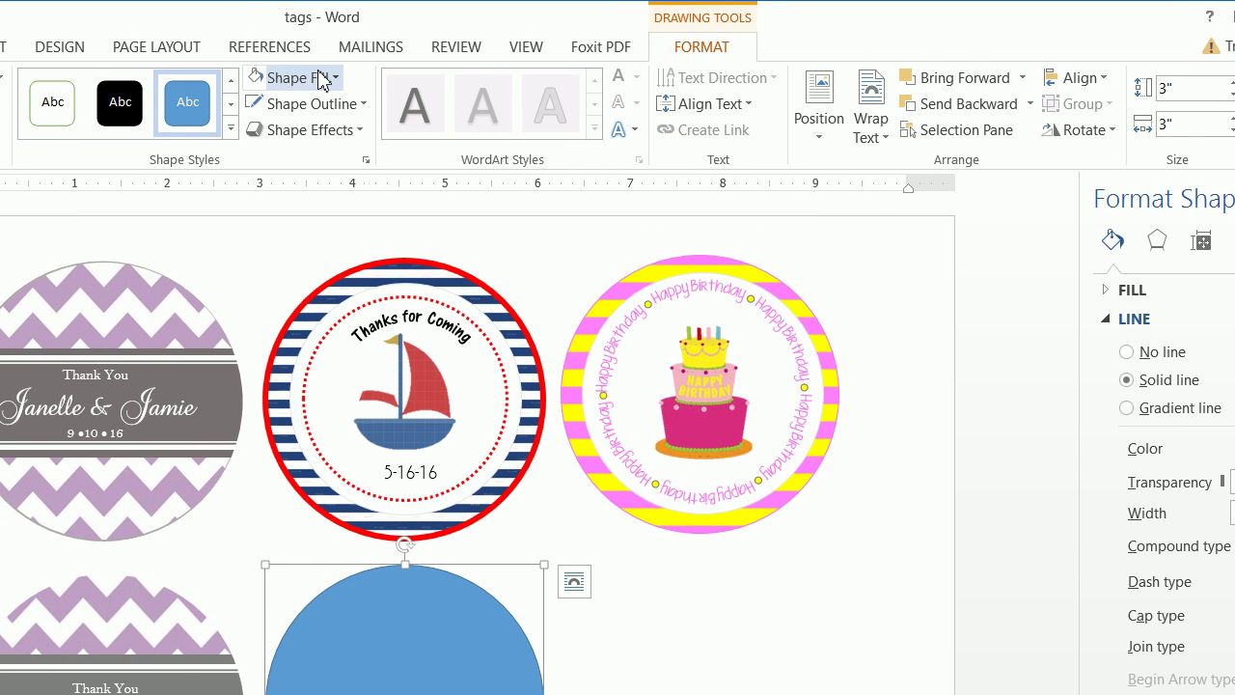
Fill the new 3" circle with the picture rblue_stripe_highres.
click(323, 80)
click(319, 338)
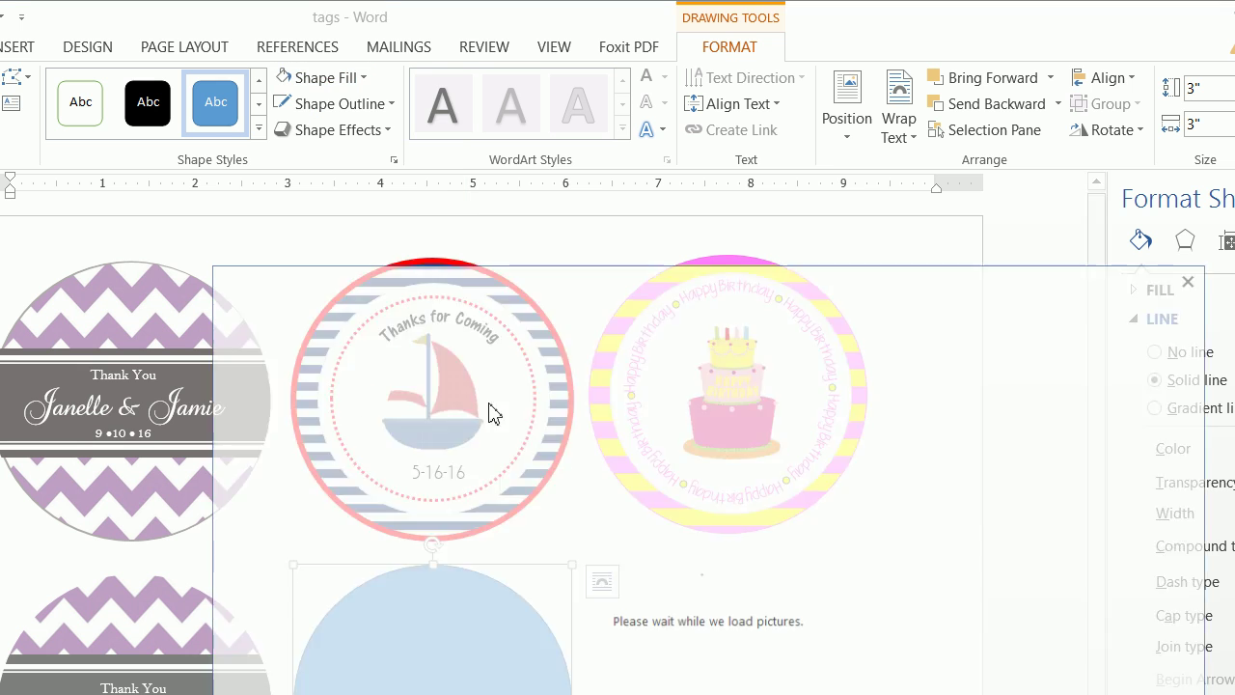
click(703, 431)
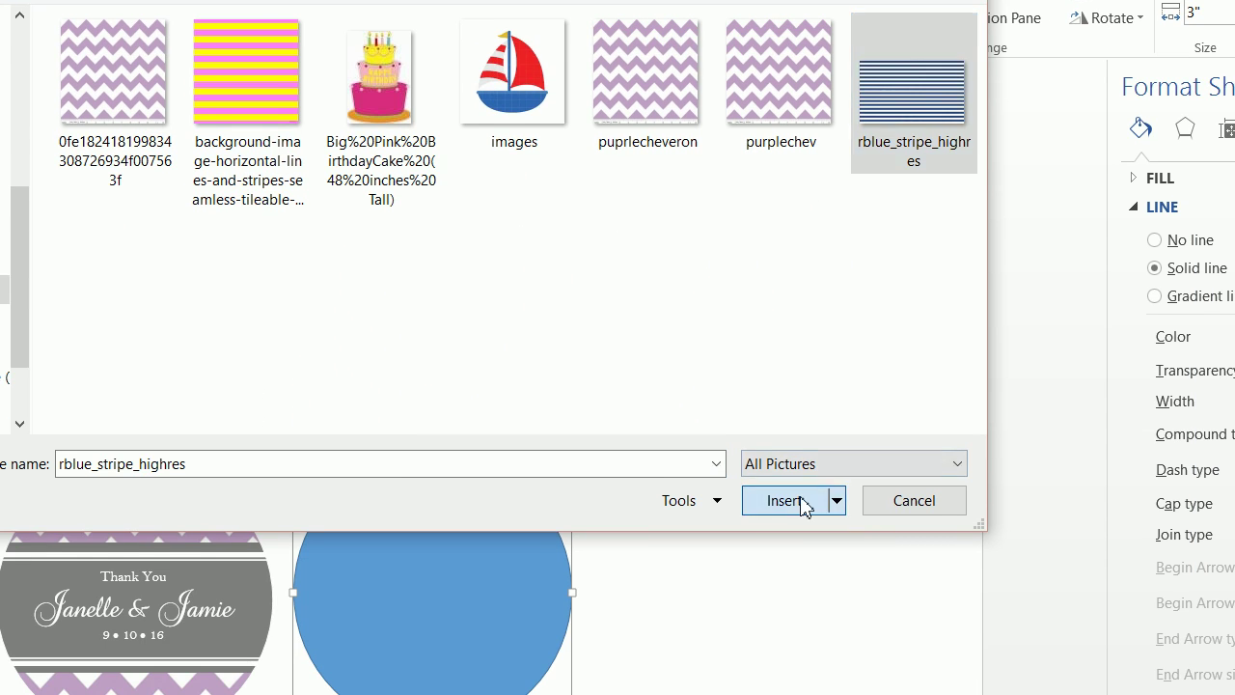
click(797, 616)
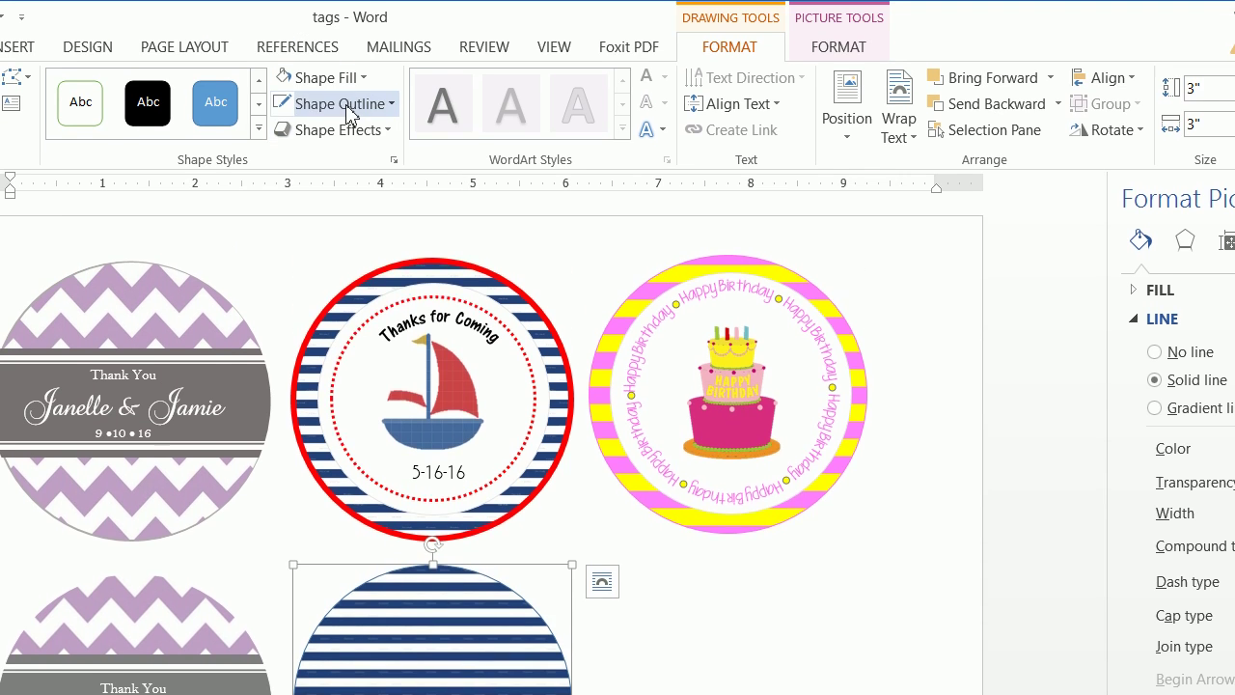
Give the navy-striped circle a red outline with a weight of 4½ pt.
click(348, 102)
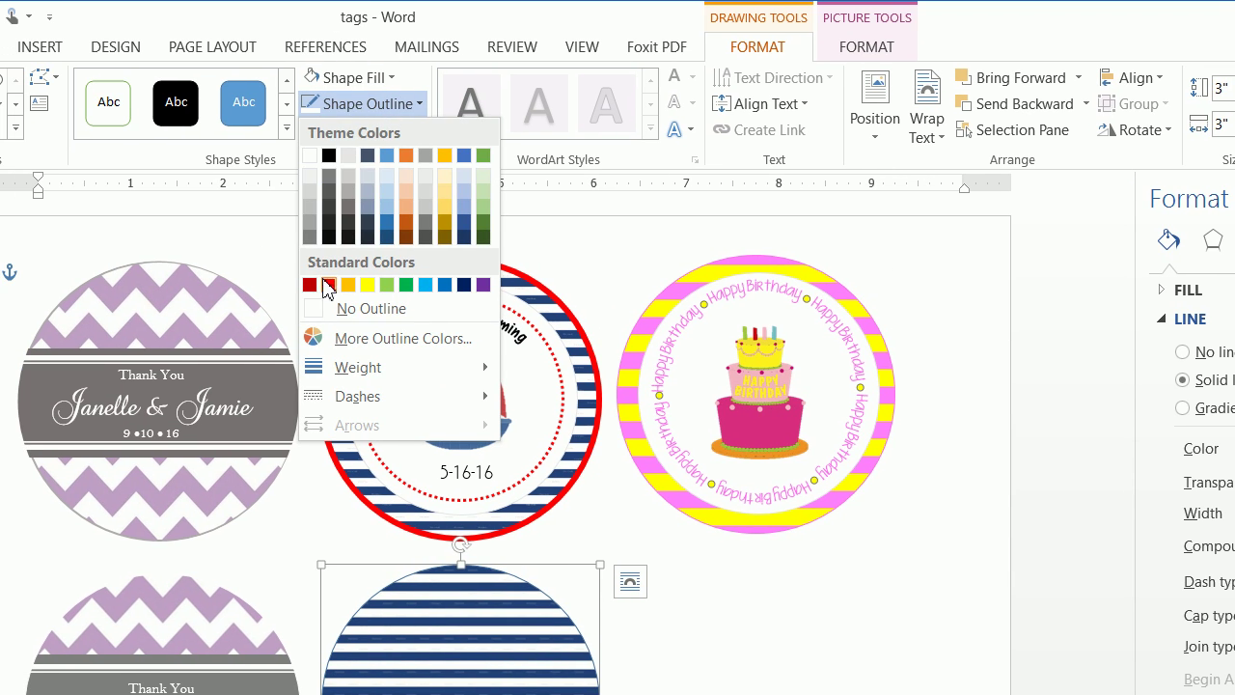
click(328, 284)
click(359, 104)
mouse_move(374, 381)
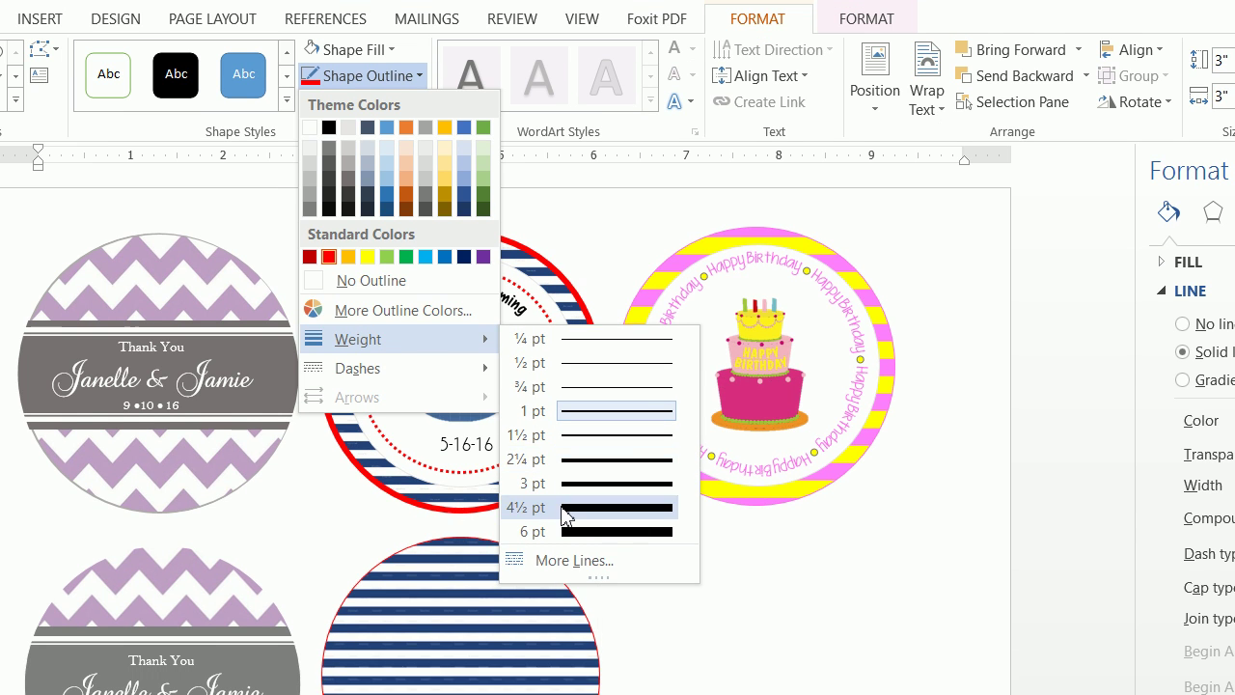
click(560, 535)
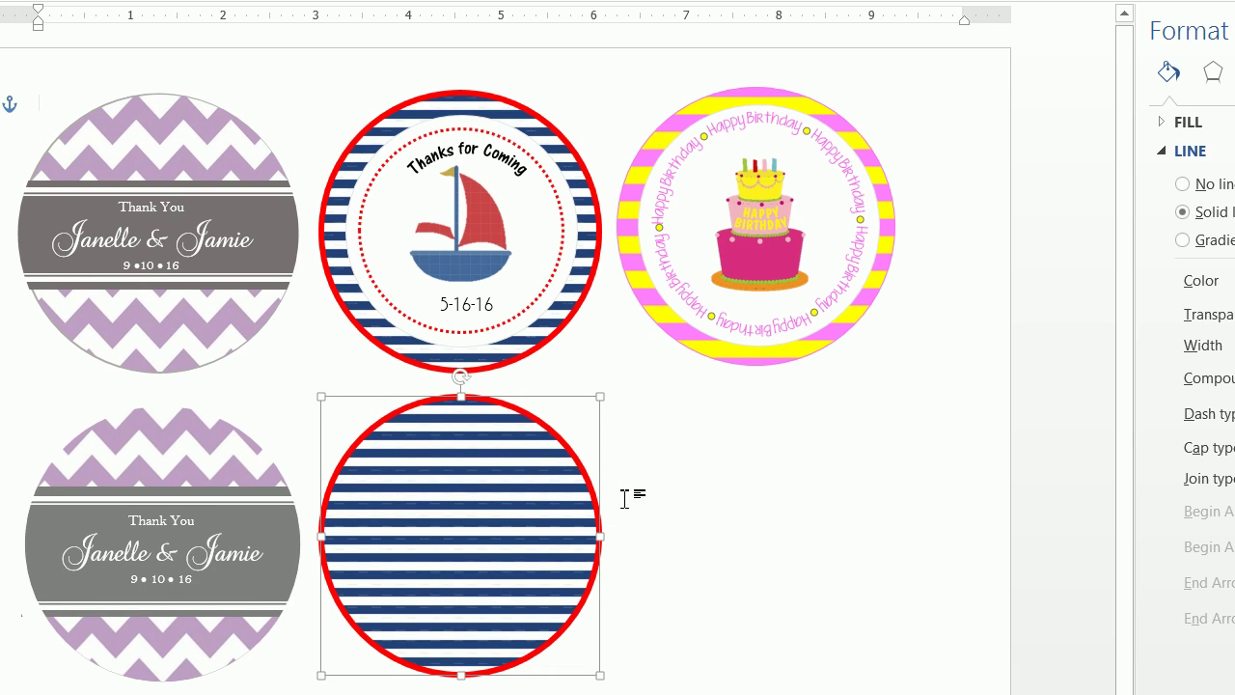
click(624, 498)
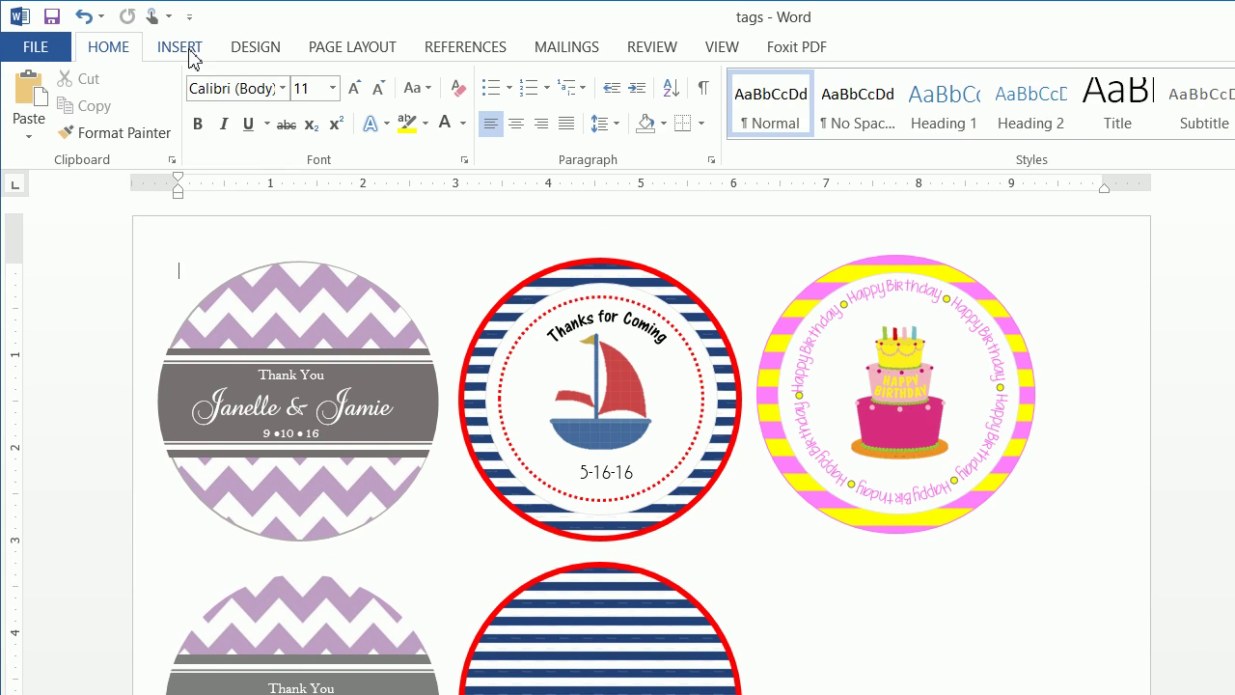
Draw a circle on top of the navy-striped circle, enlarge it and move it toward the middle.
click(189, 53)
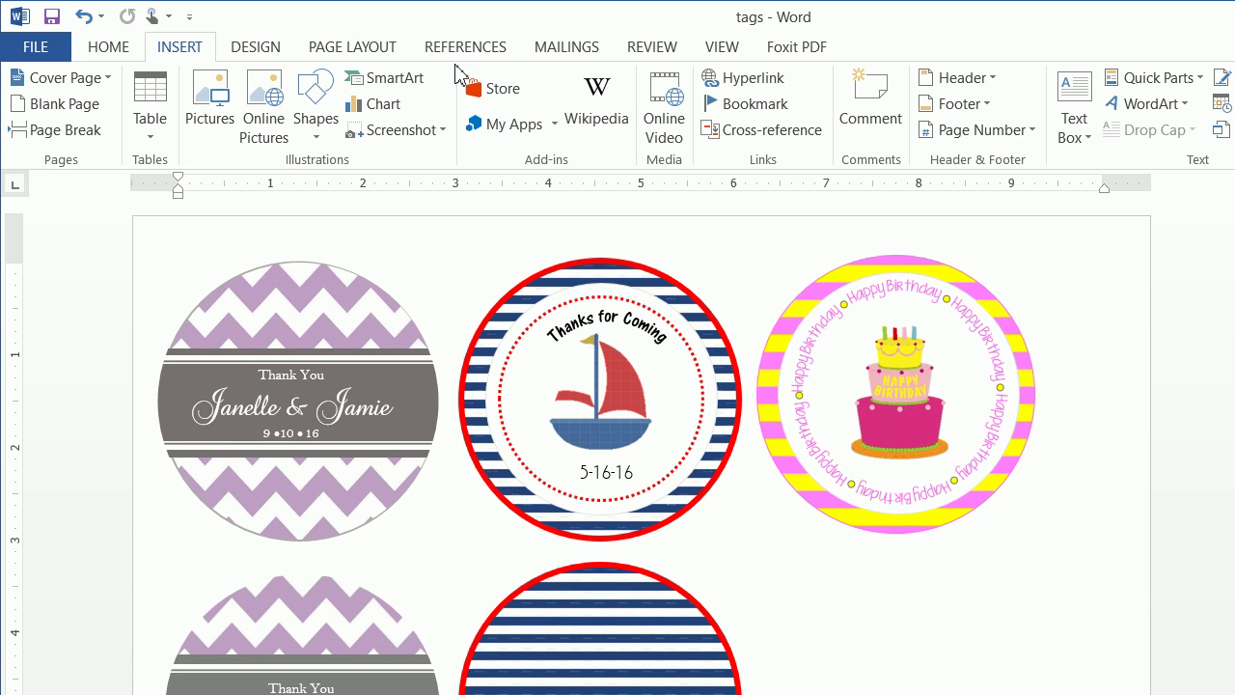
click(313, 117)
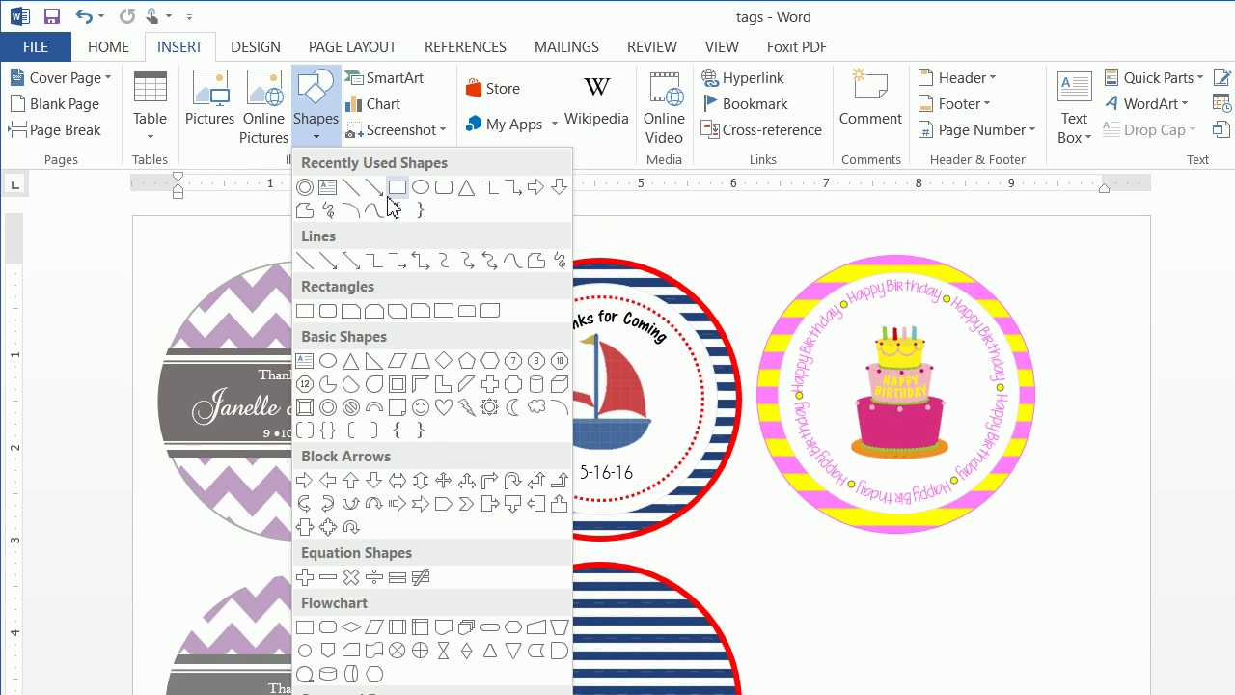
click(420, 187)
drag(534, 467, 627, 559)
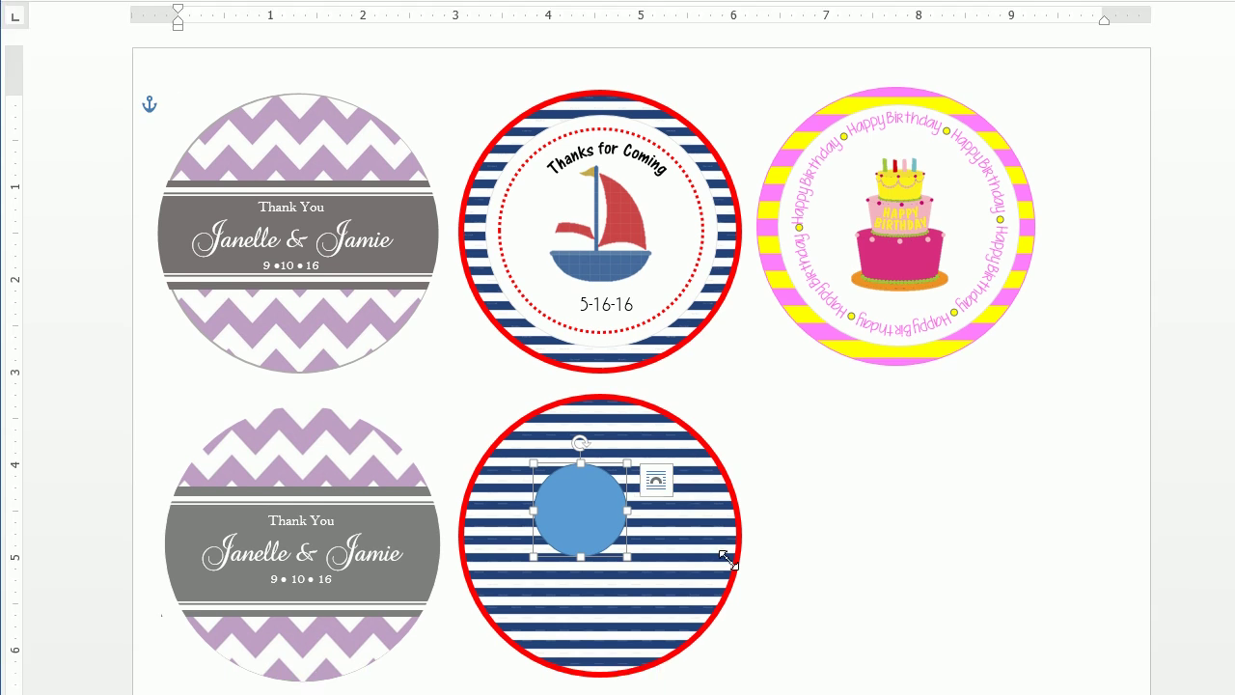
drag(630, 483, 747, 571)
drag(681, 512, 581, 453)
drag(580, 398, 586, 393)
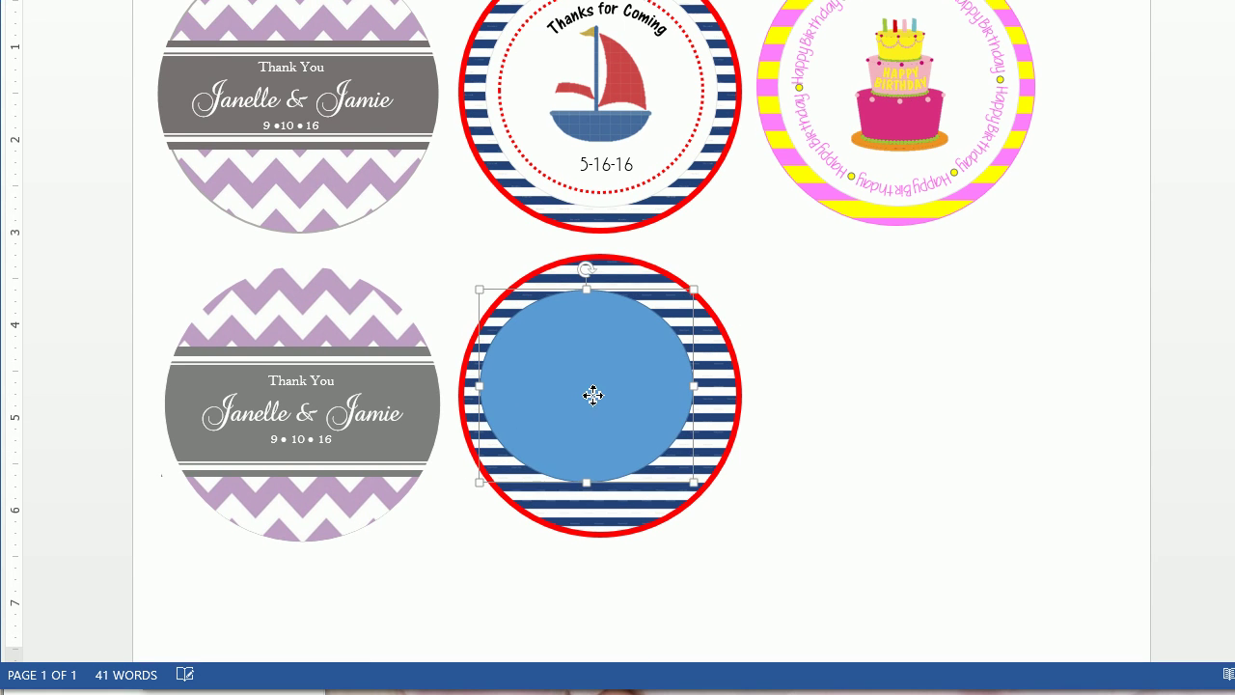
Set the inner circle's height and width to 2.5" and center it within the navy-striped circle.
drag(693, 483, 722, 514)
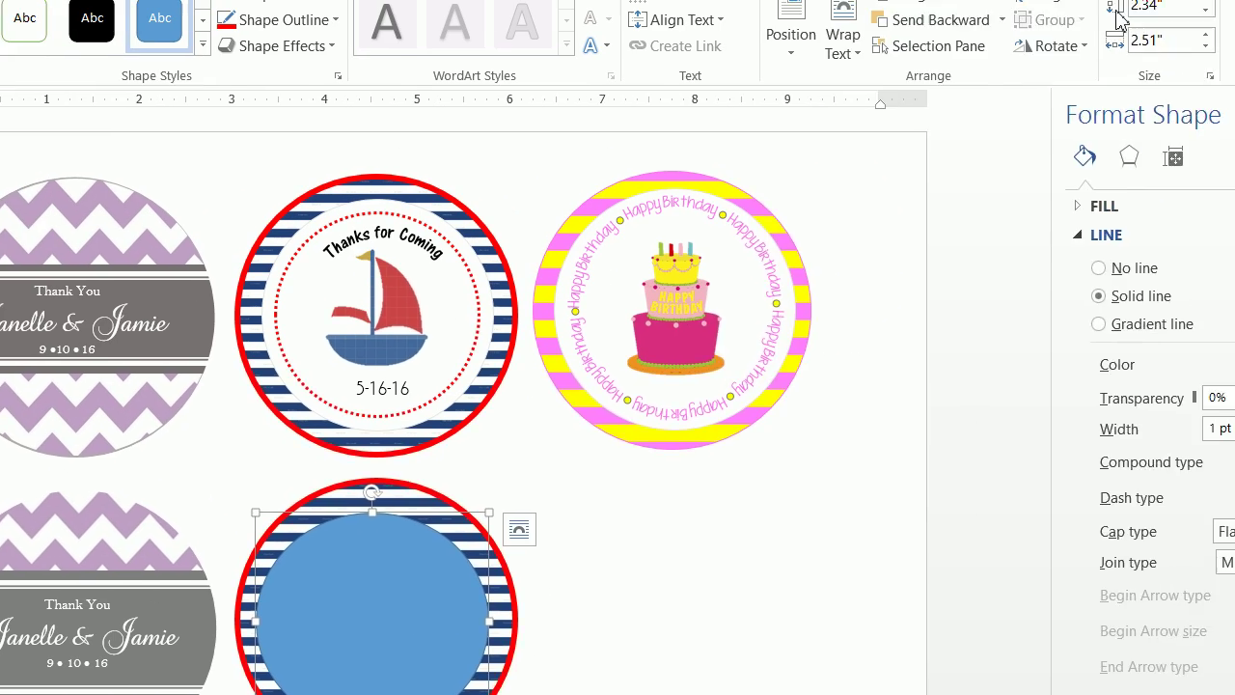
click(1152, 11)
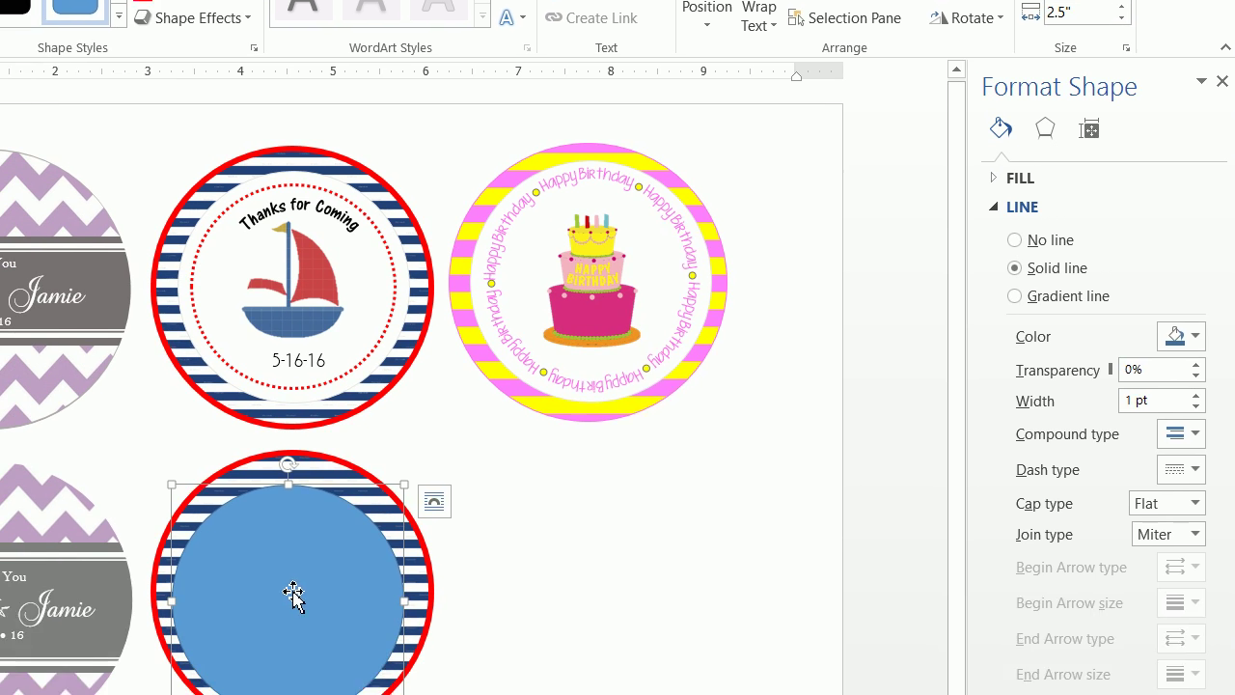
drag(154, 694, 158, 692)
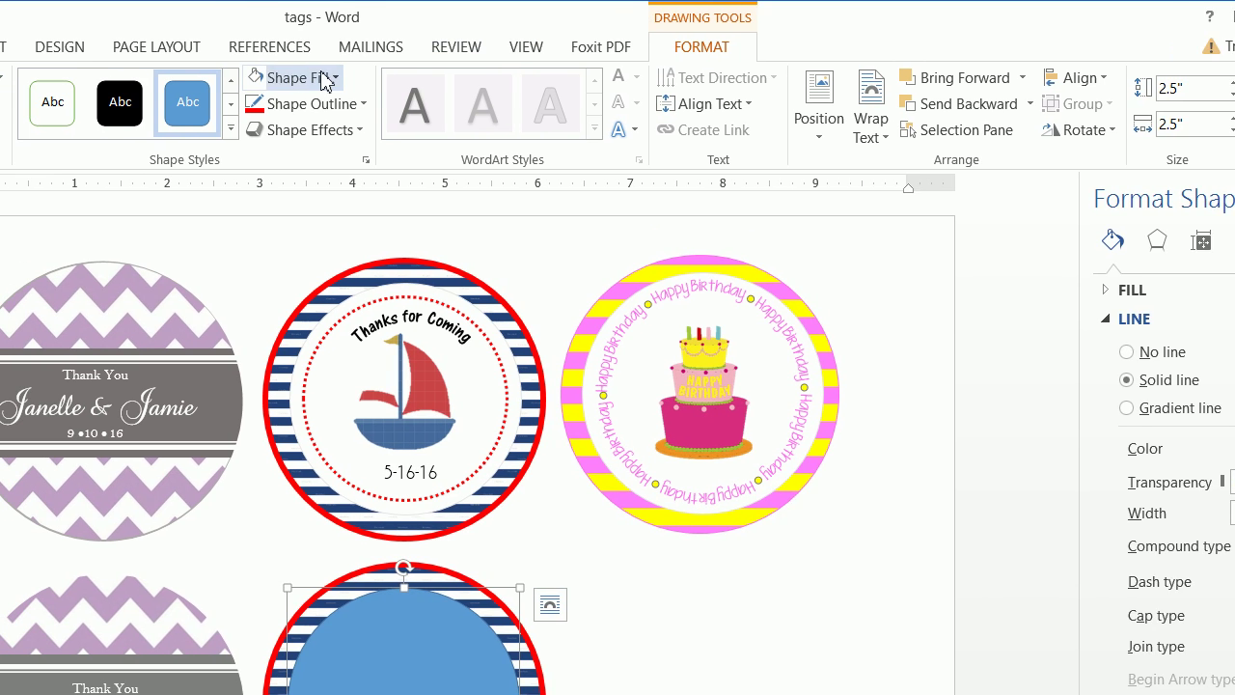
Give the 2.5" inner circle a white fill and a gray outline.
click(207, 81)
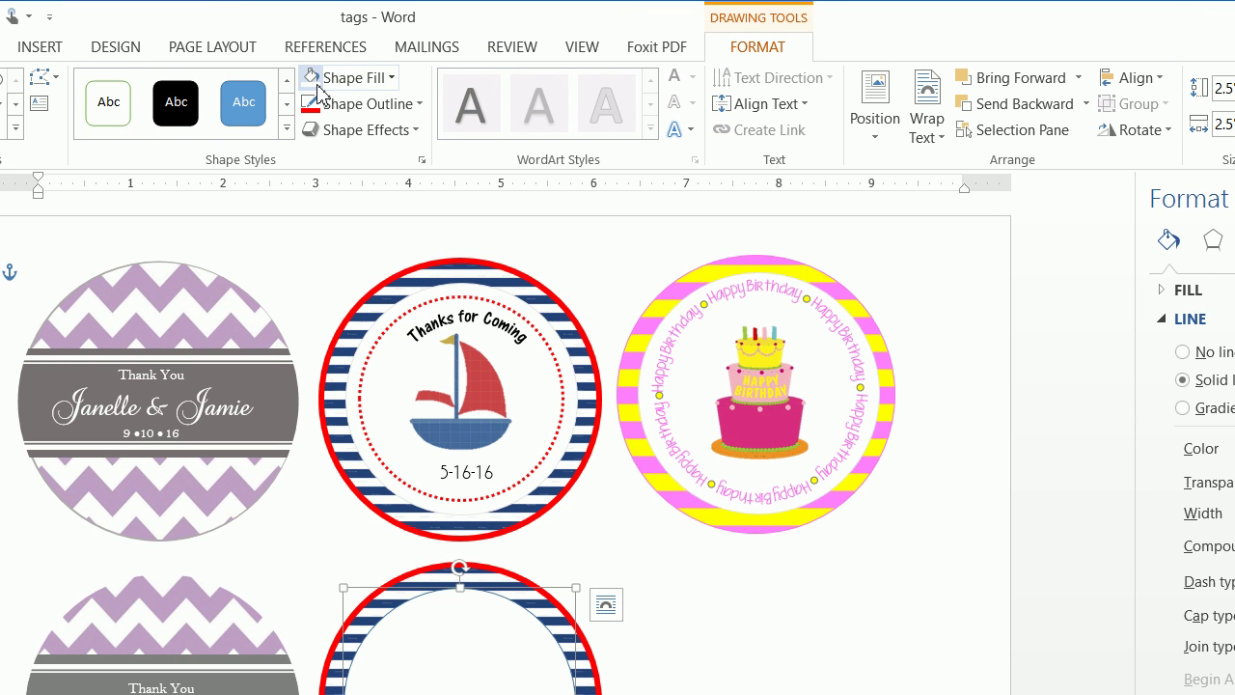
click(332, 104)
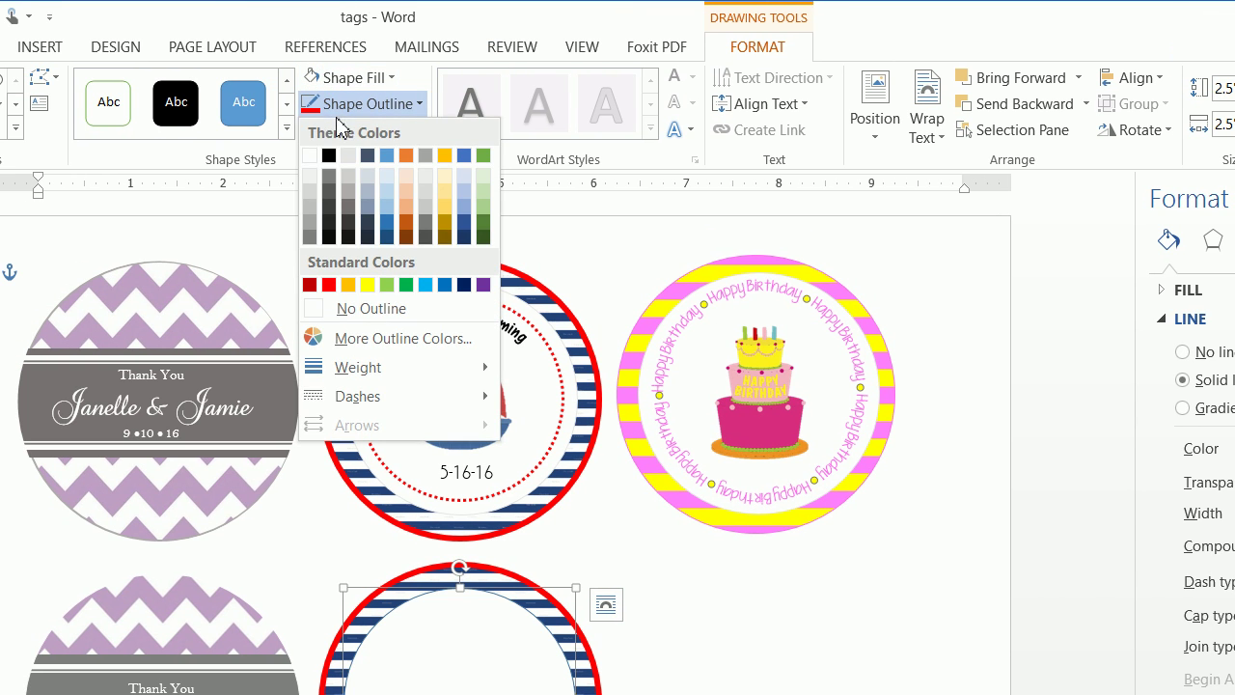
click(311, 205)
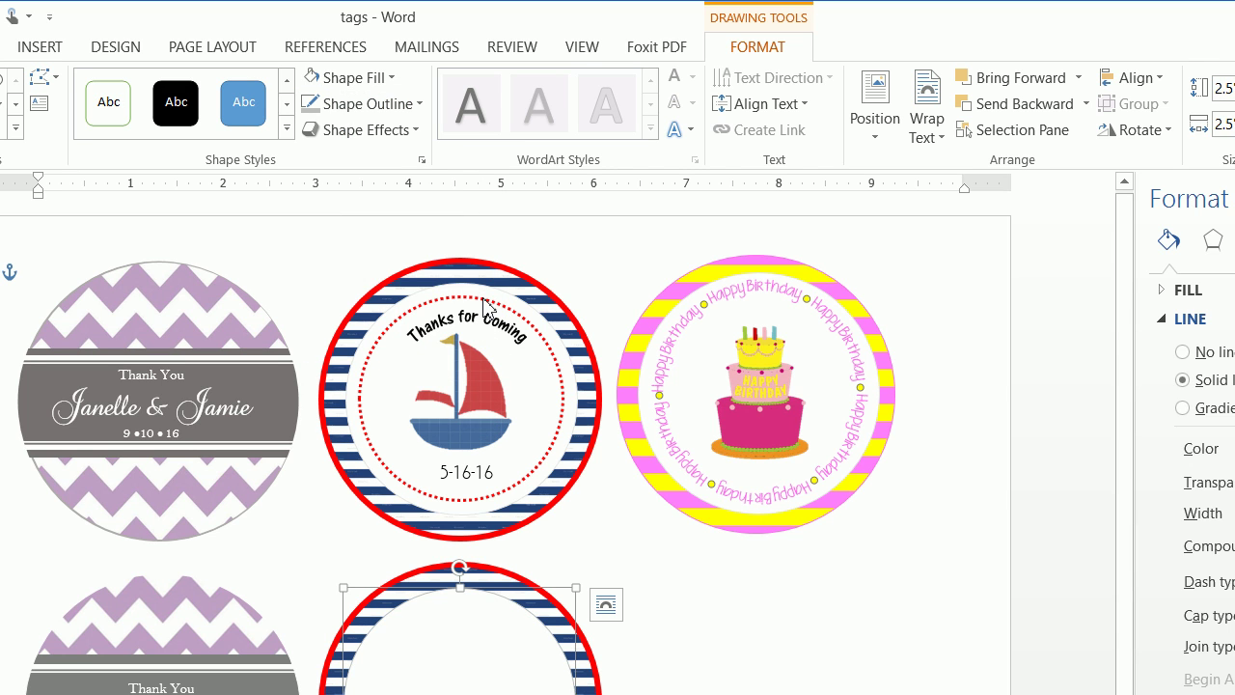
Insert another circle about 1" in size inside the white circle.
click(39, 47)
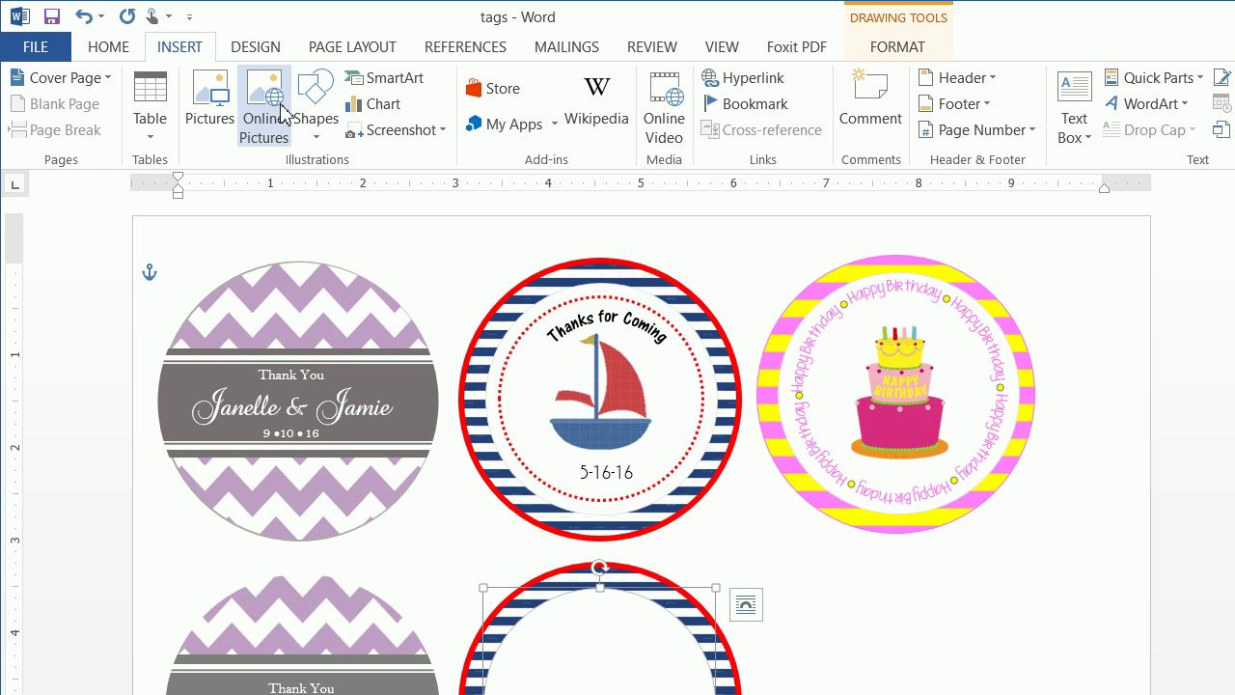
click(316, 104)
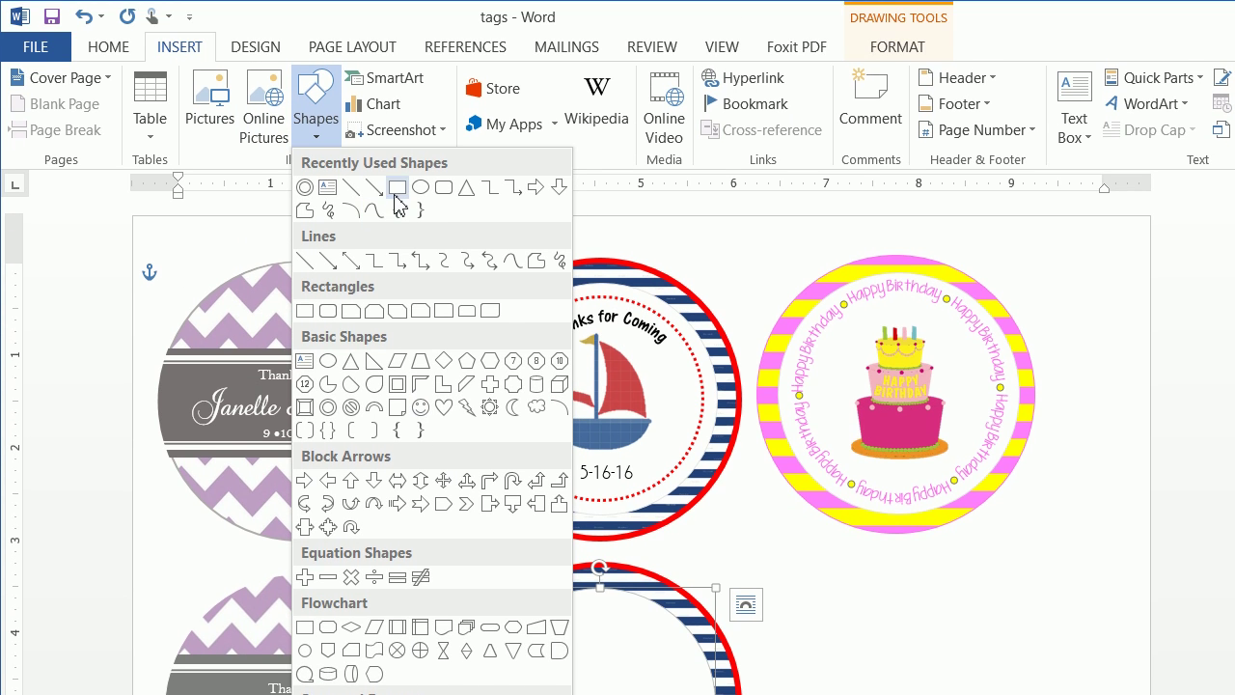
click(421, 187)
drag(550, 619, 641, 694)
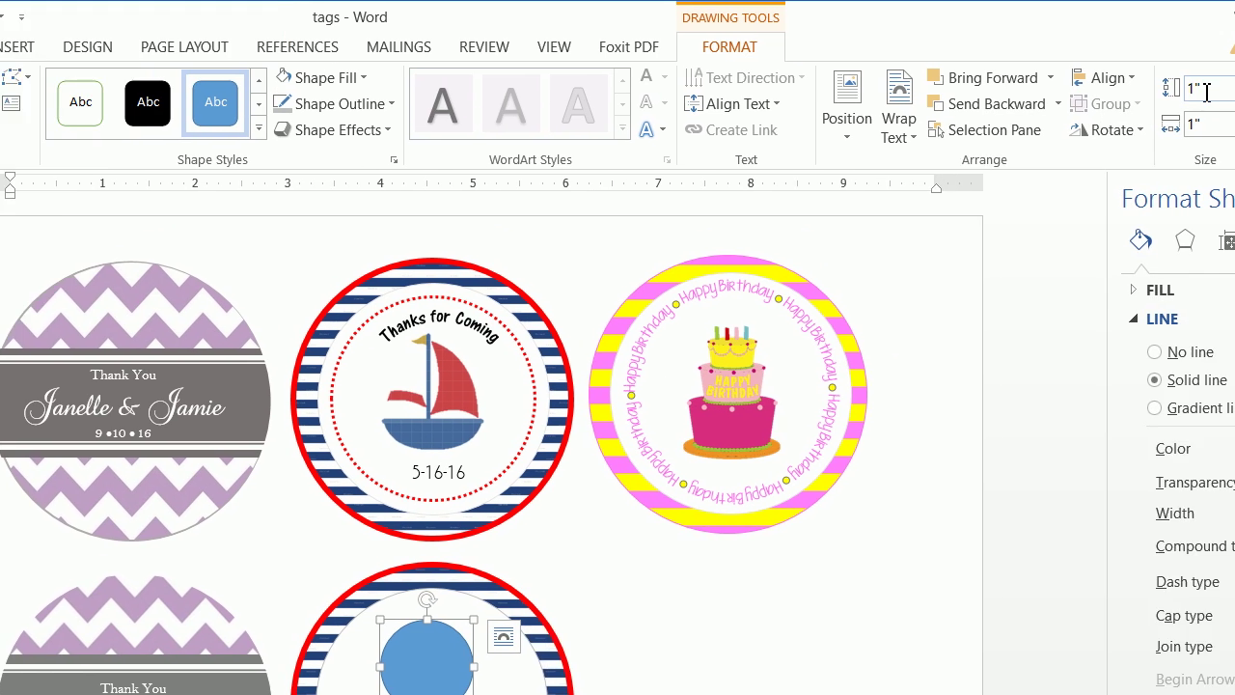
Set the new blue circle's height and width to 2.25" and center it inside the white circle.
click(1202, 90)
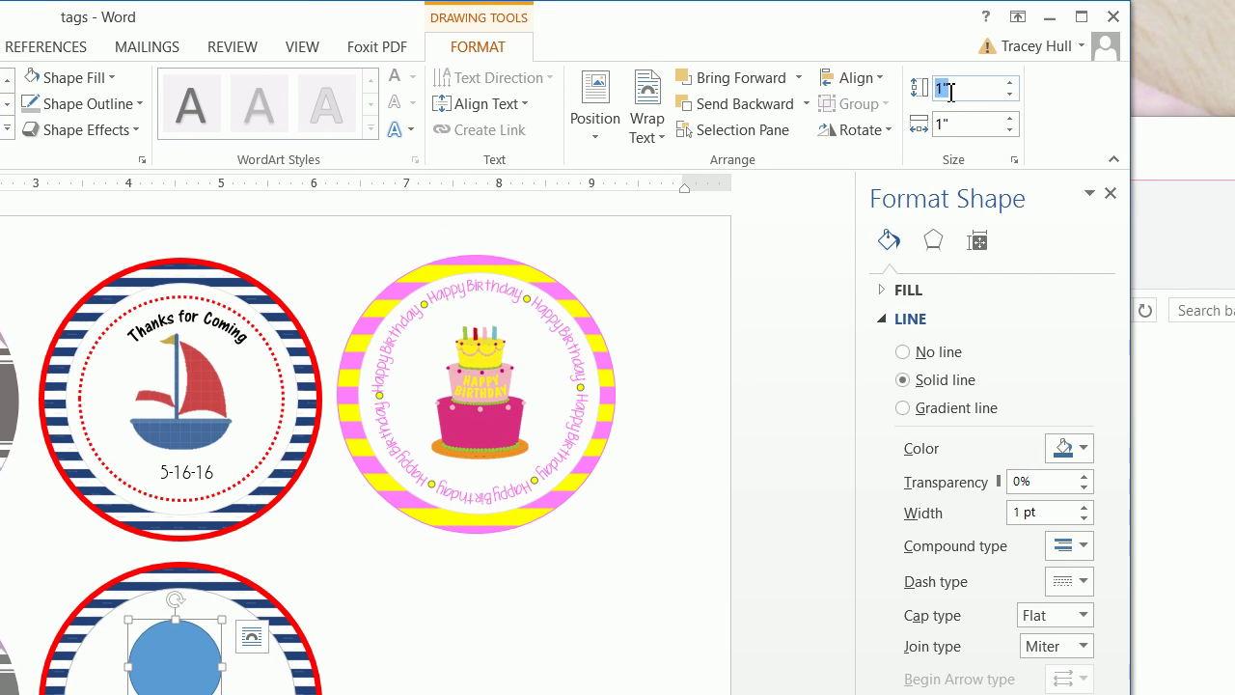
text(2)
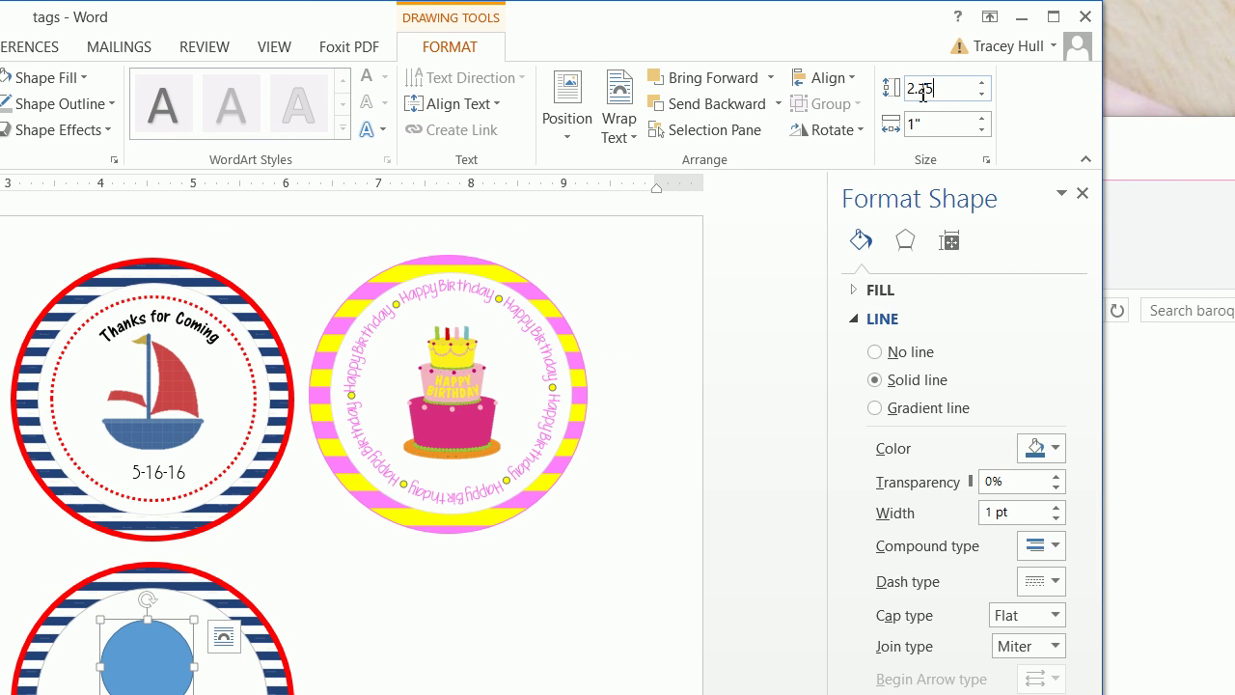
text(.25)
click(925, 118)
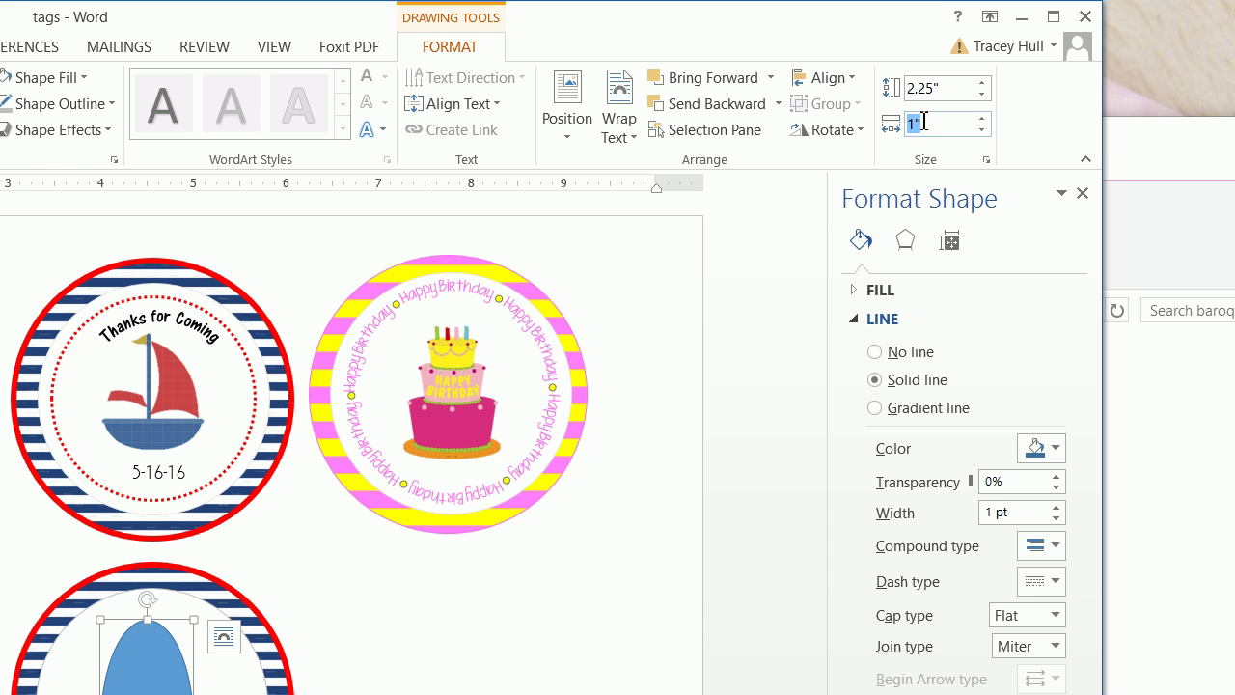
text(2.25)
key(Return)
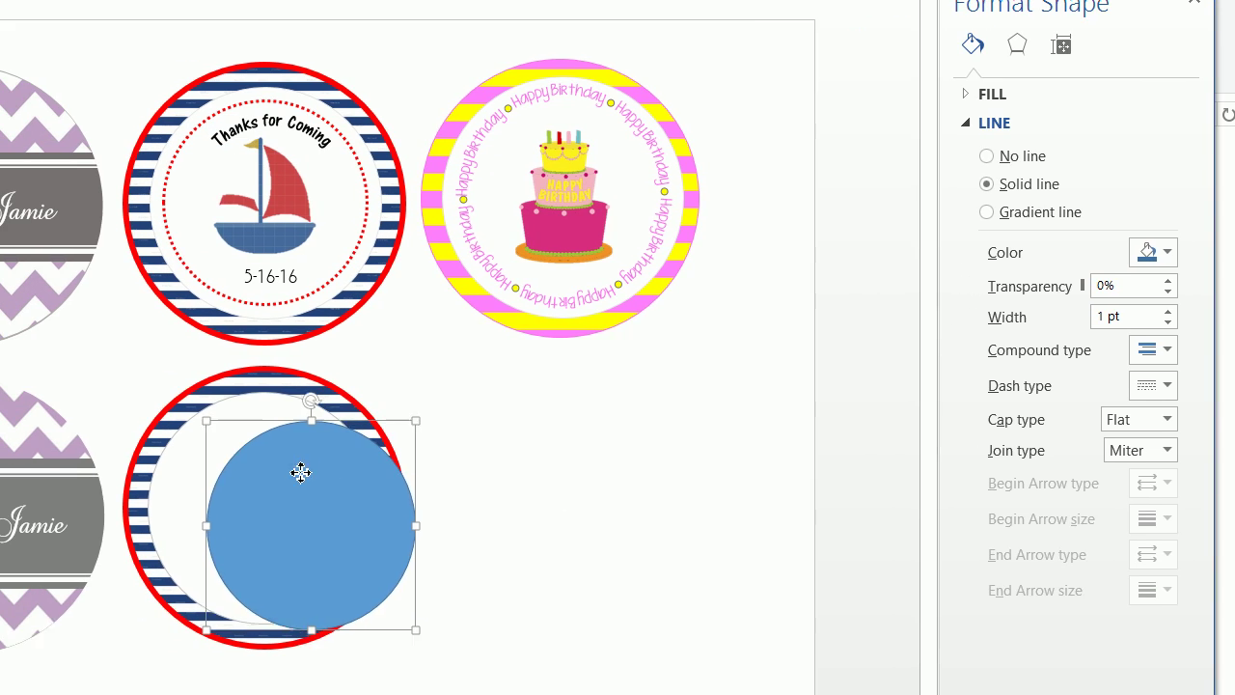
drag(210, 478, 163, 458)
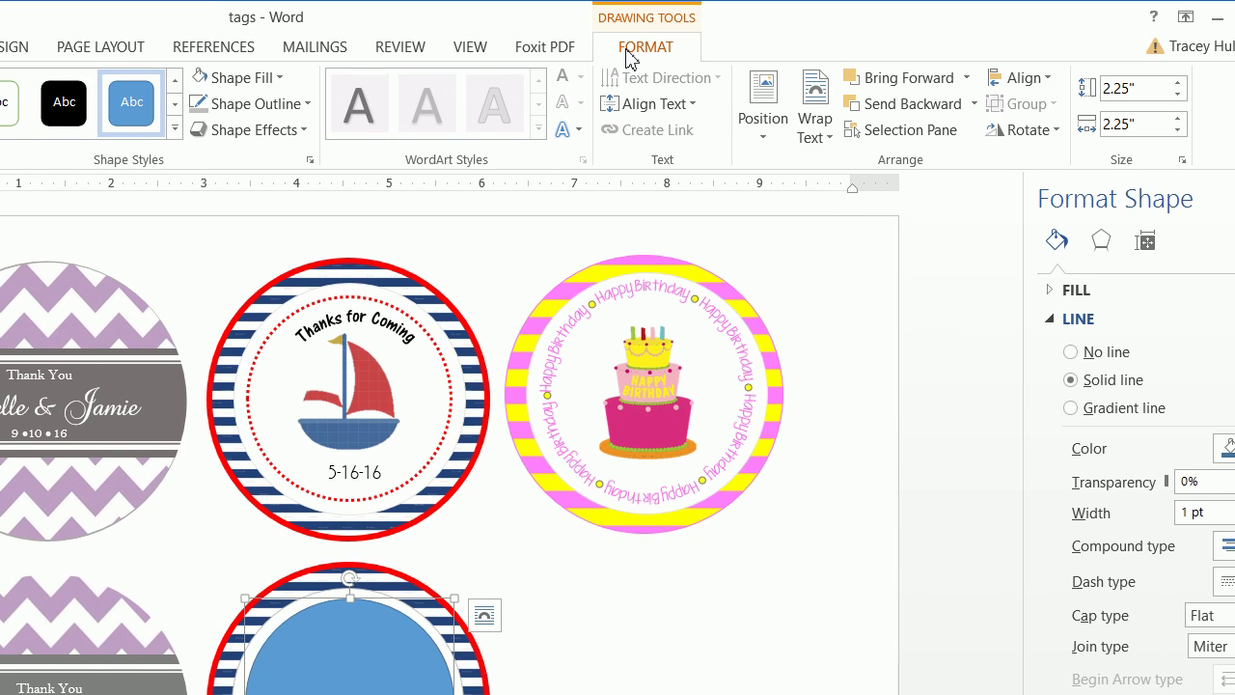
Remove the 2.25" circle's fill and give it a red outline.
click(340, 83)
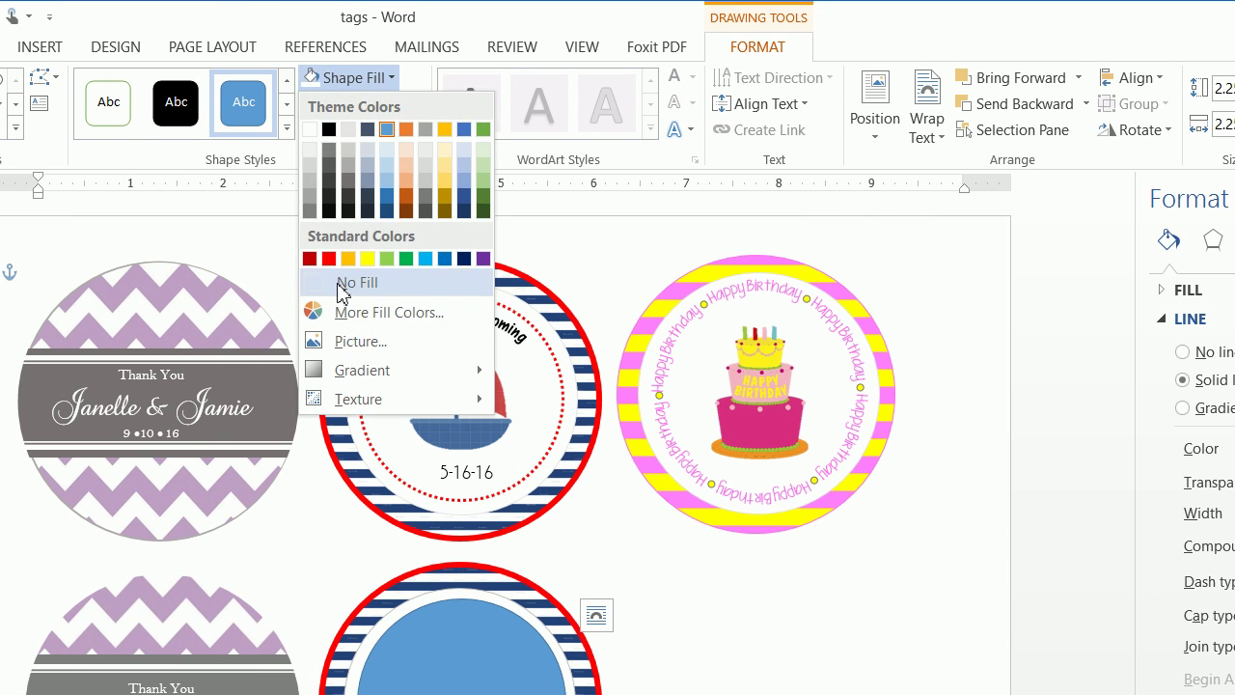
click(343, 281)
click(367, 103)
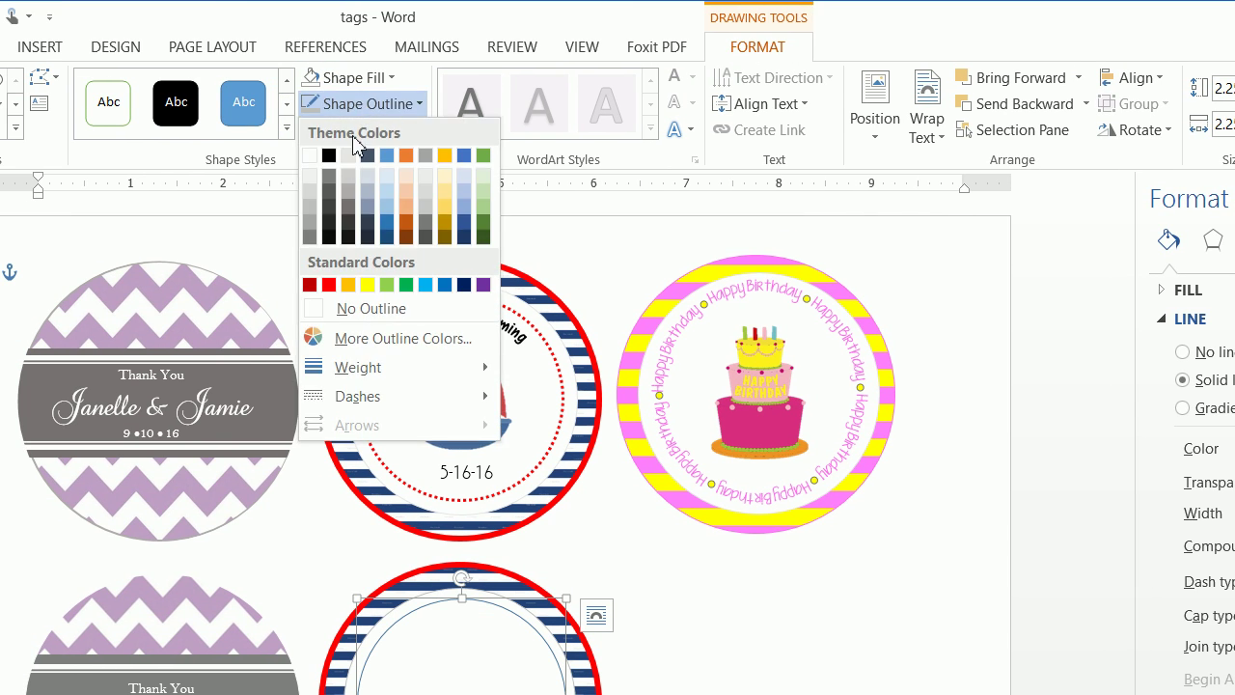
click(329, 285)
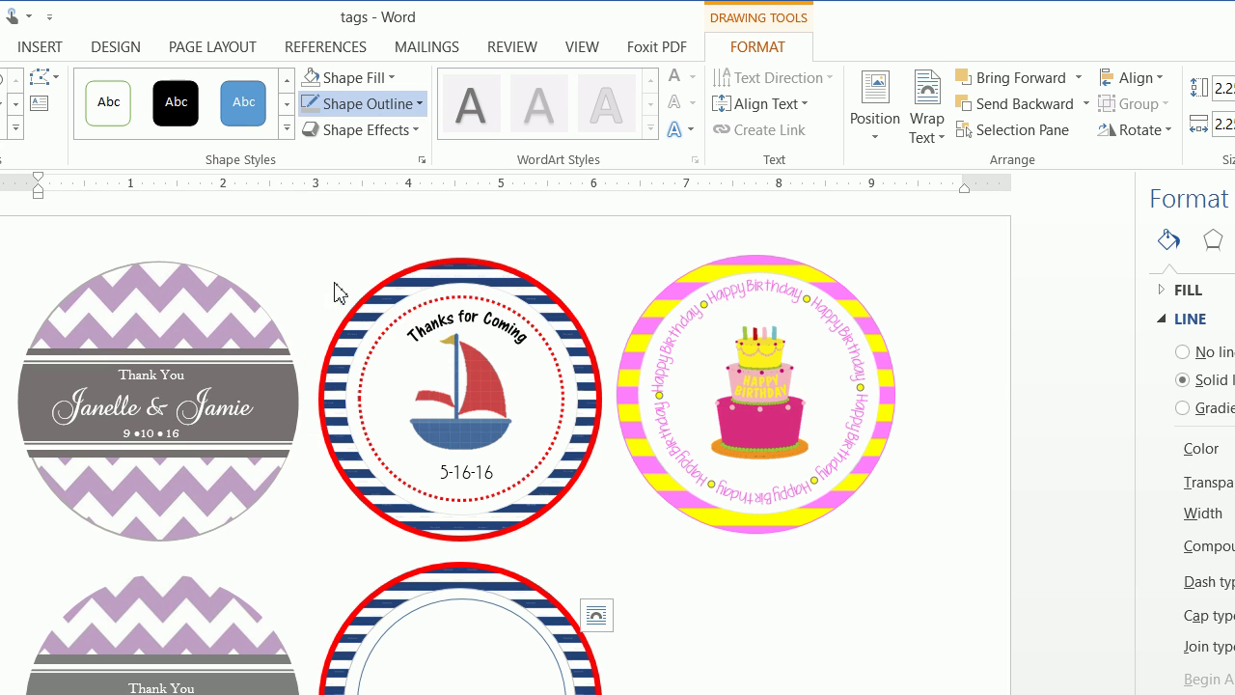
Thicken the 2.25" circle's red outline to 2¼ pt and make it dotted.
click(376, 104)
mouse_move(373, 370)
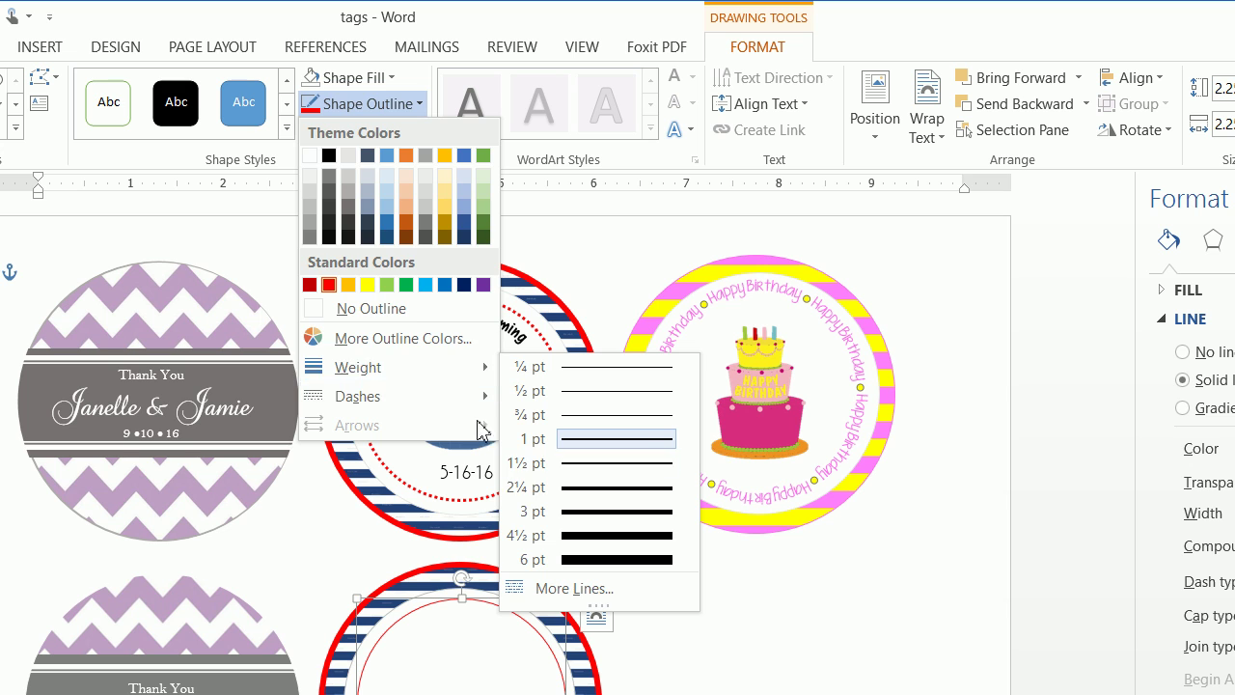
click(554, 487)
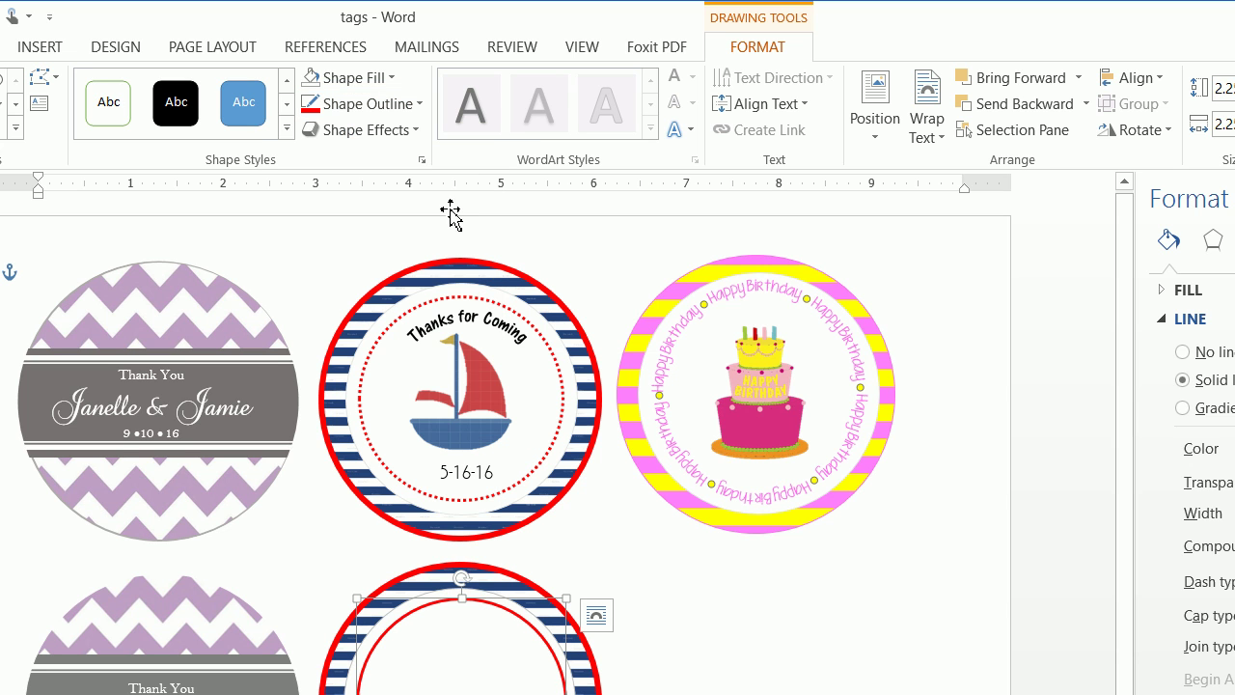
click(392, 104)
mouse_move(431, 400)
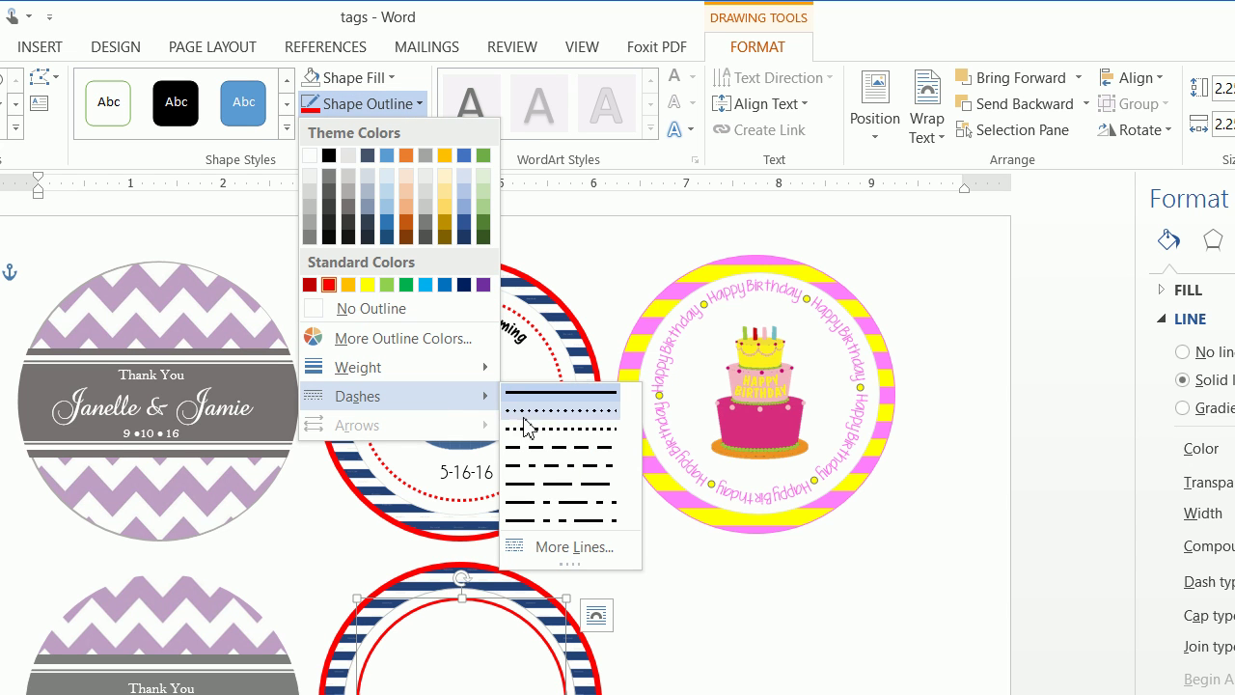
click(527, 414)
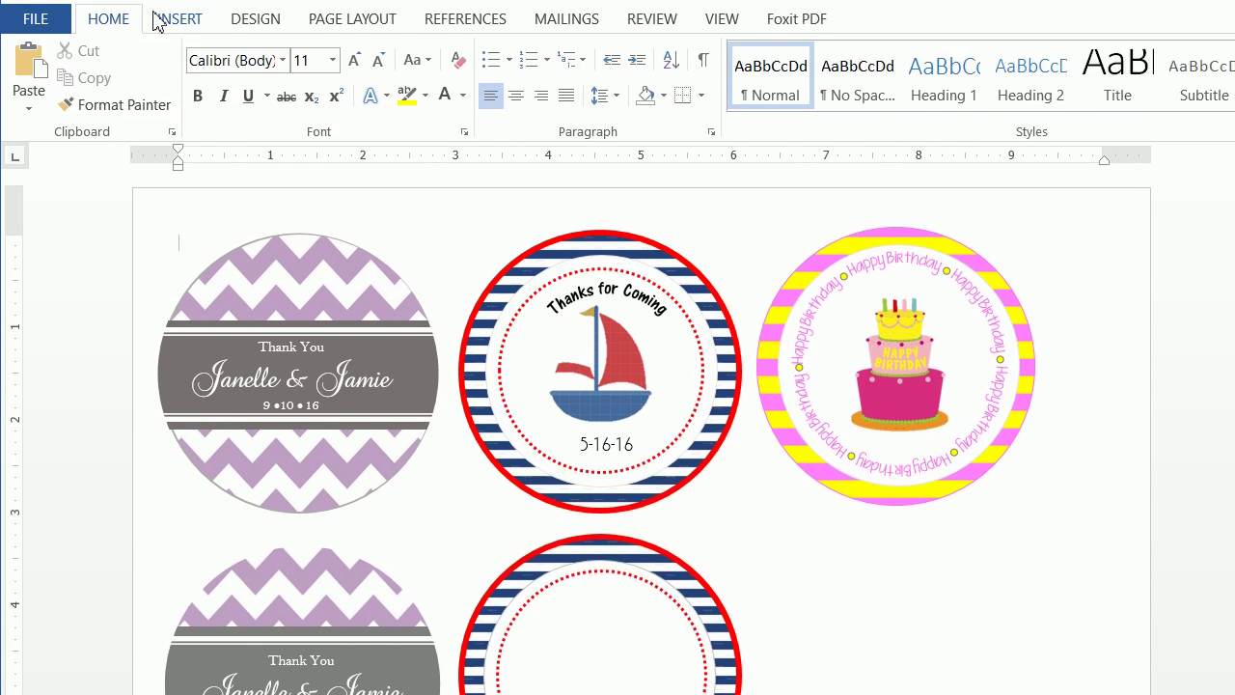
Insert the sailboat picture file "images" into the document.
click(38, 0)
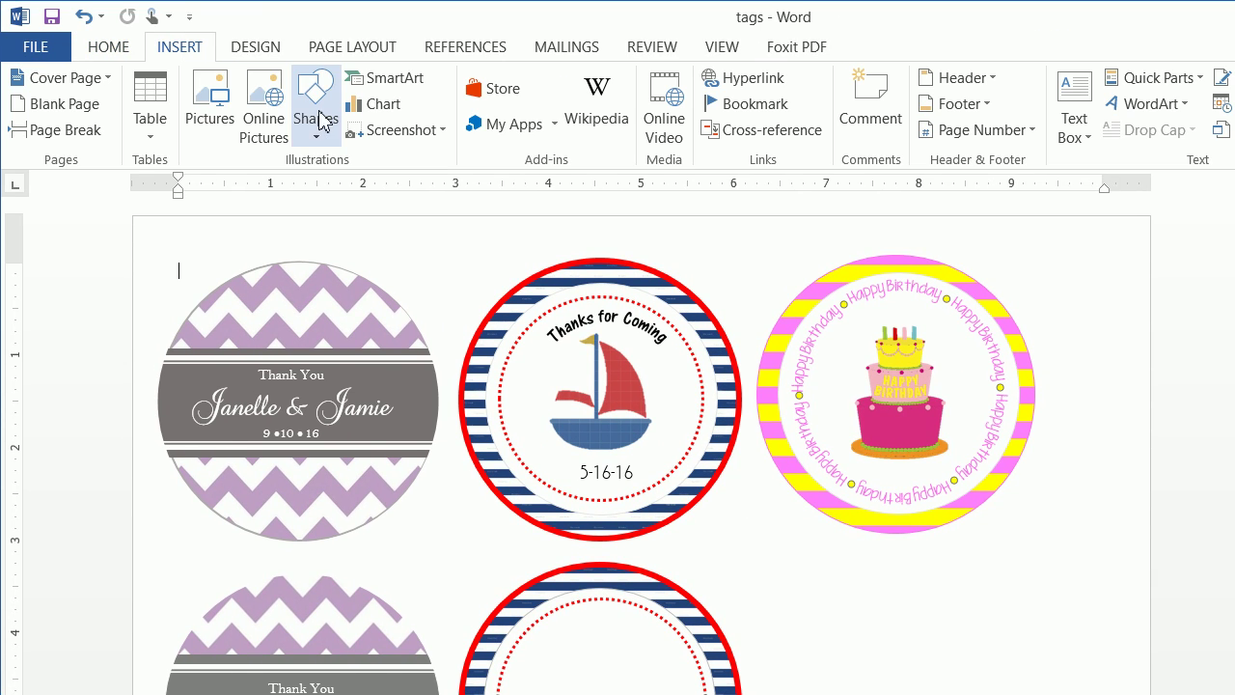
click(208, 120)
click(681, 185)
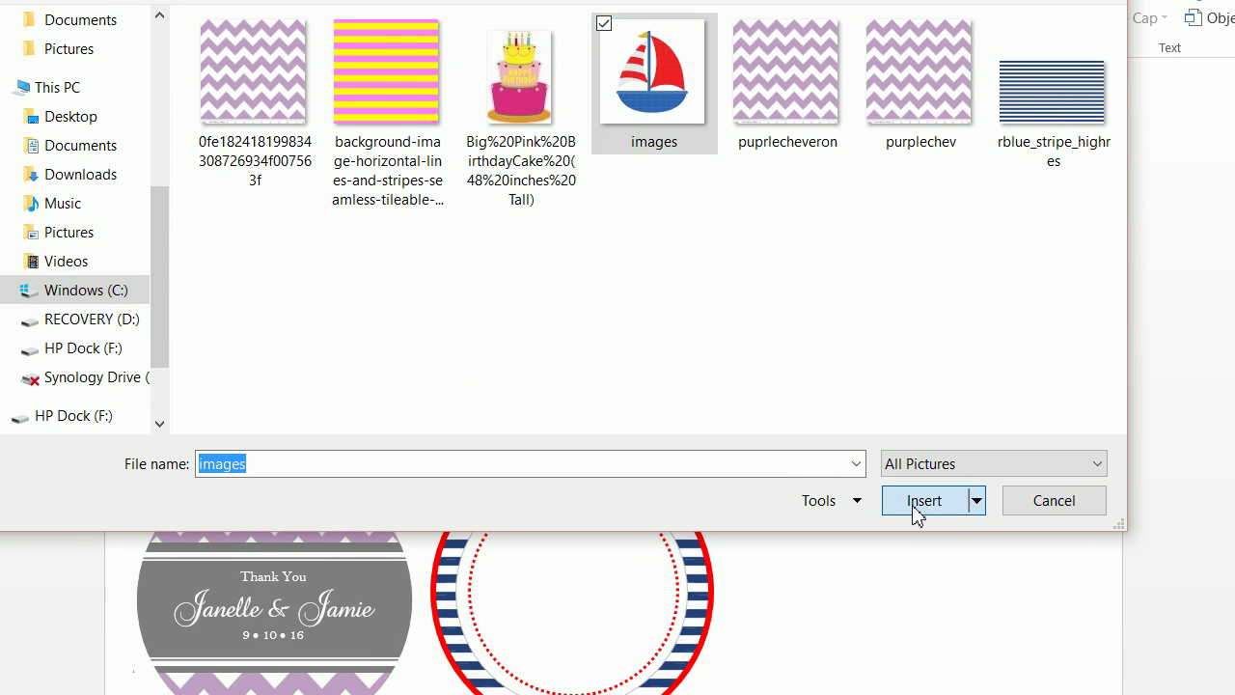
click(952, 612)
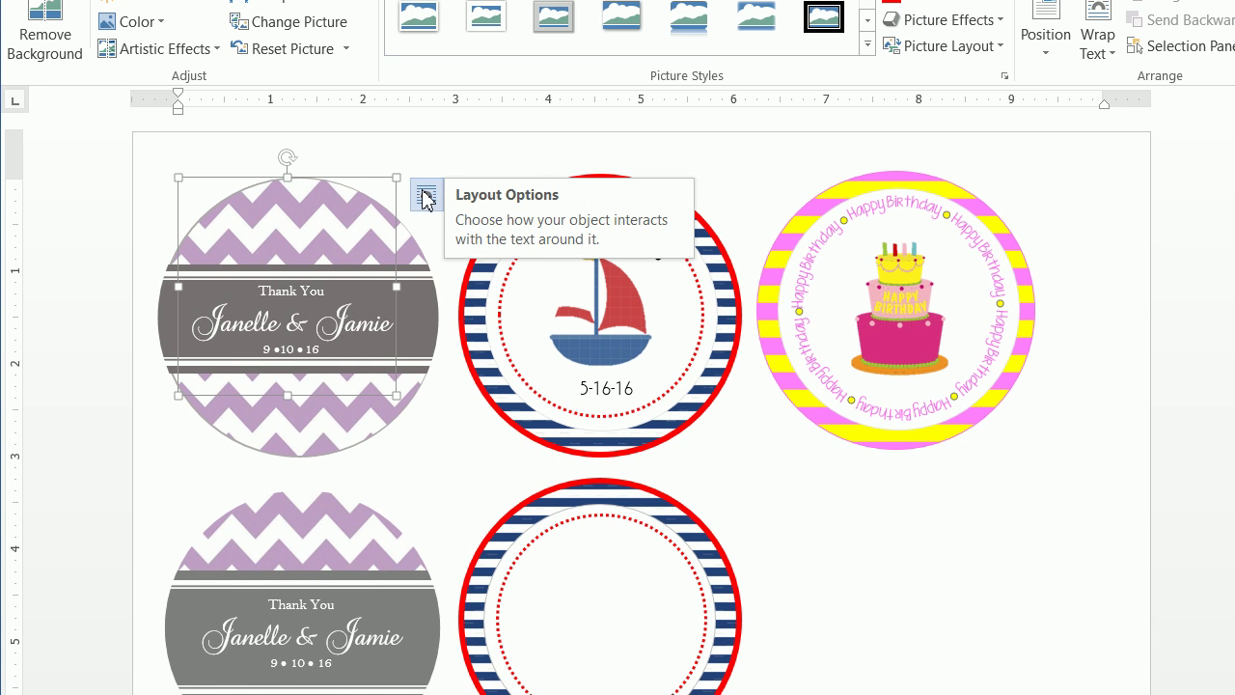
Shift the original purple chevron tag slightly and nudge it to the right.
mouse_move(367, 193)
mouse_down()
mouse_move(419, 191)
mouse_move(351, 183)
mouse_up()
key(Right)
key(Right)
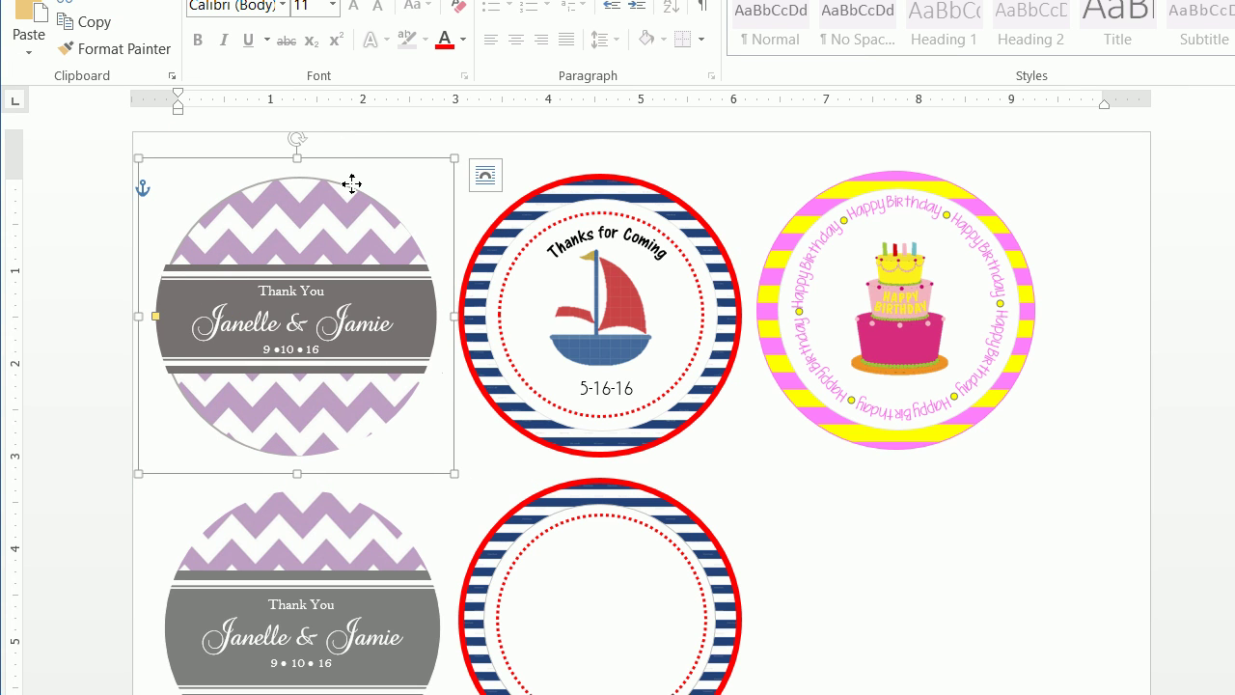
key(Right)
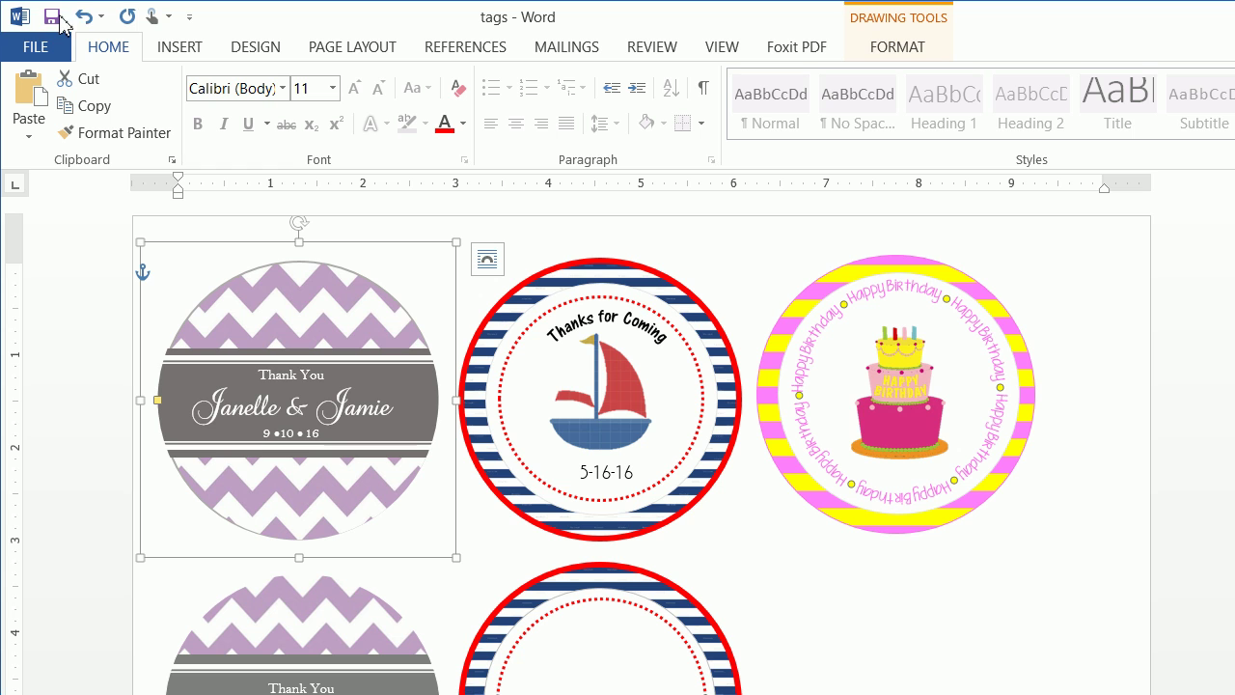
Undo the chevron tag moves, the picture insertion, and the inner circle's dotted style and thicker outline.
click(83, 17)
click(83, 17)
click(82, 18)
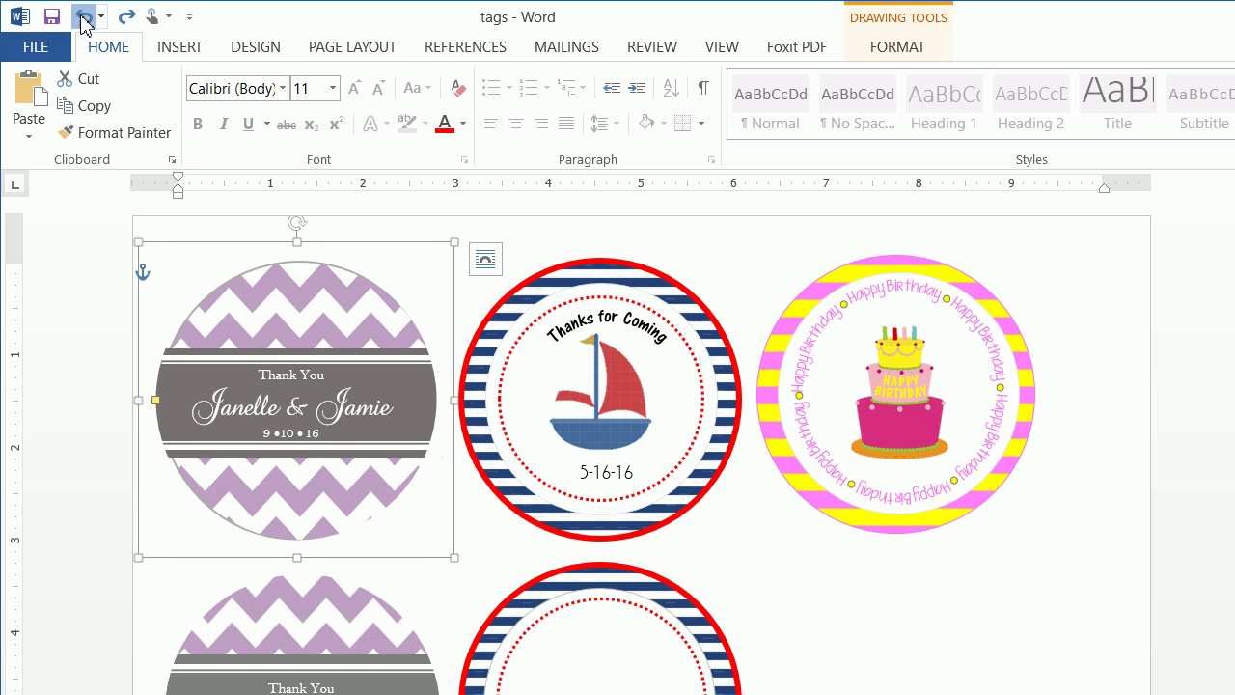
click(82, 18)
click(82, 17)
click(82, 17)
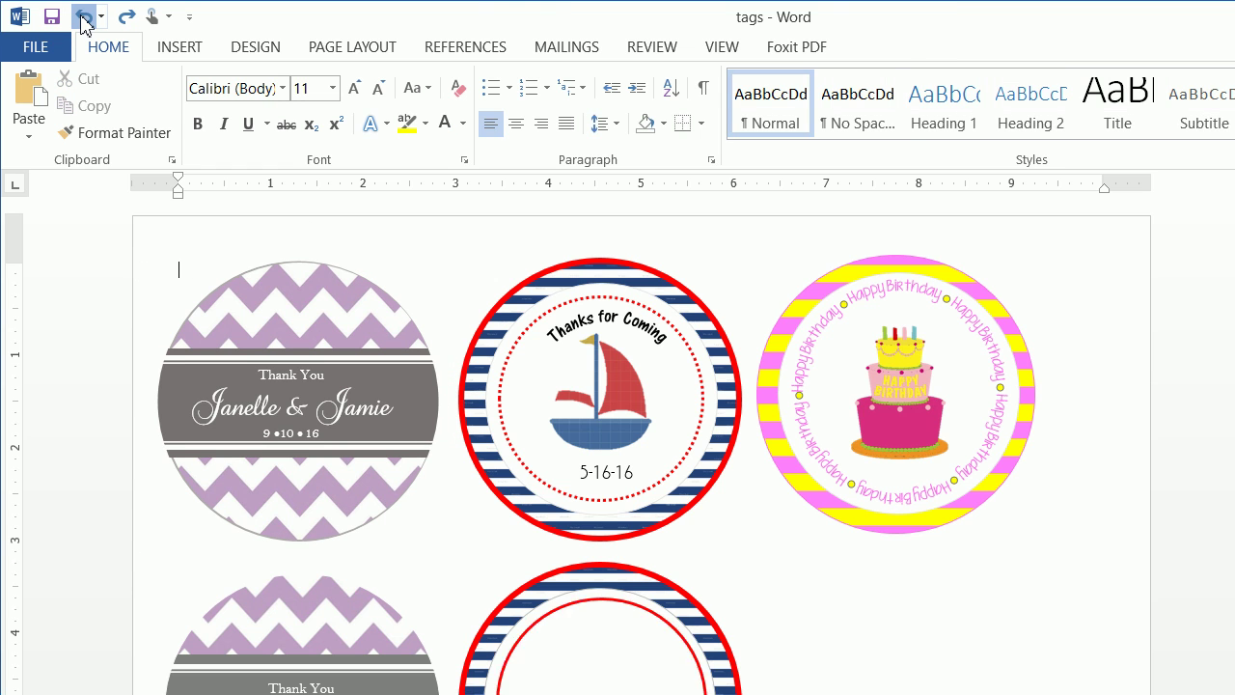
click(83, 21)
Insert the sailboat picture file "images" and set its text wrapping to In Front of Text.
click(174, 46)
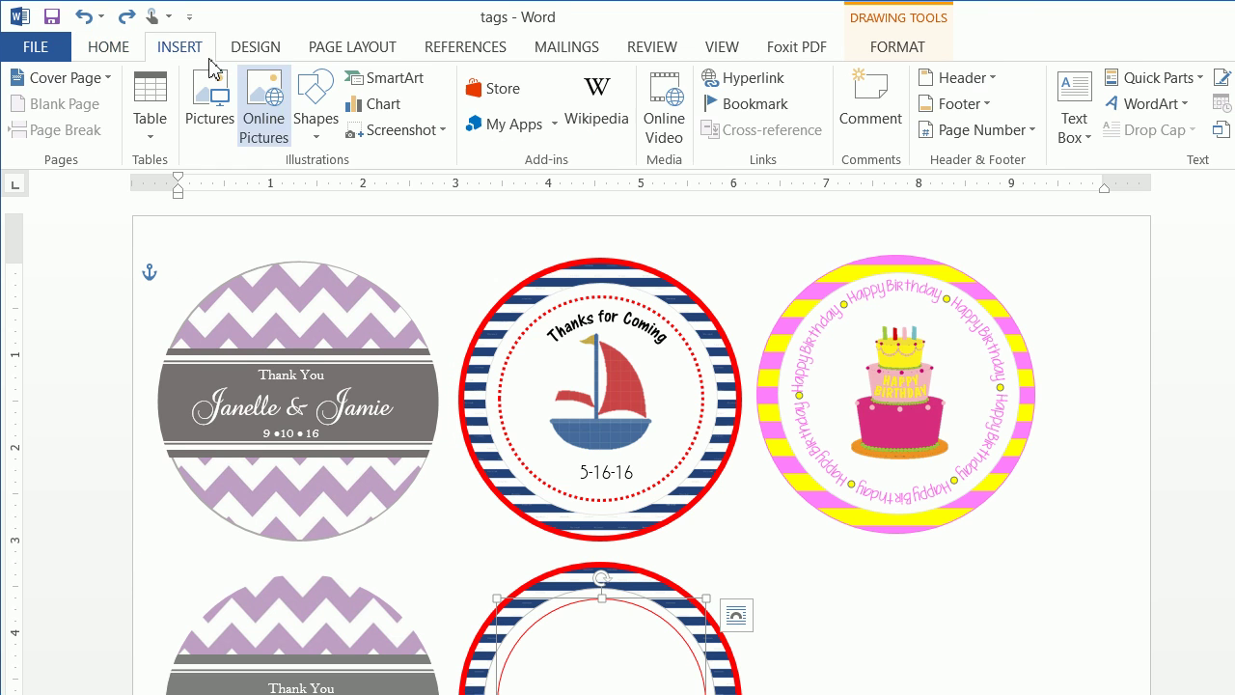
click(220, 118)
click(723, 289)
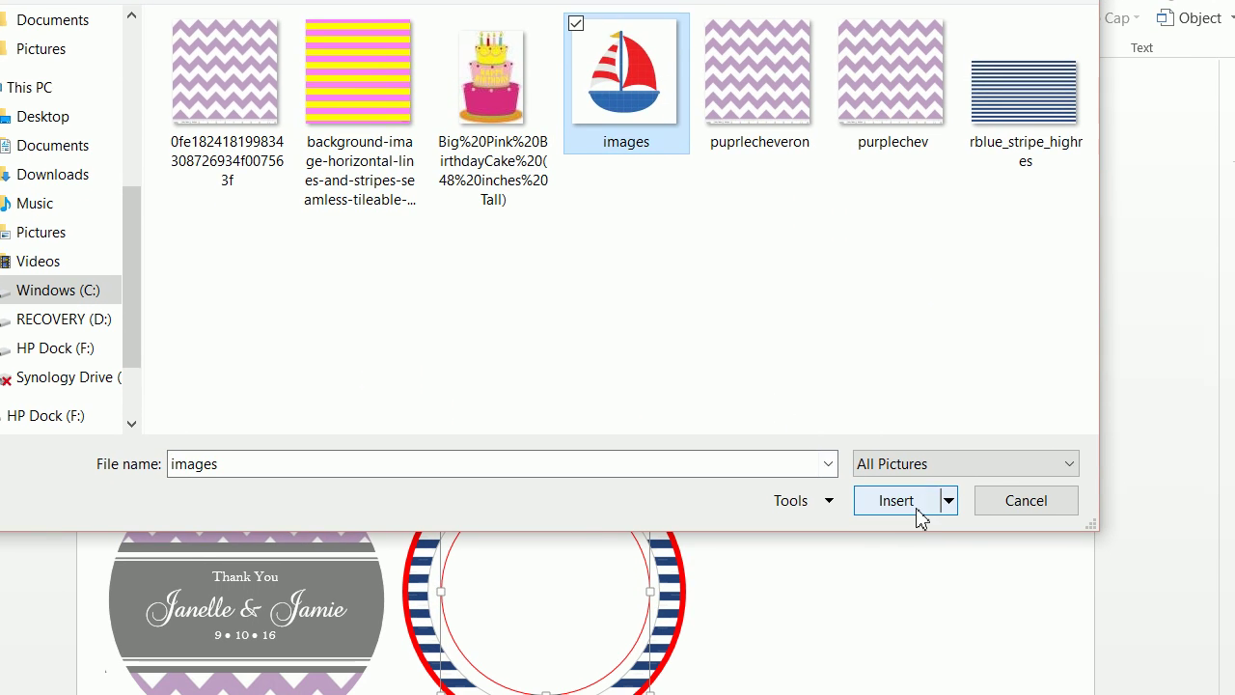
click(917, 511)
click(399, 196)
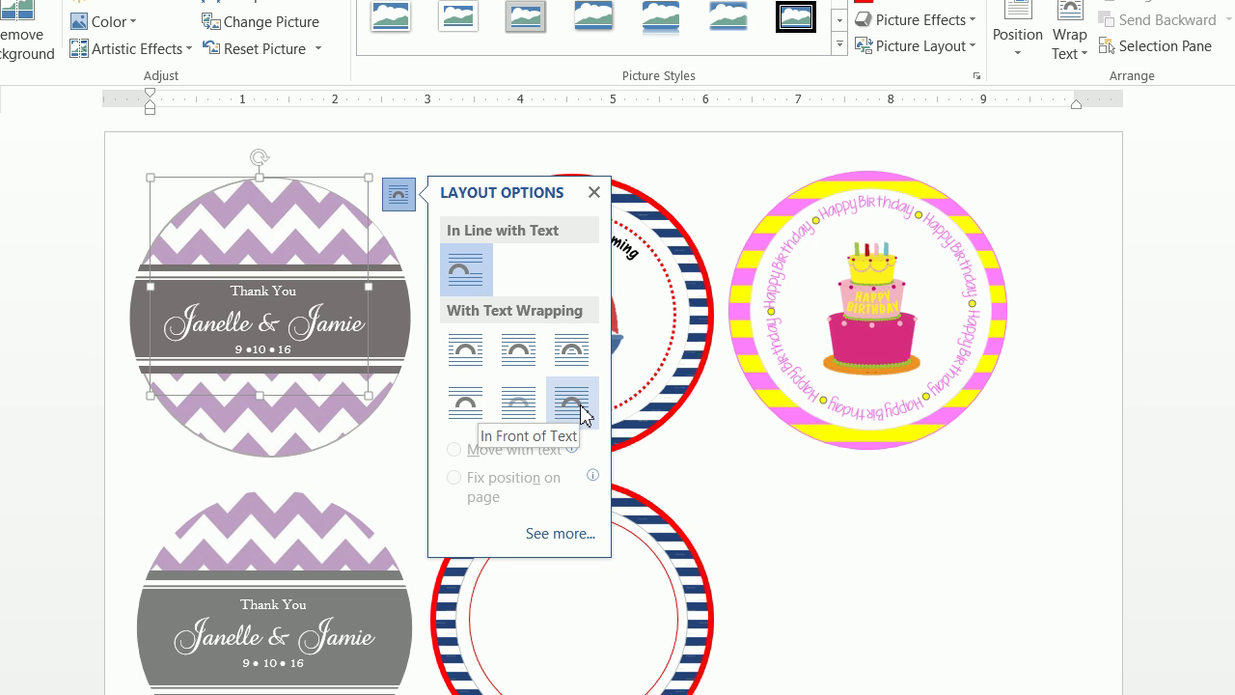
click(582, 413)
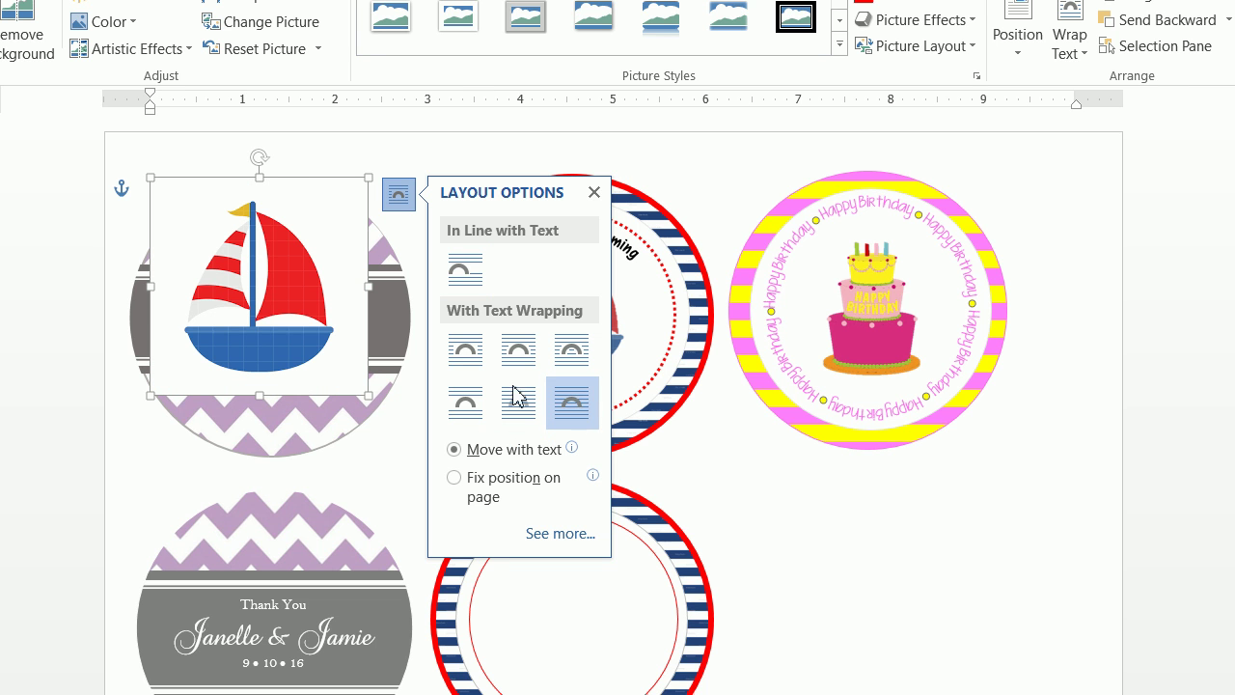
Move the sailboat picture onto the new navy-striped tag and shrink it to fit within the inner red circle.
drag(245, 309, 547, 693)
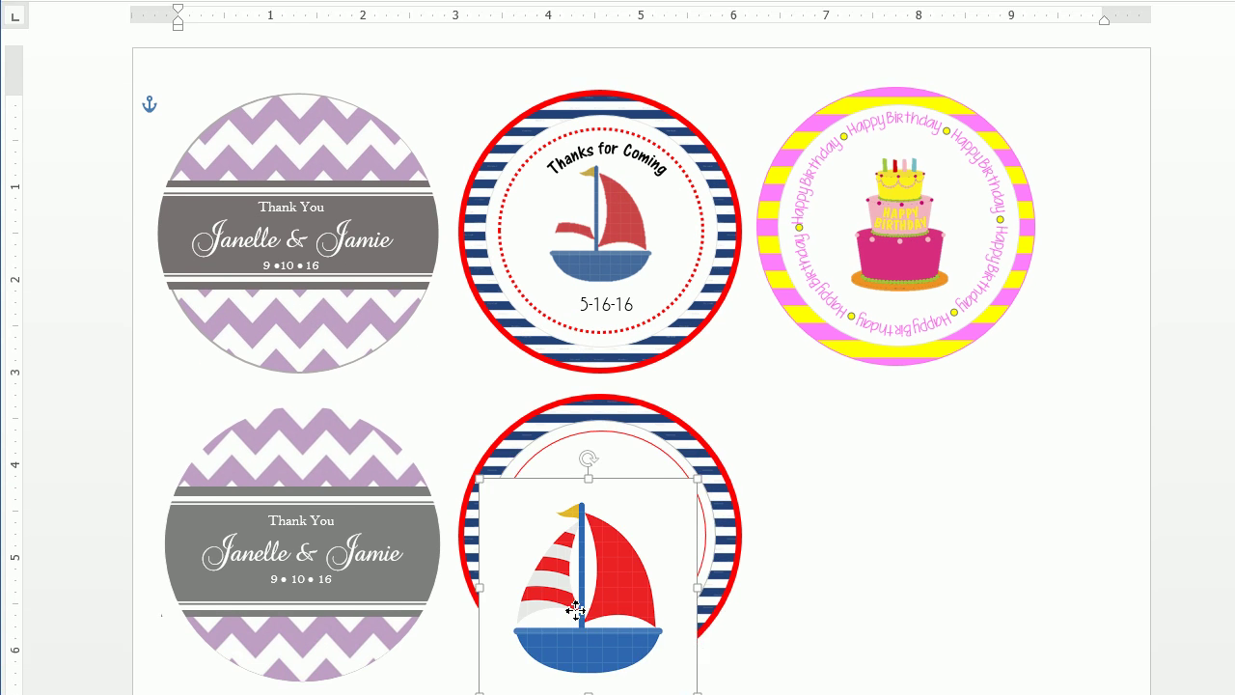
drag(575, 610, 589, 564)
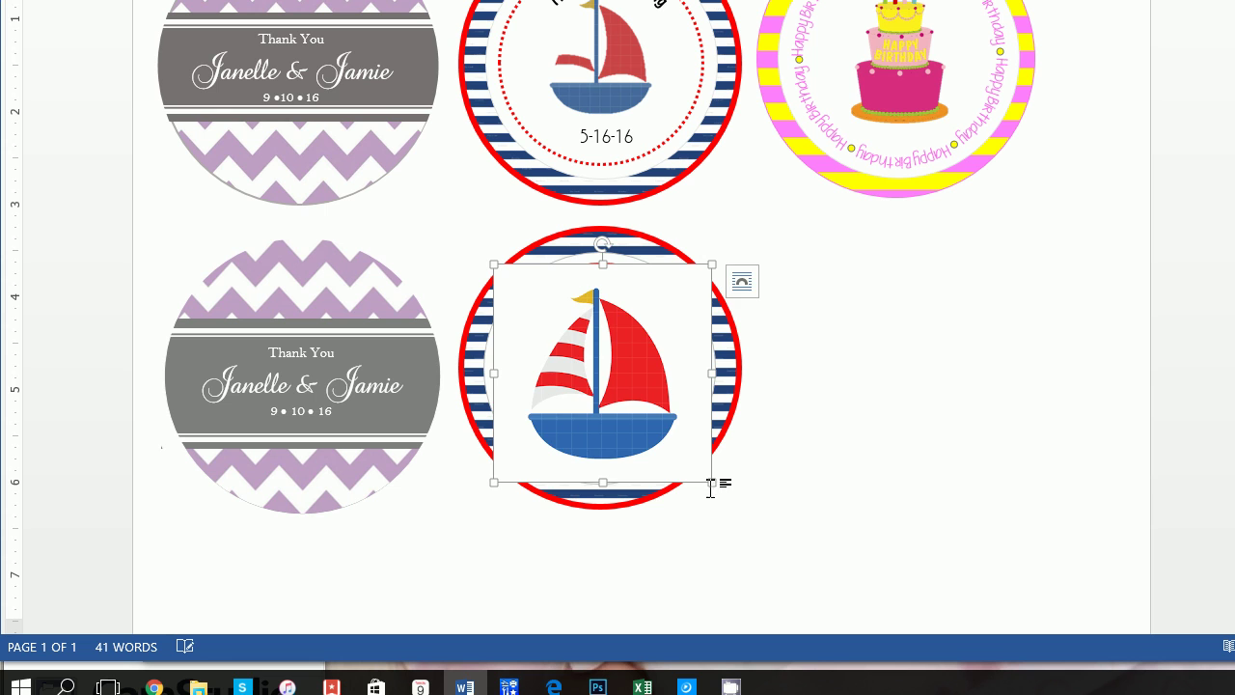
drag(711, 482, 622, 401)
drag(676, 444, 635, 401)
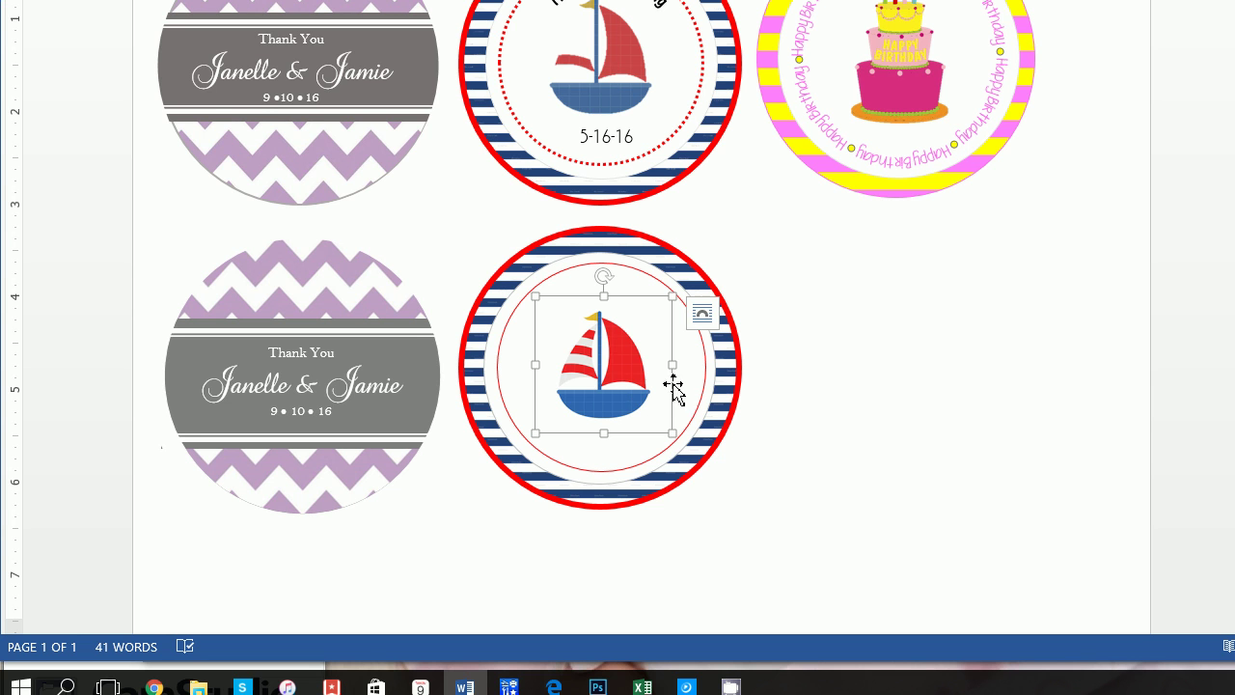
Set the inner red circle's outline to 2¼ pt with a dotted dash style.
click(702, 387)
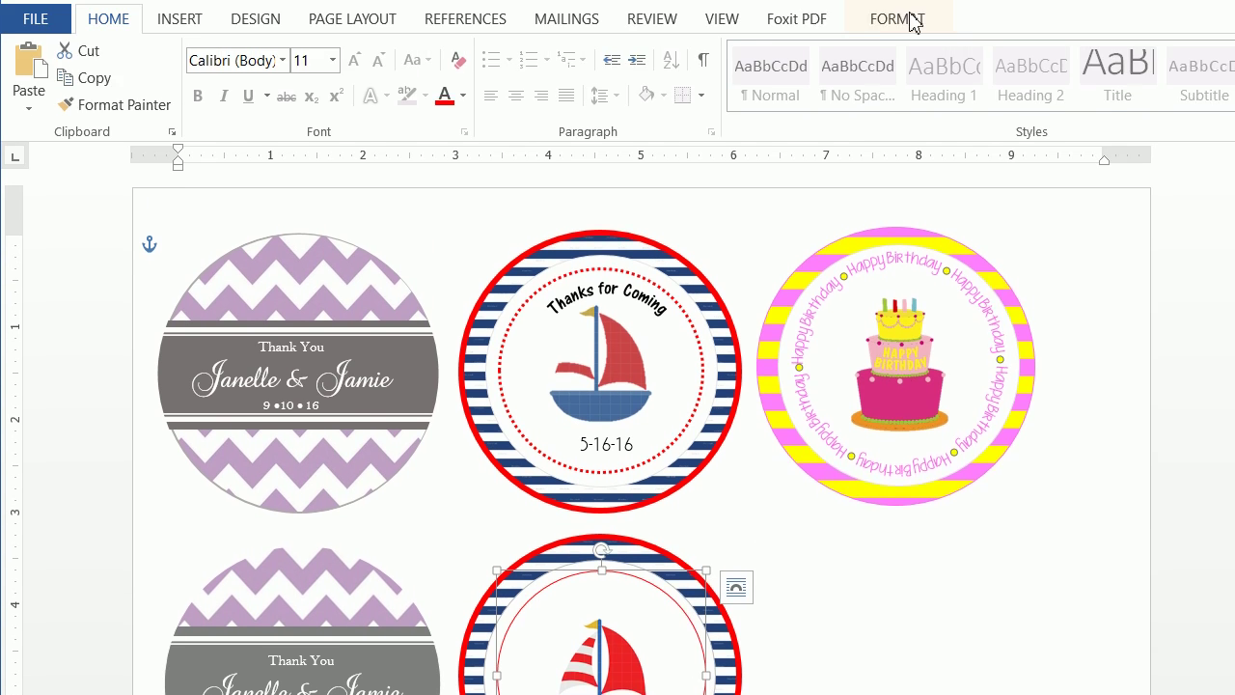
click(913, 21)
click(505, 76)
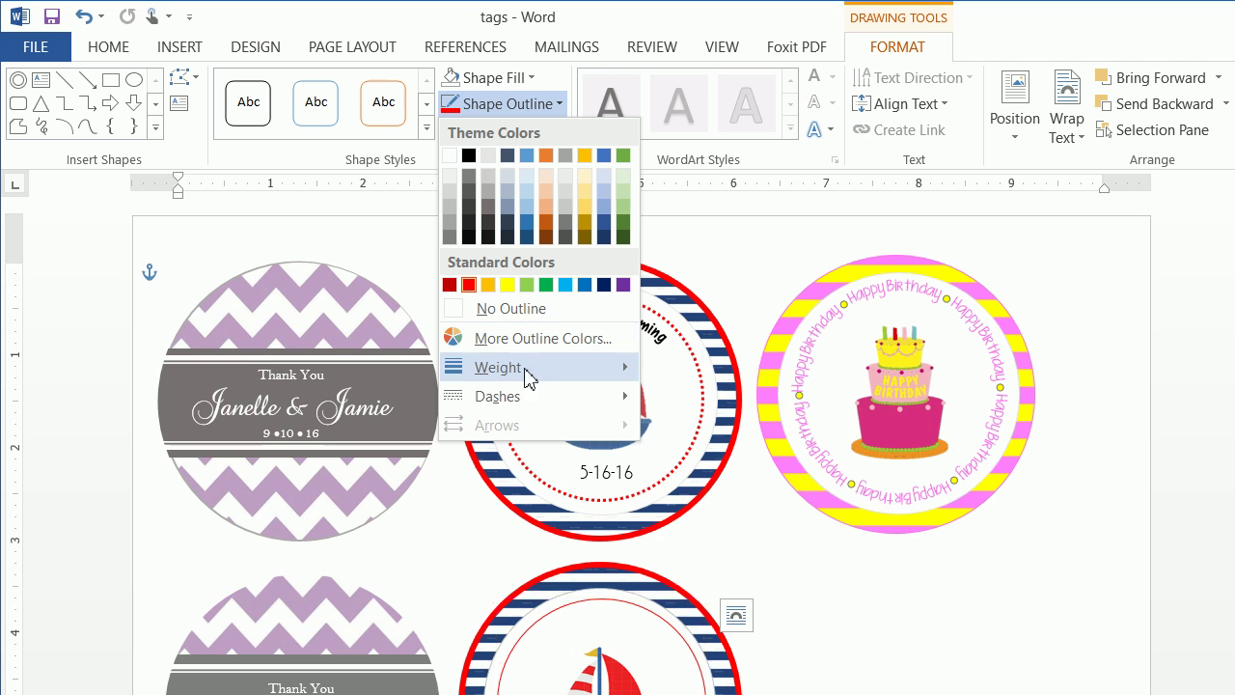
mouse_move(528, 376)
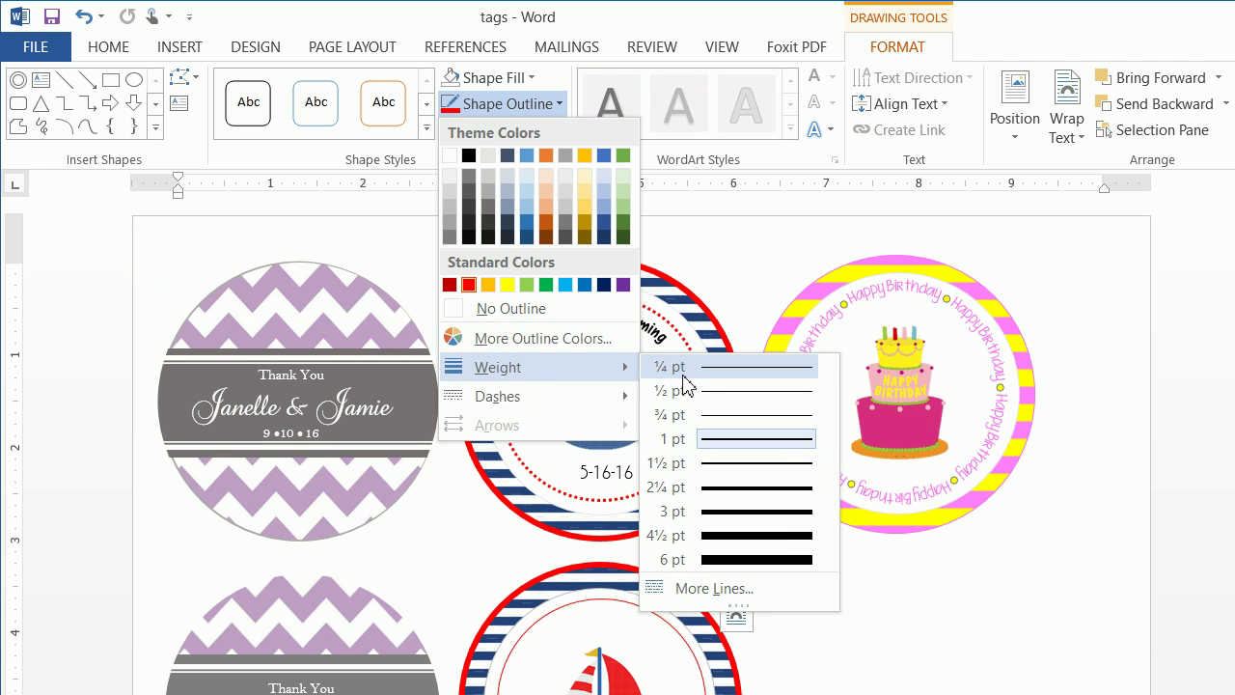
click(761, 489)
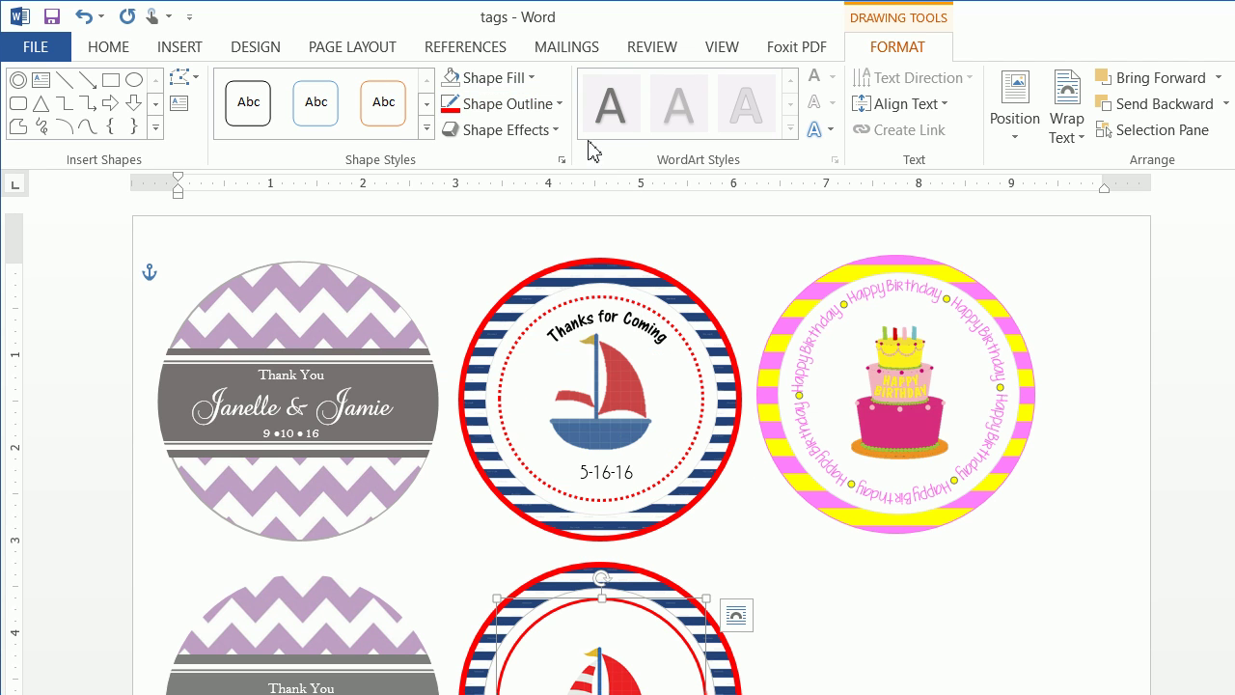
click(551, 103)
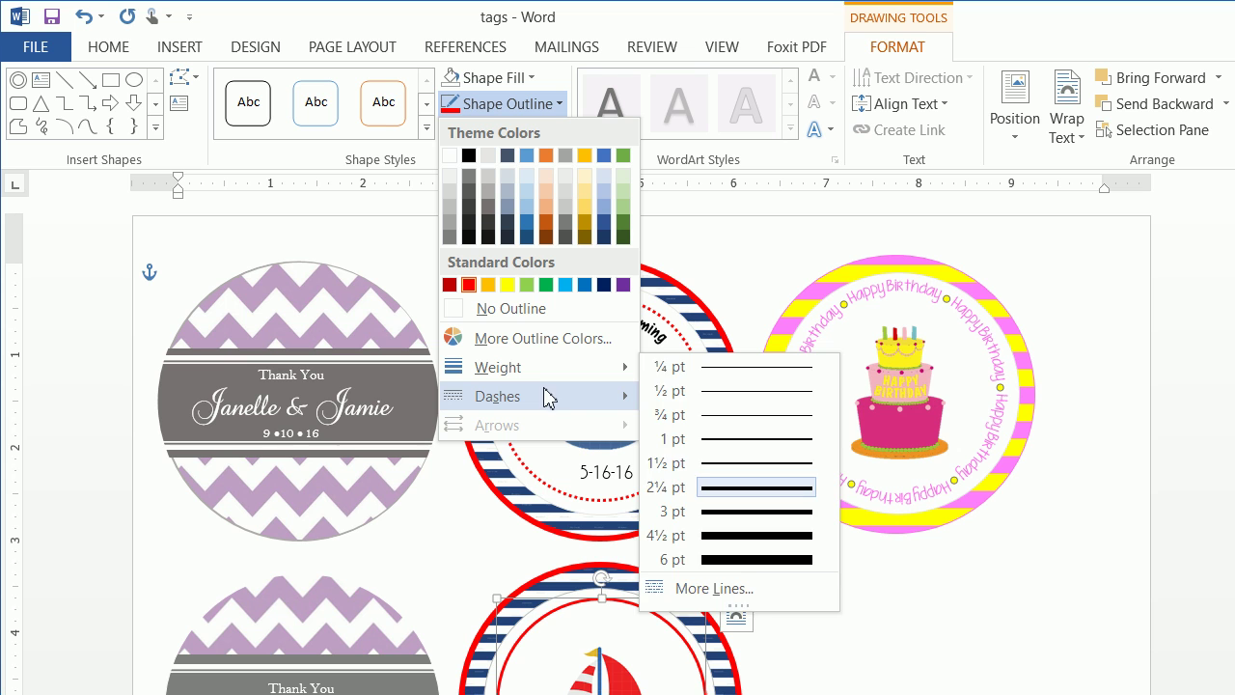
mouse_move(549, 398)
click(665, 425)
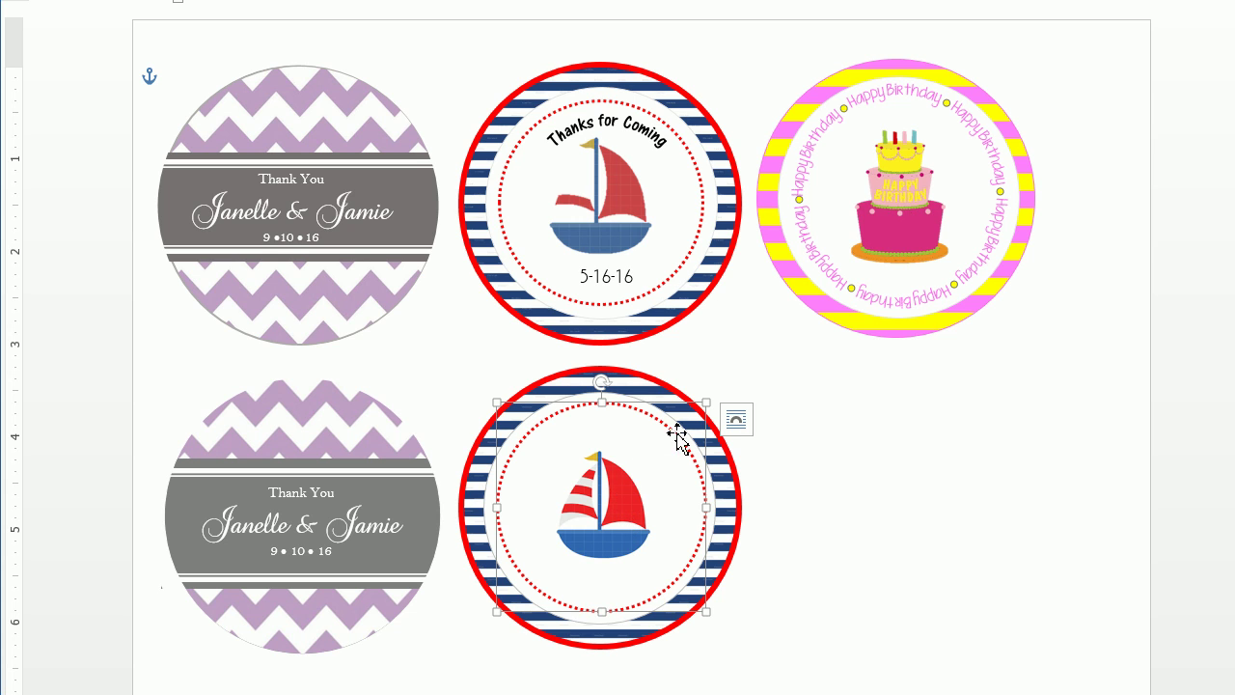
Enlarge the sailboat picture slightly and recenter it inside the dotted red circle.
click(606, 499)
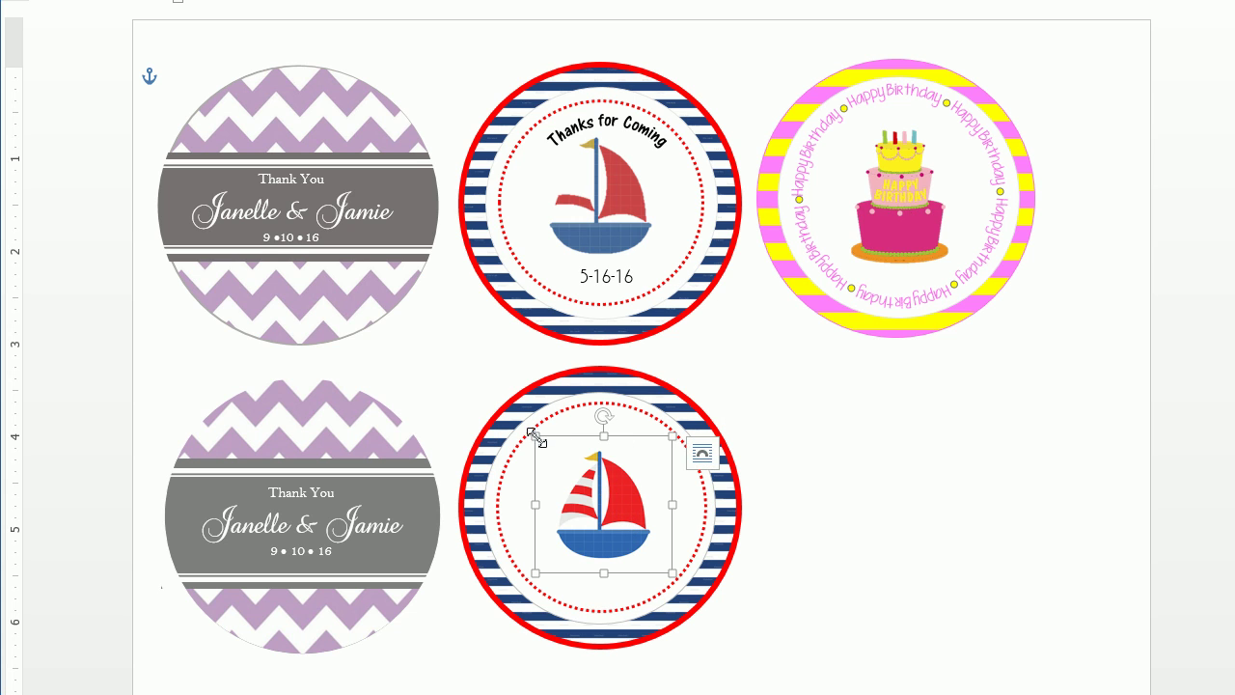
drag(538, 437, 524, 424)
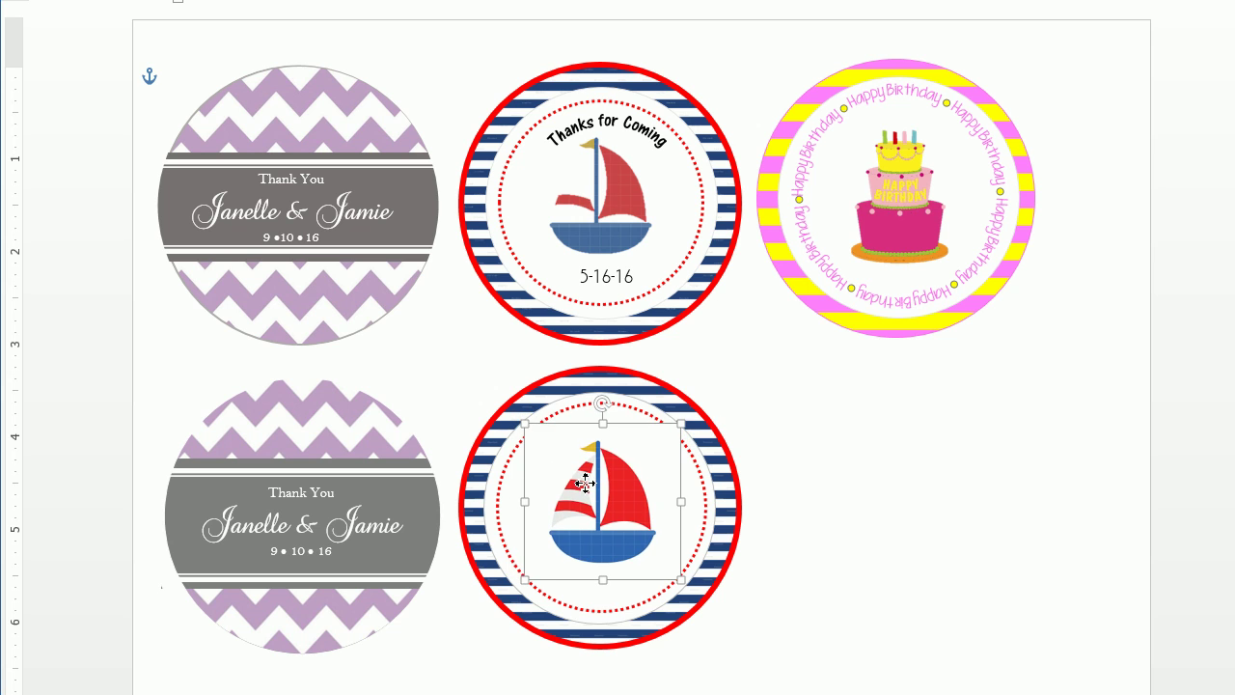
drag(586, 485, 582, 488)
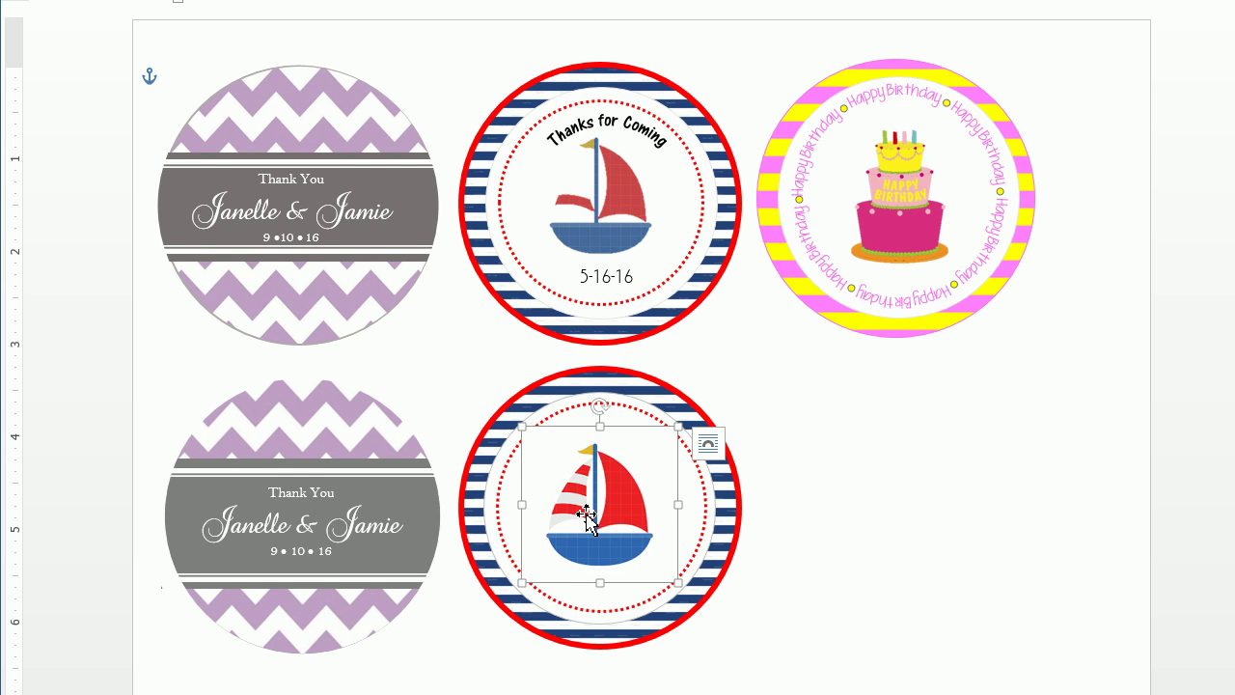
Enlarge the sailboat picture a little more and adjust its position inside the dotted red circle.
click(918, 538)
click(566, 473)
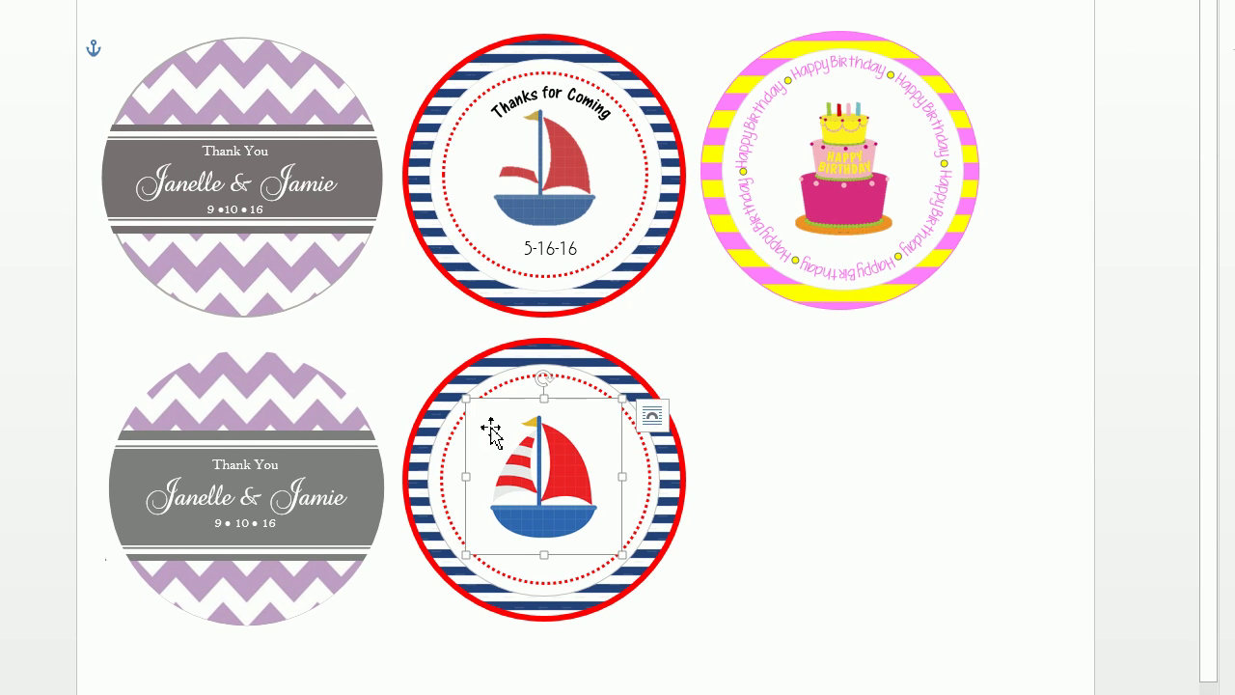
drag(467, 398, 461, 394)
drag(511, 453, 516, 460)
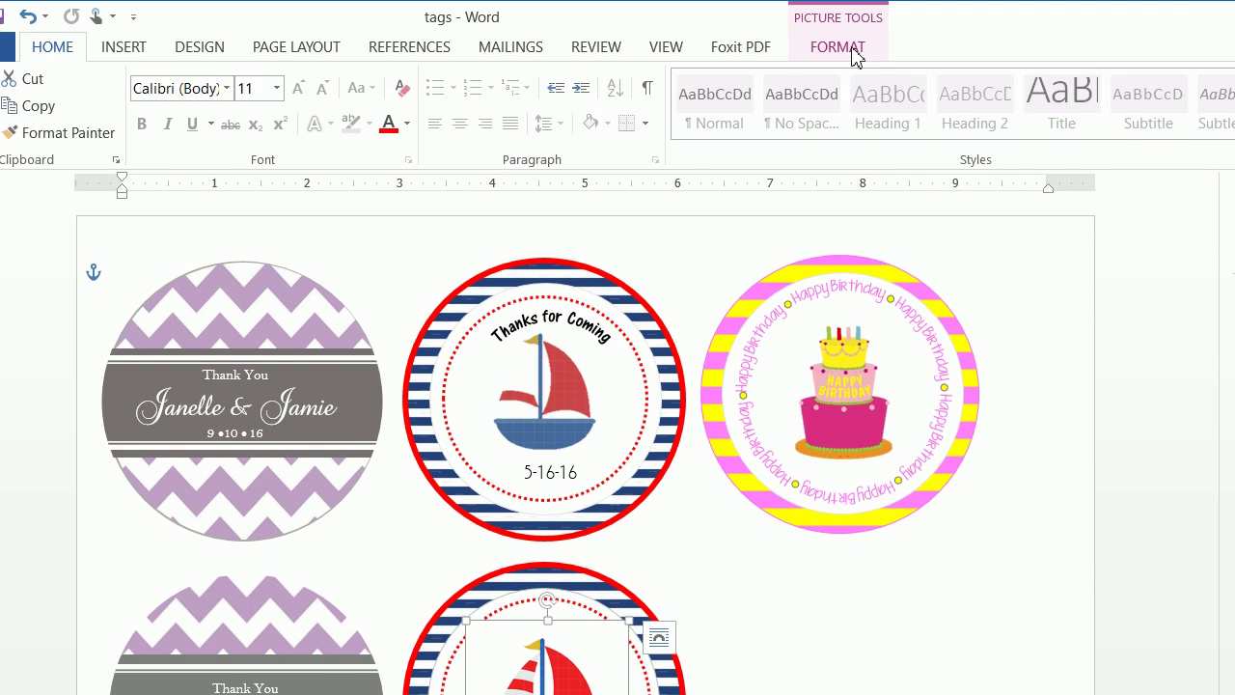
Remove the background of the sailboat picture, widening the marked area to take in the whole boat, and keep the changes.
click(855, 50)
click(67, 116)
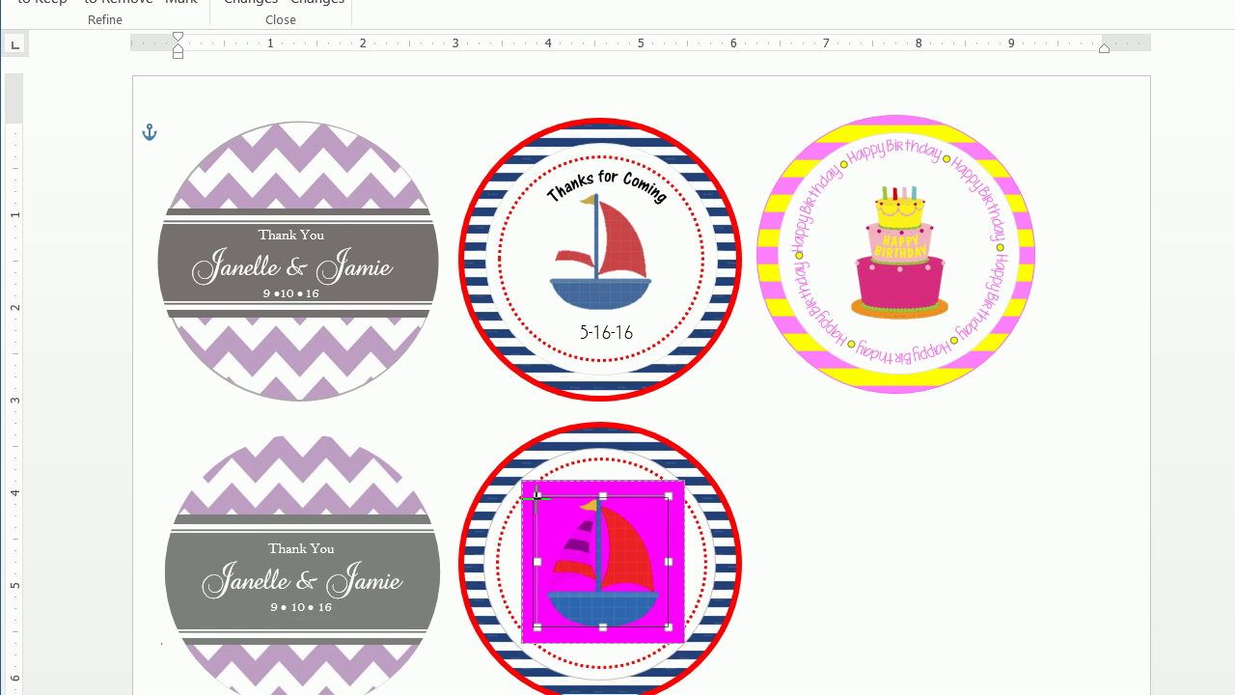
drag(536, 495, 533, 491)
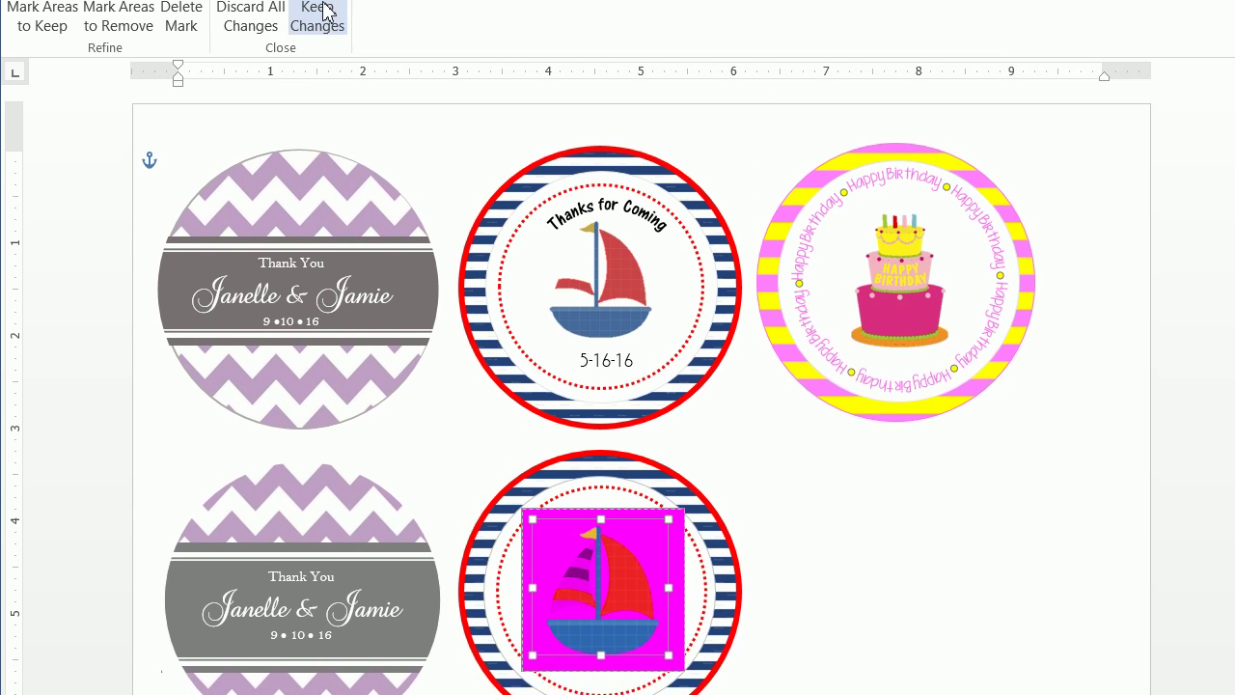
click(318, 123)
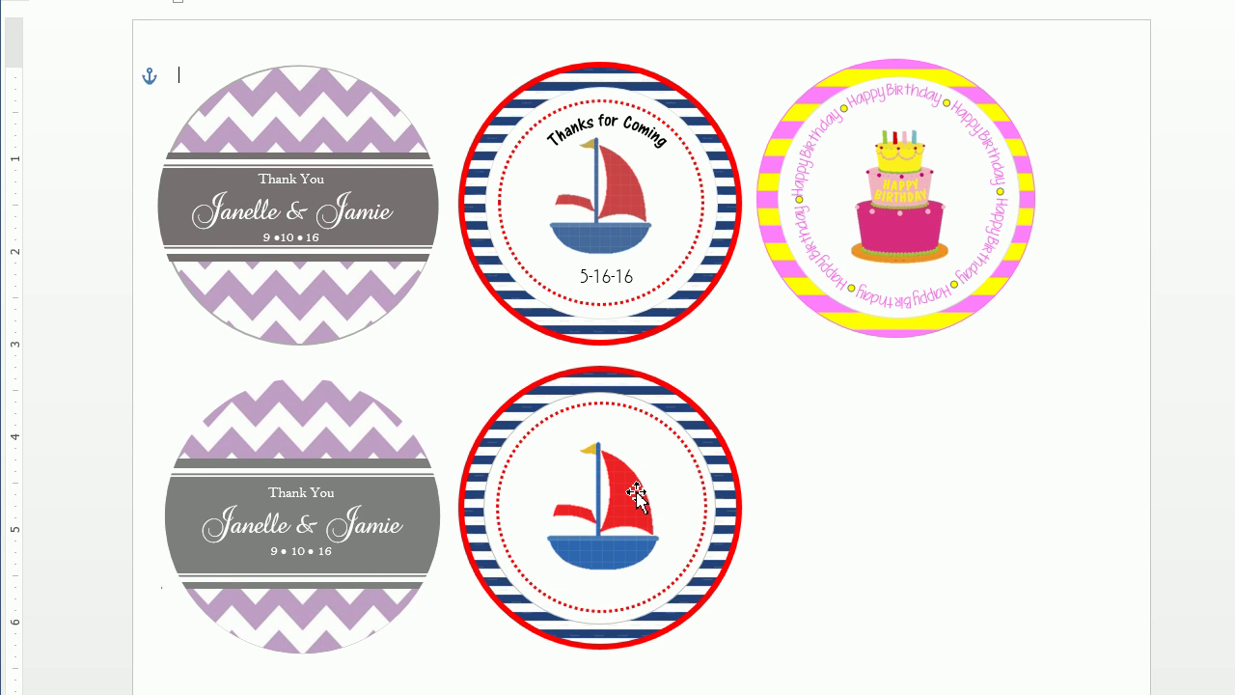
Try the pale washed-out recolor on the new tag's sailboat picture, and restore the picture's original colors.
click(636, 494)
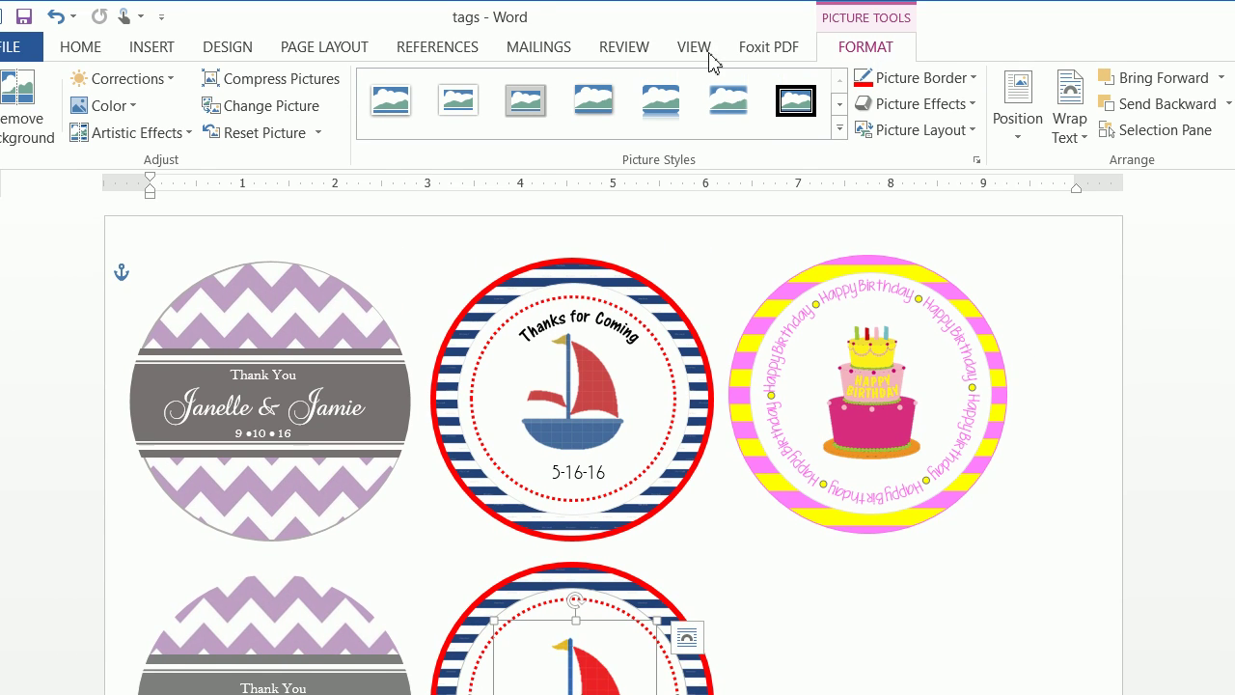
click(161, 106)
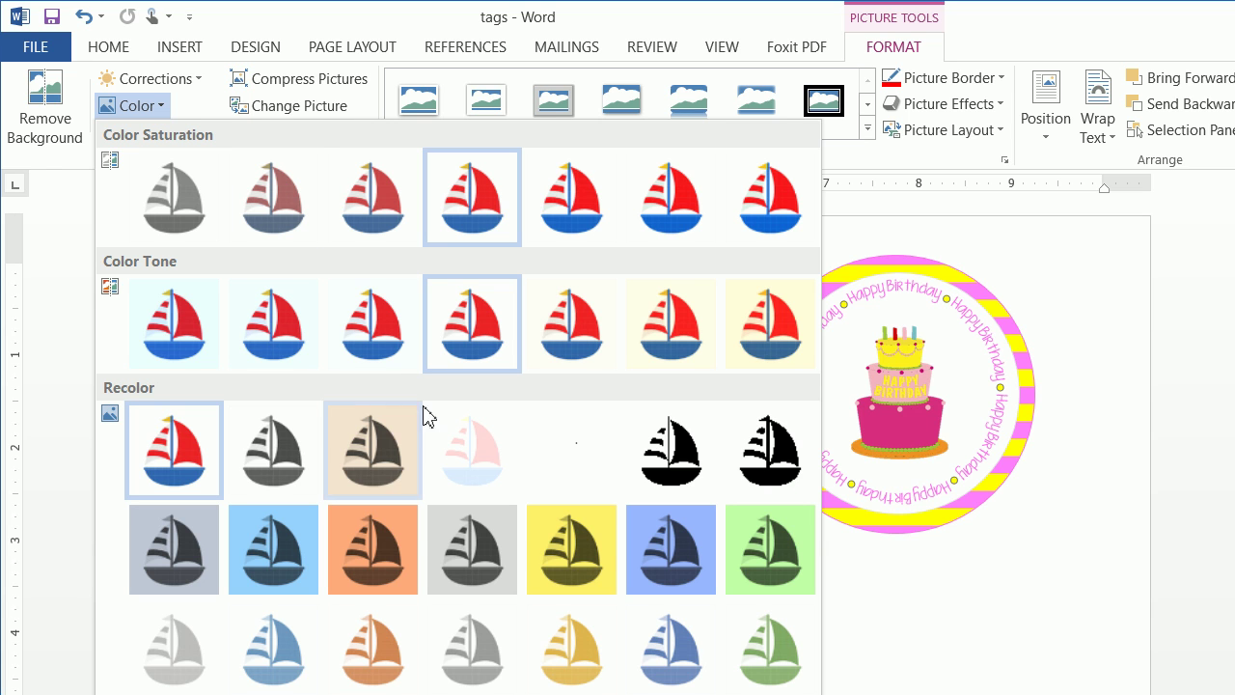
click(464, 457)
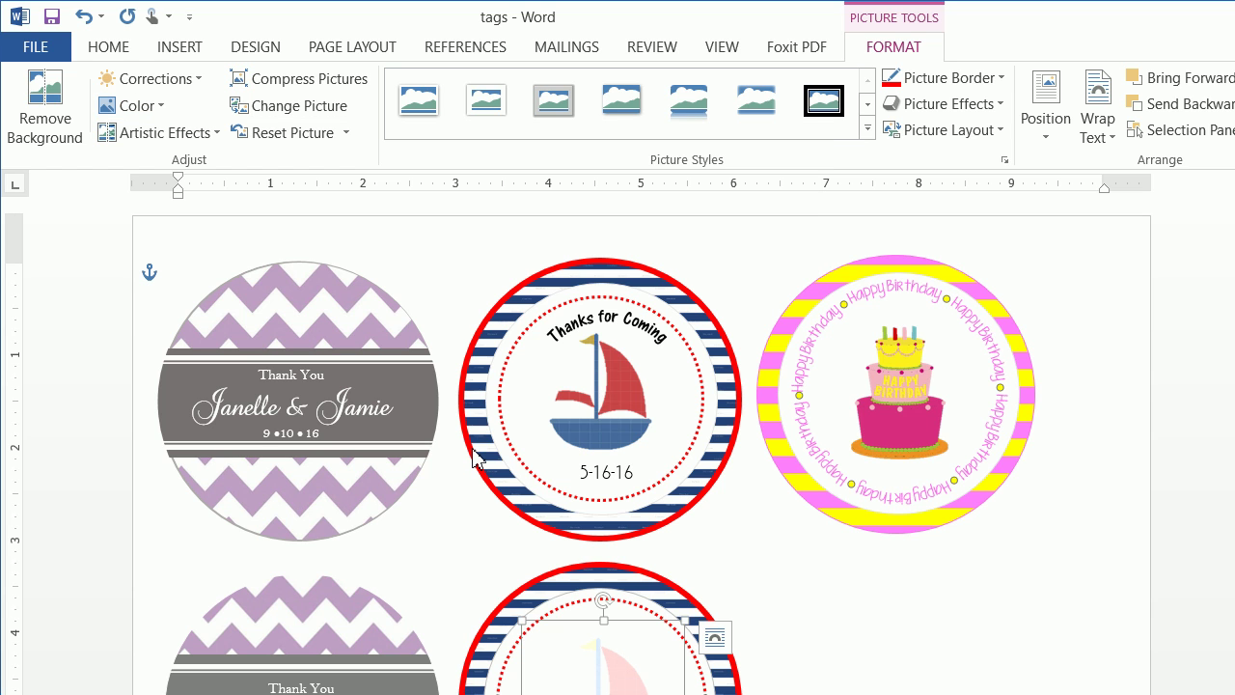
click(133, 108)
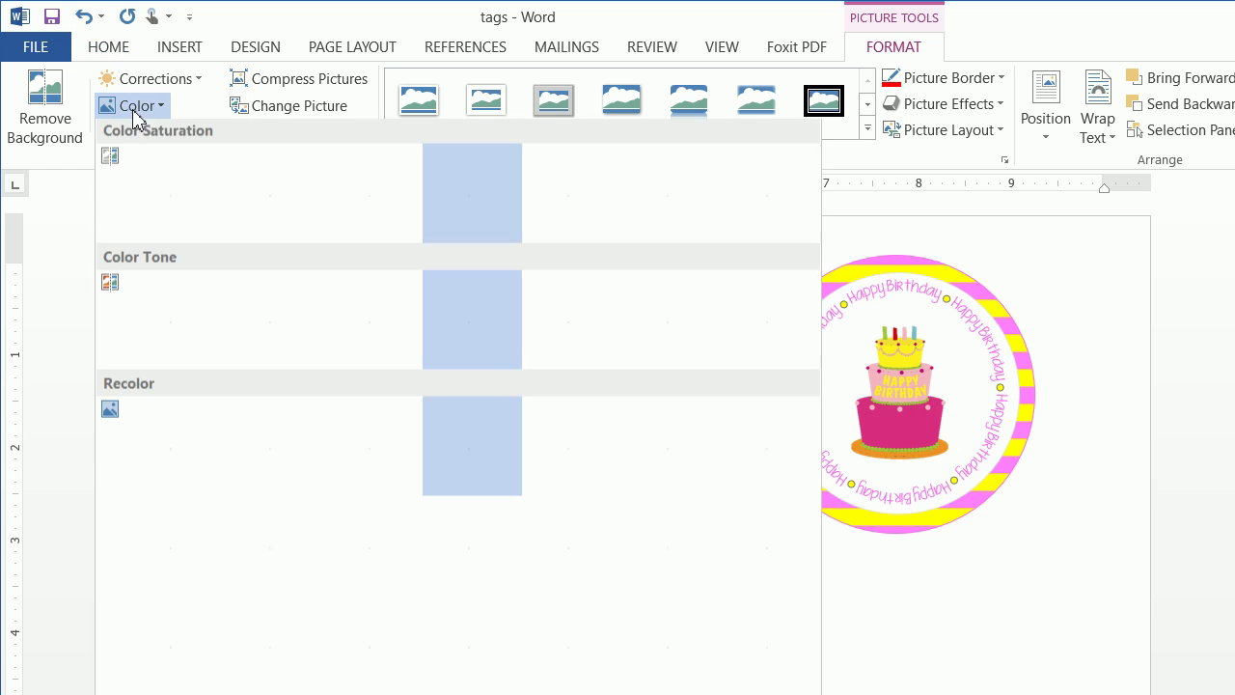
click(150, 454)
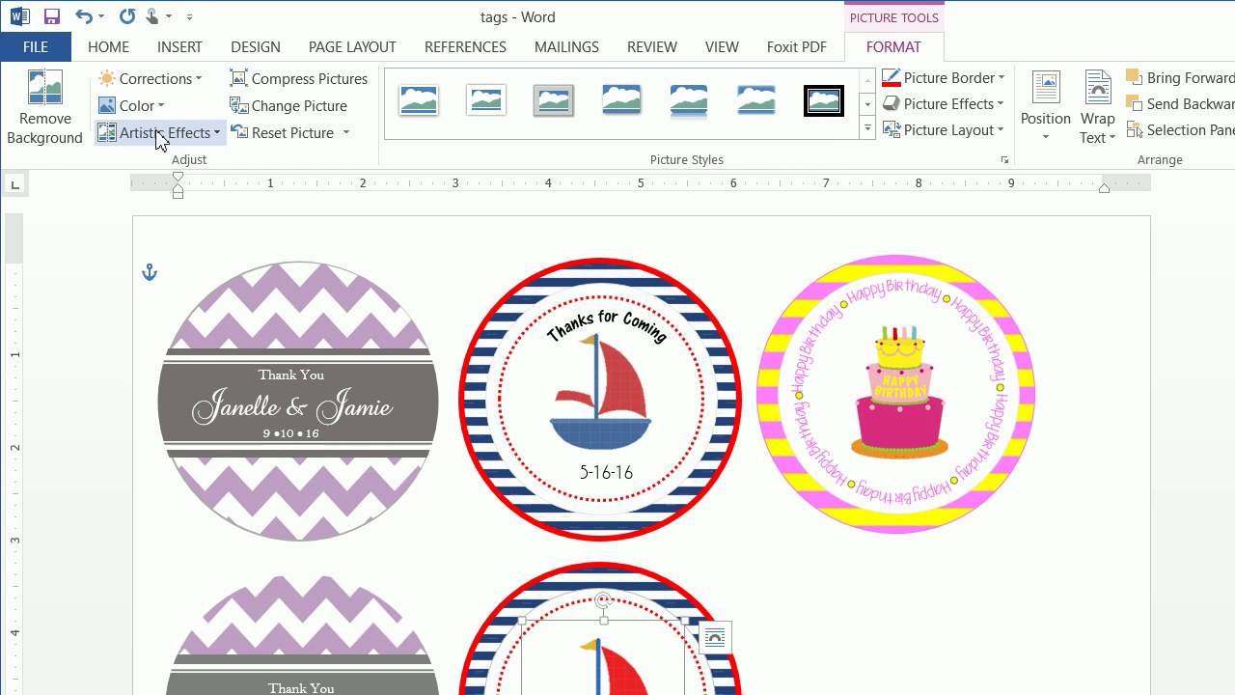
Apply the strongest sharpening correction to the sailboat picture.
click(160, 79)
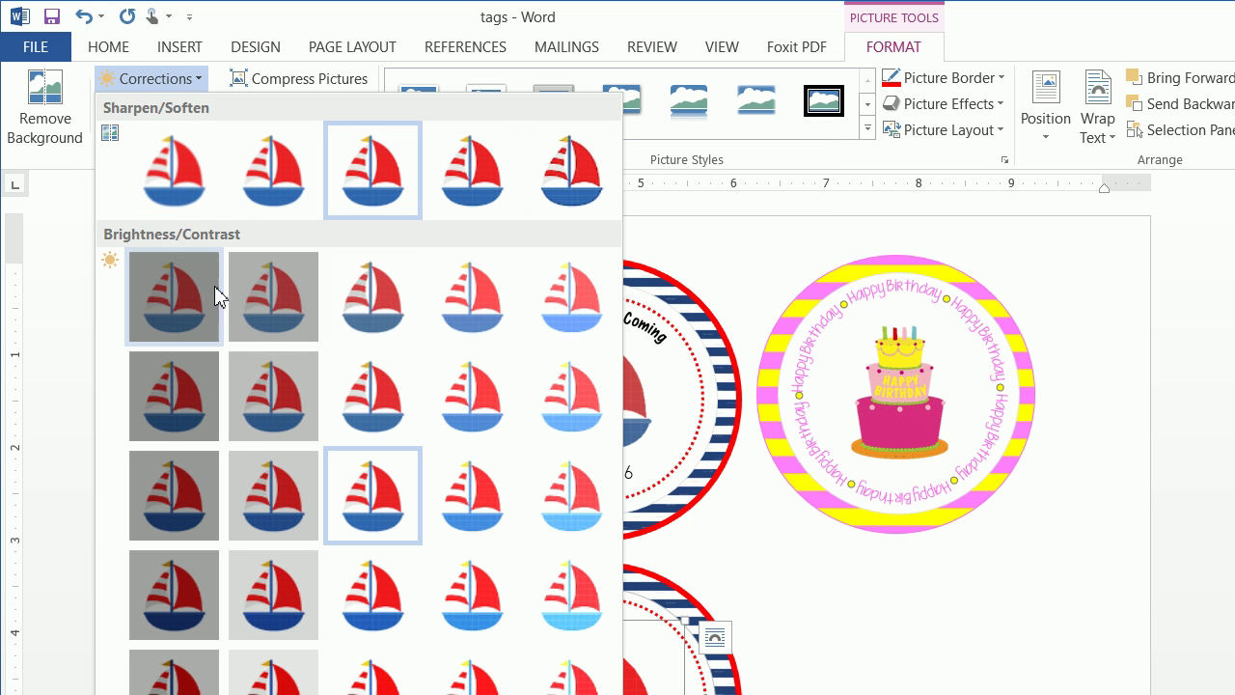
click(573, 184)
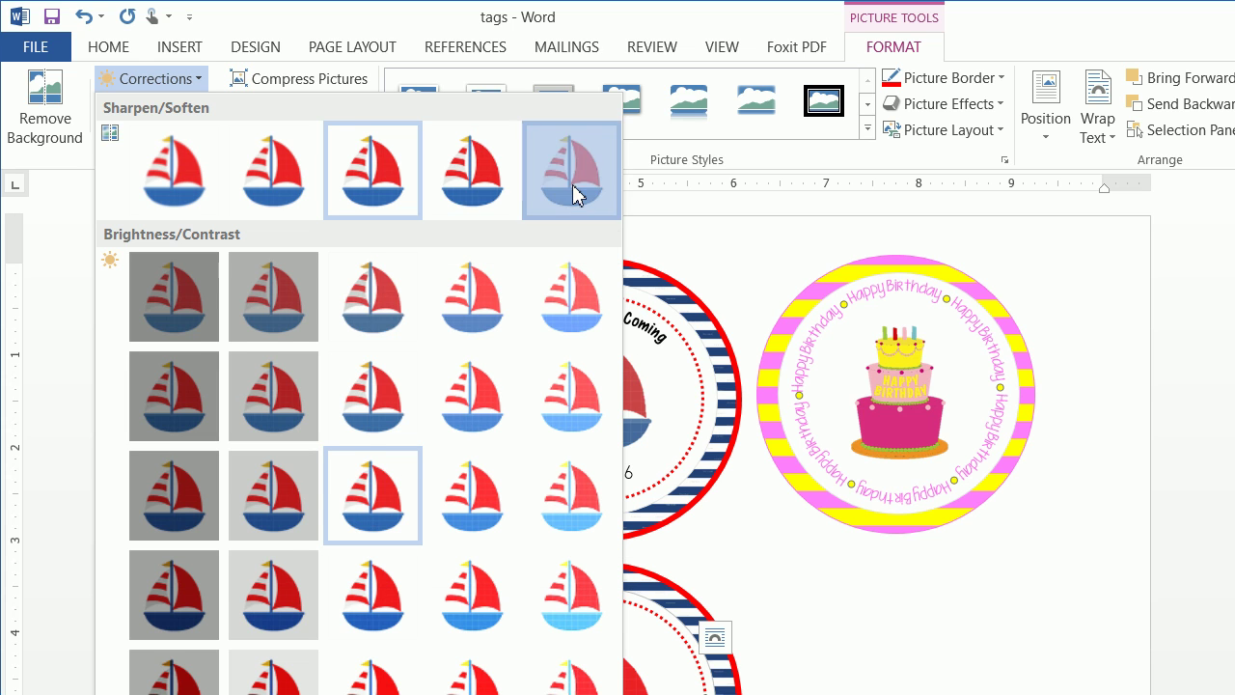
click(151, 108)
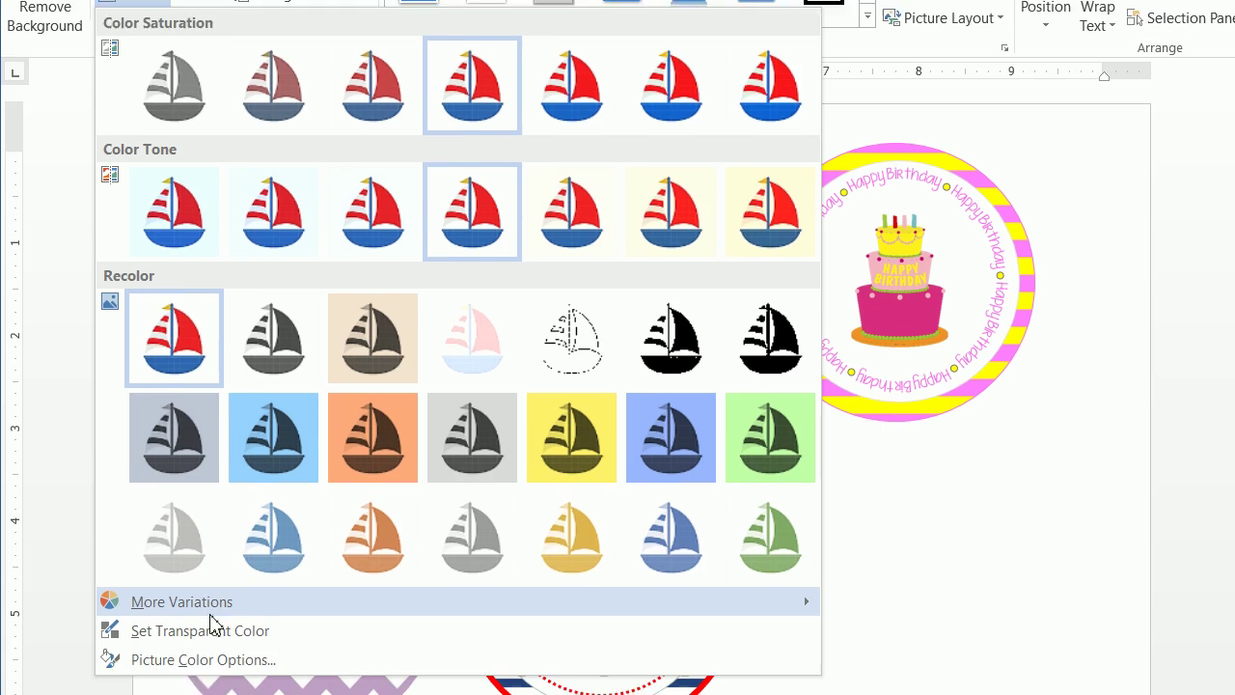
click(211, 627)
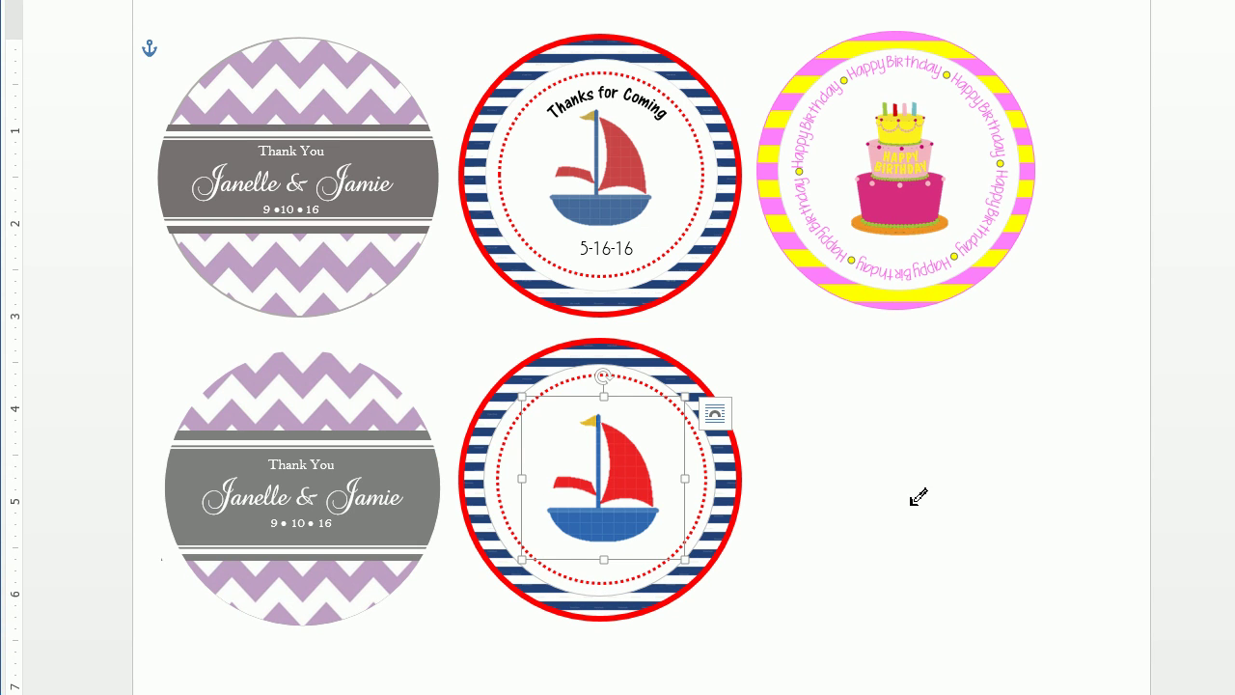
click(897, 383)
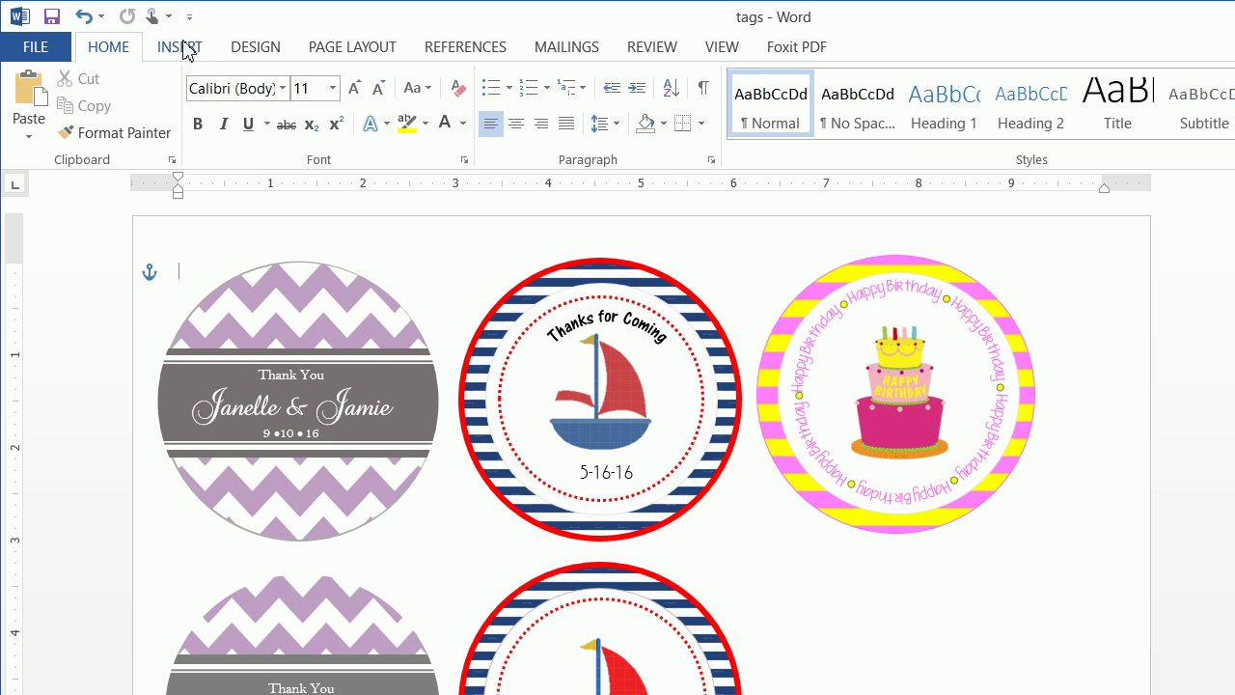
Draw a text box over the upper part of the new sailboat tag, widen it and enter "Thanks for Coming".
click(180, 47)
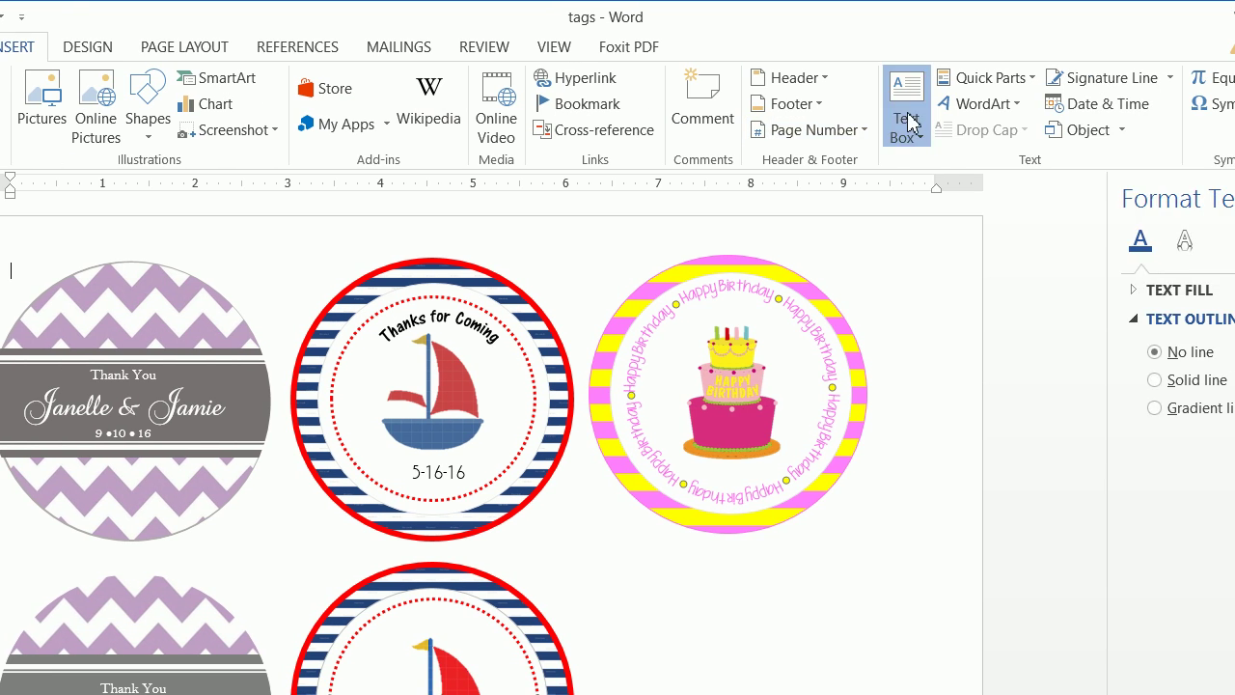
click(908, 121)
click(918, 600)
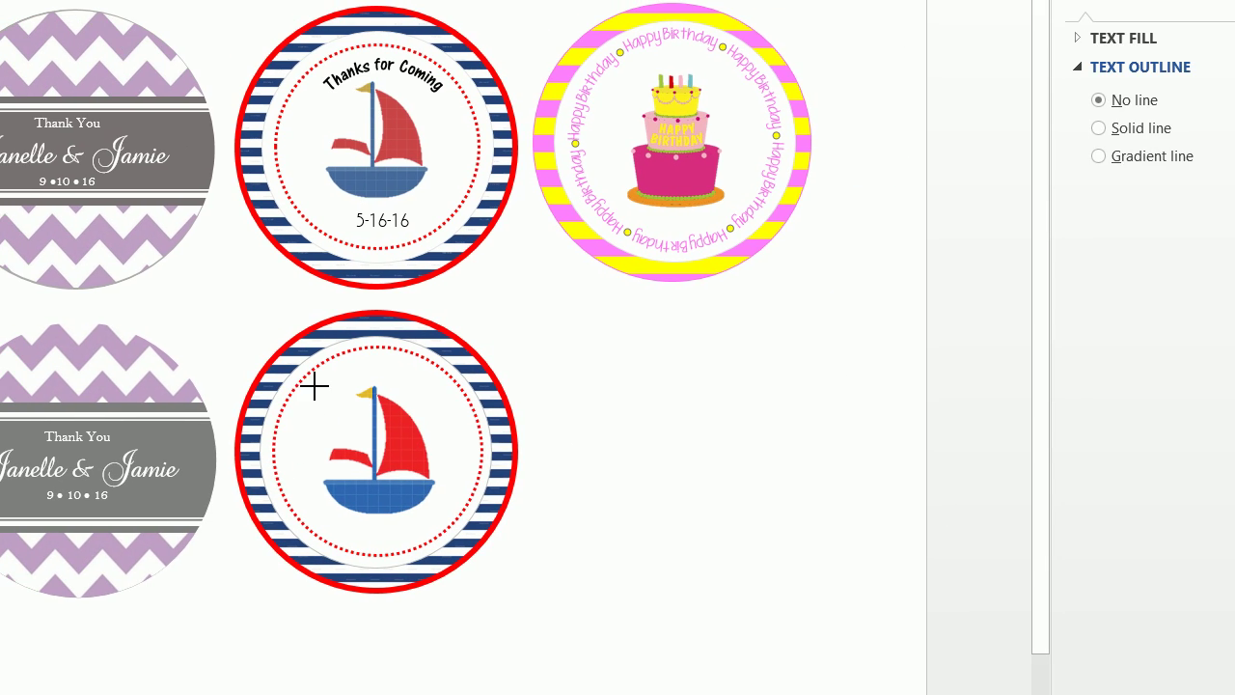
click(628, 383)
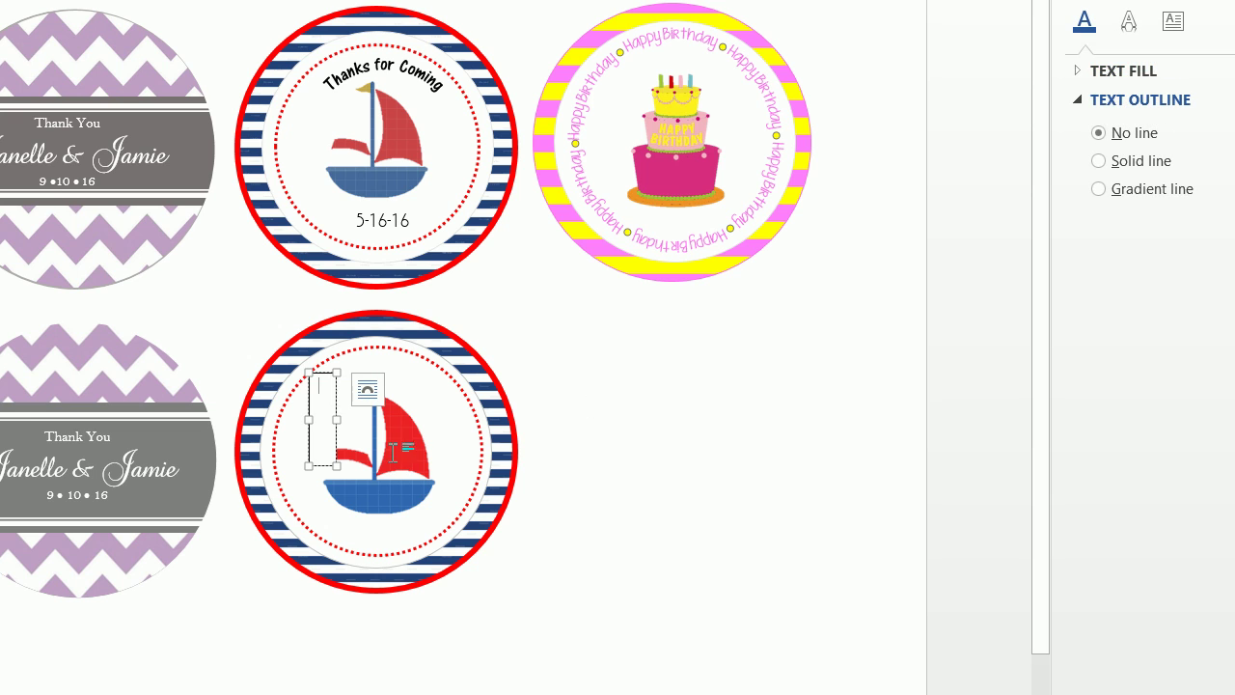
drag(334, 421, 480, 420)
drag(361, 381, 348, 373)
text(Thanks for Coming)
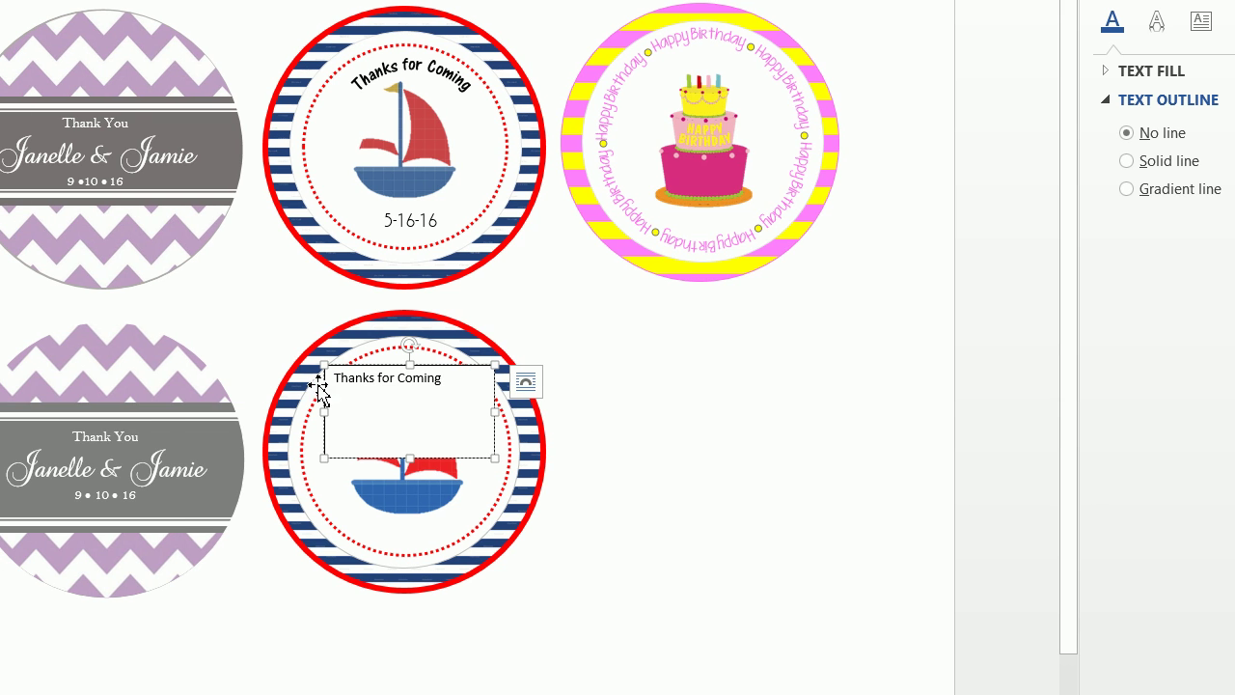
Center the "Thanks for Coming" text and set its font to AR CENA at size 18.
drag(444, 386, 330, 378)
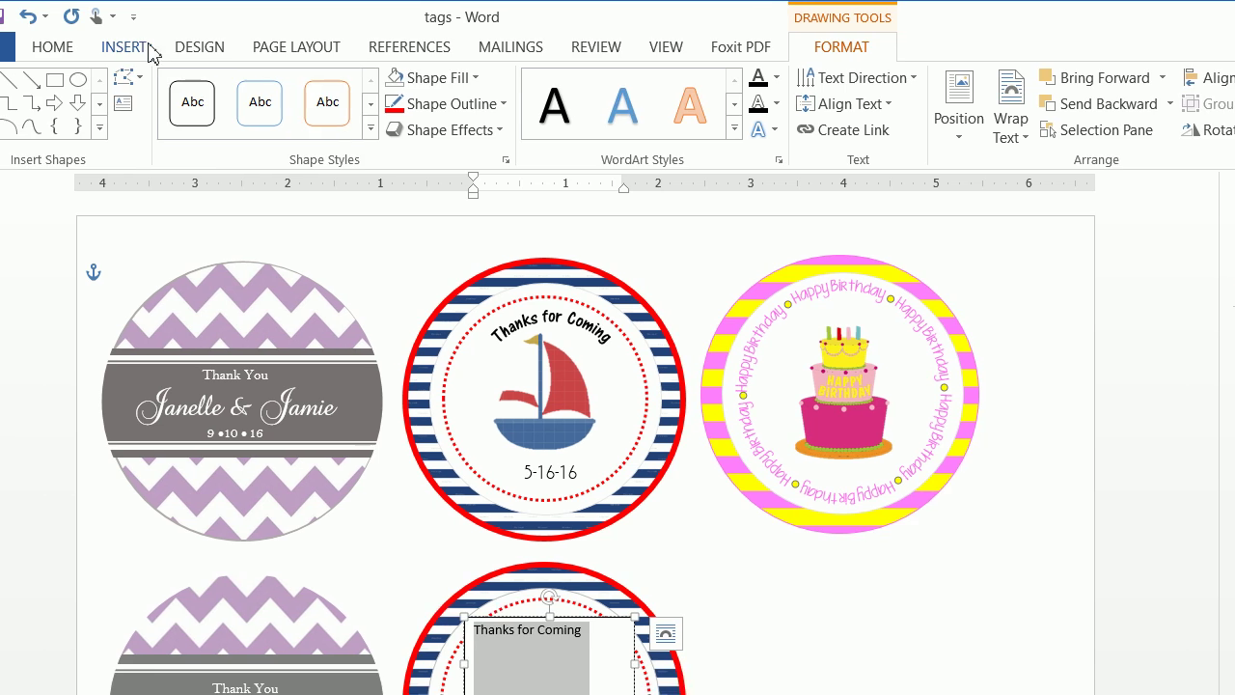
click(52, 47)
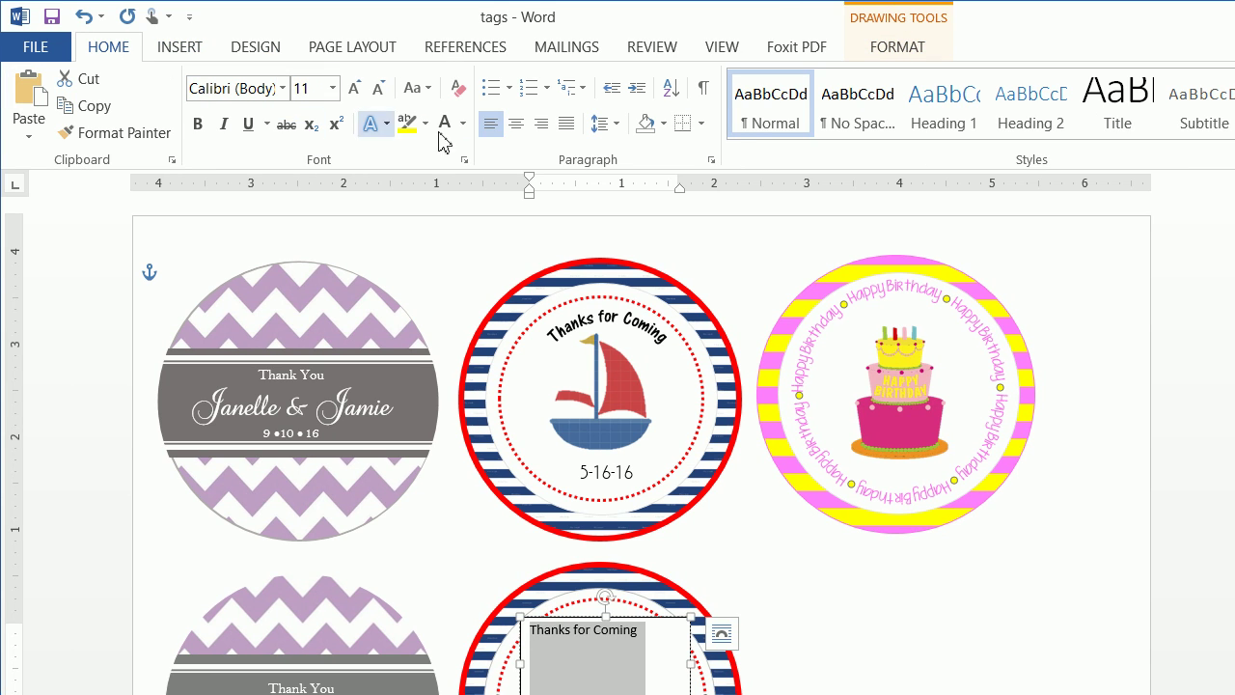
click(516, 125)
click(284, 89)
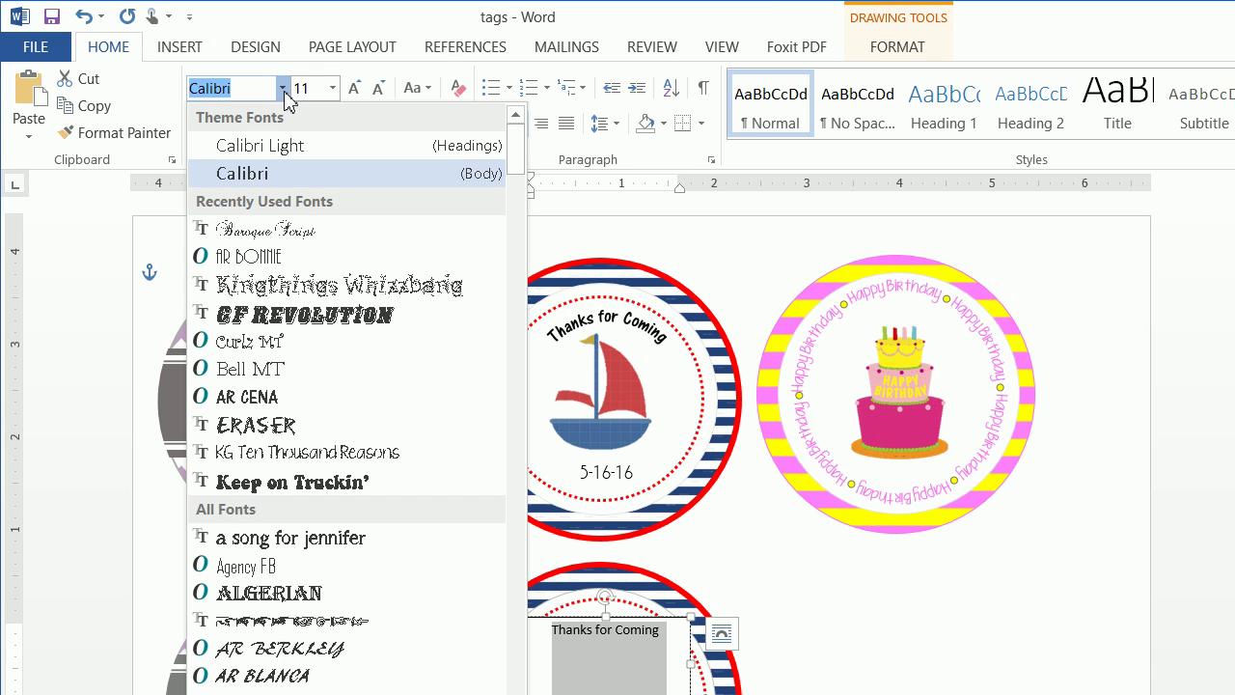
click(289, 398)
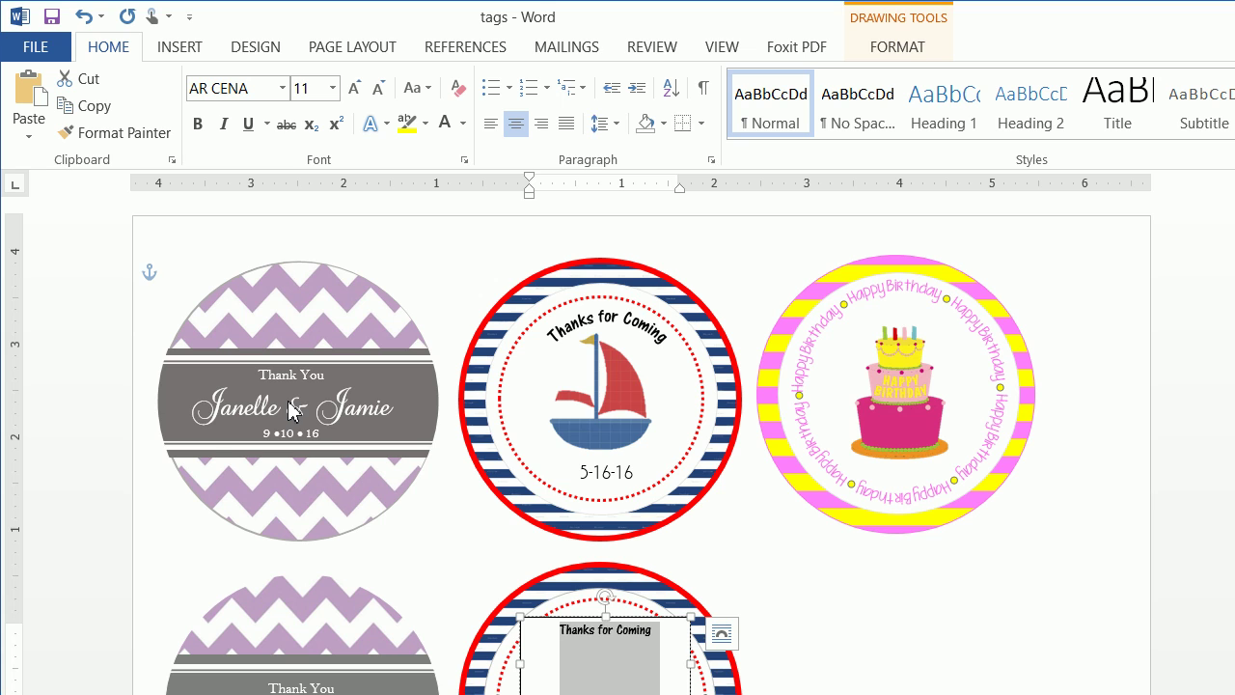
click(312, 88)
text(18)
key(Return)
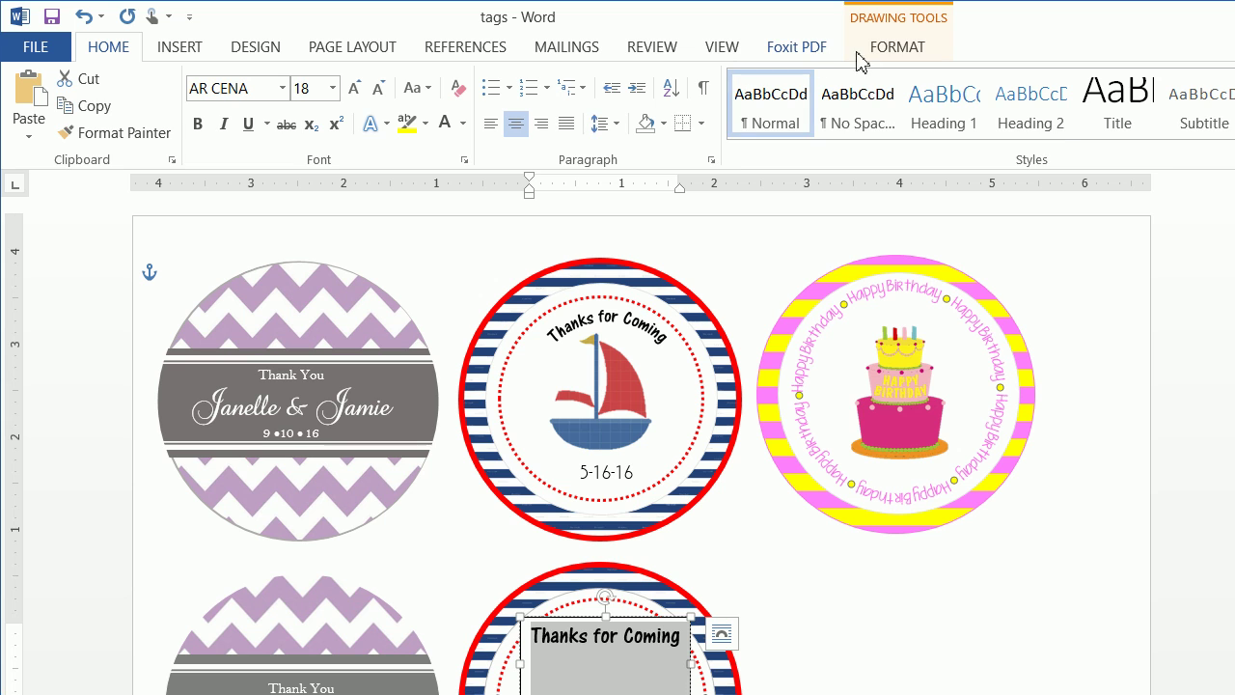
Apply the Arch Up text transform to "Thanks for Coming" so it curves along the circle.
click(886, 51)
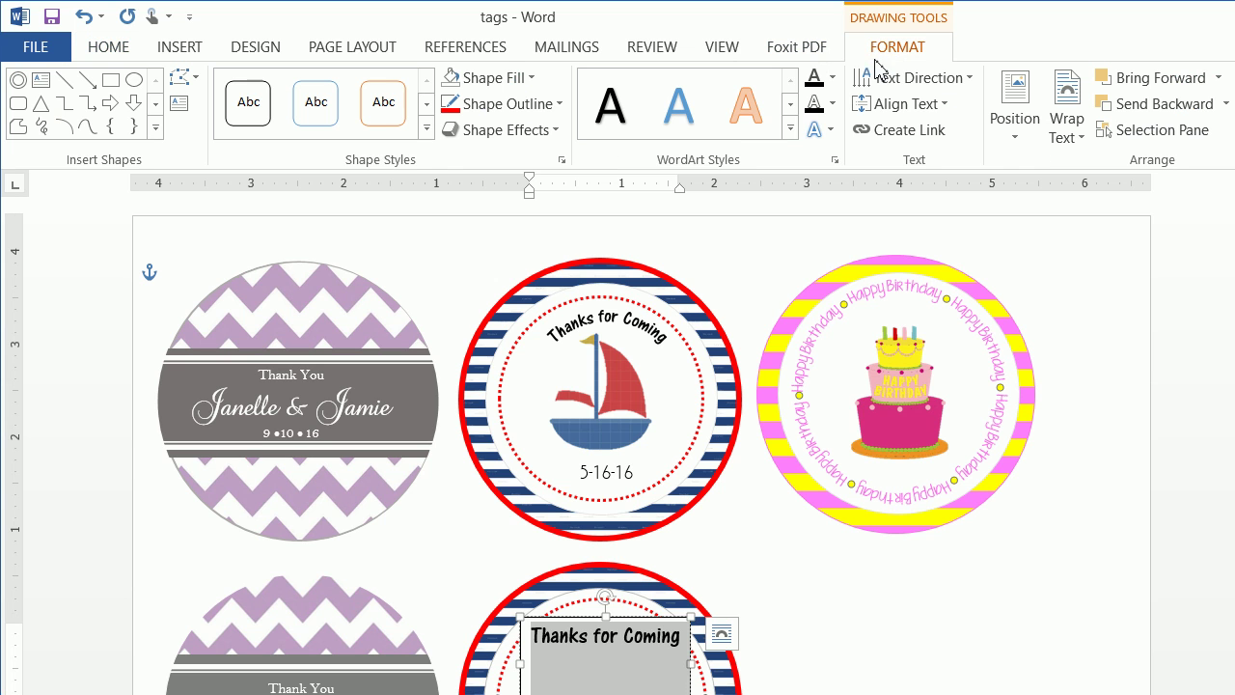
click(825, 135)
mouse_move(875, 444)
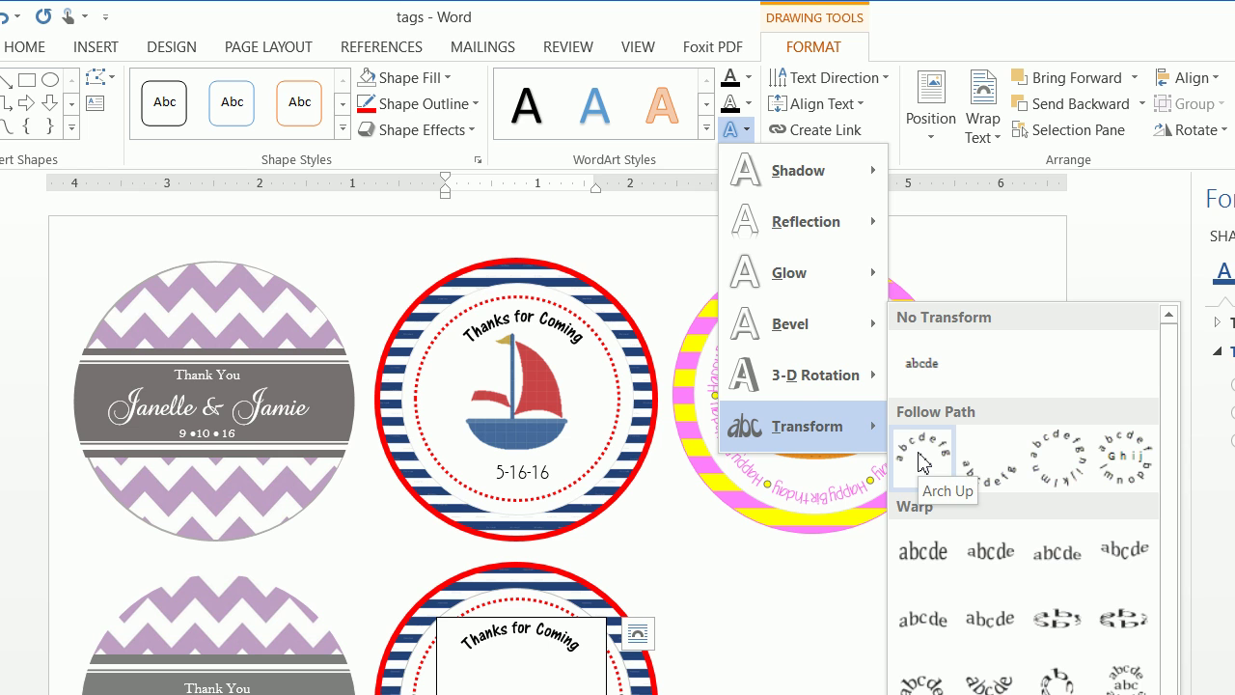
click(921, 463)
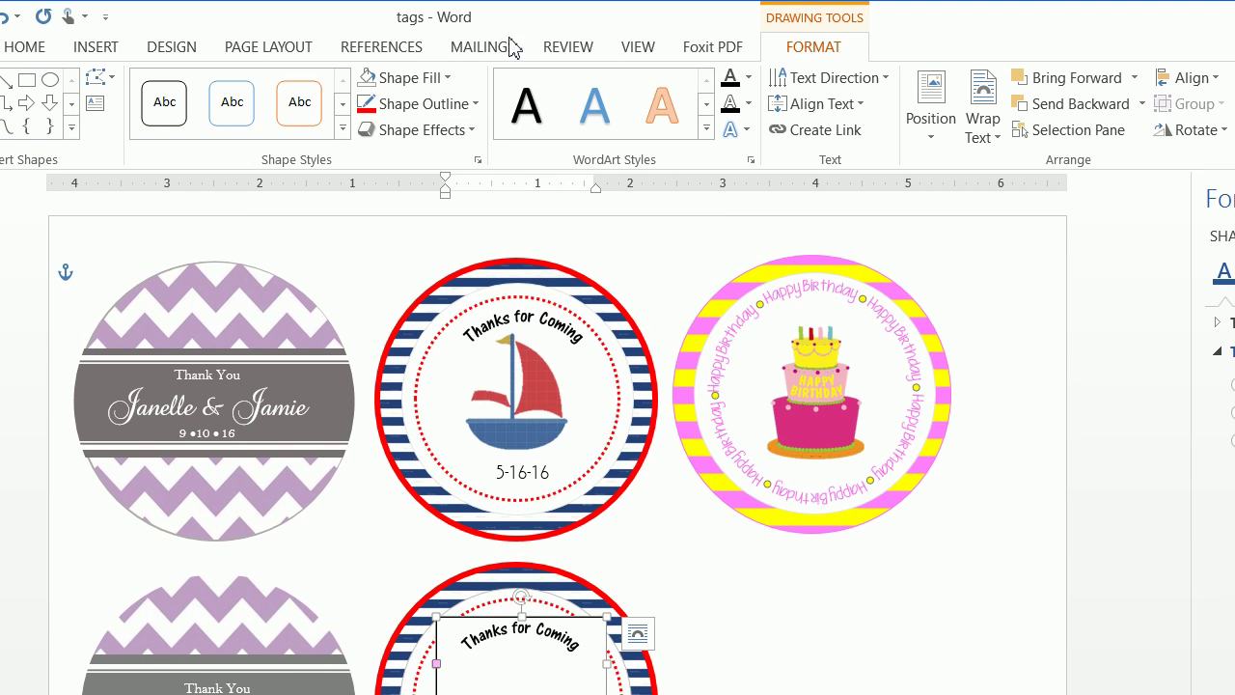
Give the "Thanks for Coming" text box no fill and no outline, and move it up slightly above the sailboat.
click(447, 77)
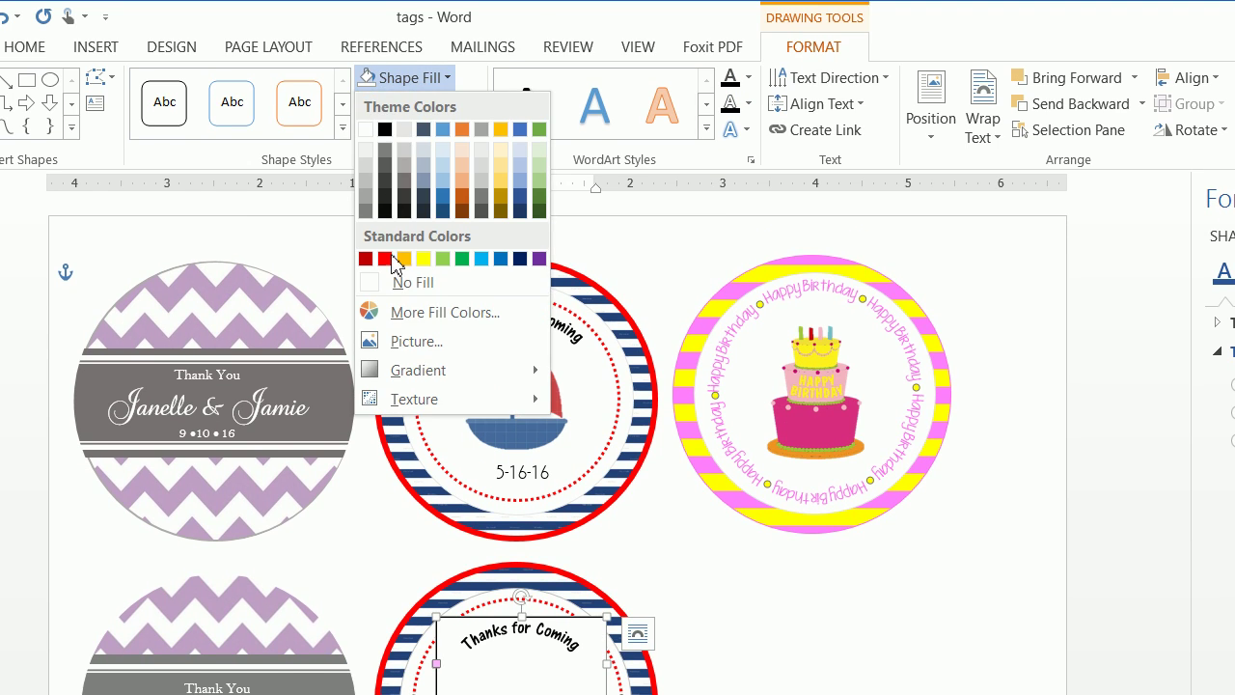
click(396, 299)
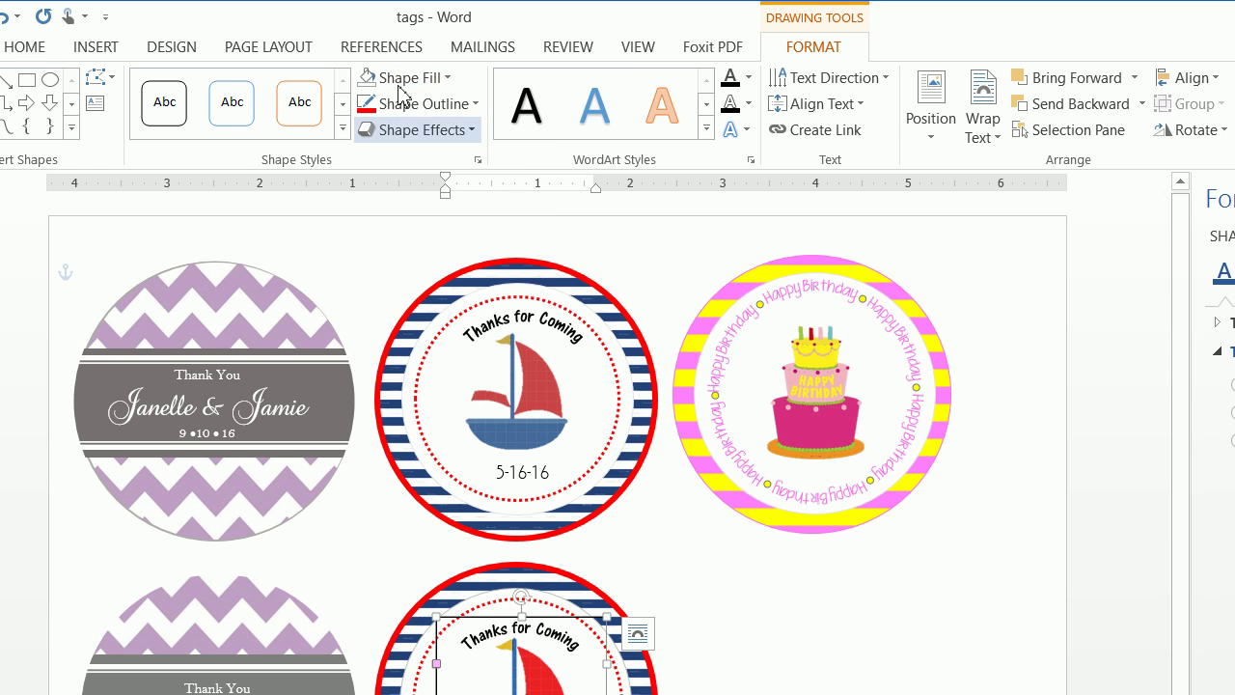
click(417, 103)
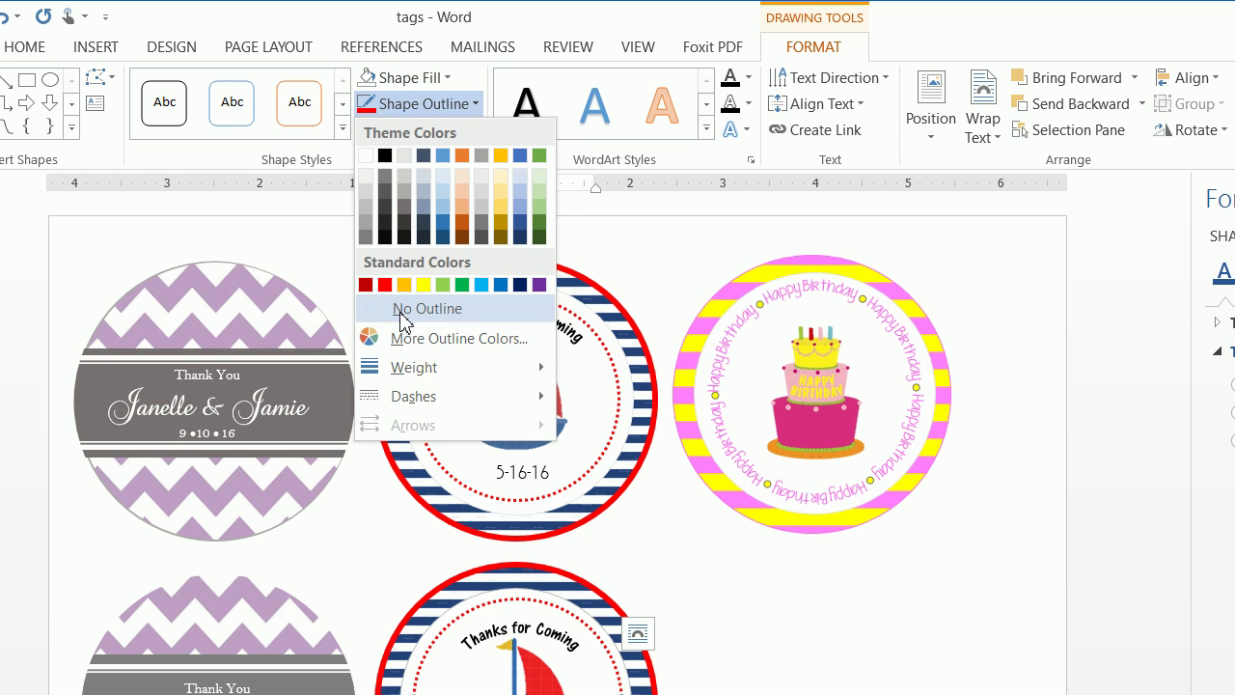
click(402, 309)
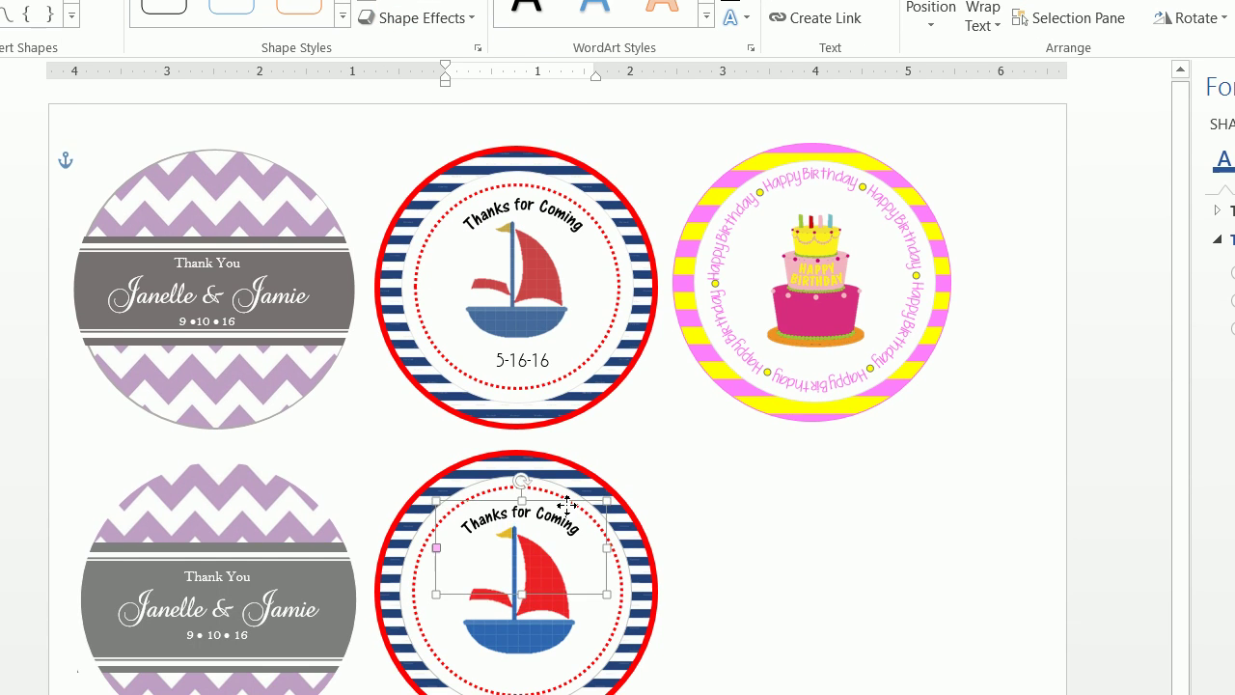
drag(568, 504, 567, 495)
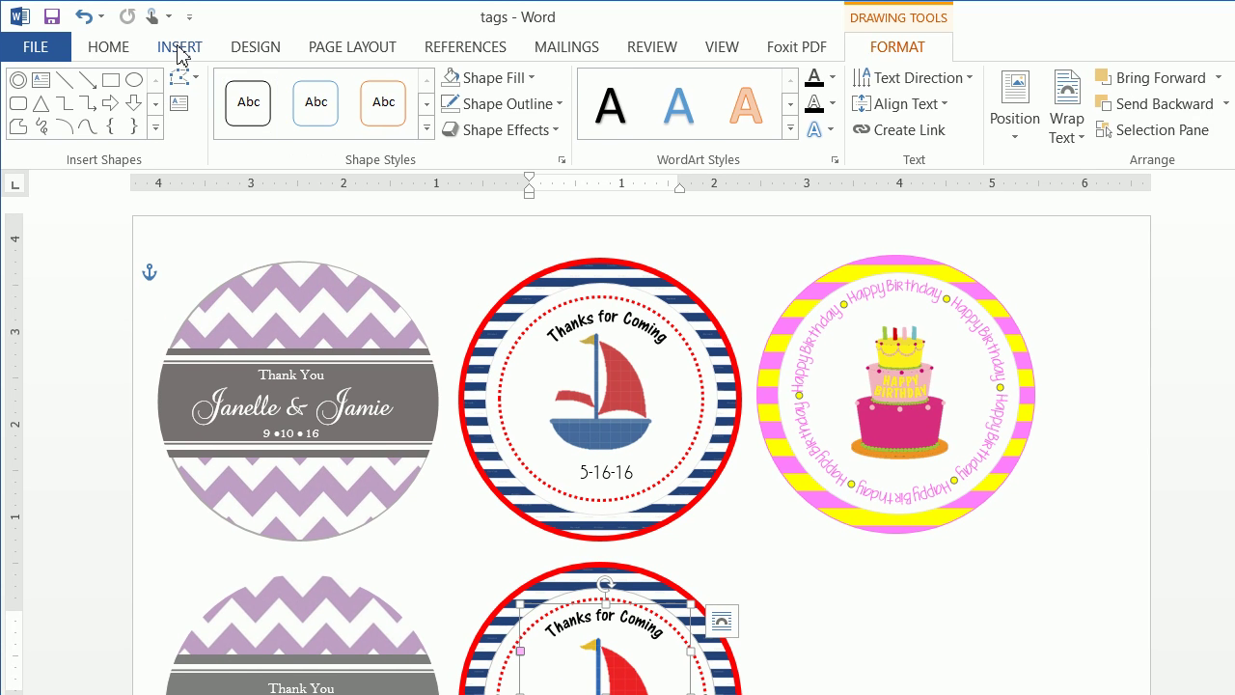
Draw a text box just below the sailboat on the new tag and enter the date "5-16-16".
click(179, 49)
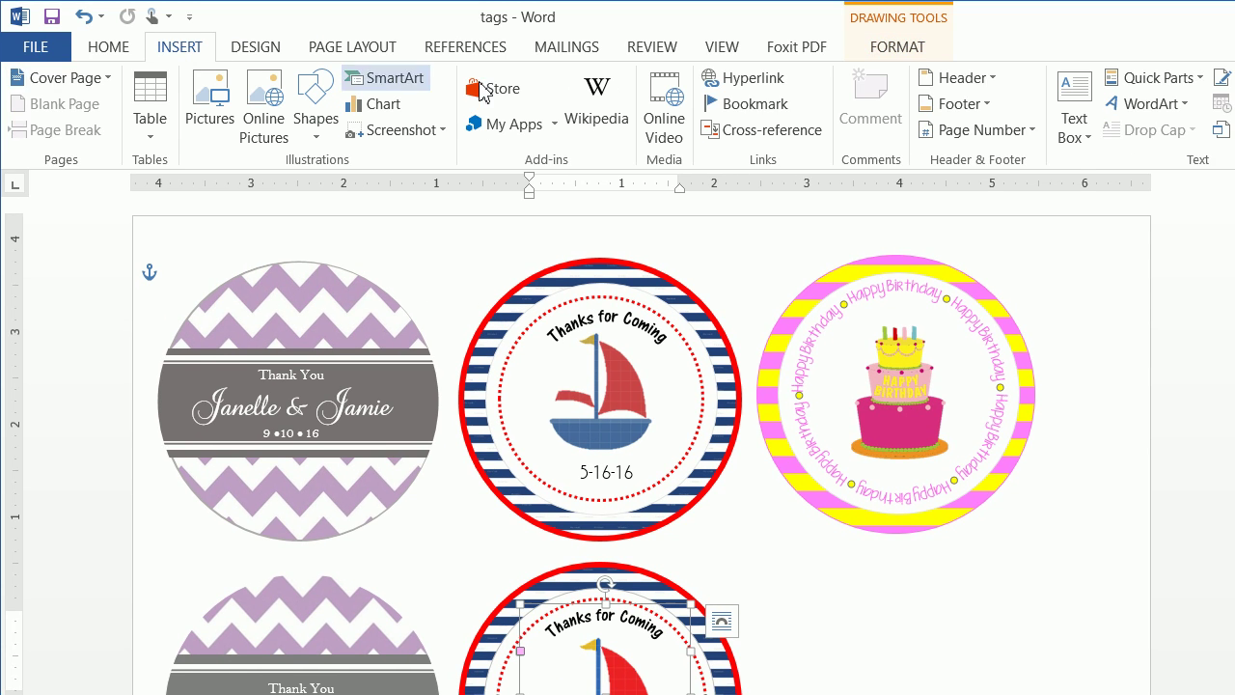
click(1047, 111)
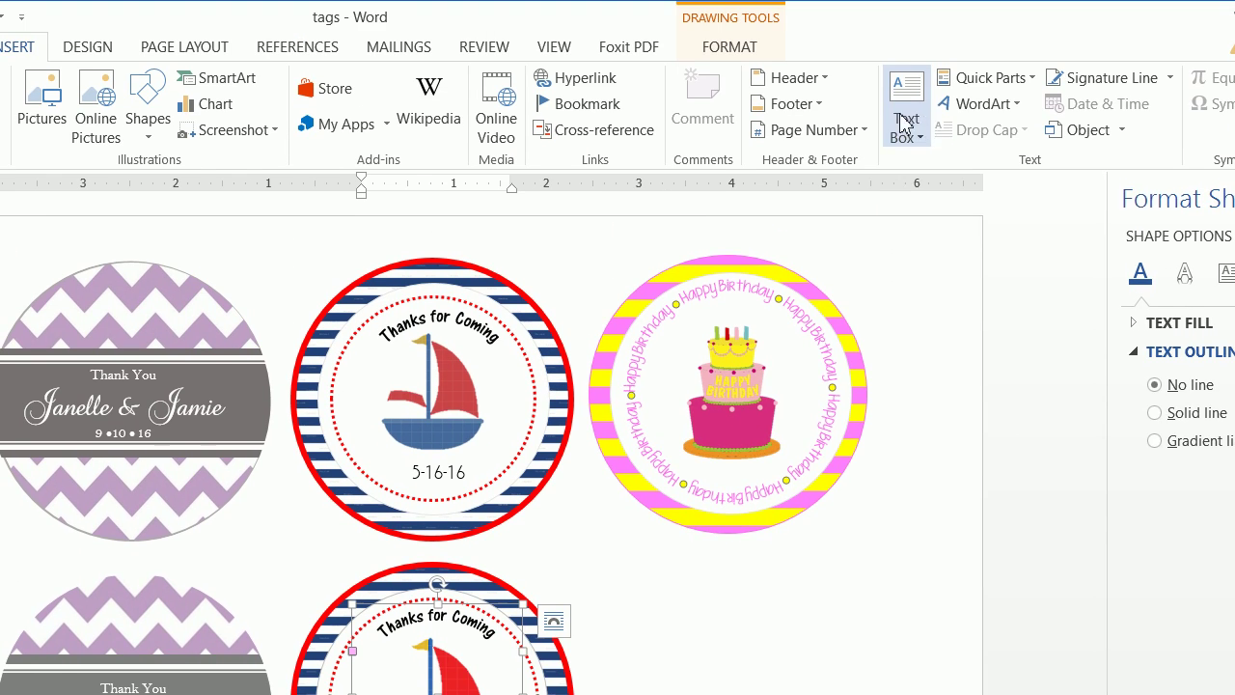
click(904, 124)
click(924, 193)
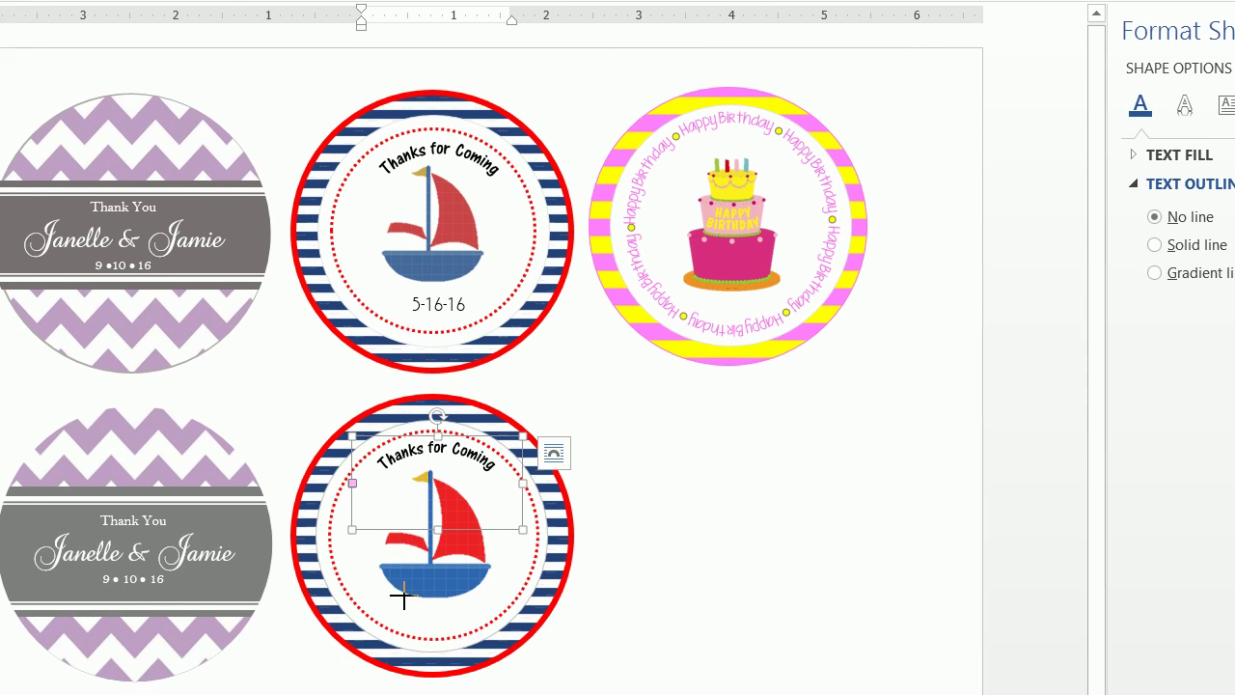
drag(379, 694, 441, 694)
drag(441, 518, 499, 524)
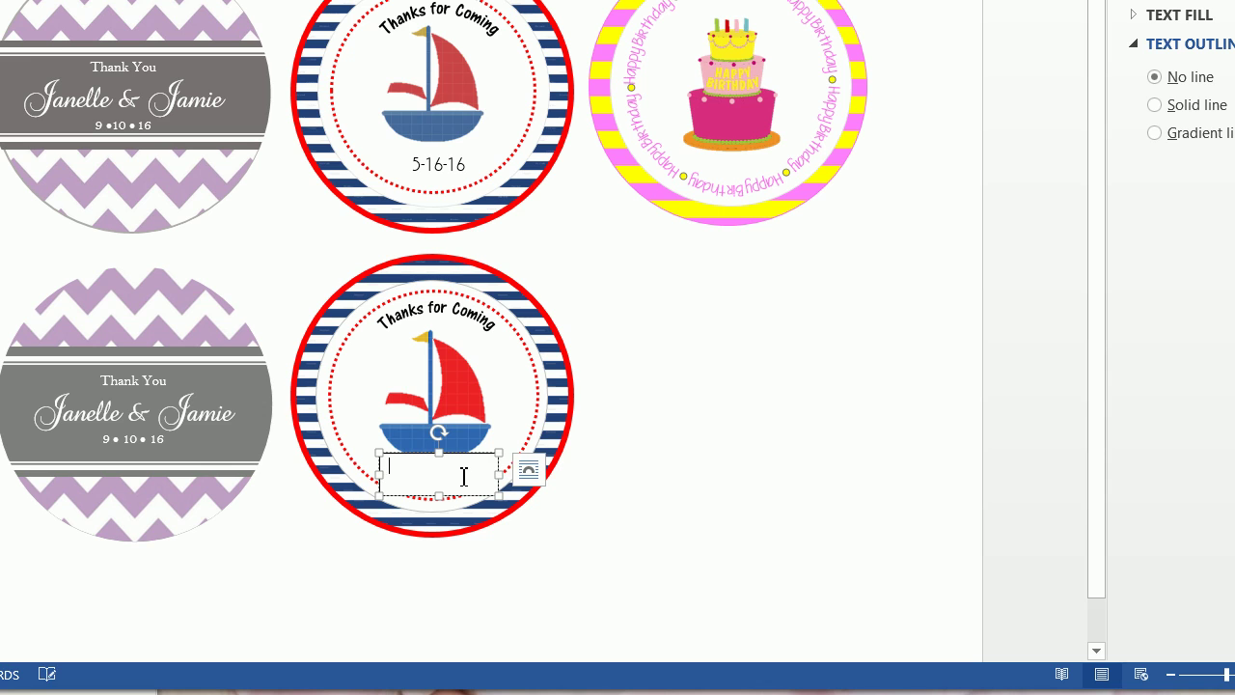
text(5-16-16)
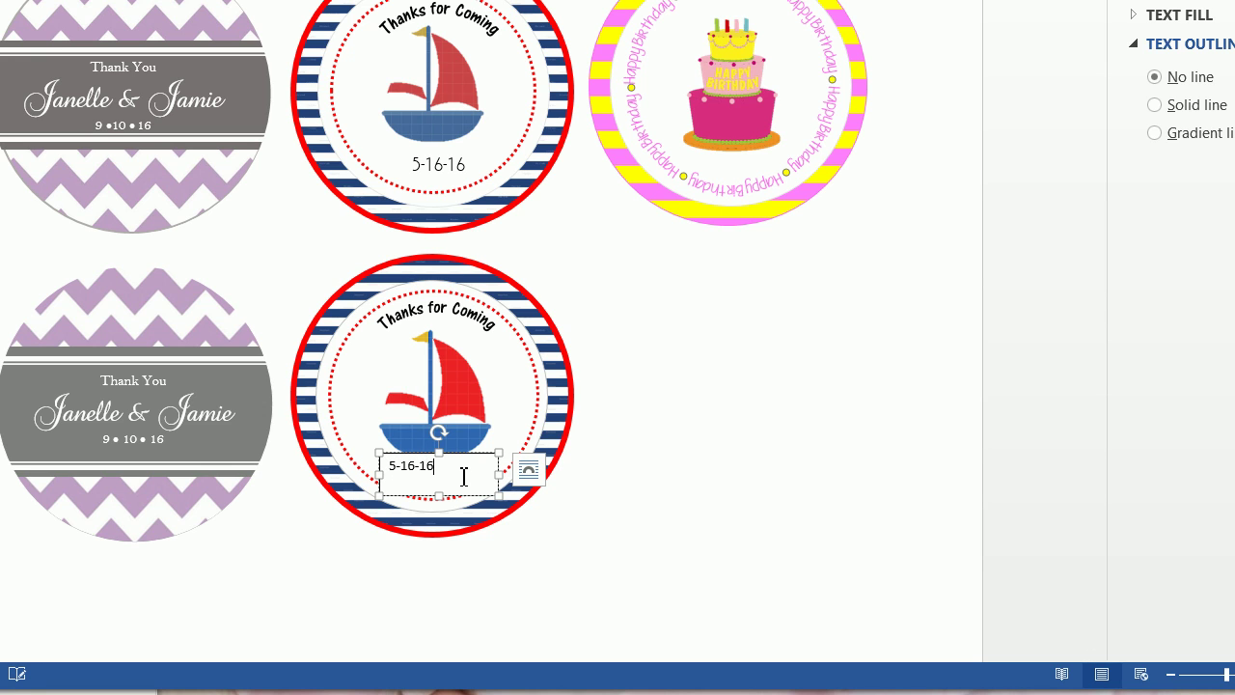
Center the "5-16-16" text, set its font to AR BONNIE and increase the font size.
drag(437, 474, 373, 469)
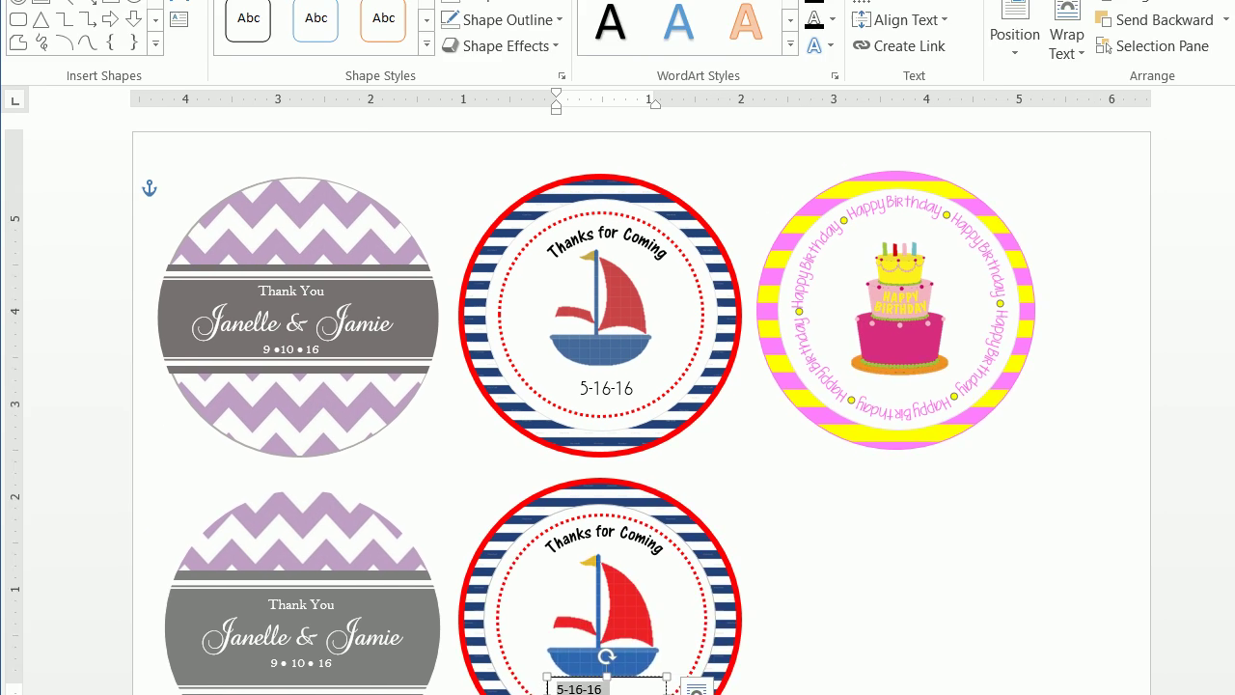
click(108, 46)
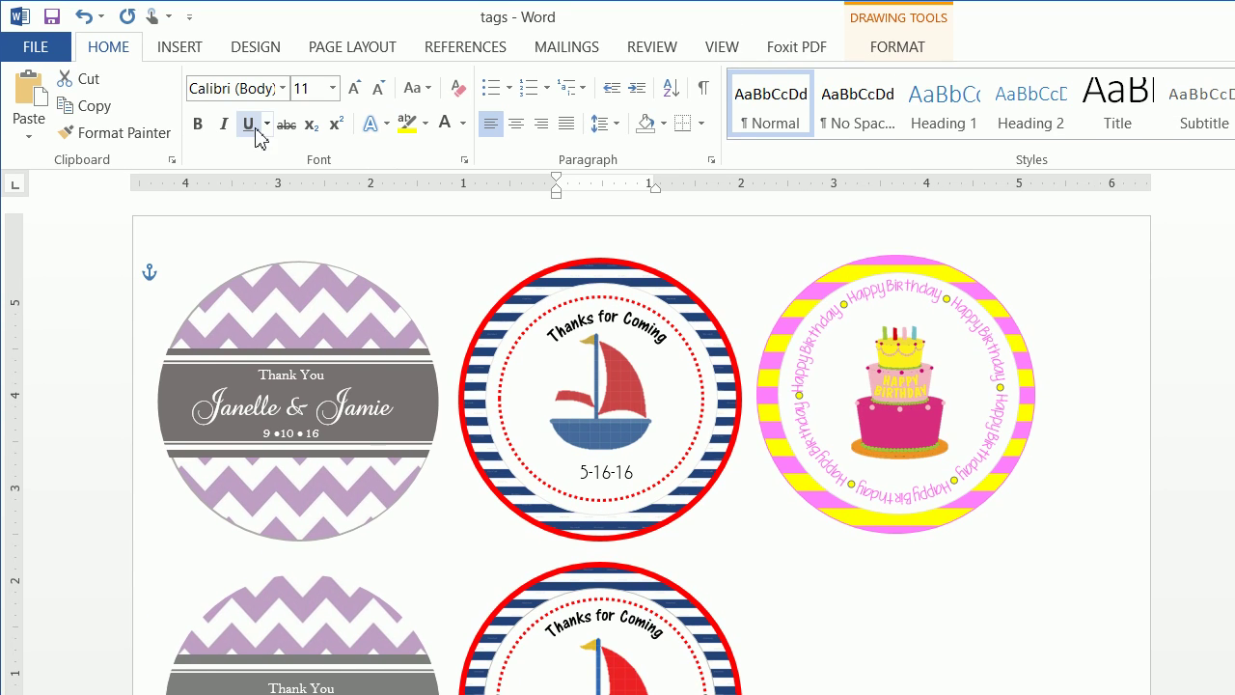
click(523, 128)
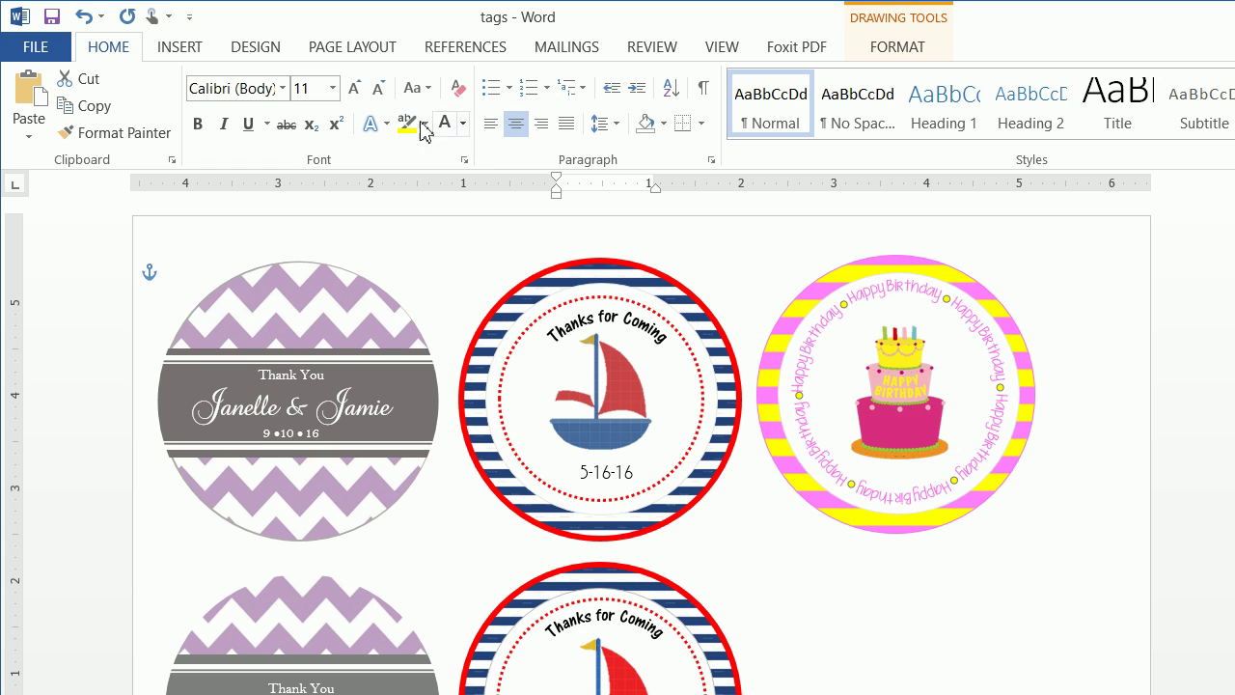
click(283, 89)
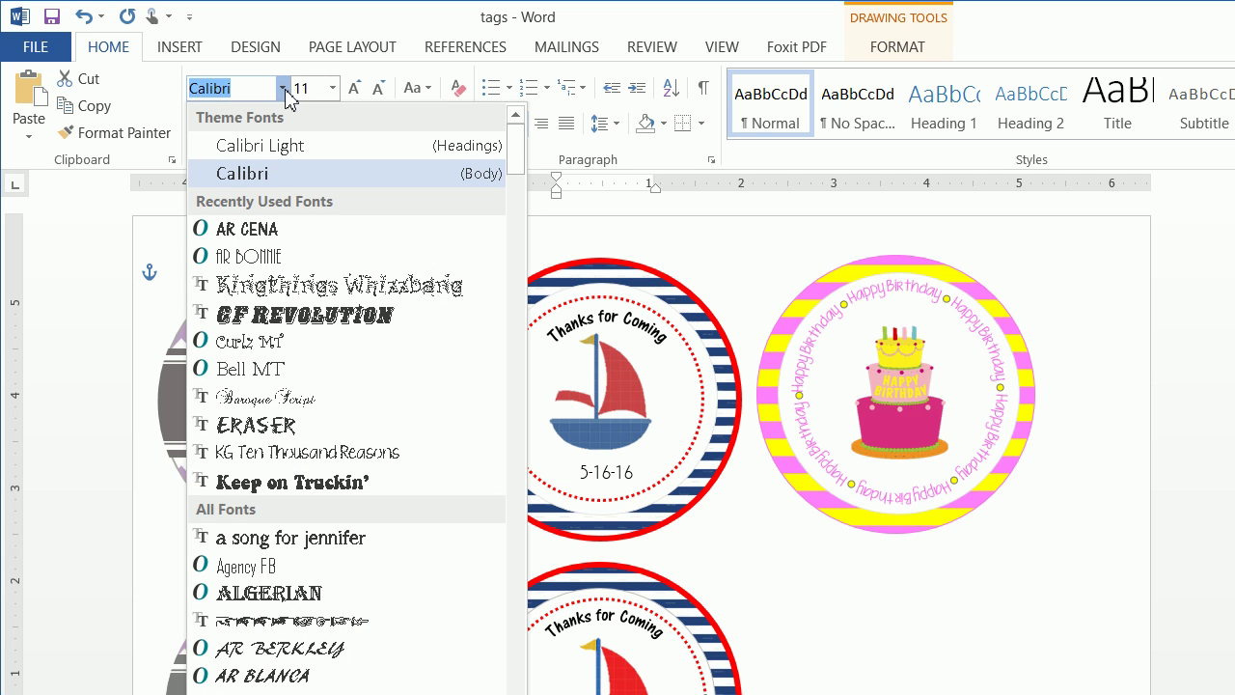
click(278, 257)
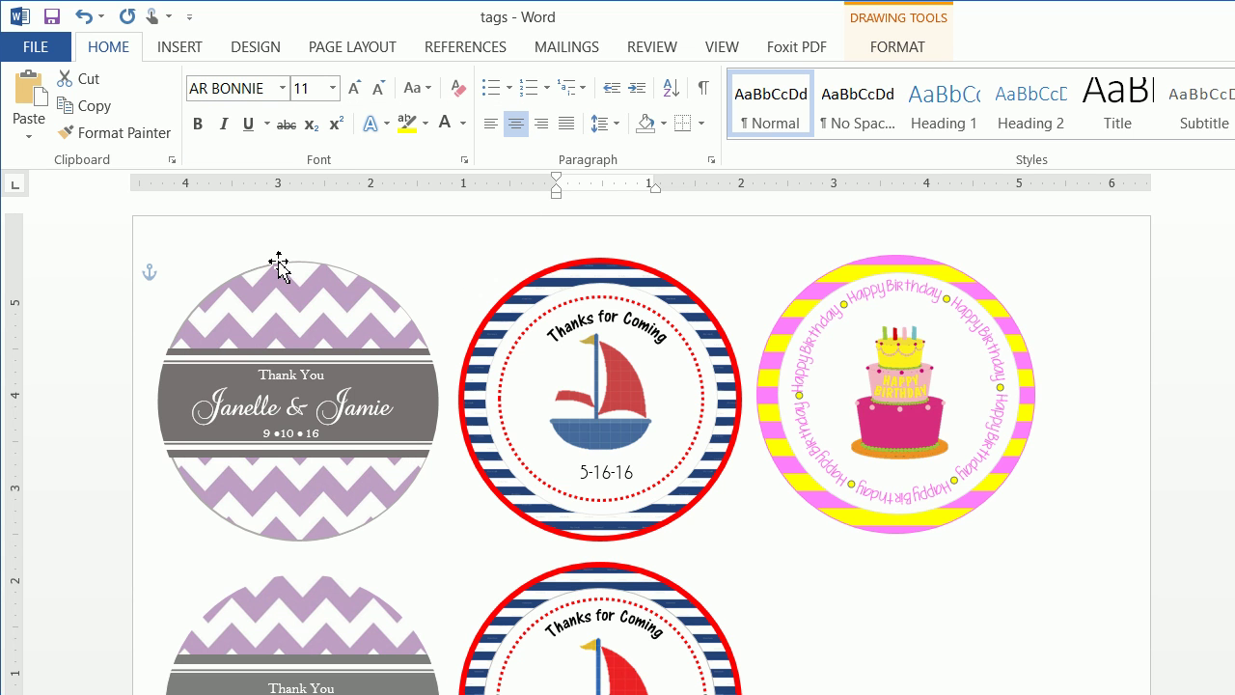
click(319, 88)
Give the "5-16-16" text box no fill and no outline.
click(880, 48)
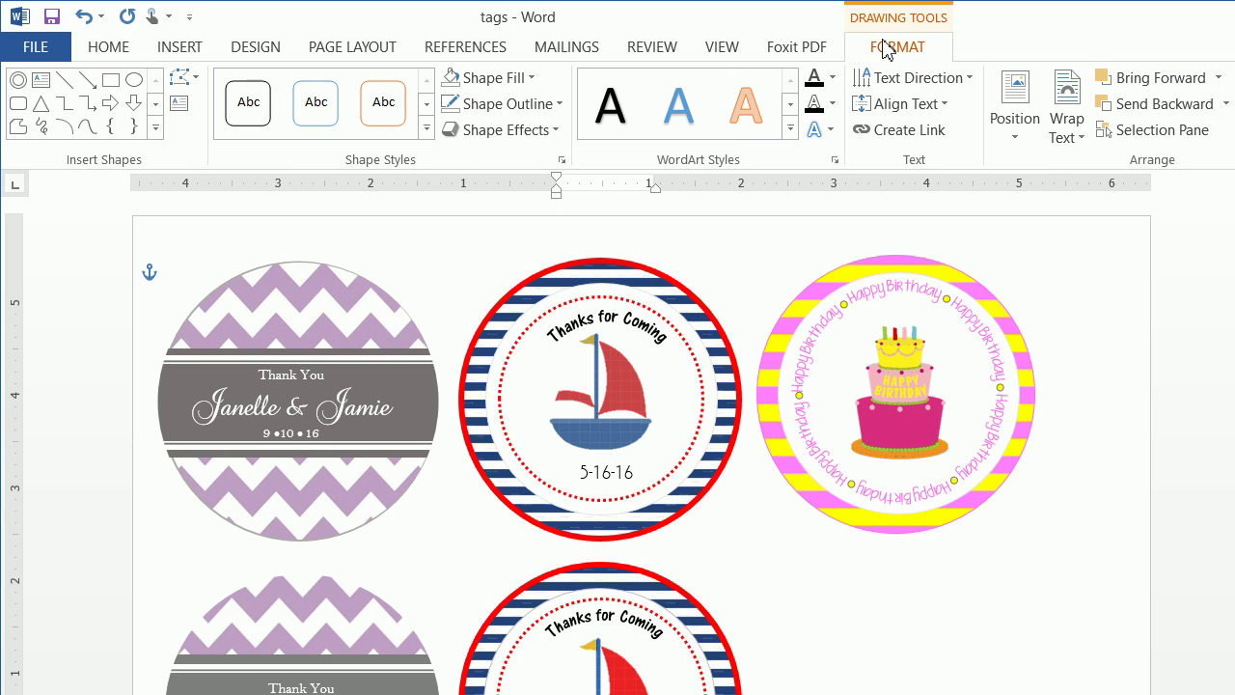
click(463, 78)
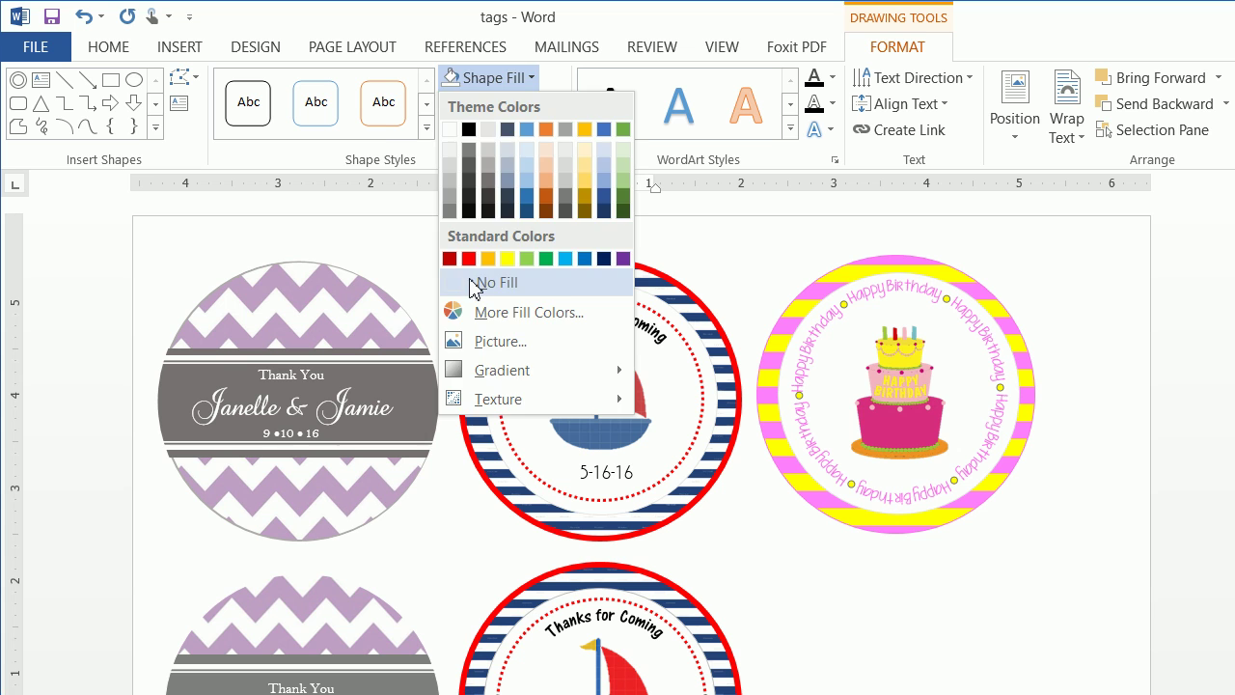
click(474, 278)
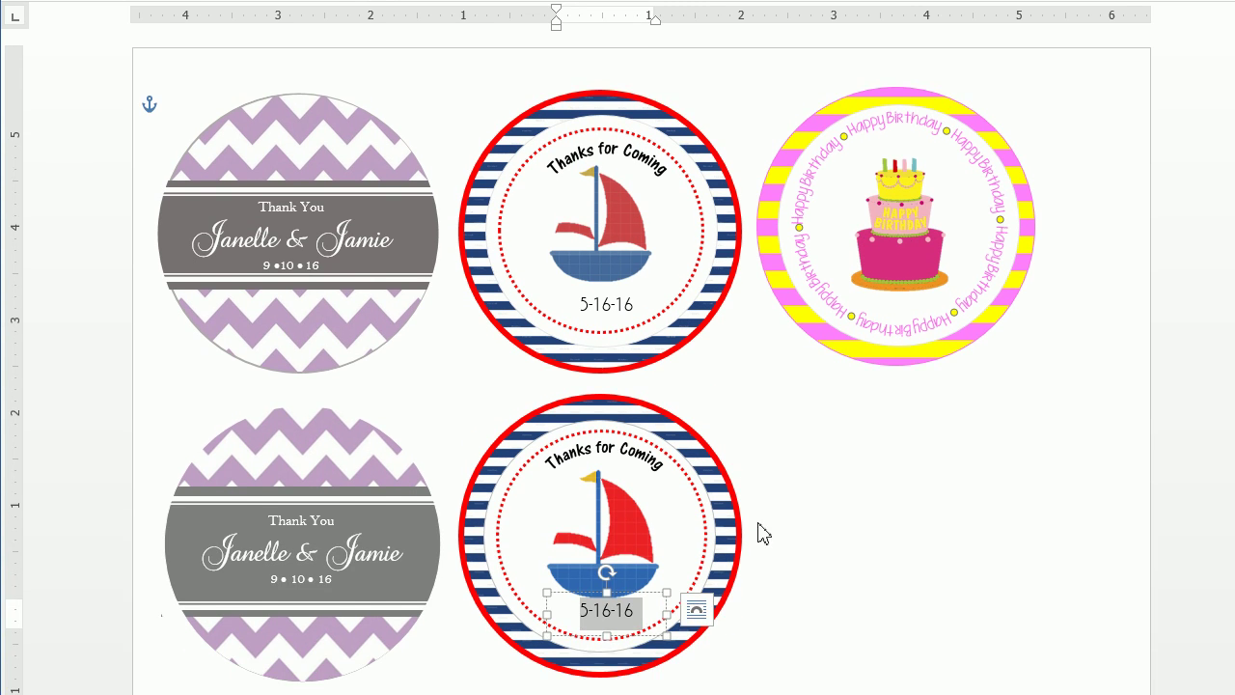
click(759, 526)
Move the "5-16-16" text box down slightly so the date sits clear of the sailboat's hull.
click(629, 520)
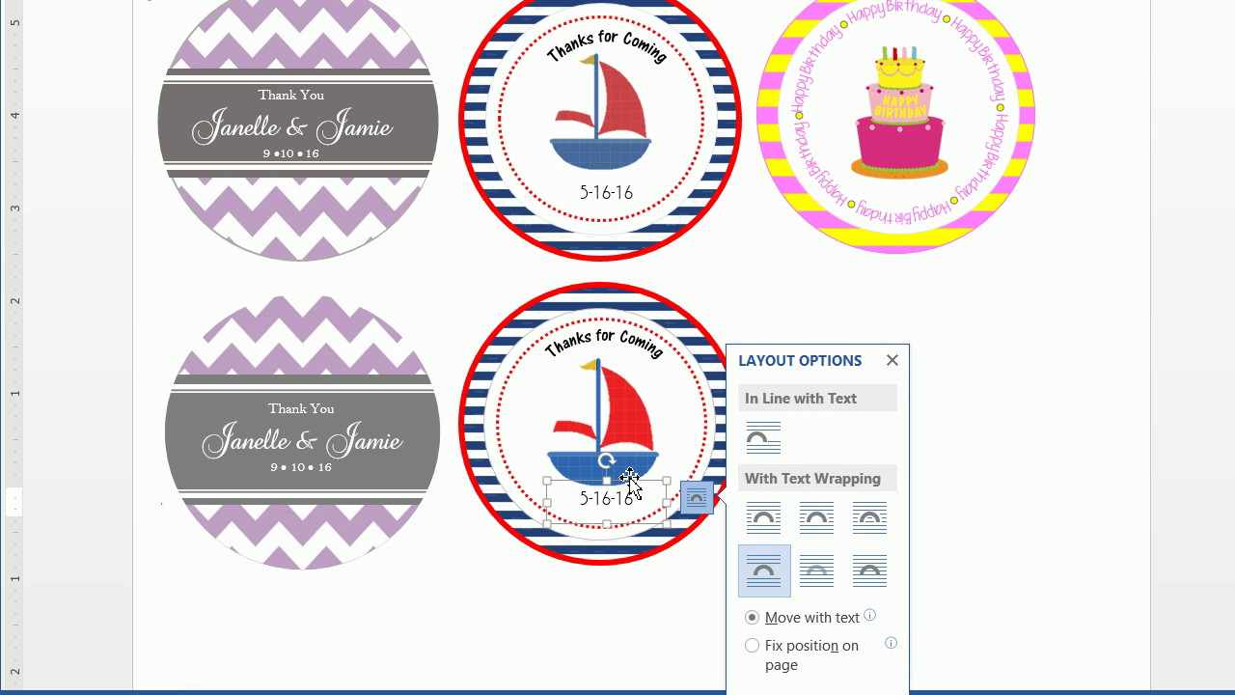
click(629, 480)
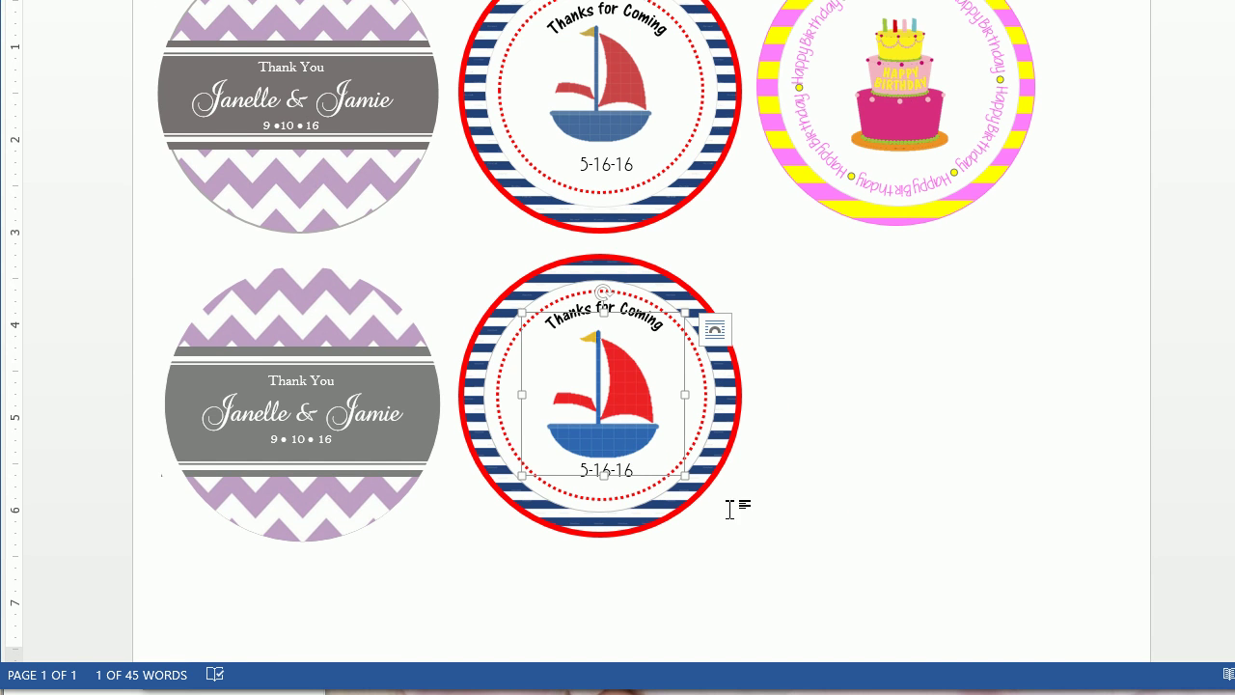
click(637, 498)
click(633, 453)
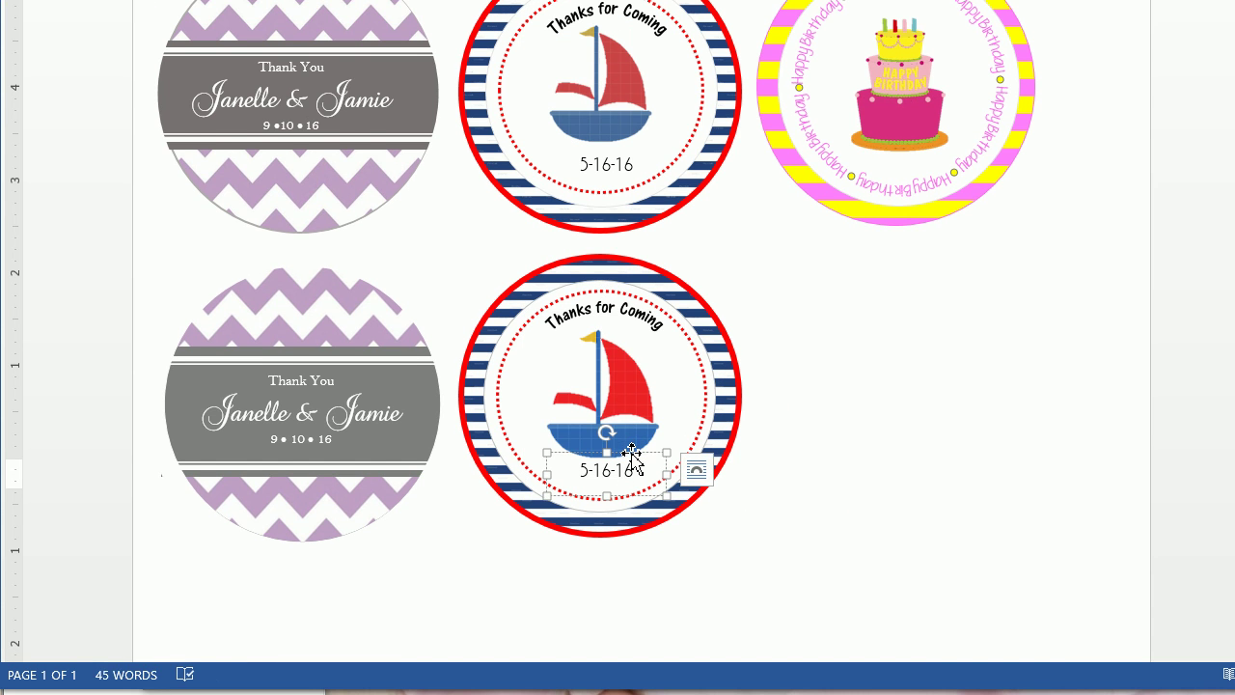
key(Right)
key(Down)
key(Down)
drag(633, 453, 628, 456)
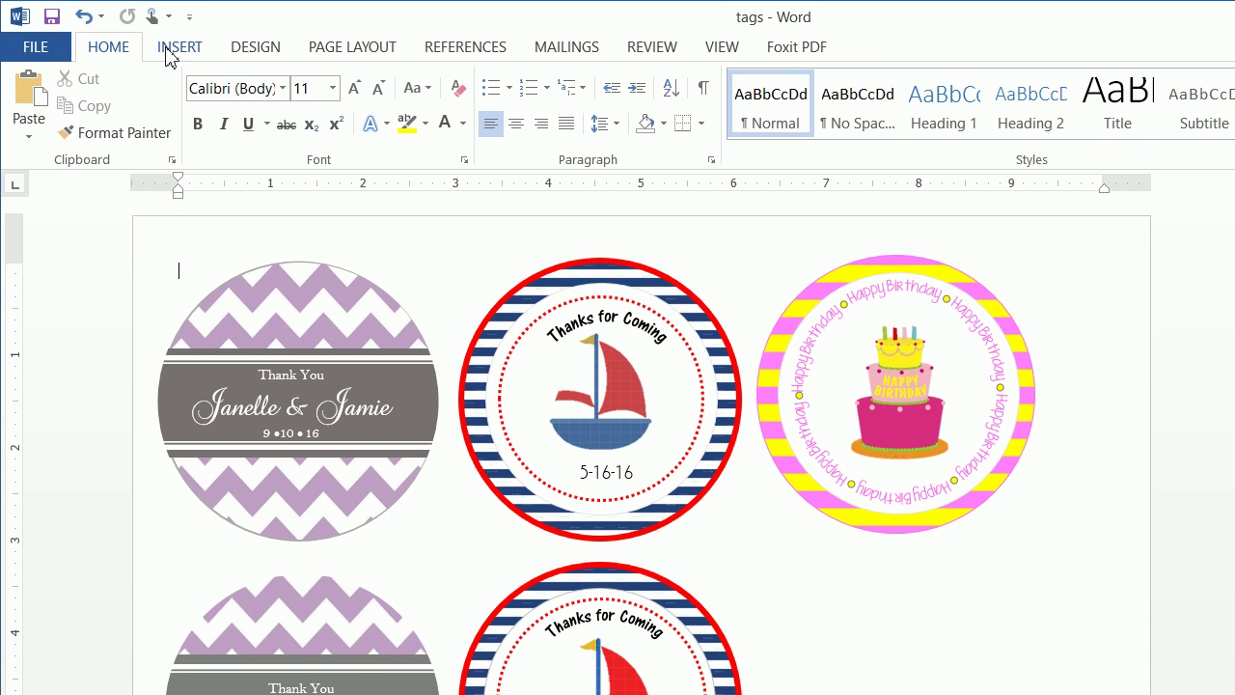
Insert a default-size circle in the empty space beside the new sailboat tag, below the birthday cake tag.
click(180, 46)
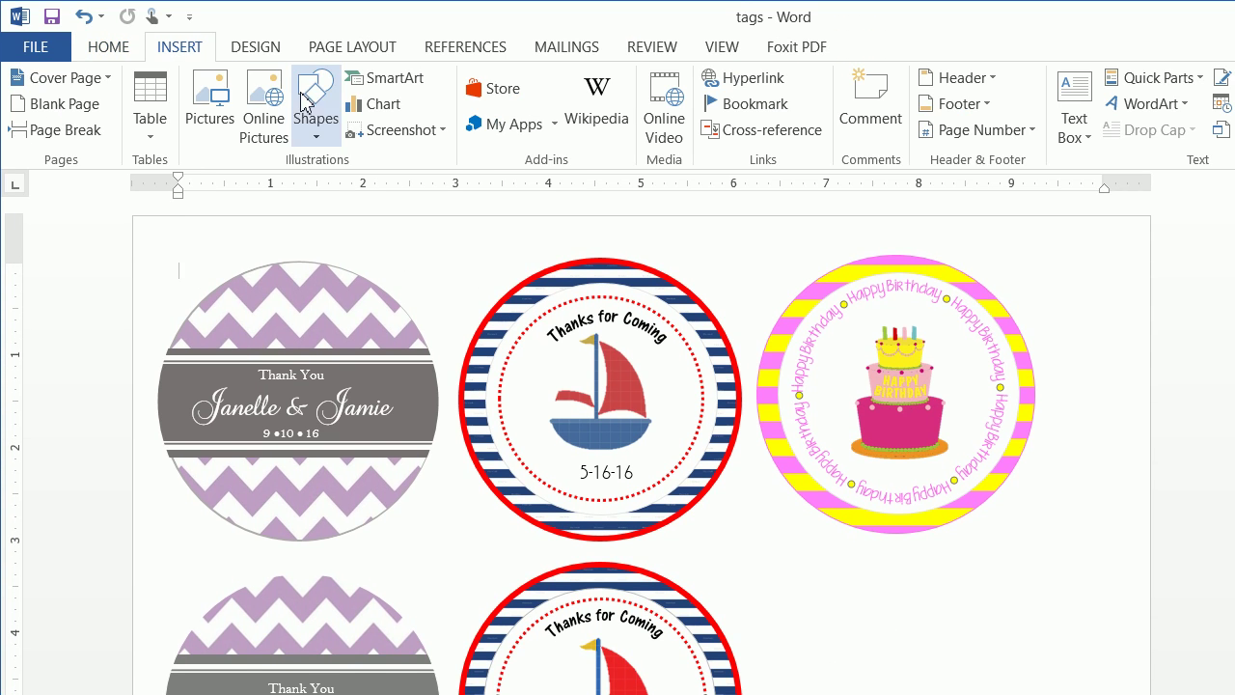
click(307, 96)
click(420, 206)
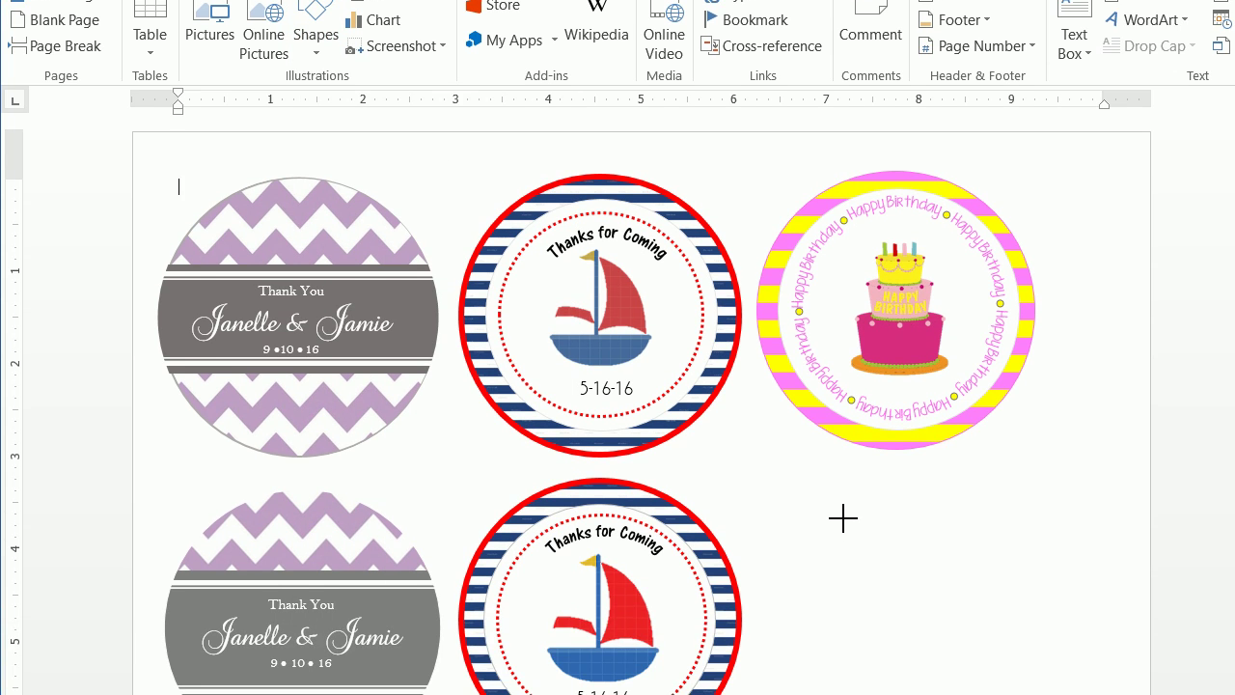
click(842, 516)
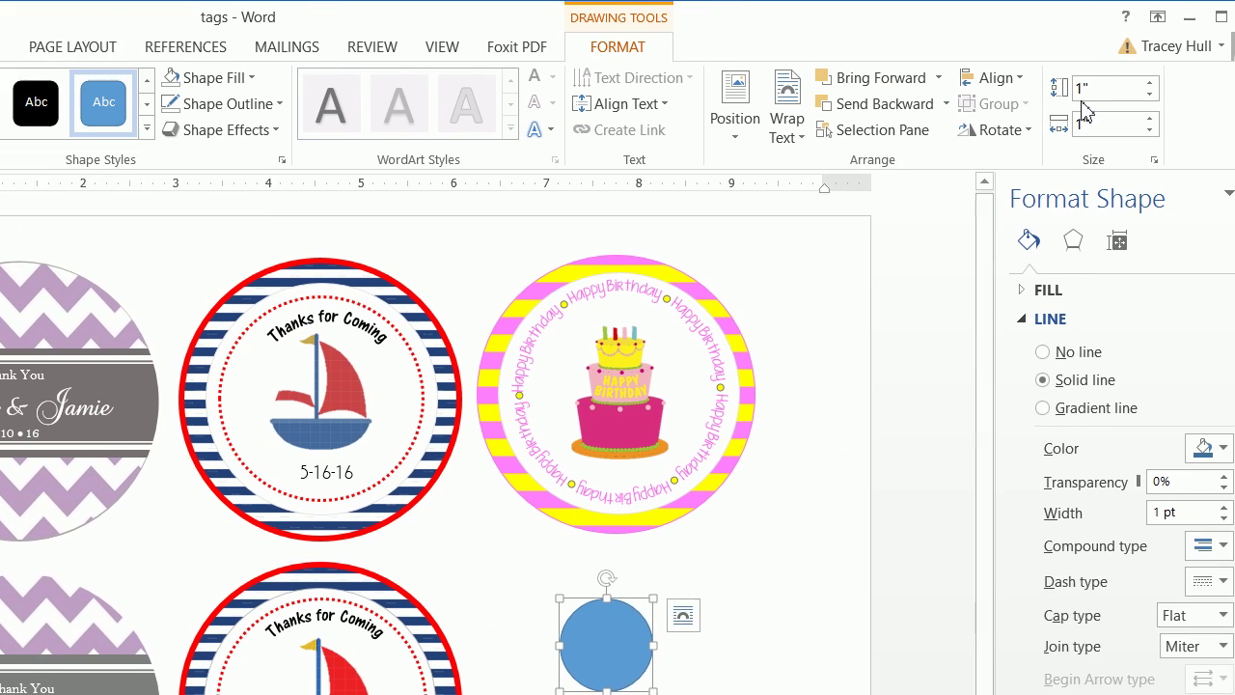
Set the new circle's height and width to 3" and position it directly below the birthday cake tag.
click(1086, 92)
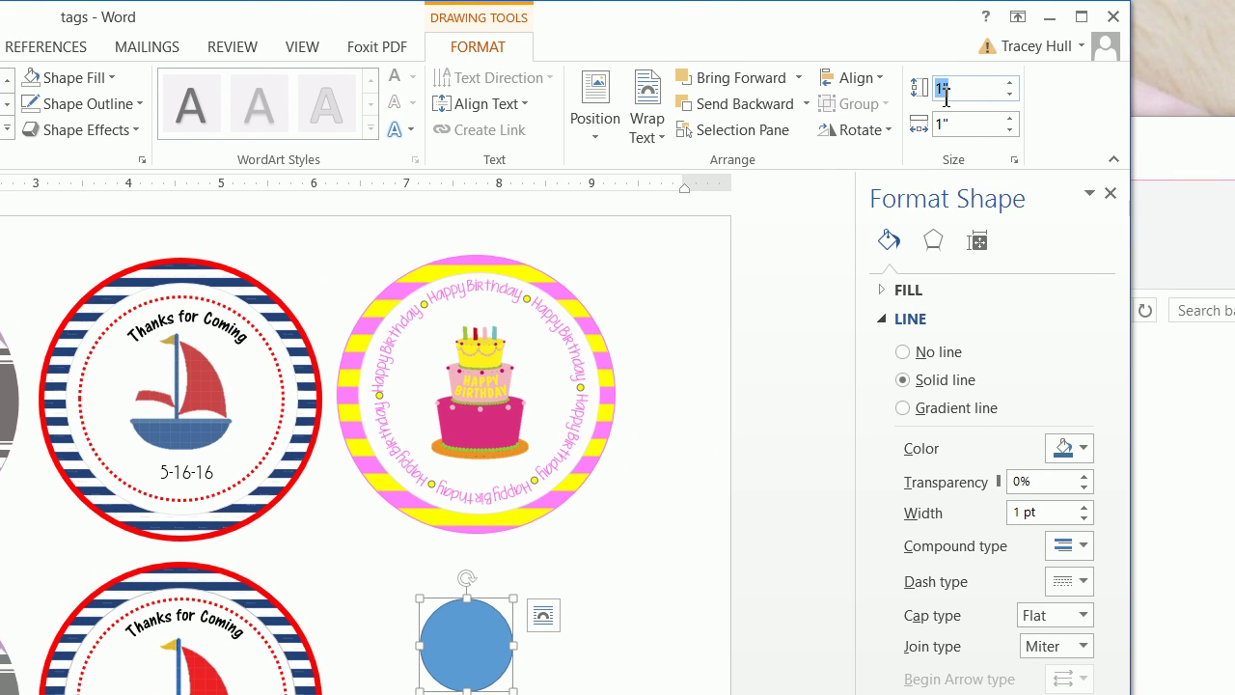
click(934, 124)
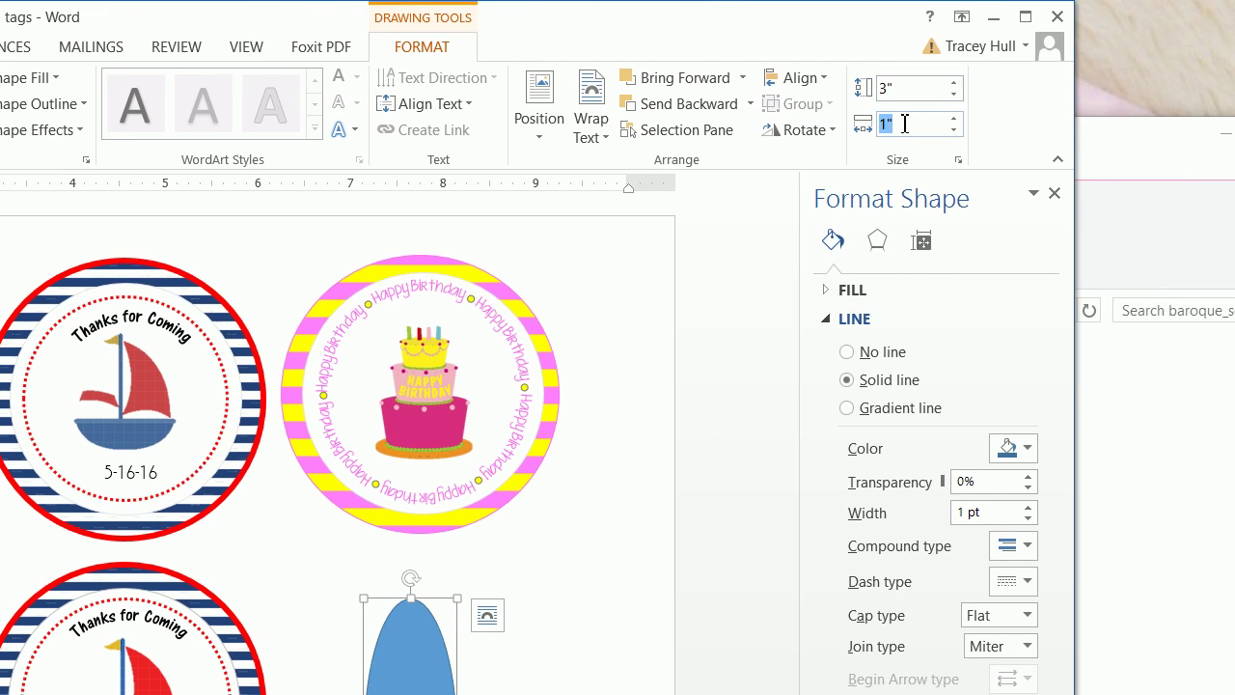
text(3)
key(Return)
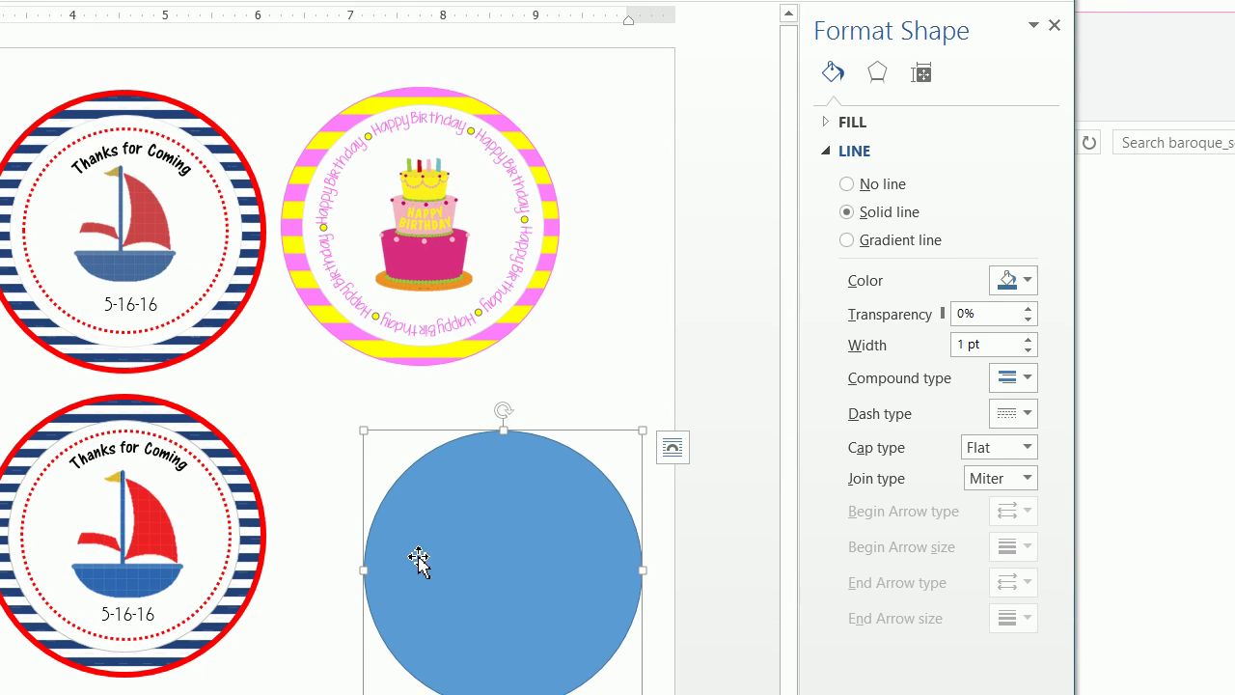
drag(419, 559, 347, 477)
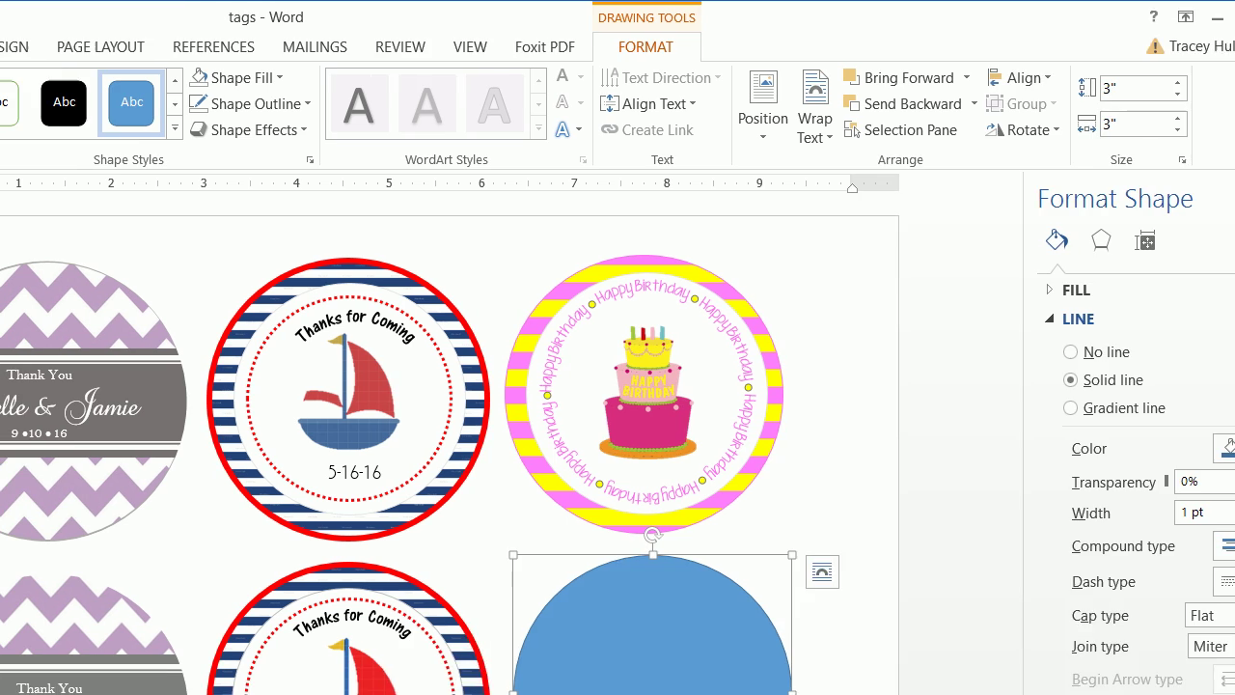
Fill the circle with the yellow and pink stripe picture background-image-horizontal-lines-and-stripes-seamless-tileable-yellow-fuchsia-pink-22hnuh from the video tags folder.
click(0, 0)
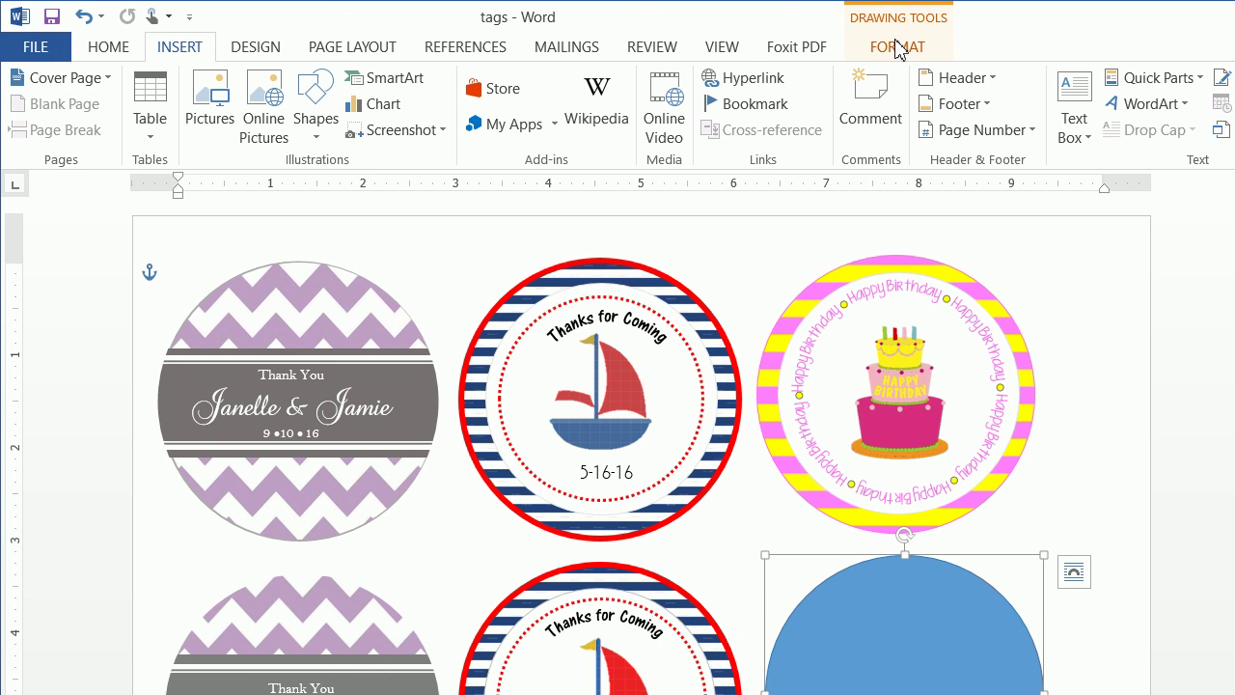
click(897, 48)
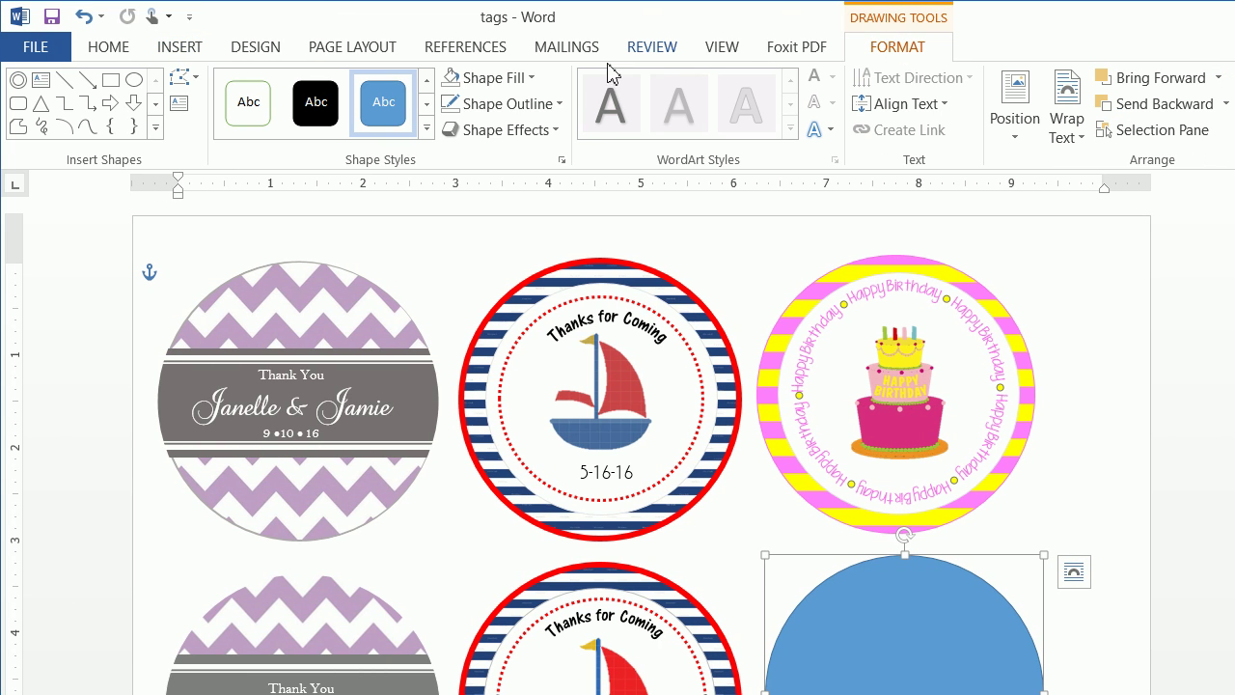
click(513, 104)
click(490, 77)
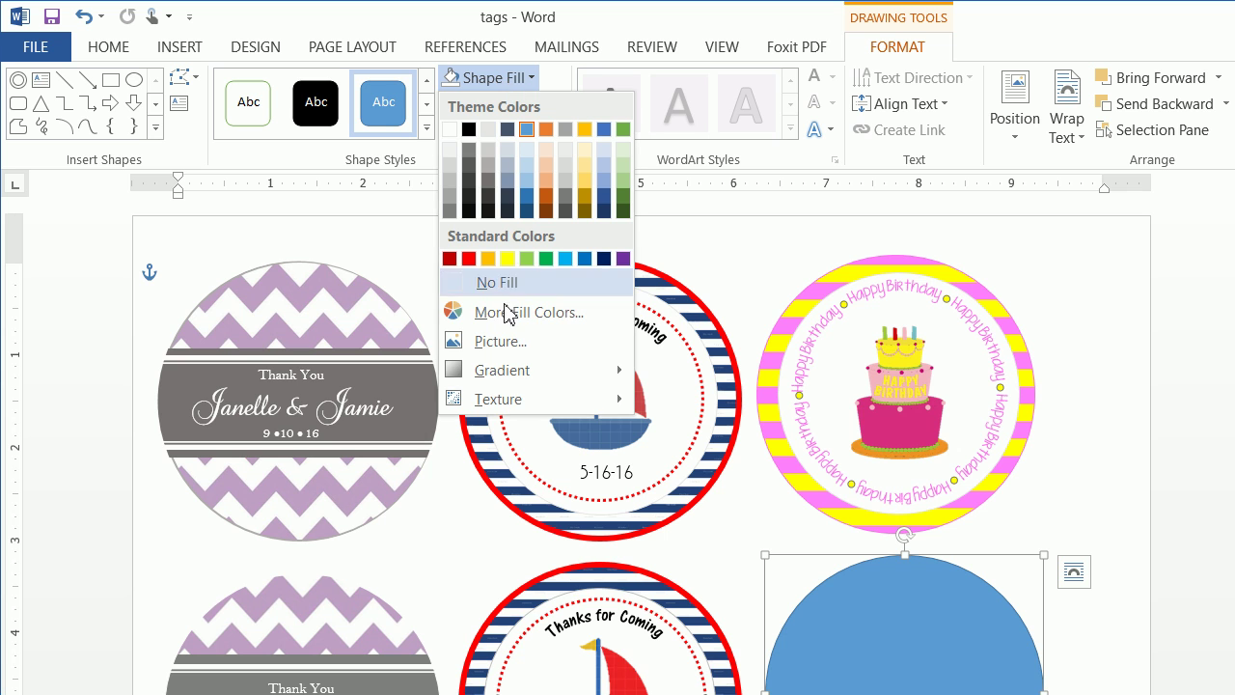
click(503, 350)
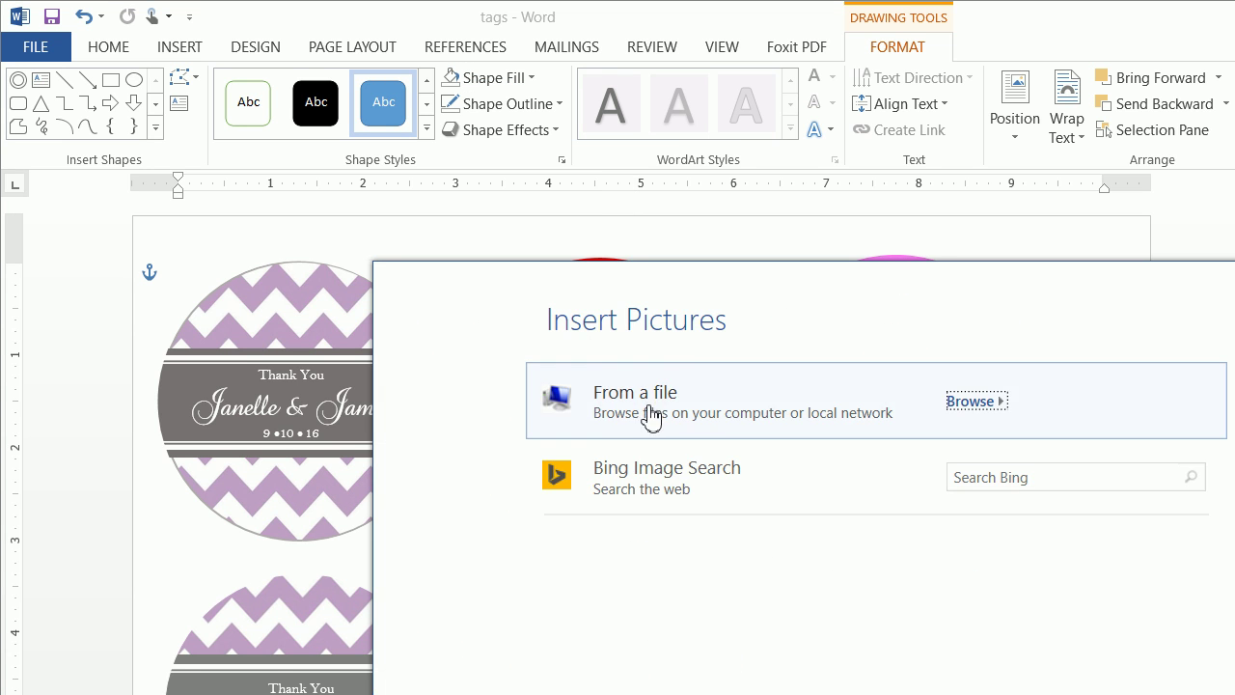
click(600, 401)
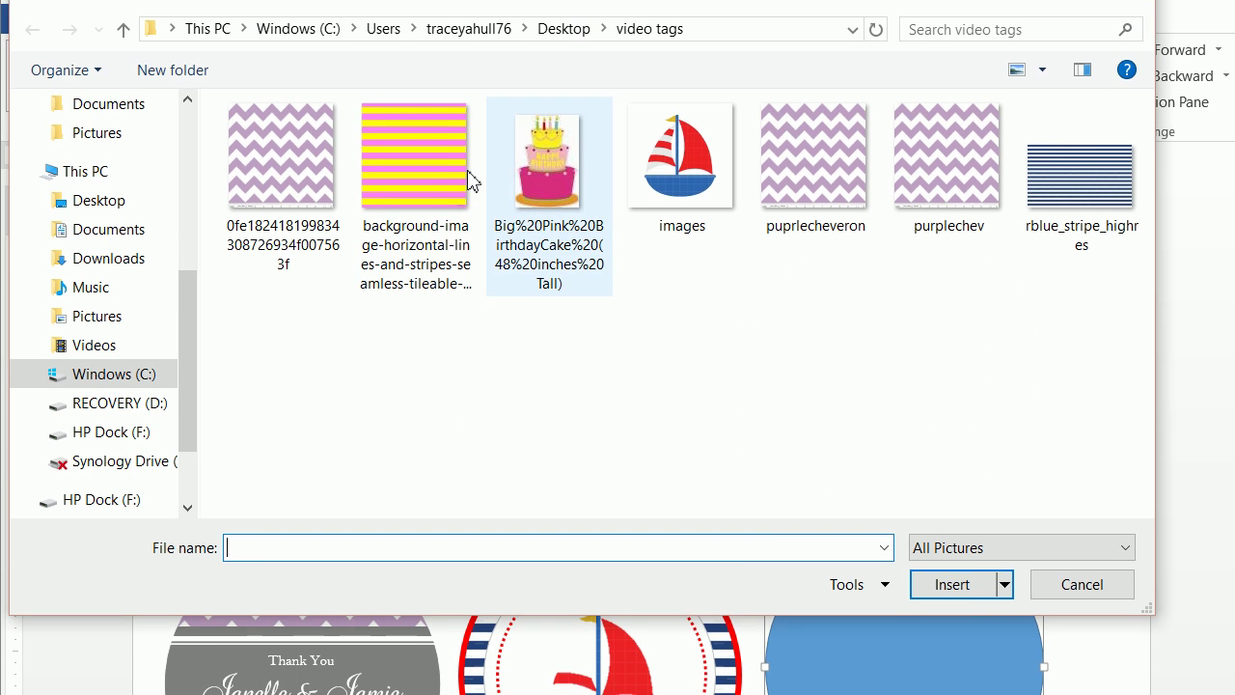
click(425, 251)
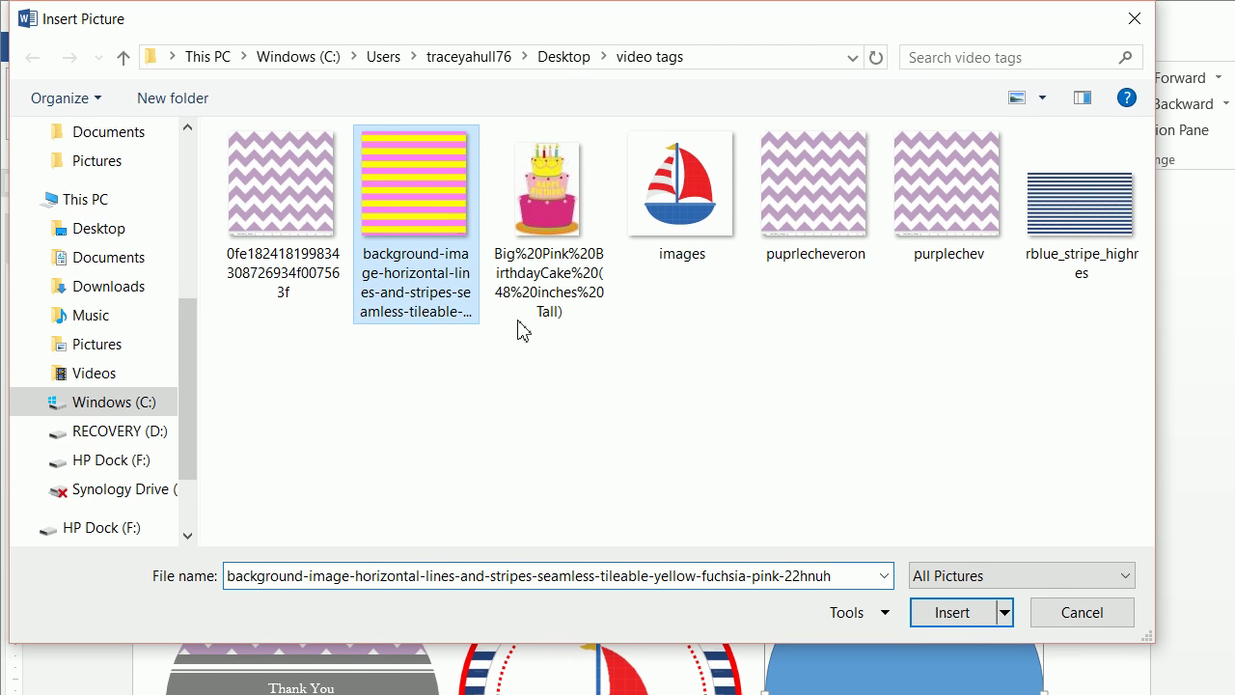
click(840, 473)
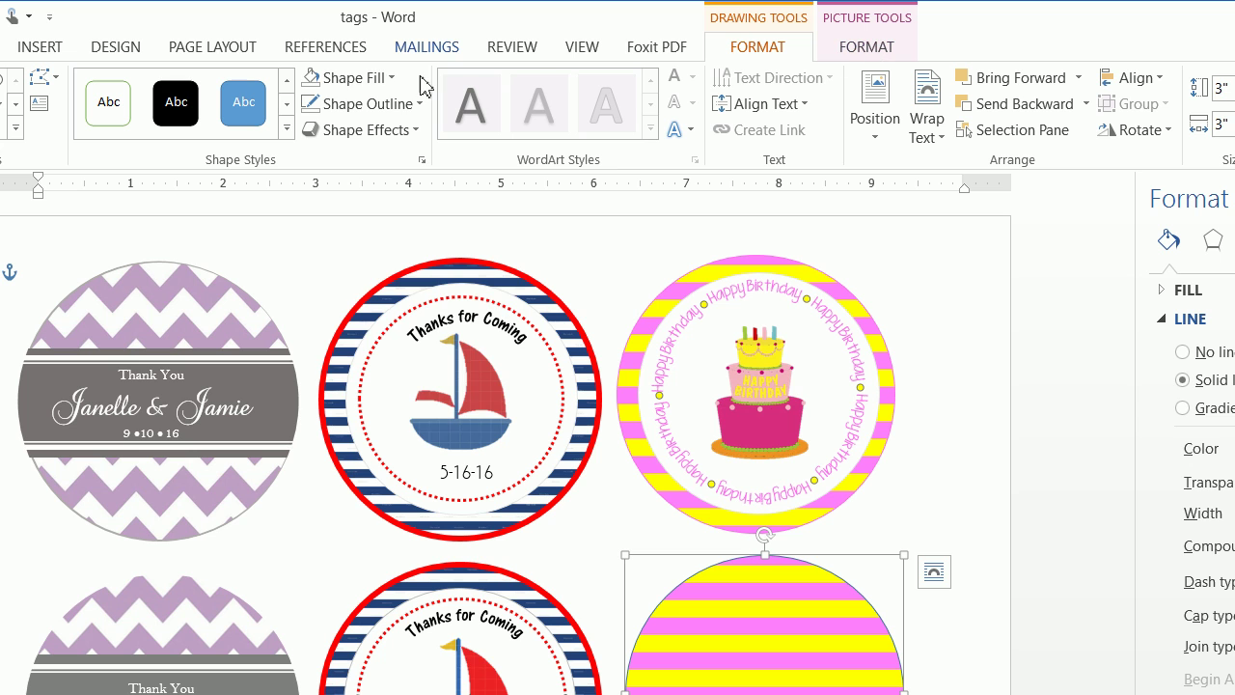
Search Windows for "paint" and open the Paint desktop app.
click(371, 104)
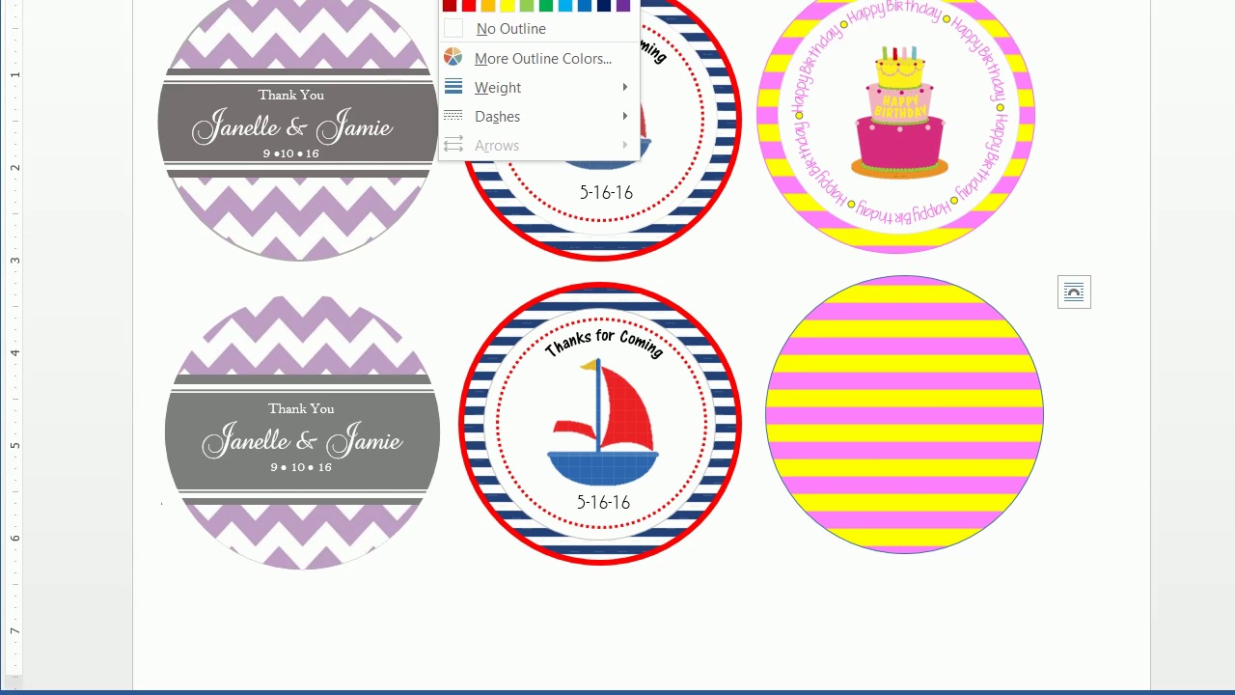
click(65, 676)
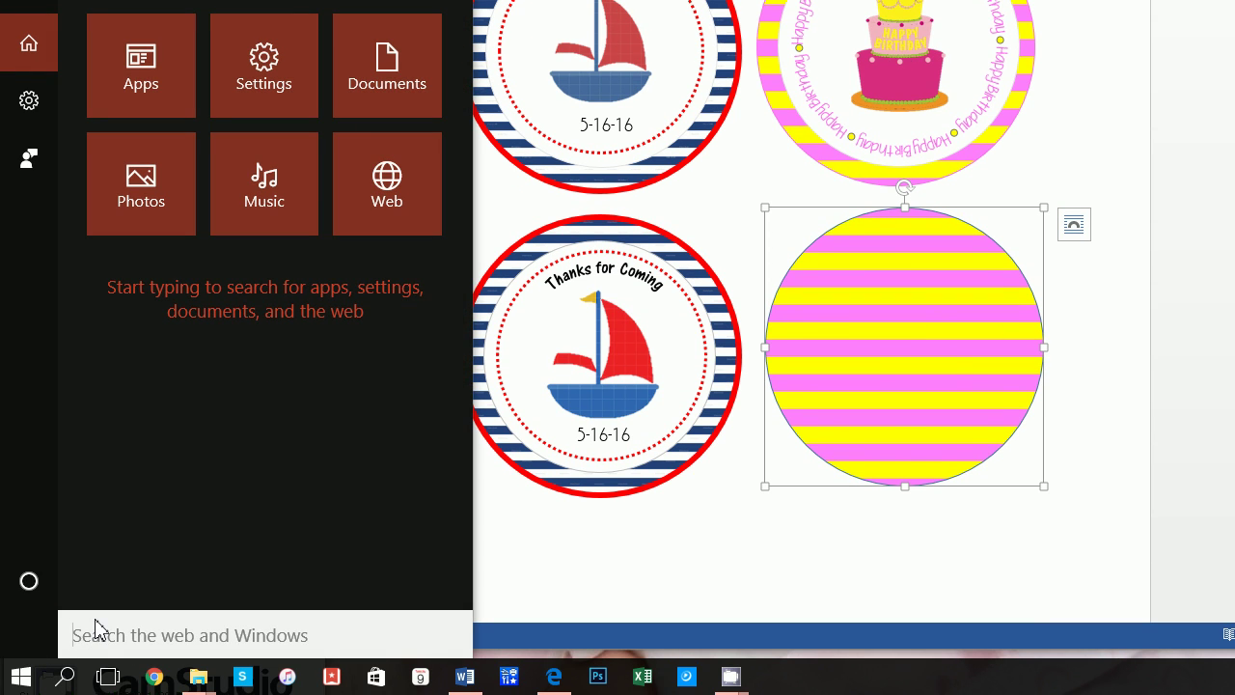
text(pi)
key(BackSpace)
text(aint)
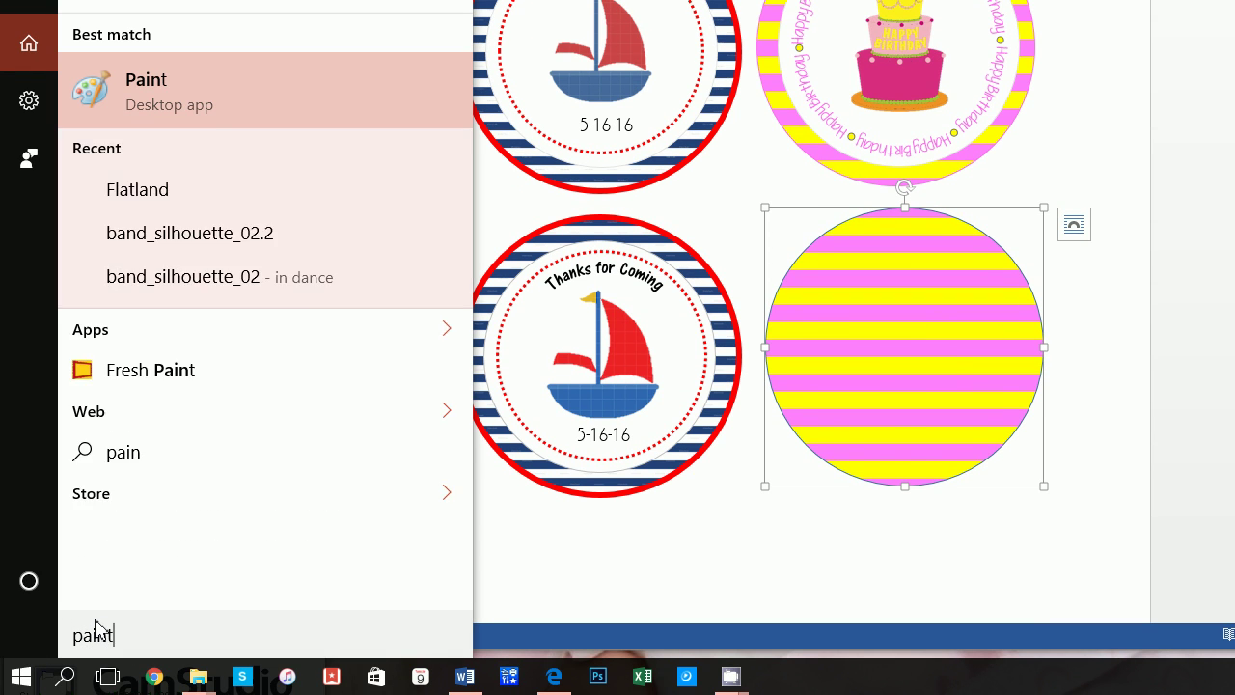
key(Return)
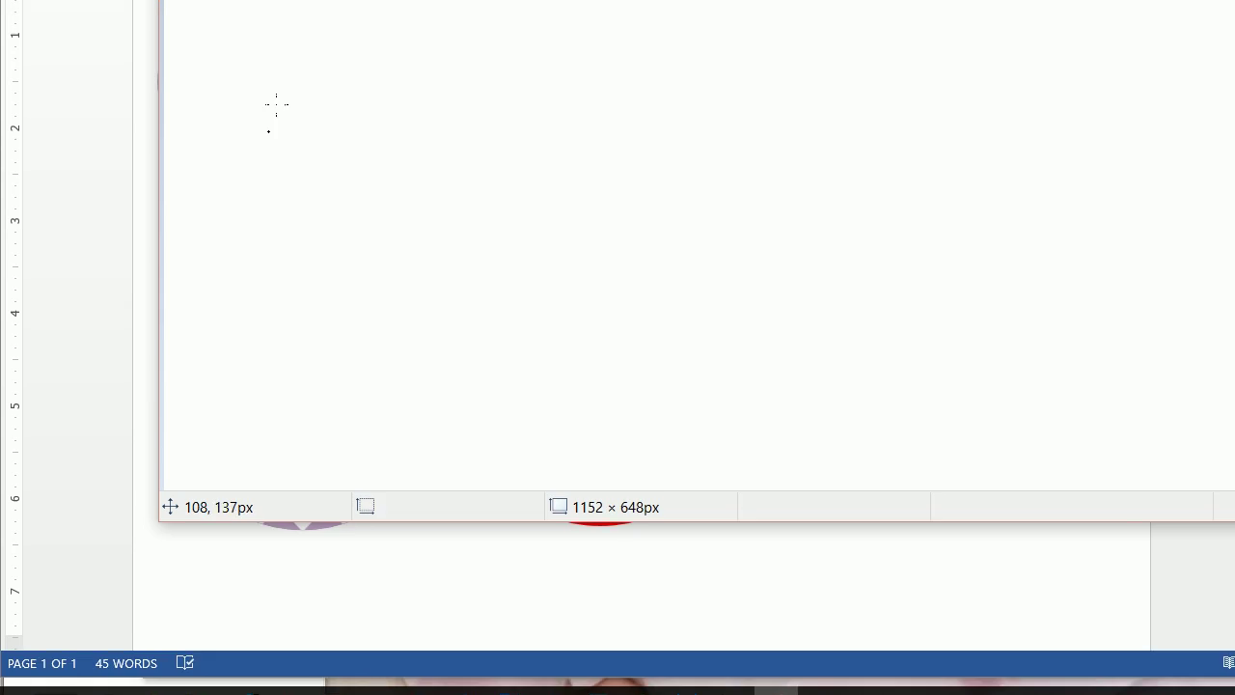
Open the stripe picture background-image-horizontal-lines-and-stripes-seamless-tileable-yellow-fuchsia-pink-22hnuh from the video tags folder on the Desktop.
click(199, 155)
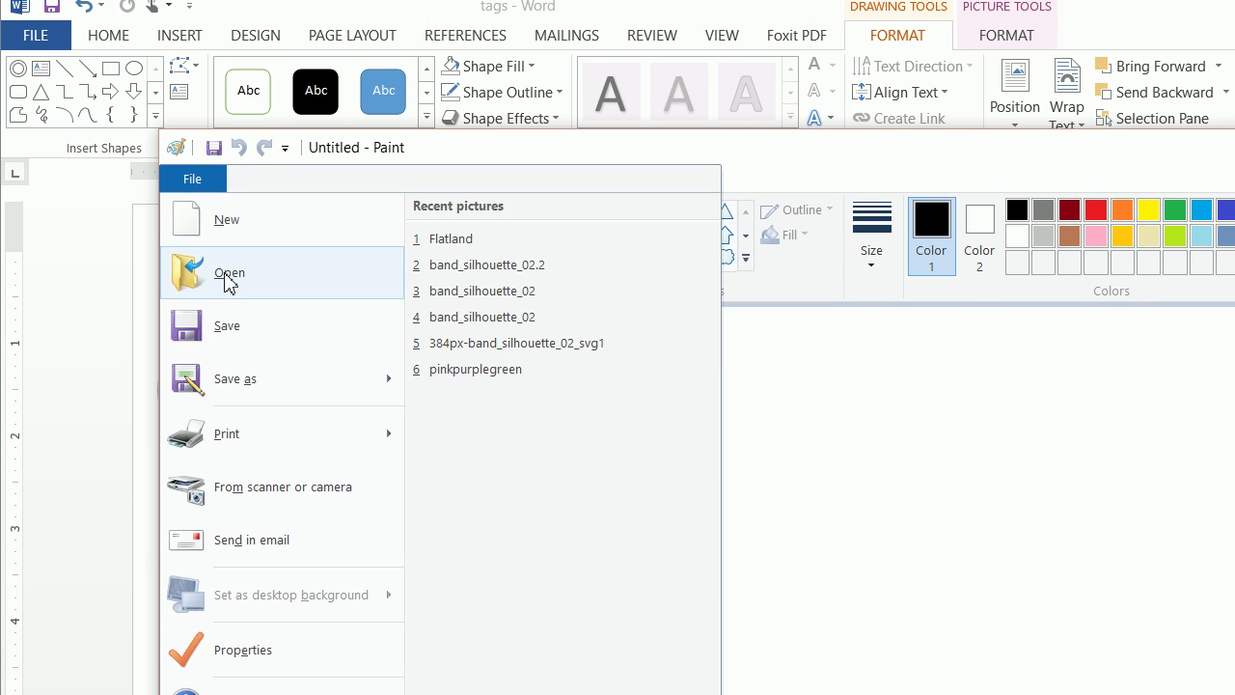
click(229, 275)
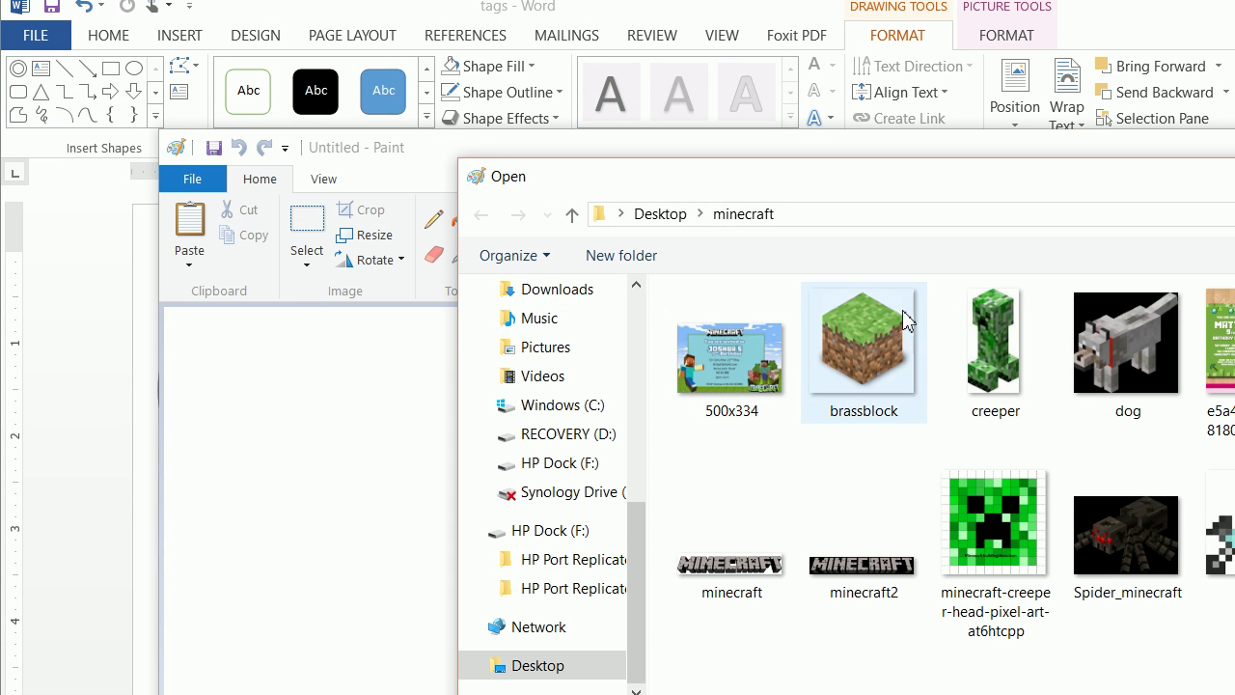
click(660, 214)
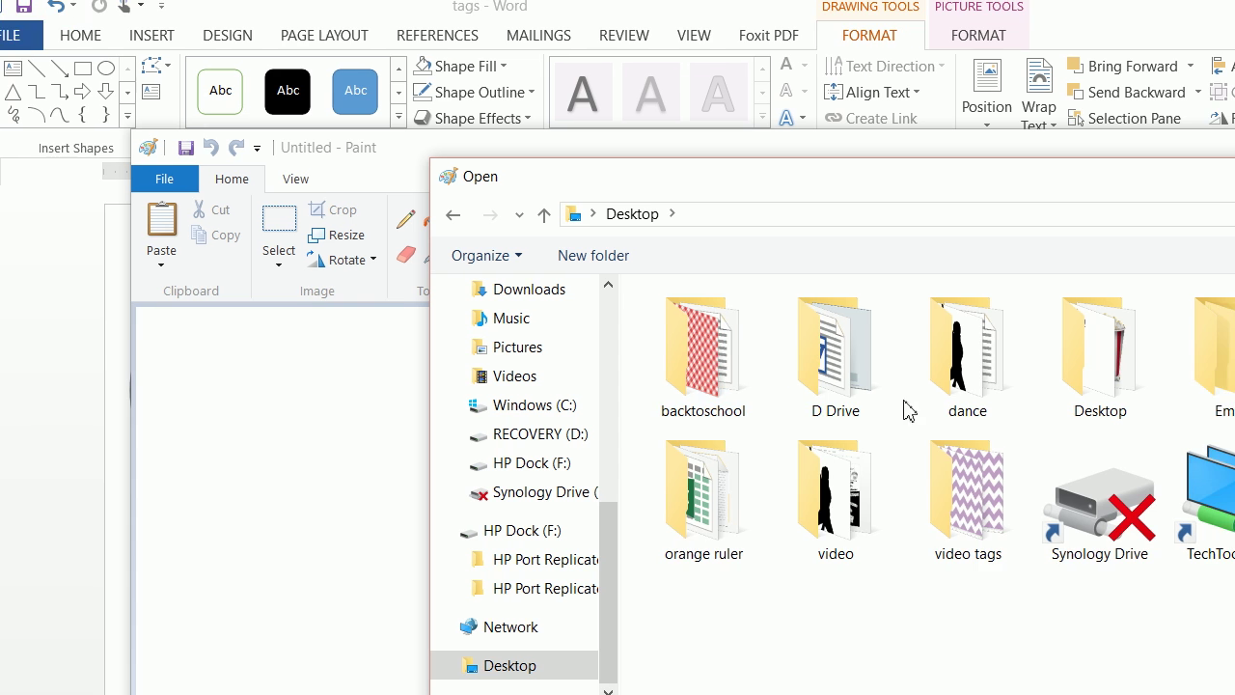
double_click(995, 493)
click(847, 381)
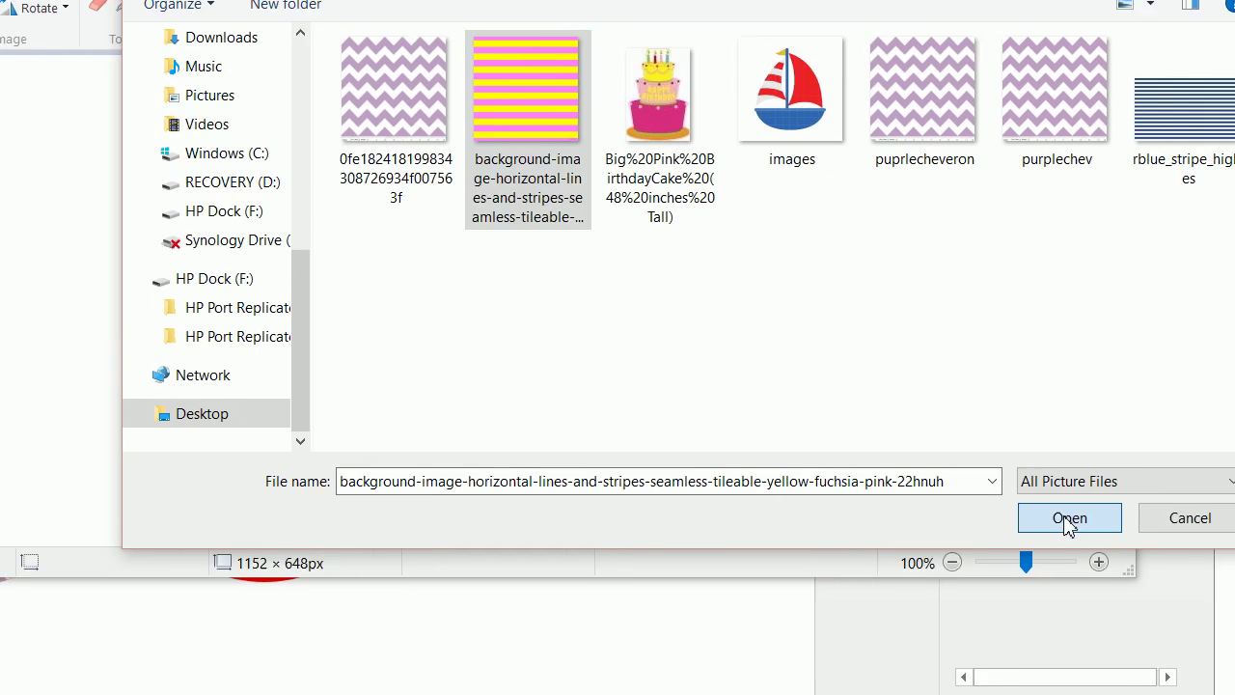
click(1067, 524)
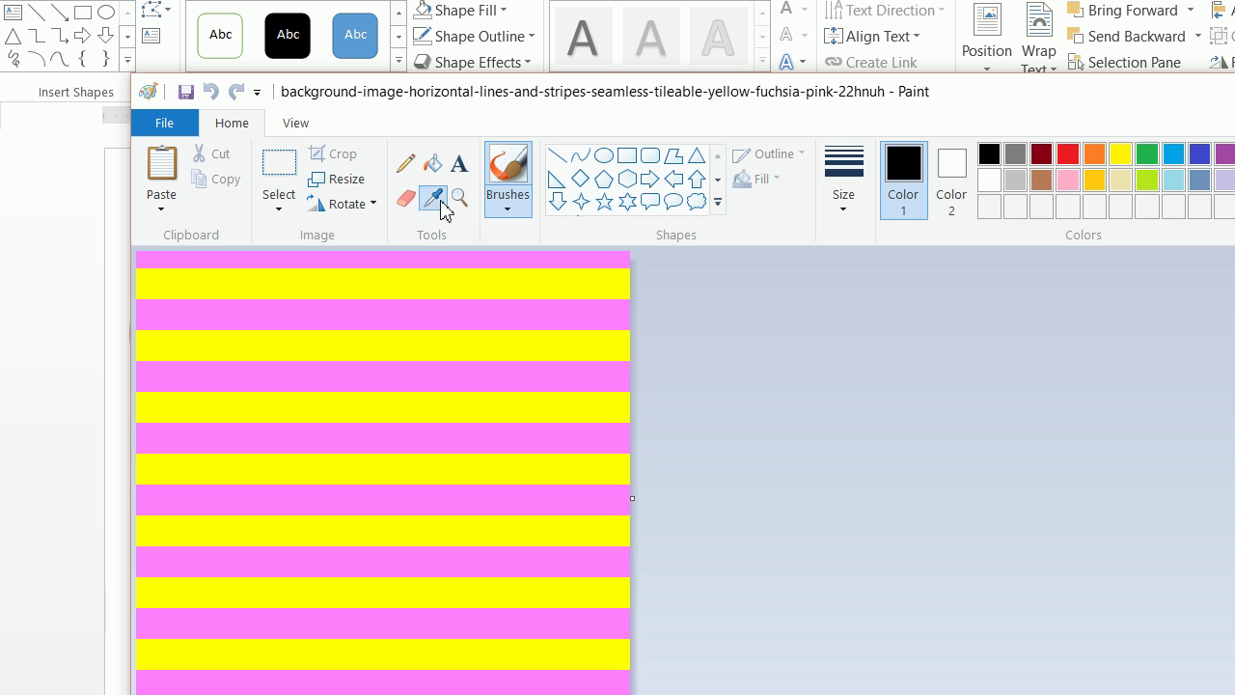
Sample the pink stripe with the Color picker, read its red, green and blue values, and return to the Word document.
click(440, 207)
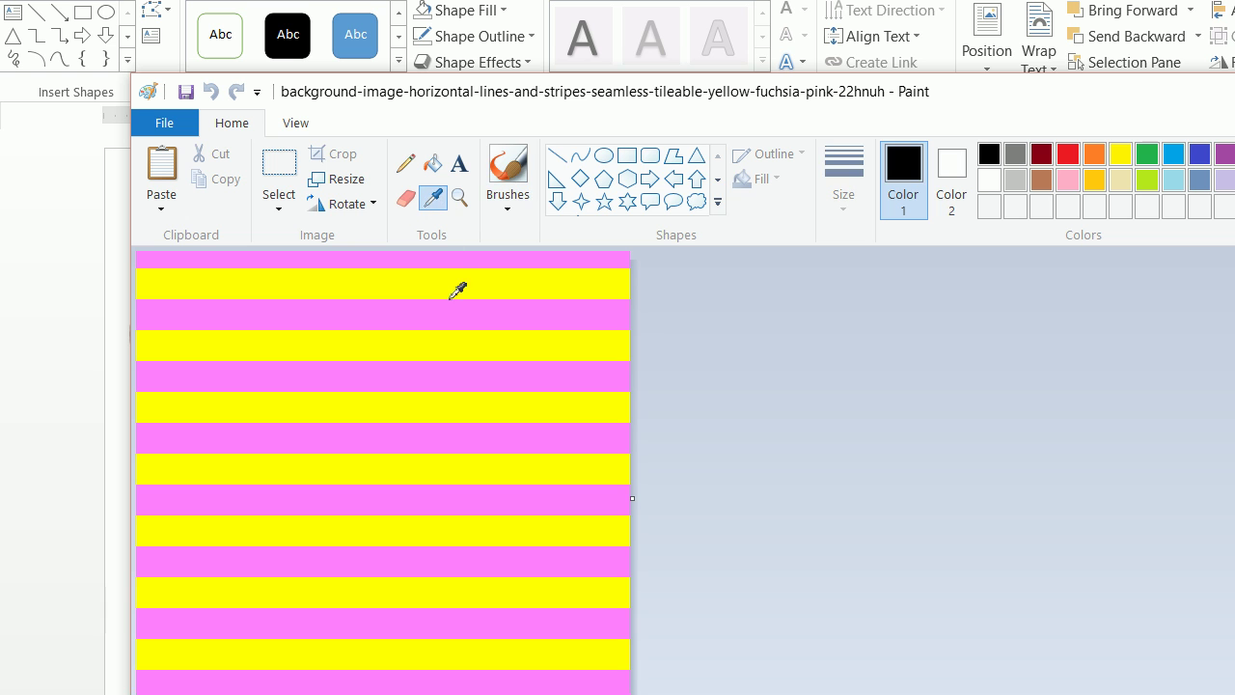
click(451, 311)
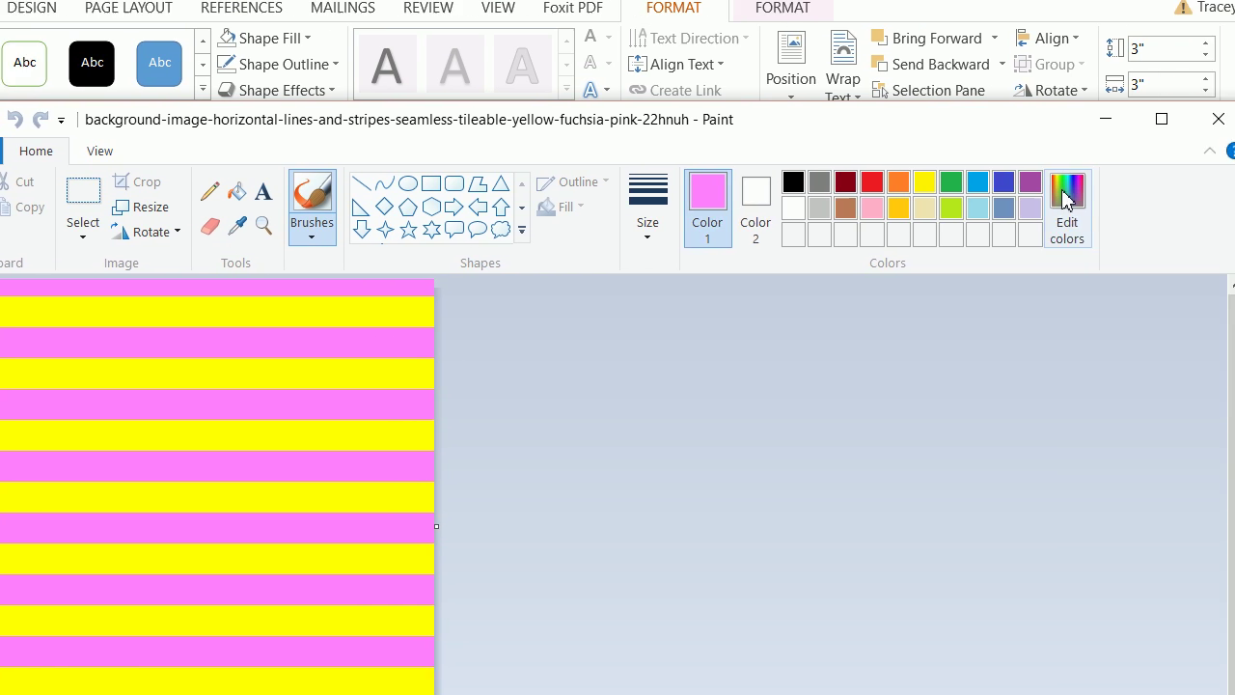
click(1208, 197)
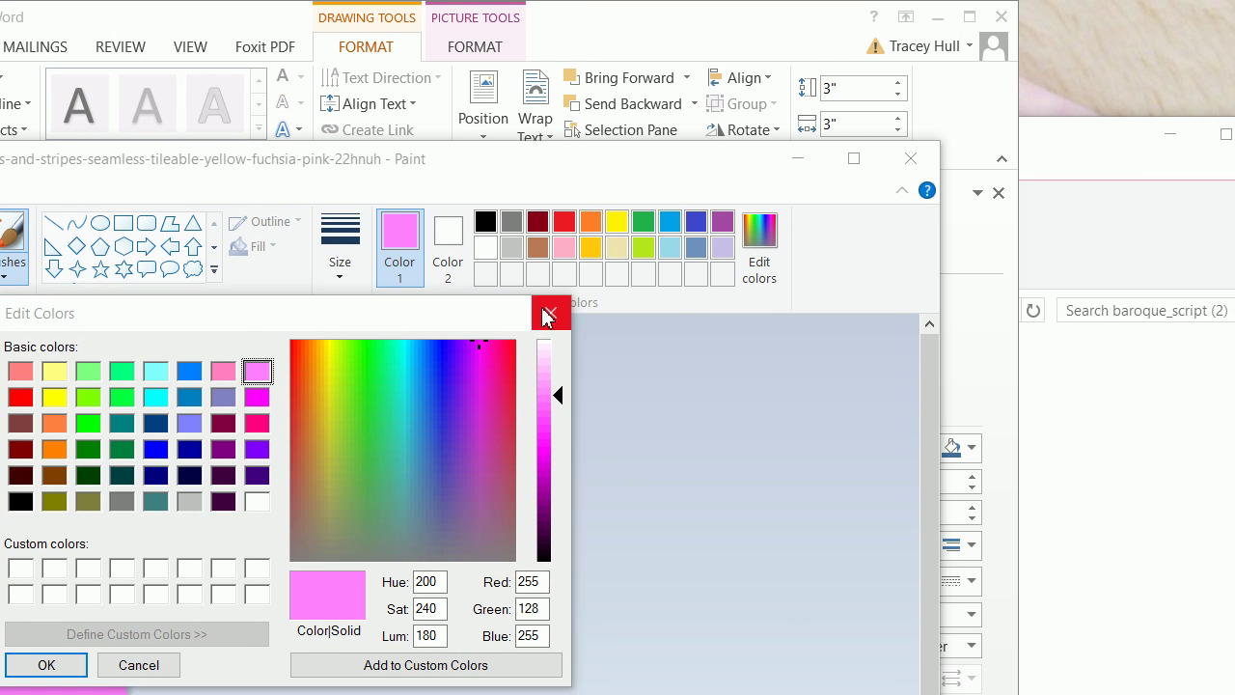
click(746, 245)
click(801, 165)
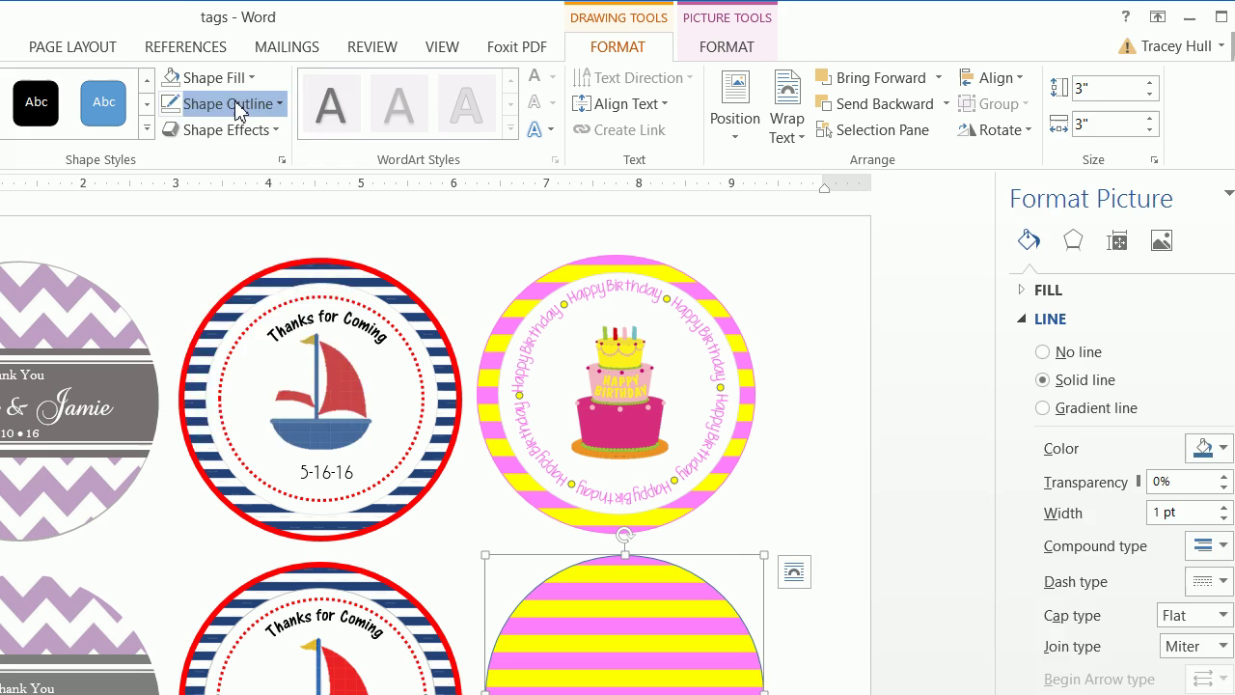
Set the striped circle's outline to a custom RGB color of red 255, green 128, blue 255.
click(240, 109)
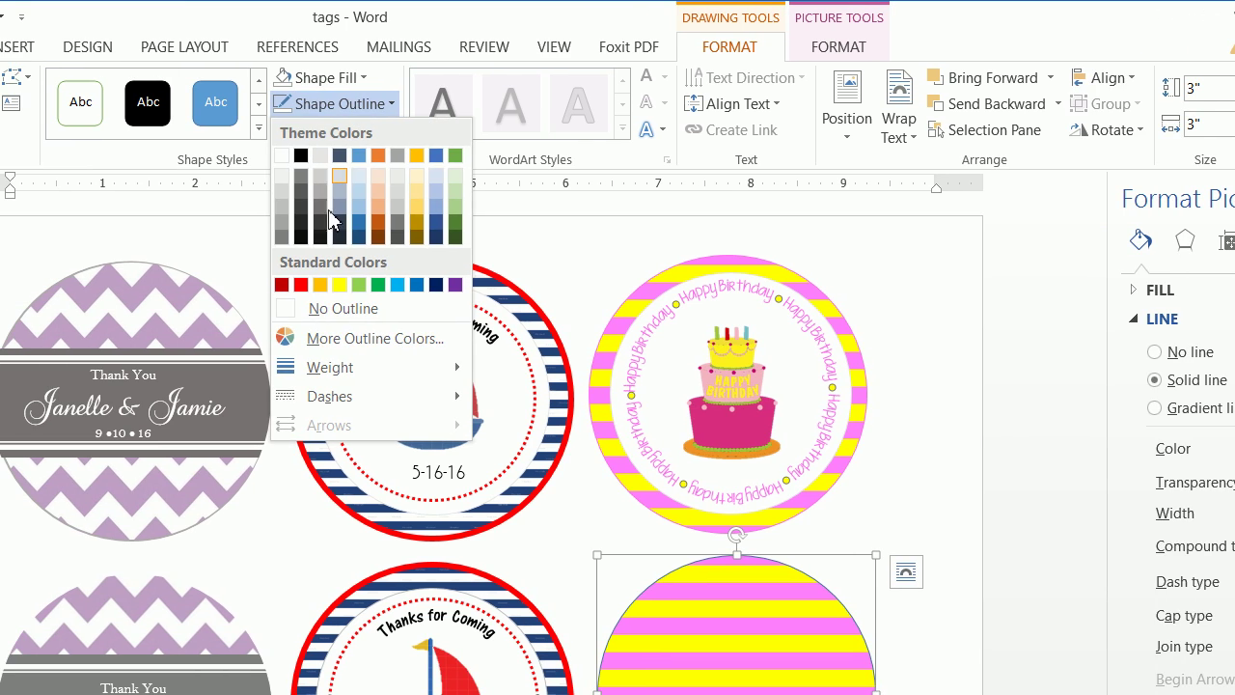
click(193, 337)
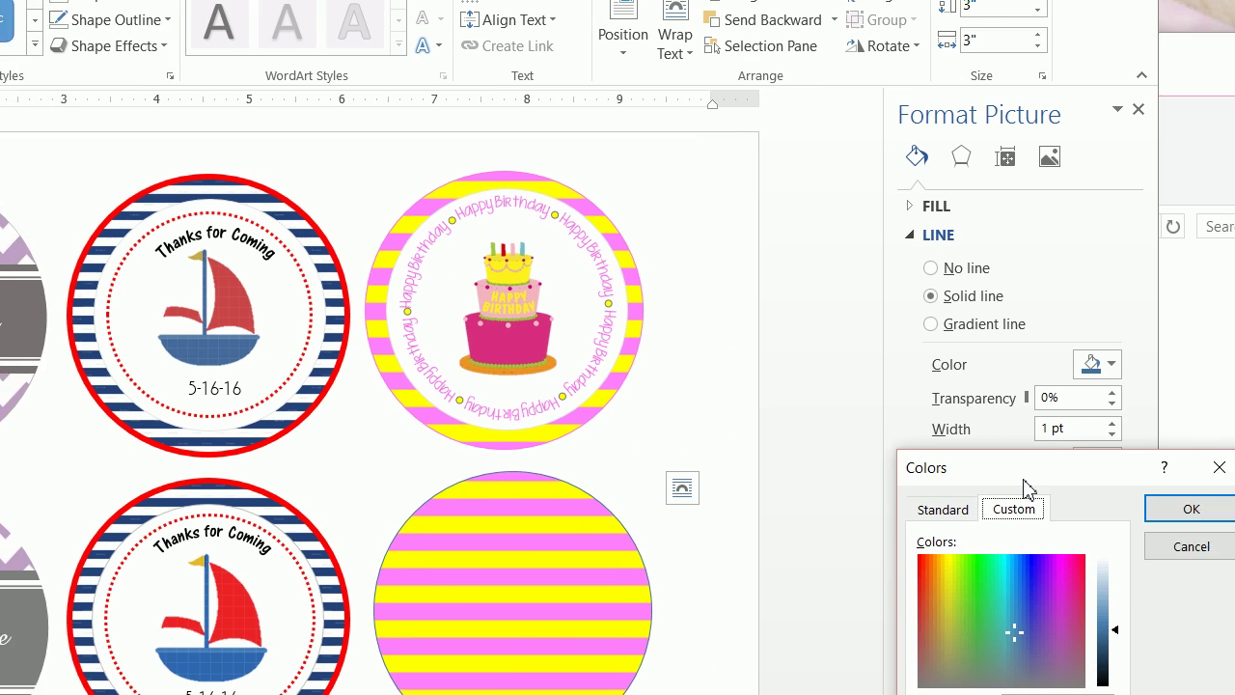
drag(1234, 561, 1022, 392)
click(736, 576)
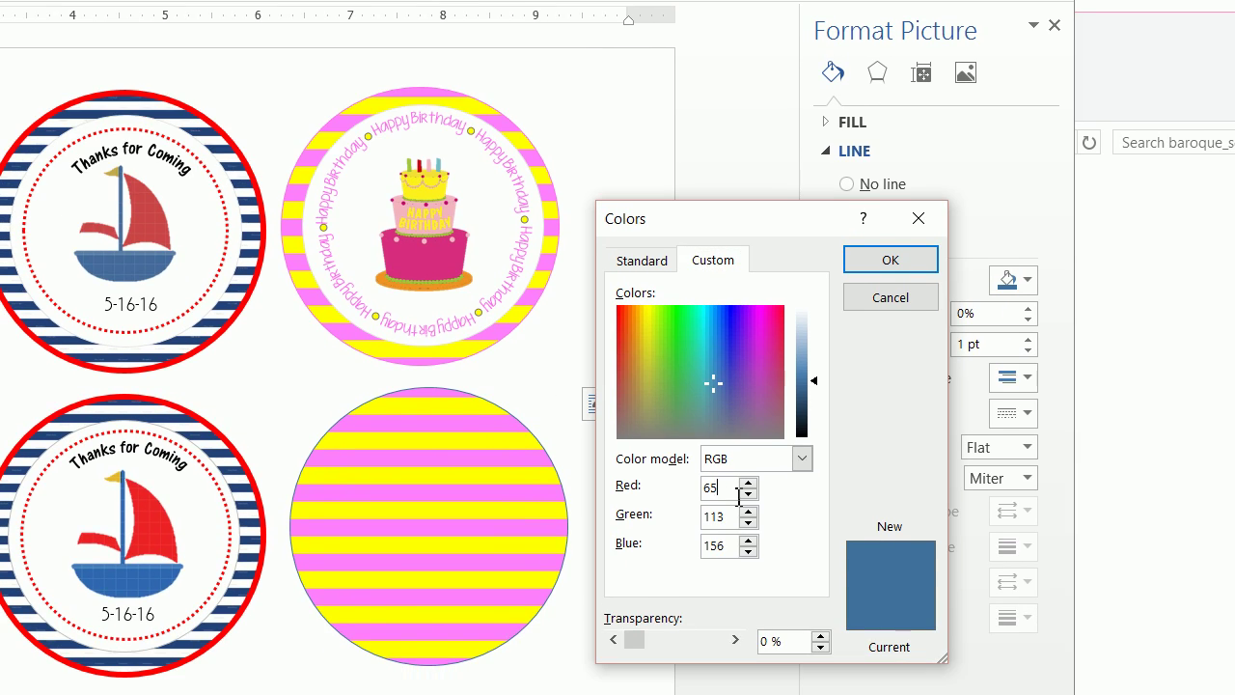
text(255)
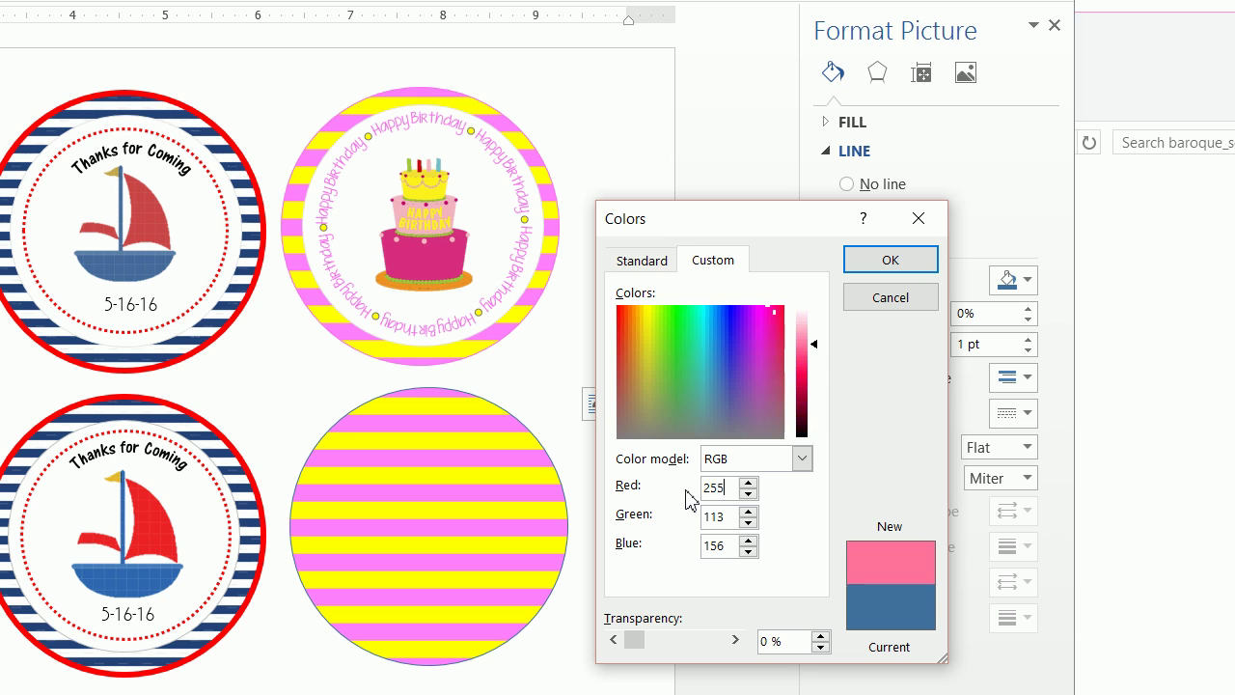
double_click(714, 521)
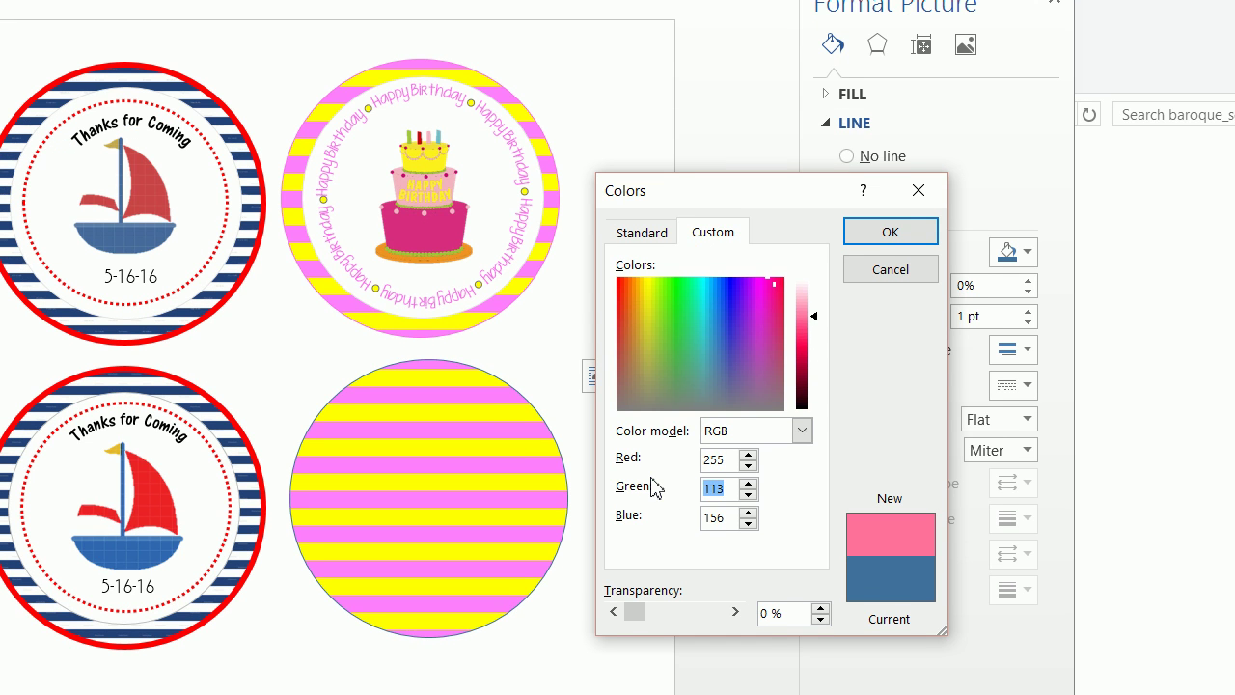
text(128)
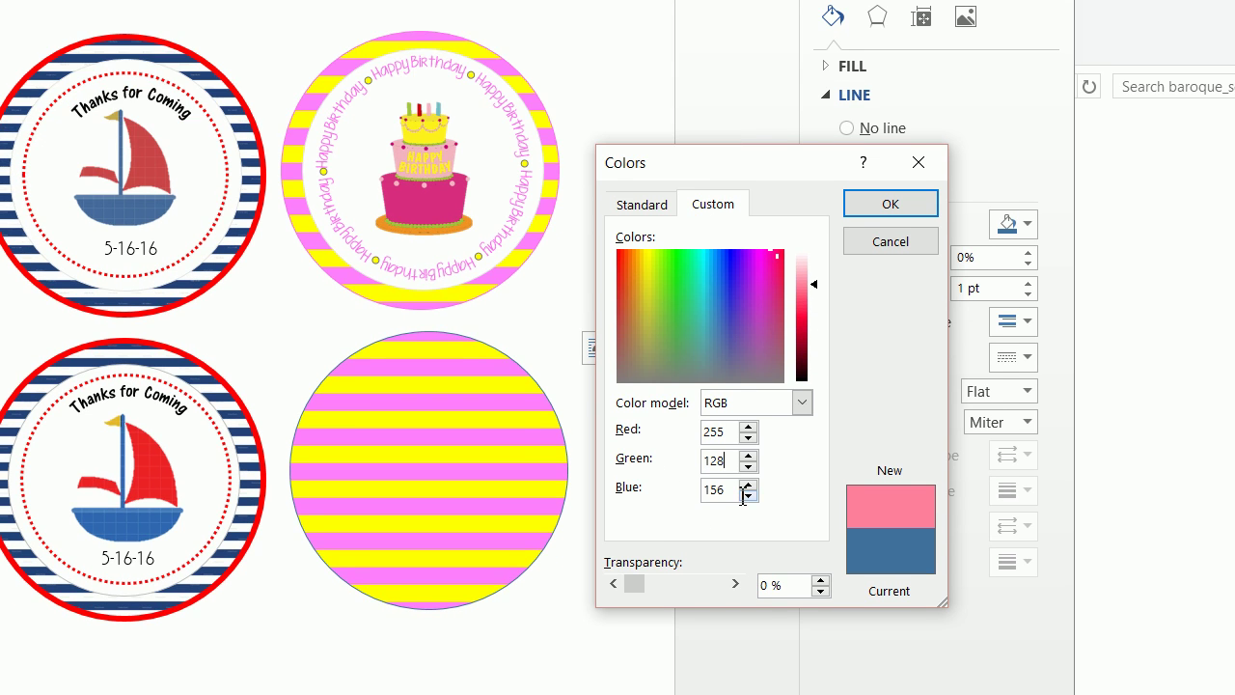
text(255)
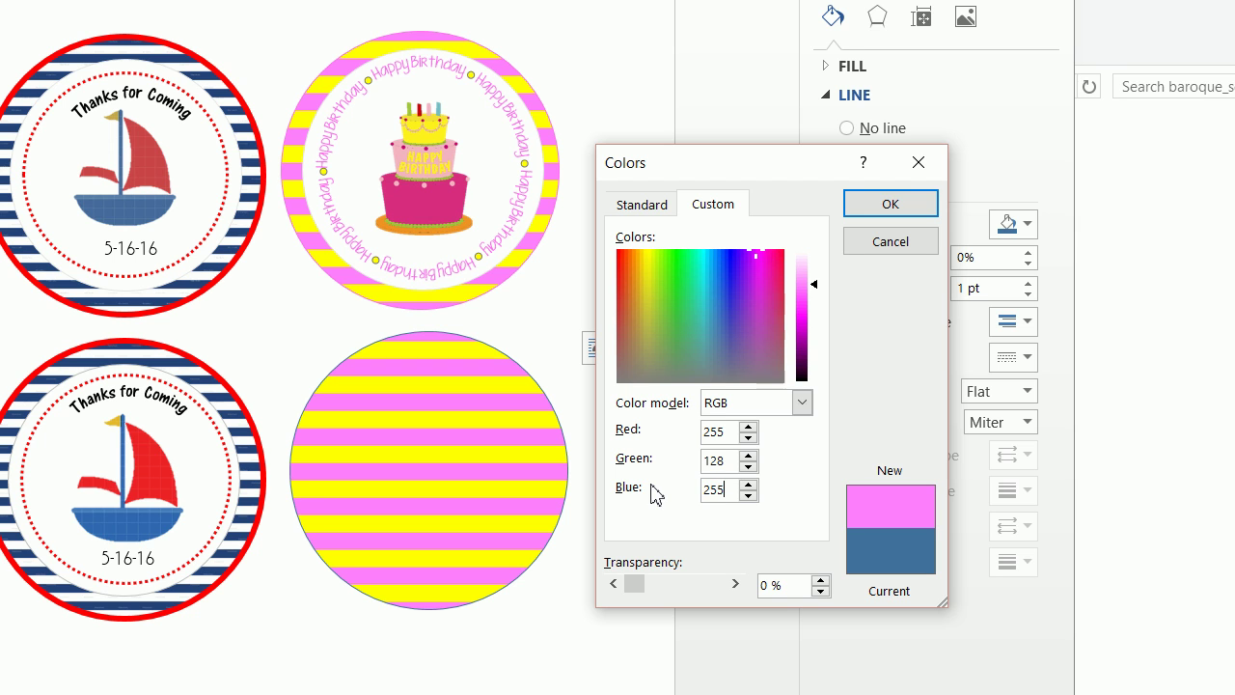
key(Return)
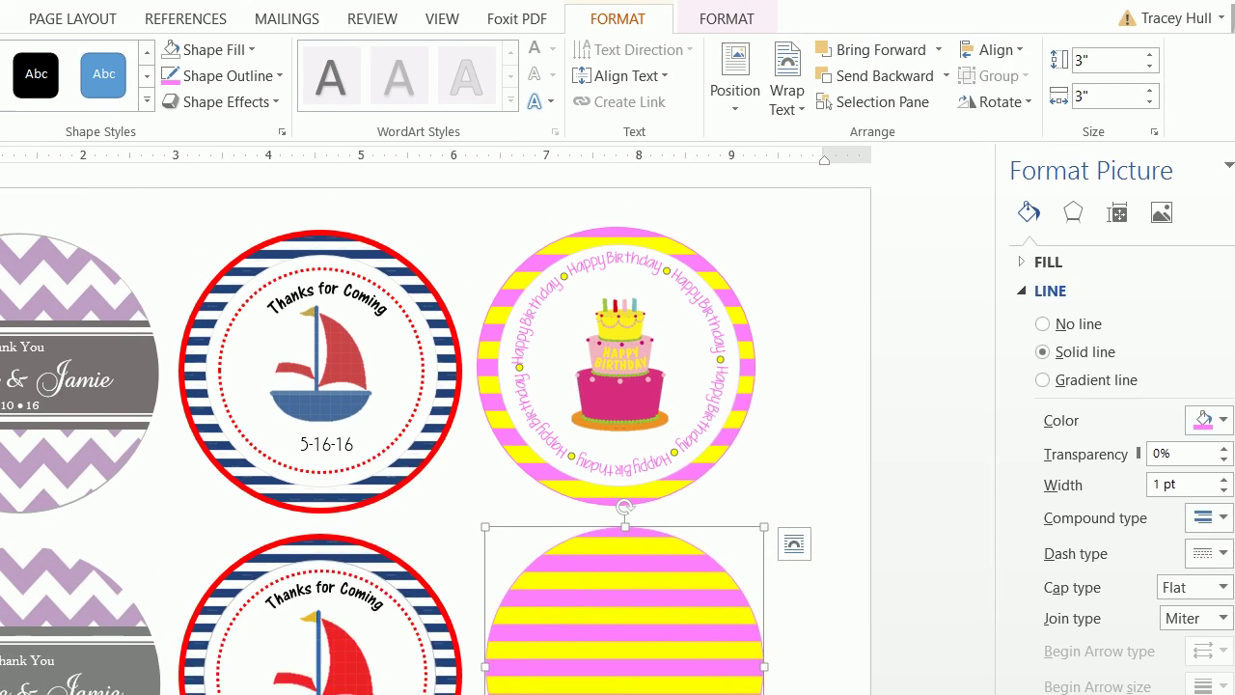
Insert a circle about 1" wide on top of the striped circle.
click(44, 46)
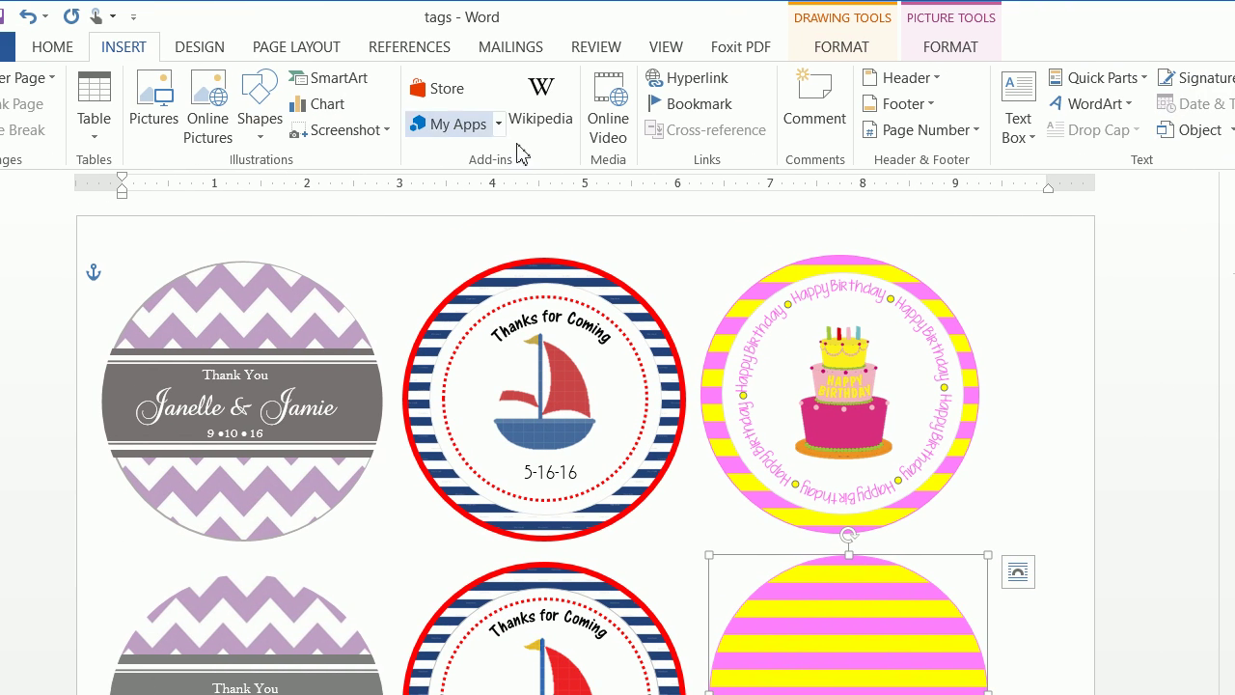
click(260, 101)
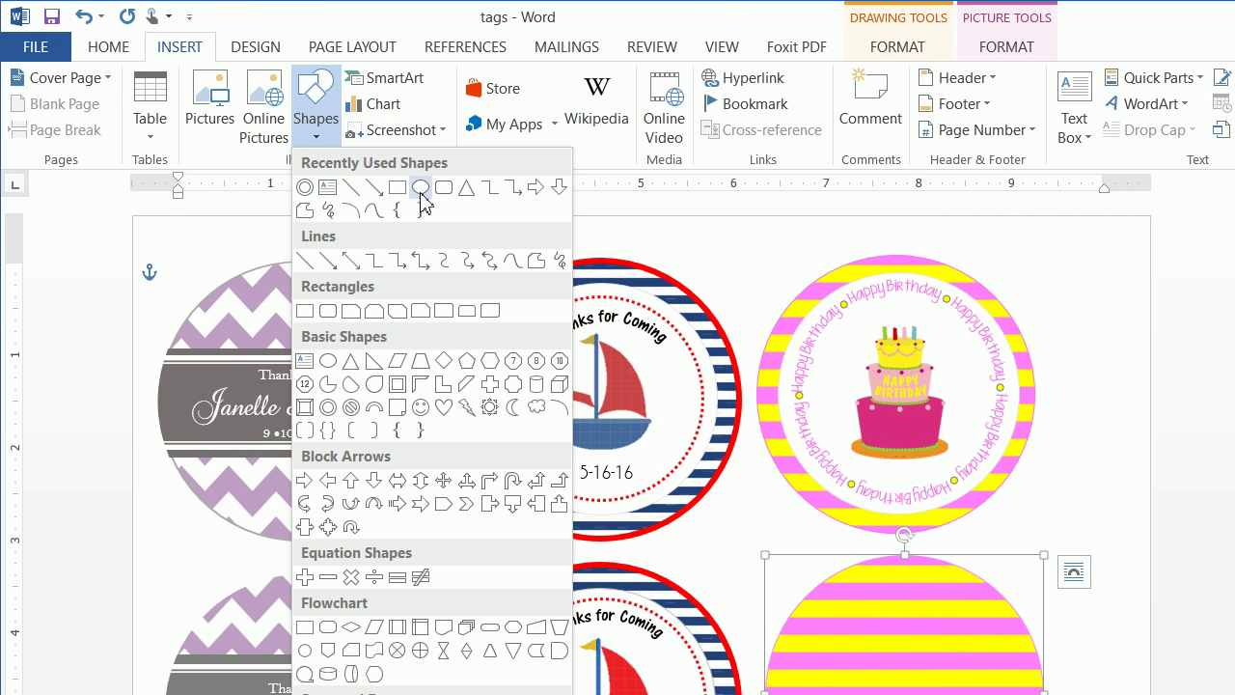
click(422, 187)
drag(838, 603, 933, 694)
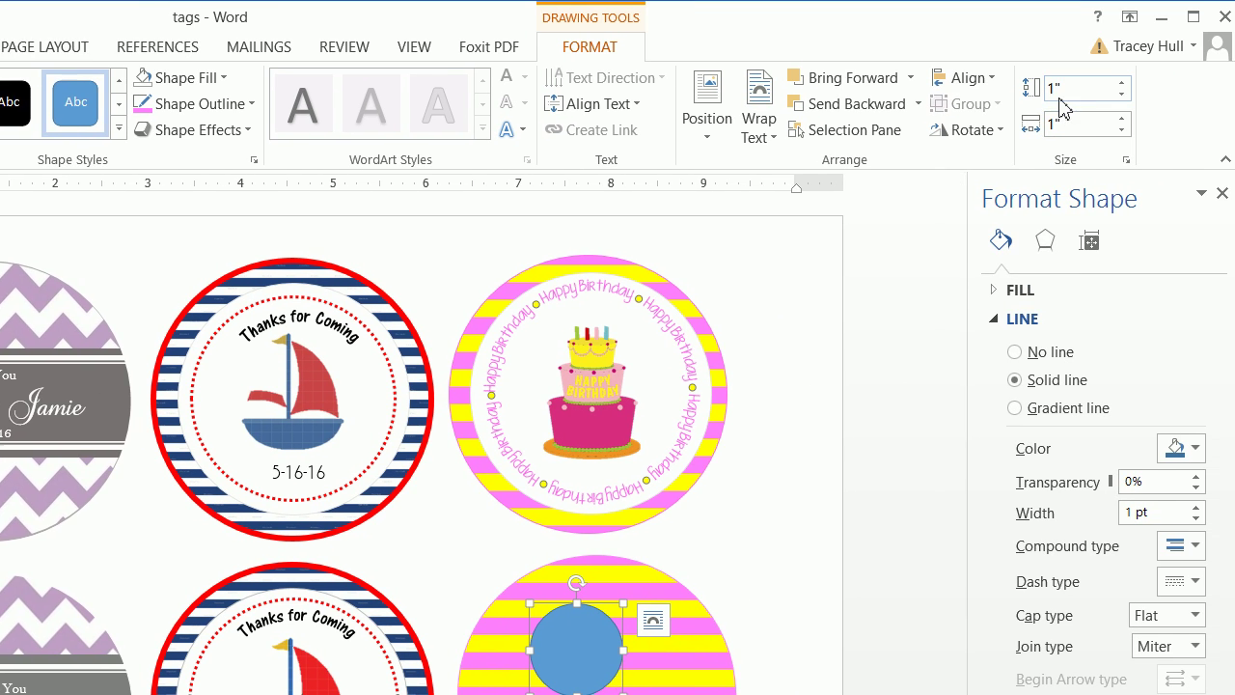
Set the new circle's height and width to 2.75" and center it on the striped circle.
click(1061, 94)
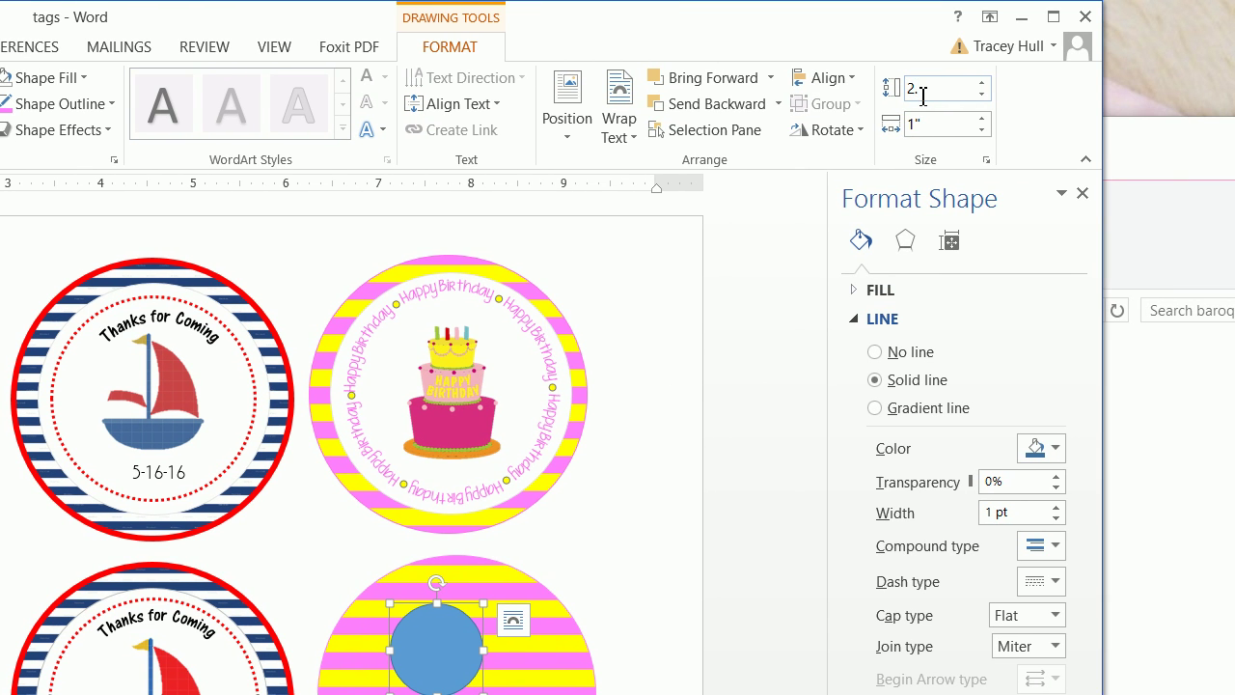
click(917, 124)
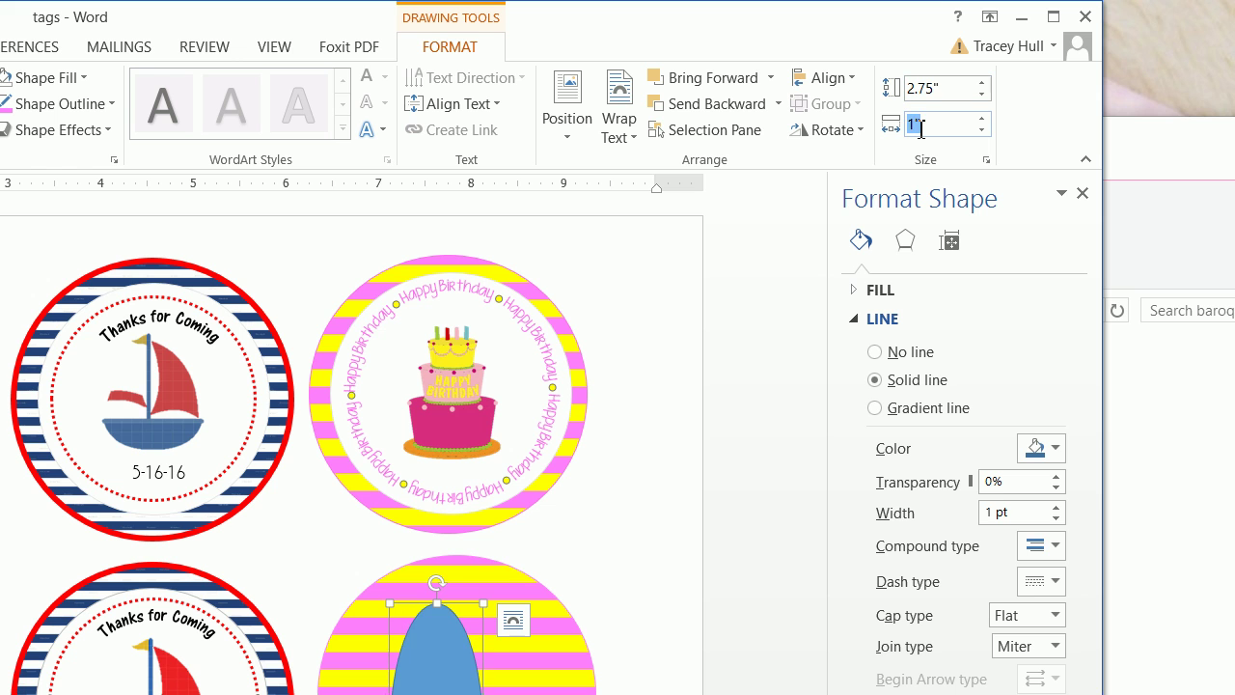
text(2.75)
key(Return)
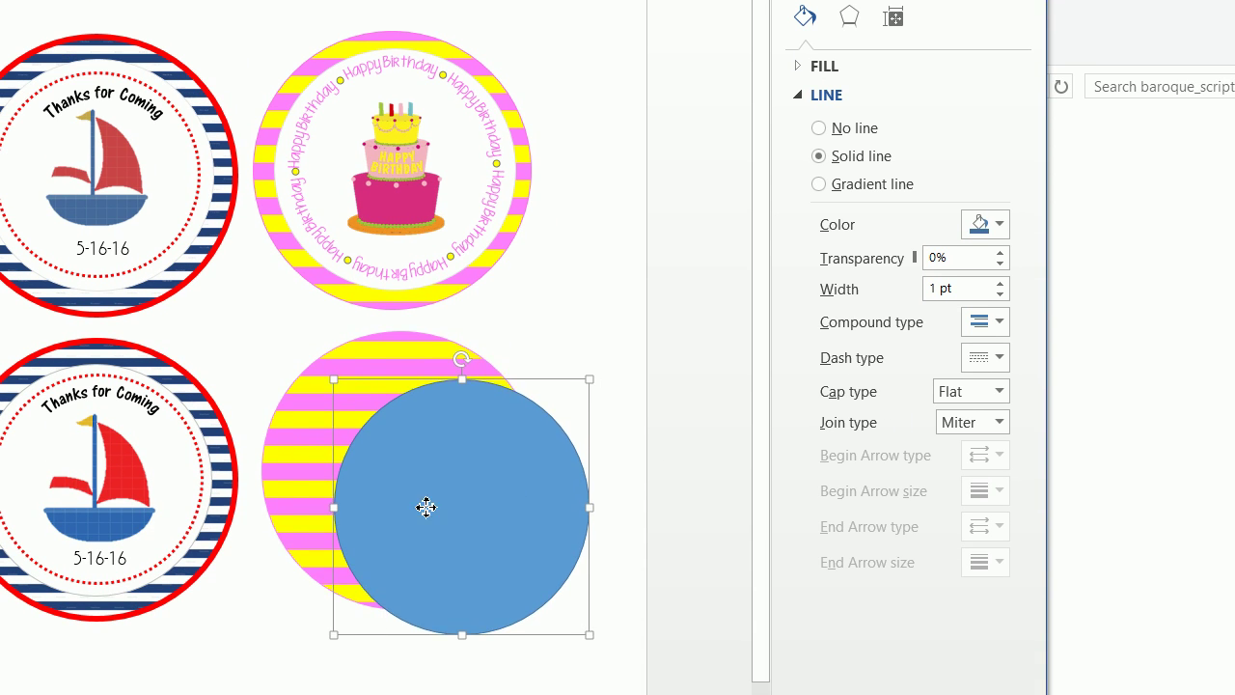
drag(427, 507, 380, 475)
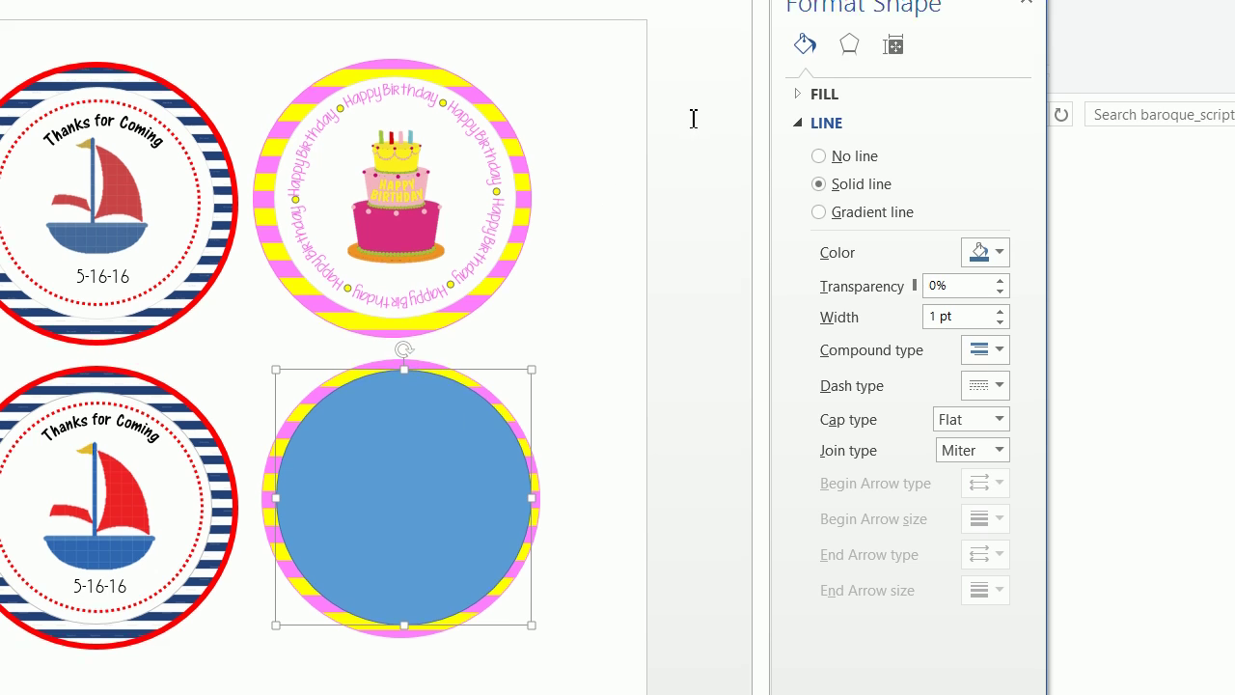
Resize the inner circle to 2.5" high and wide and center it again within the striped circle.
click(863, 89)
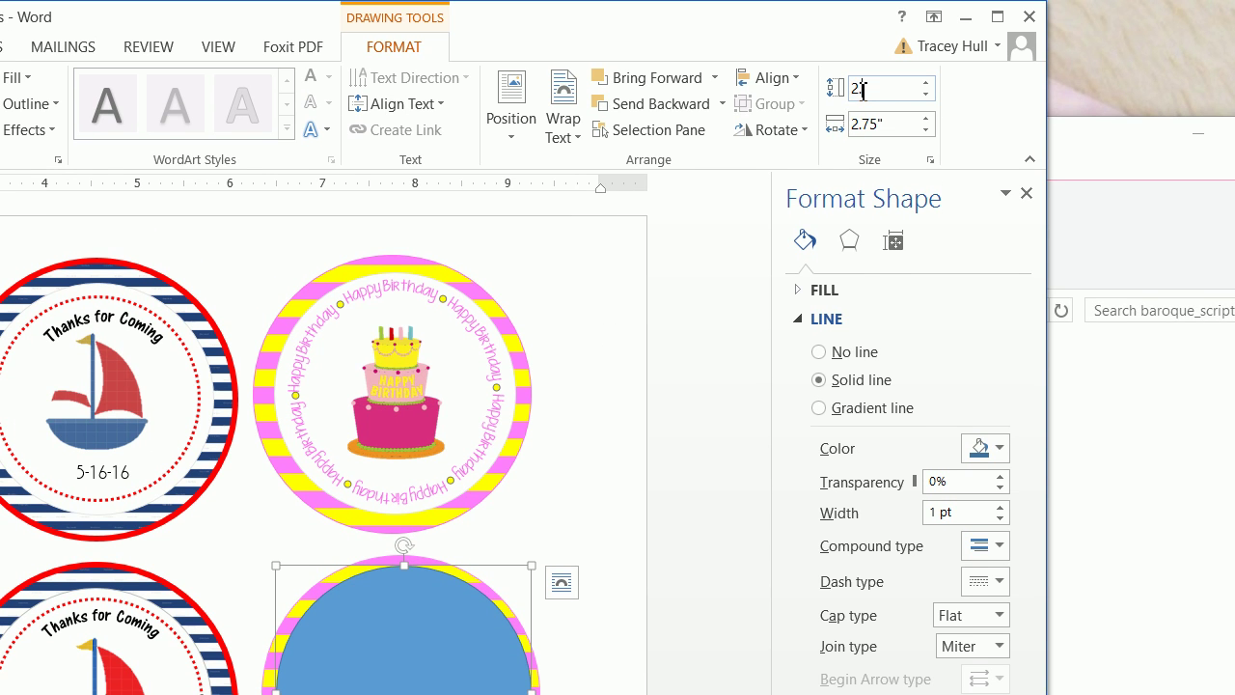
key(Return)
click(876, 130)
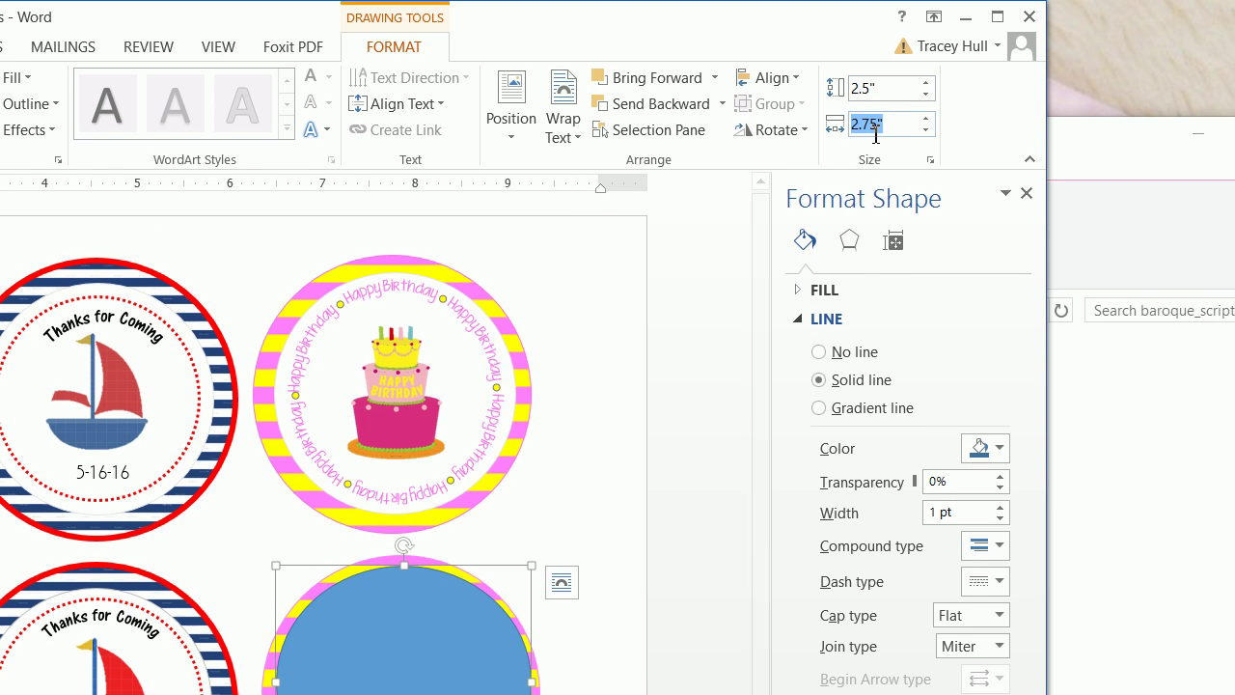
text(2.5)
key(Return)
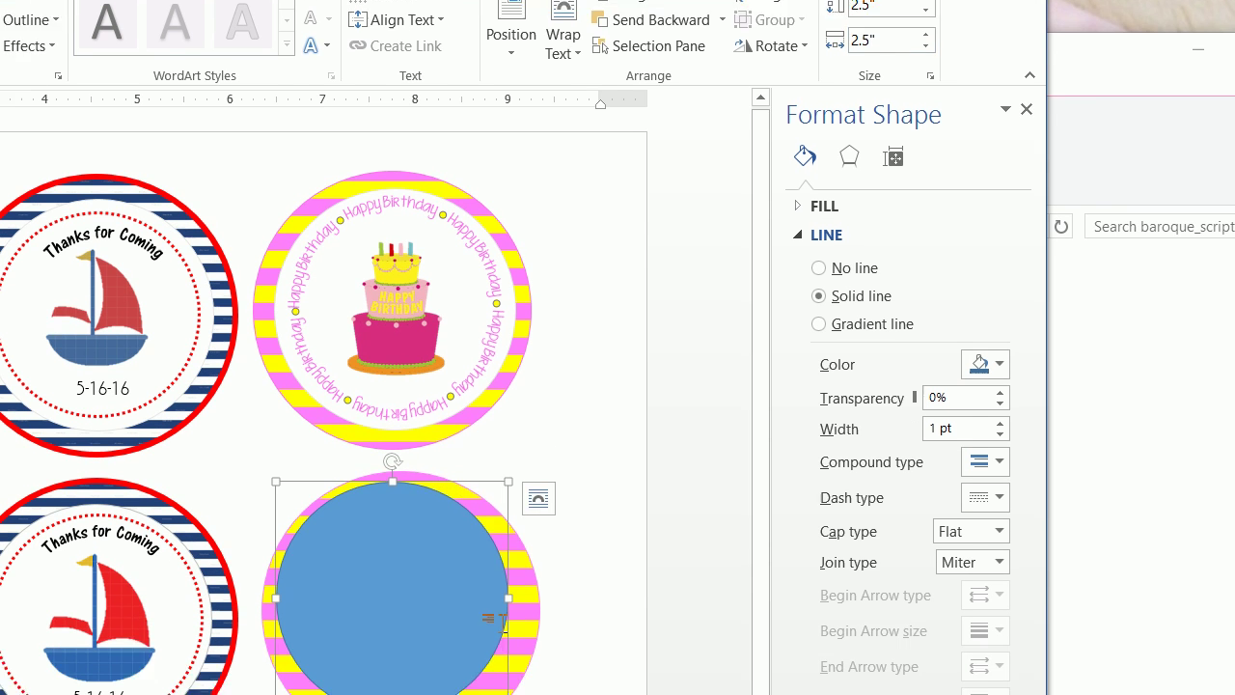
mouse_move(451, 686)
mouse_down()
mouse_move(469, 693)
mouse_move(457, 694)
mouse_up()
drag(457, 511, 460, 510)
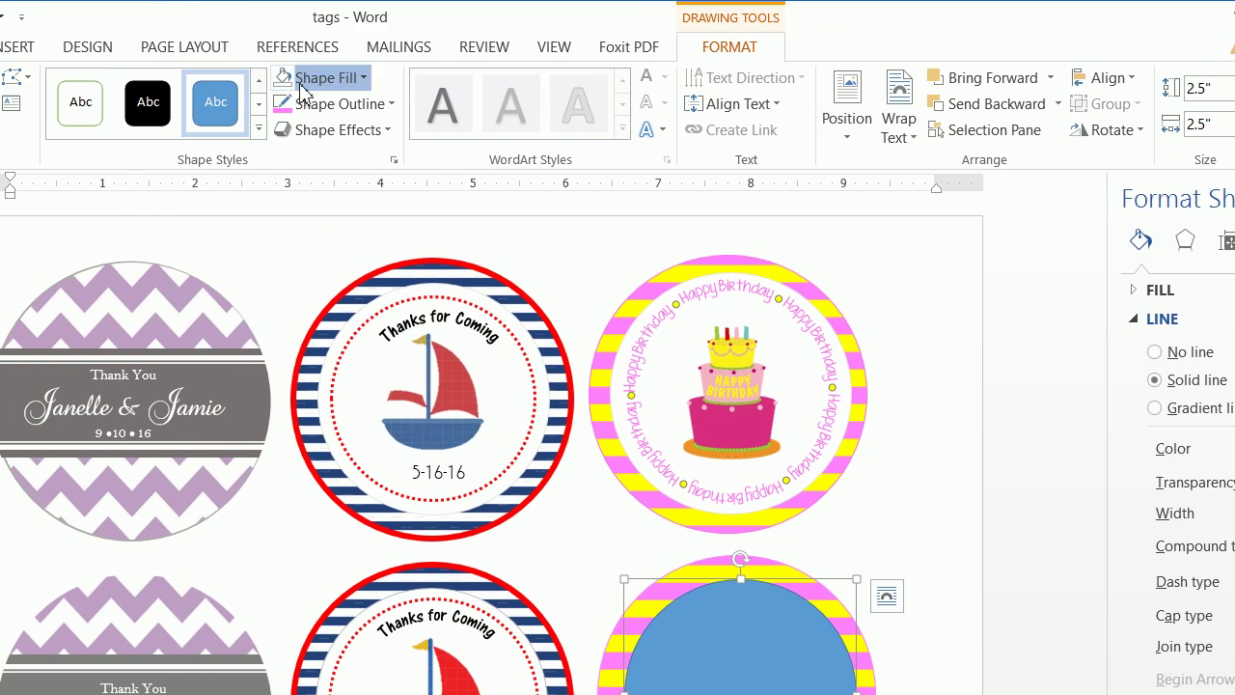
Fill the inner circle with white and give it the same pink outline as the striped circle.
click(205, 77)
click(213, 328)
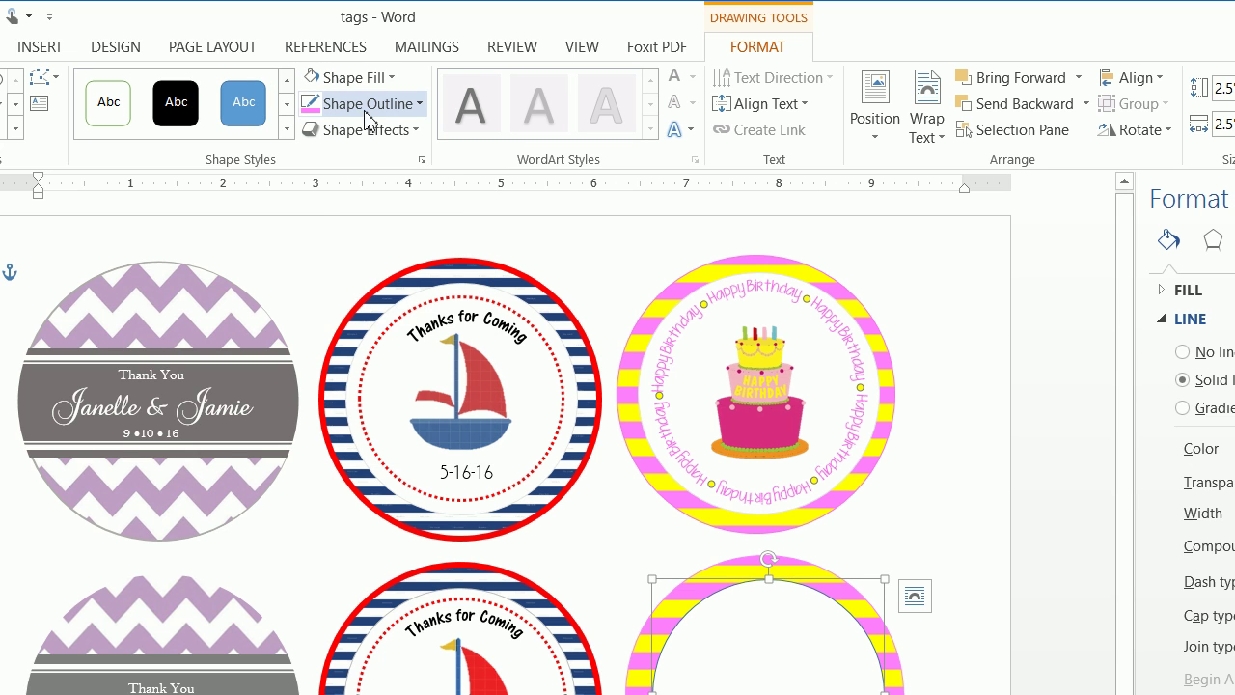
click(365, 119)
click(315, 115)
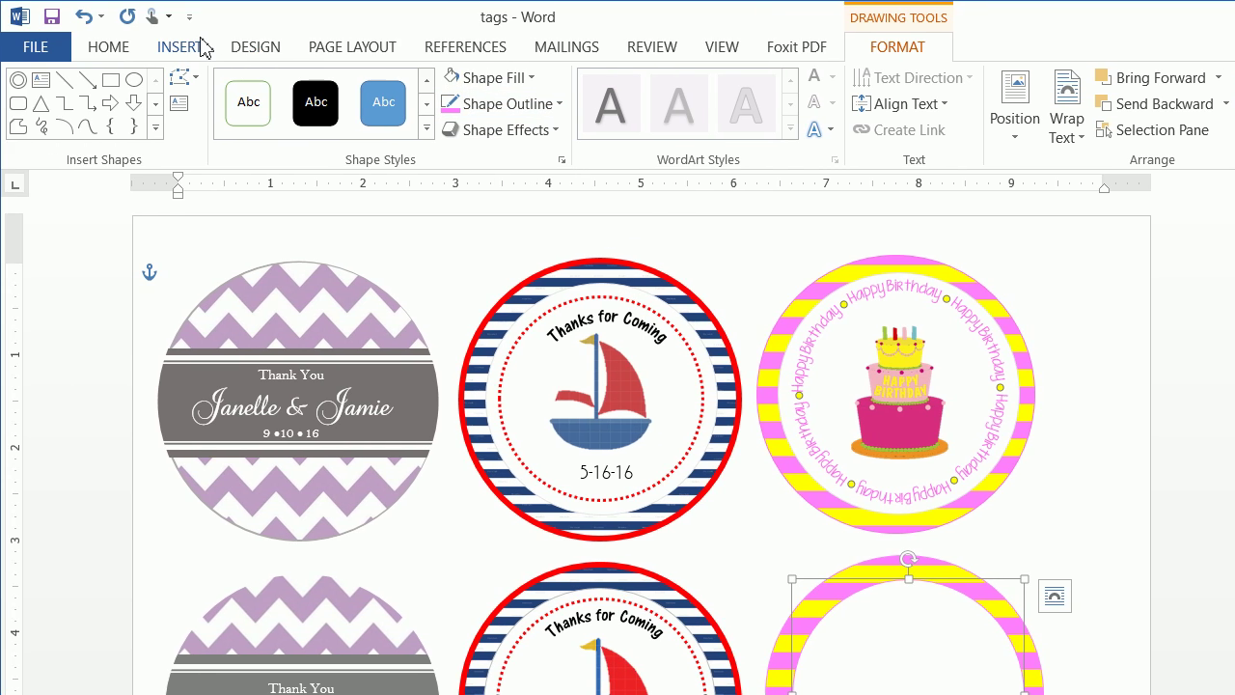
Insert the picture Big%20Pink%20BirthdayCake%20(48%20inches%20Tall) and set its text wrapping to In Front of Text.
click(202, 48)
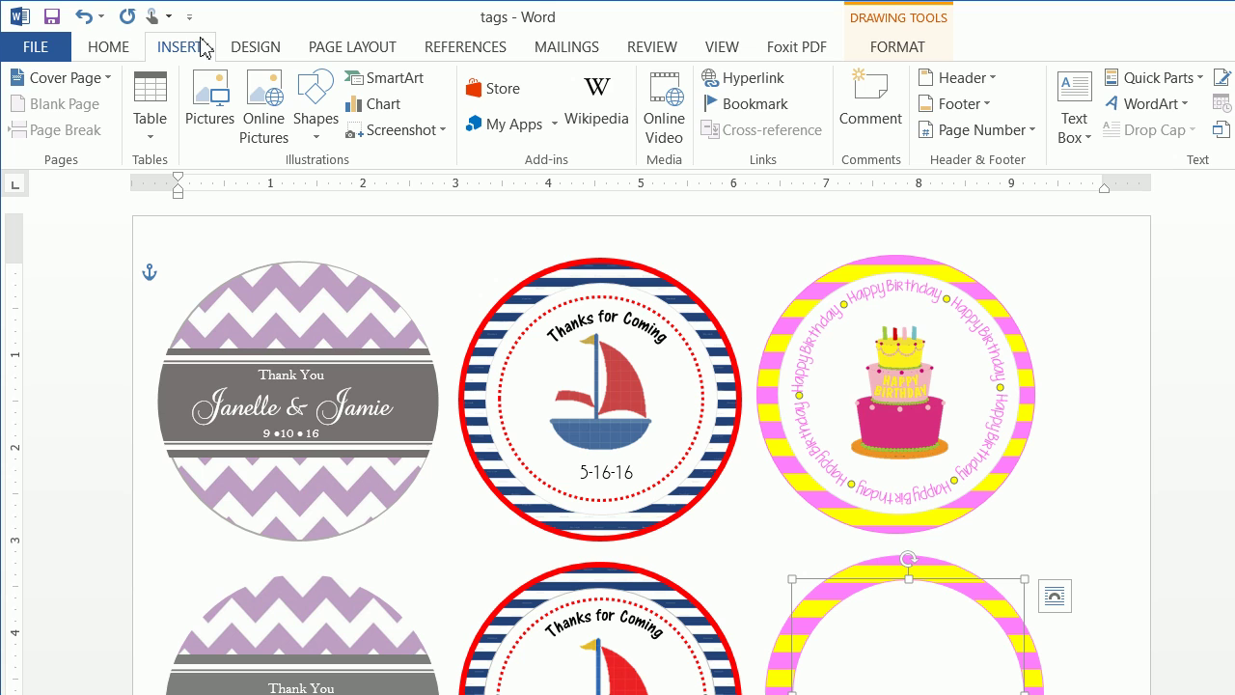
click(207, 114)
click(547, 212)
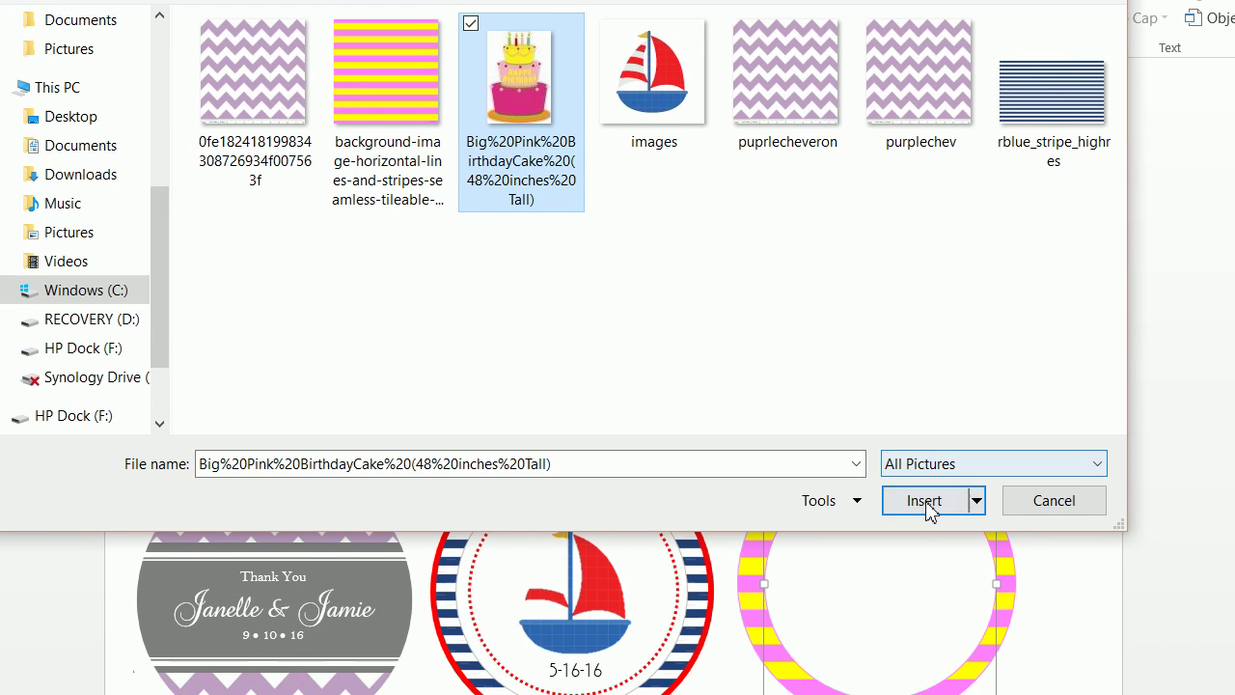
click(952, 612)
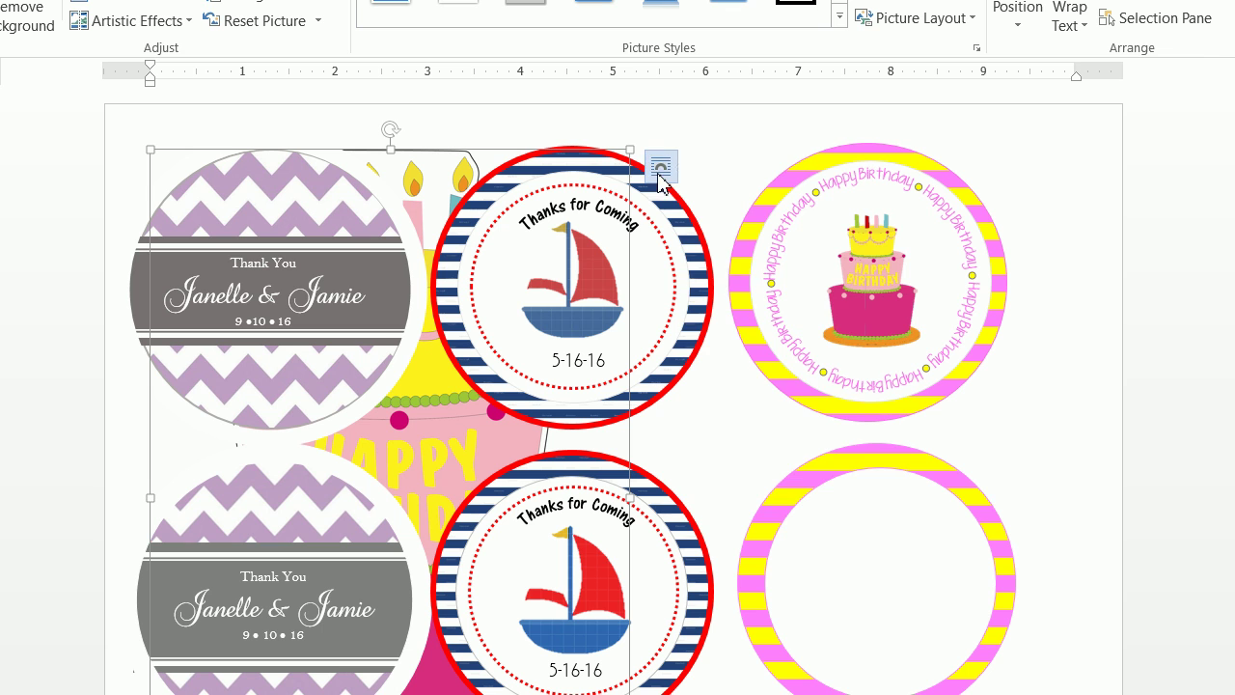
click(661, 85)
click(828, 396)
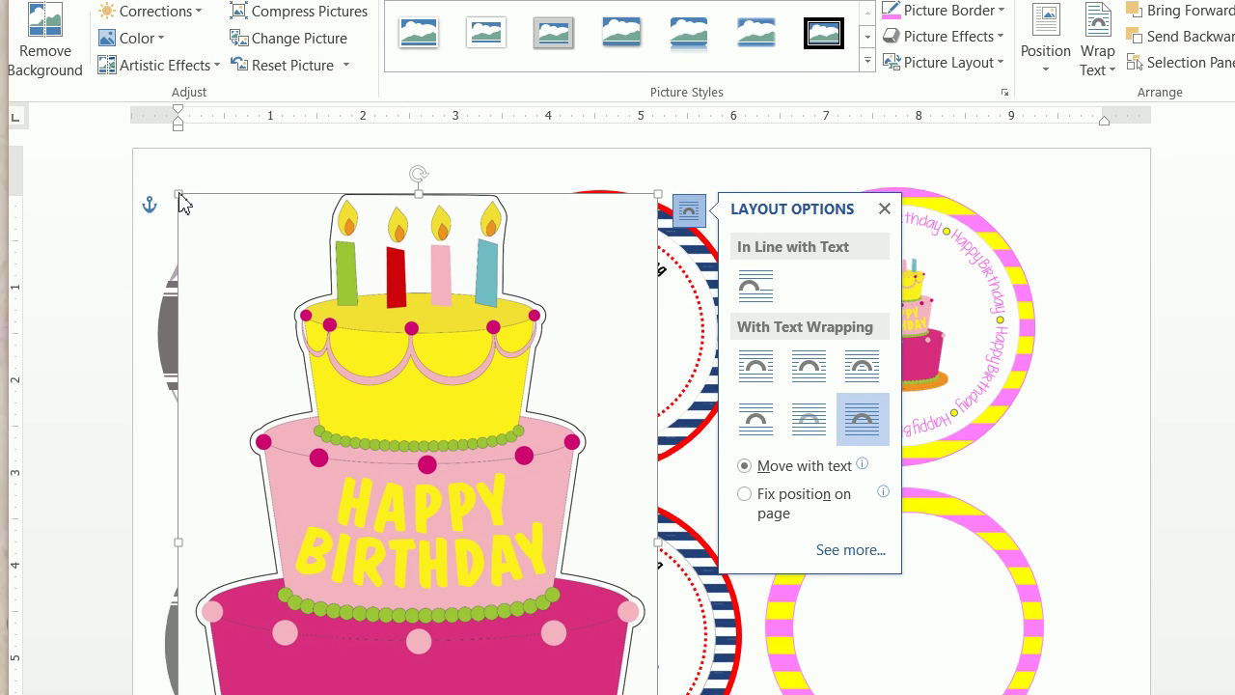
Shrink the cake picture to about 1.9" tall and position it in the middle of the lower striped circle's white center.
scroll(180, 193, down, 1)
drag(179, 145, 184, 155)
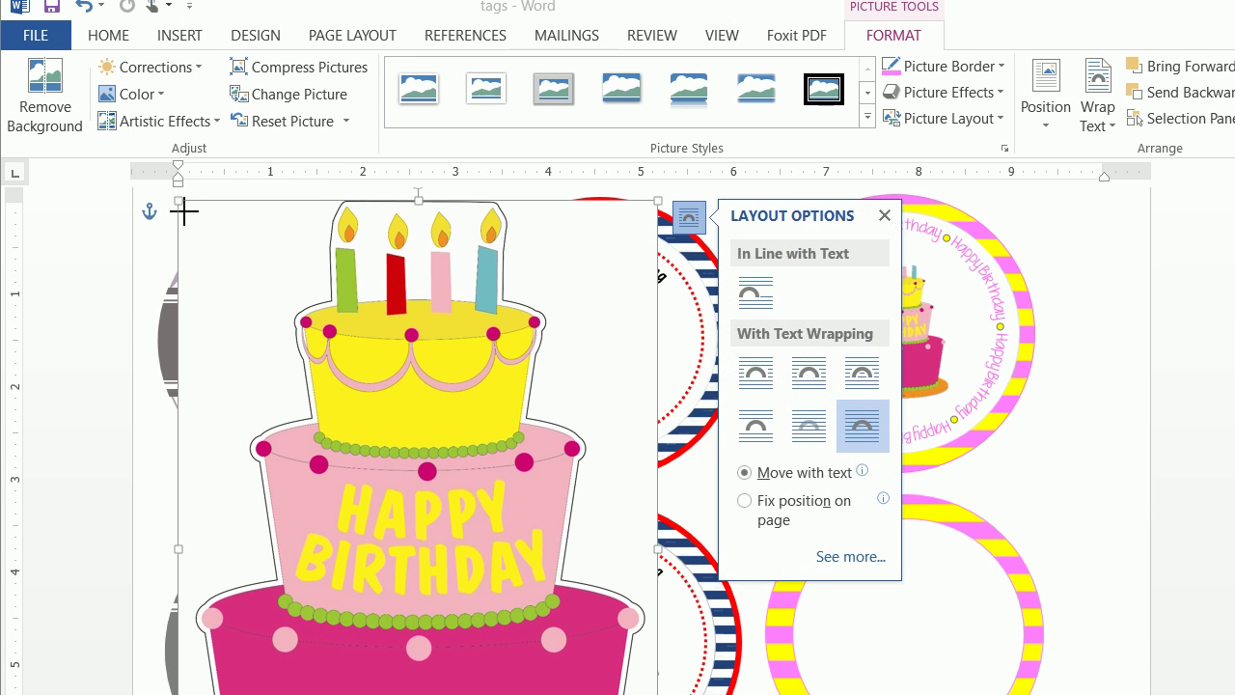
drag(184, 211, 582, 694)
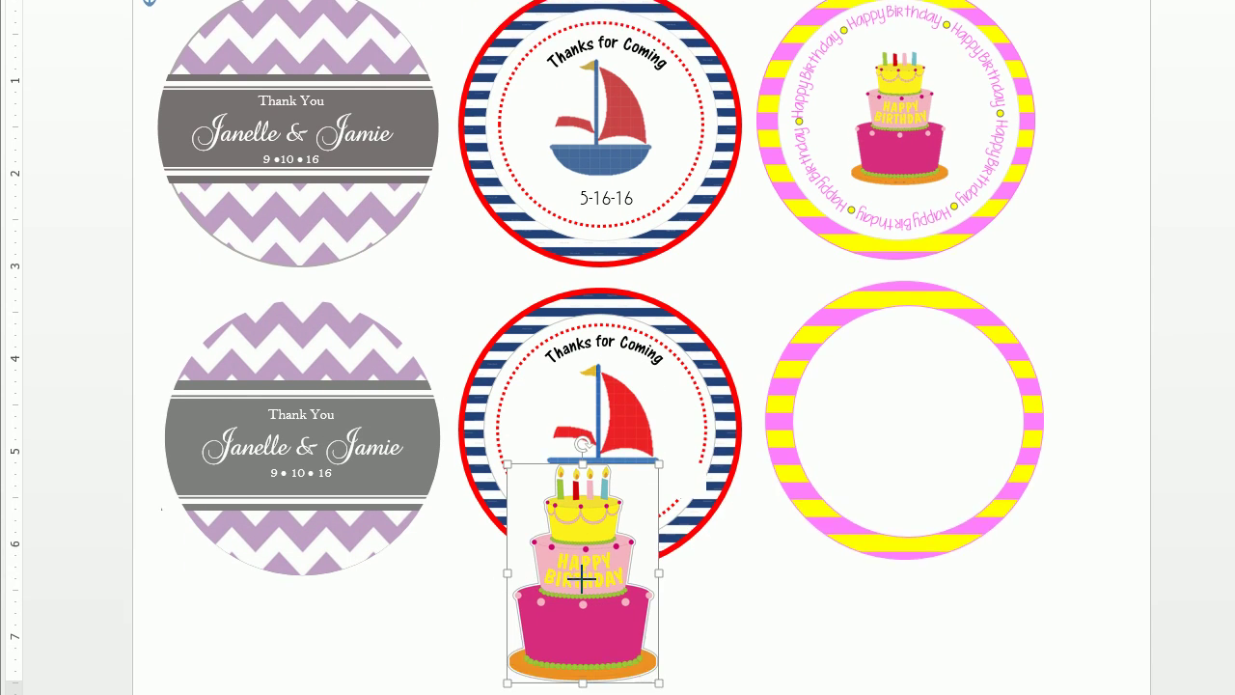
drag(583, 577, 885, 350)
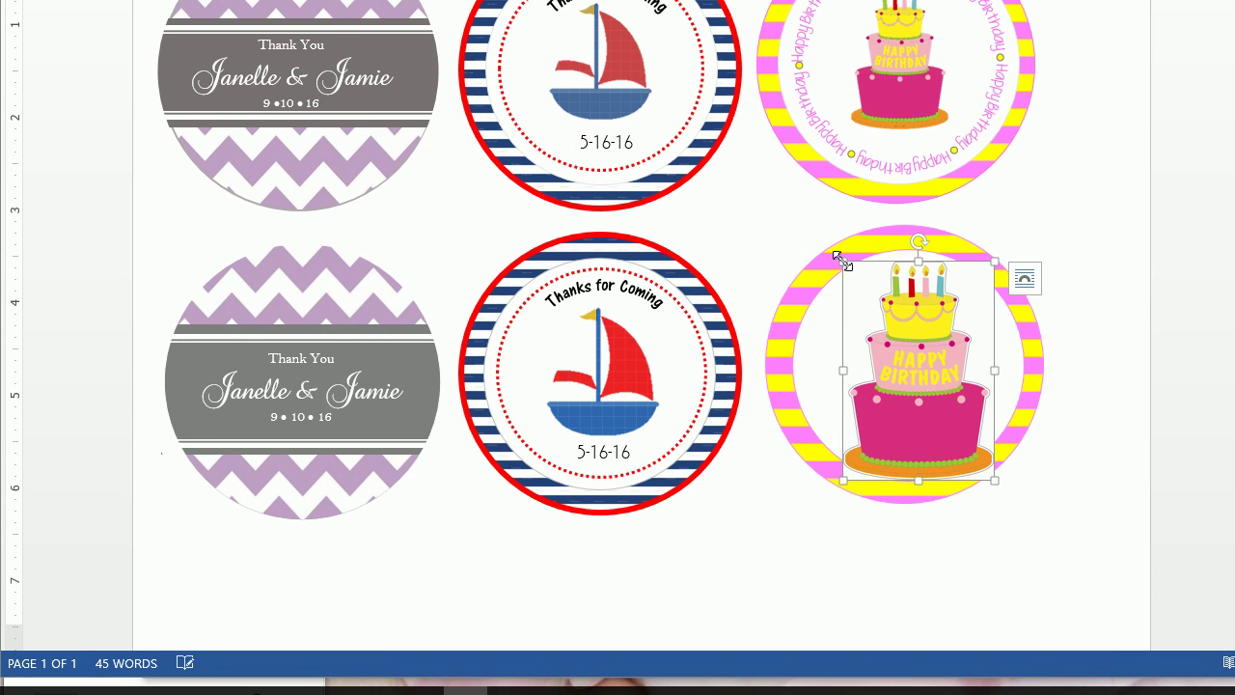
drag(843, 261, 872, 299)
drag(932, 405, 876, 386)
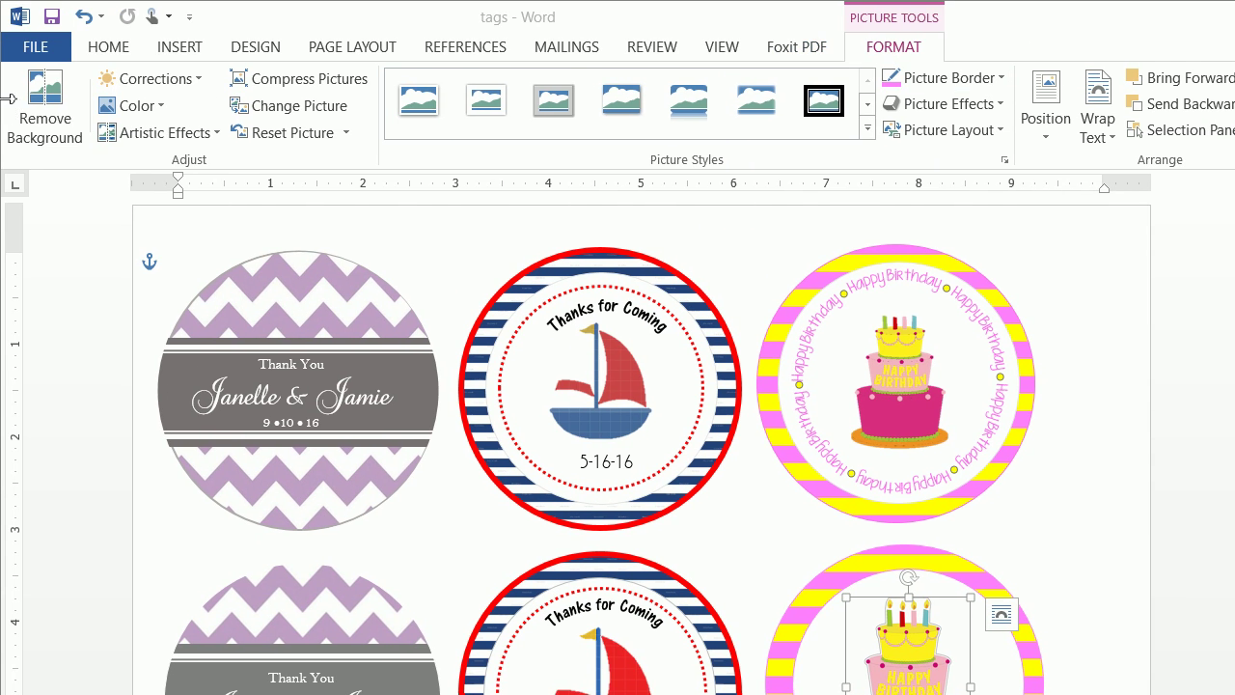
Remove the cake picture's background, extending the kept area to include the whole cake and its orange base.
click(19, 91)
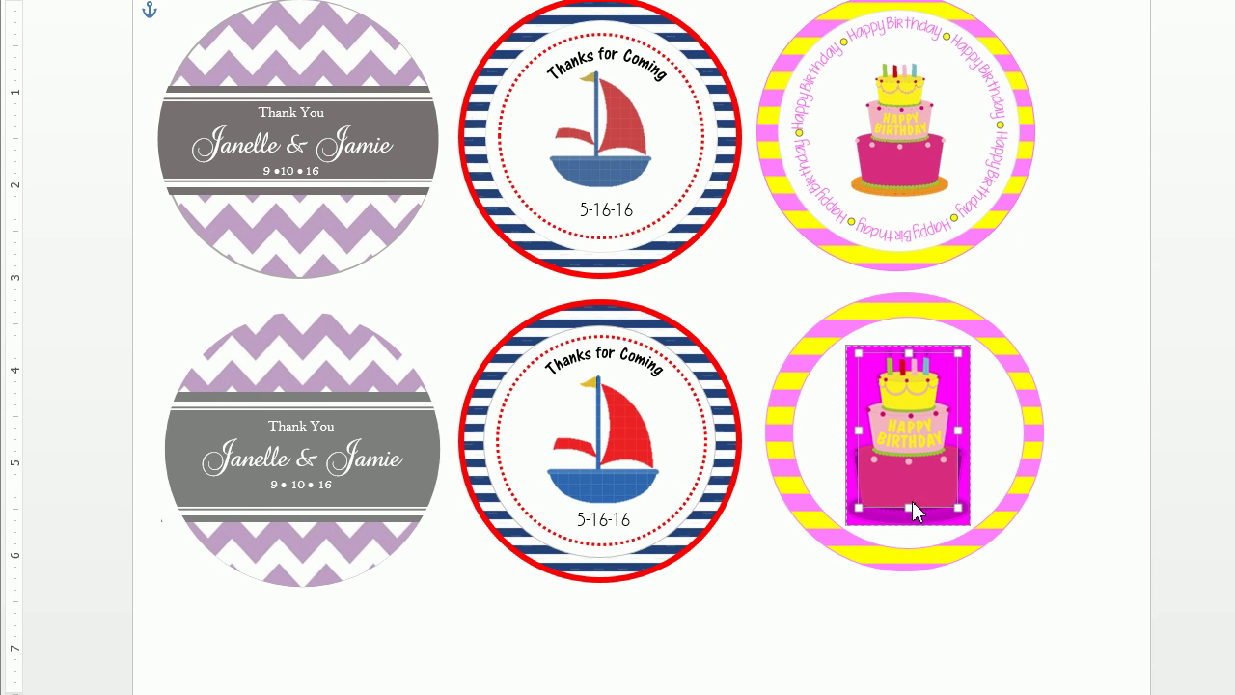
drag(912, 518, 911, 528)
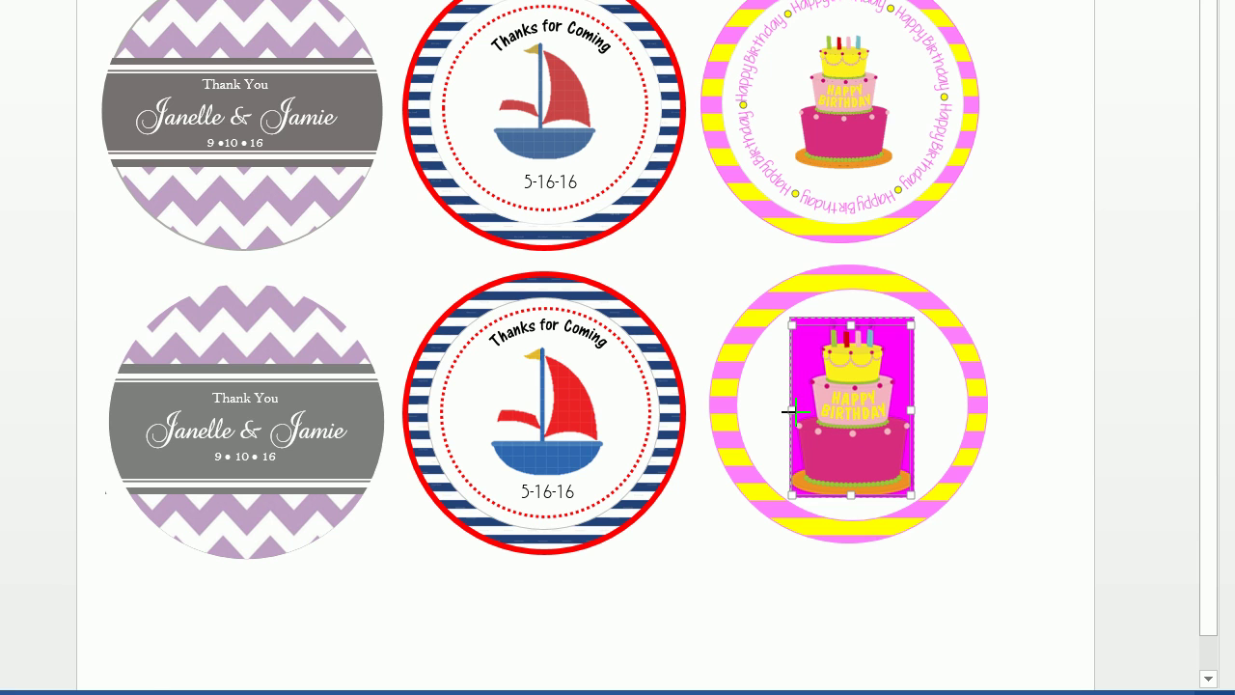
click(921, 413)
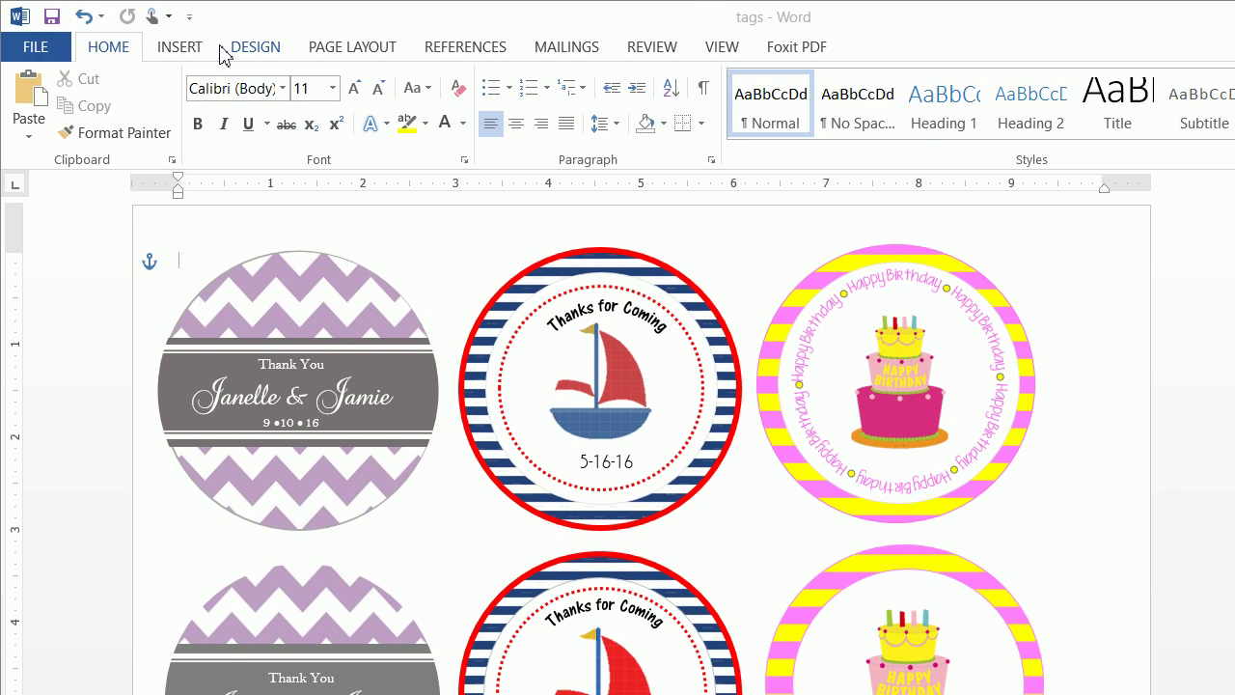
Draw a text box about 2.25" wide over the new cake tag's white center and enter "Happy Birthday" in it.
click(180, 47)
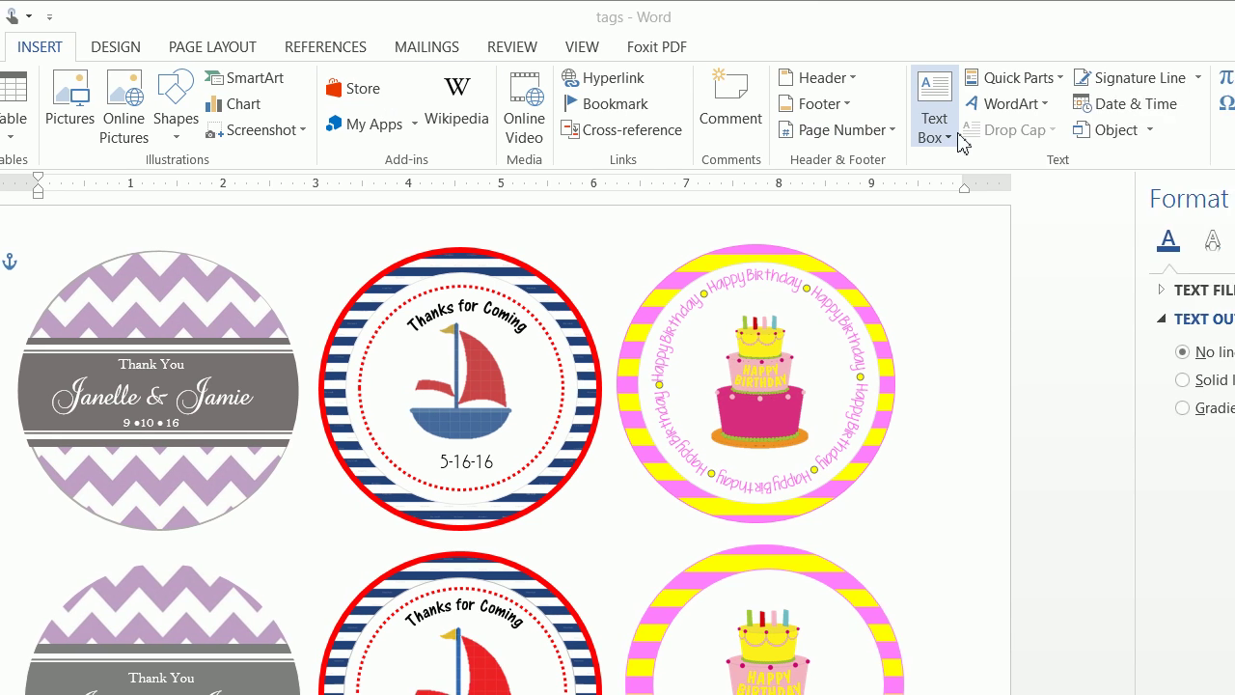
click(948, 139)
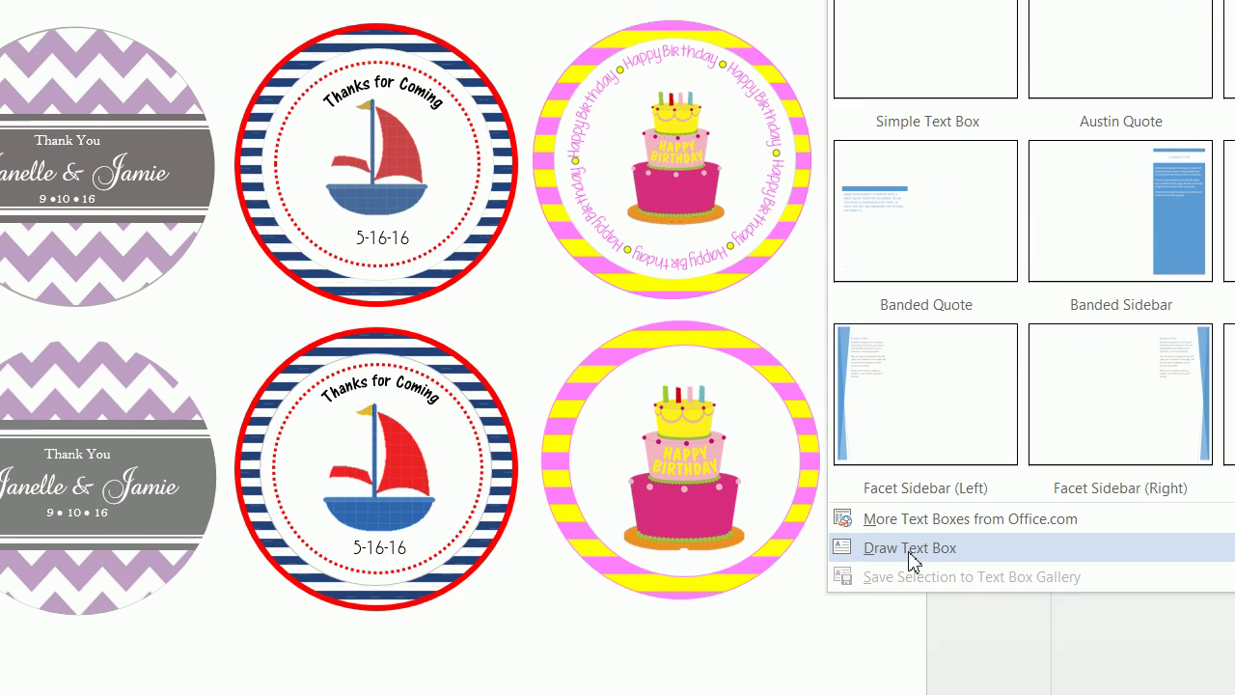
click(911, 554)
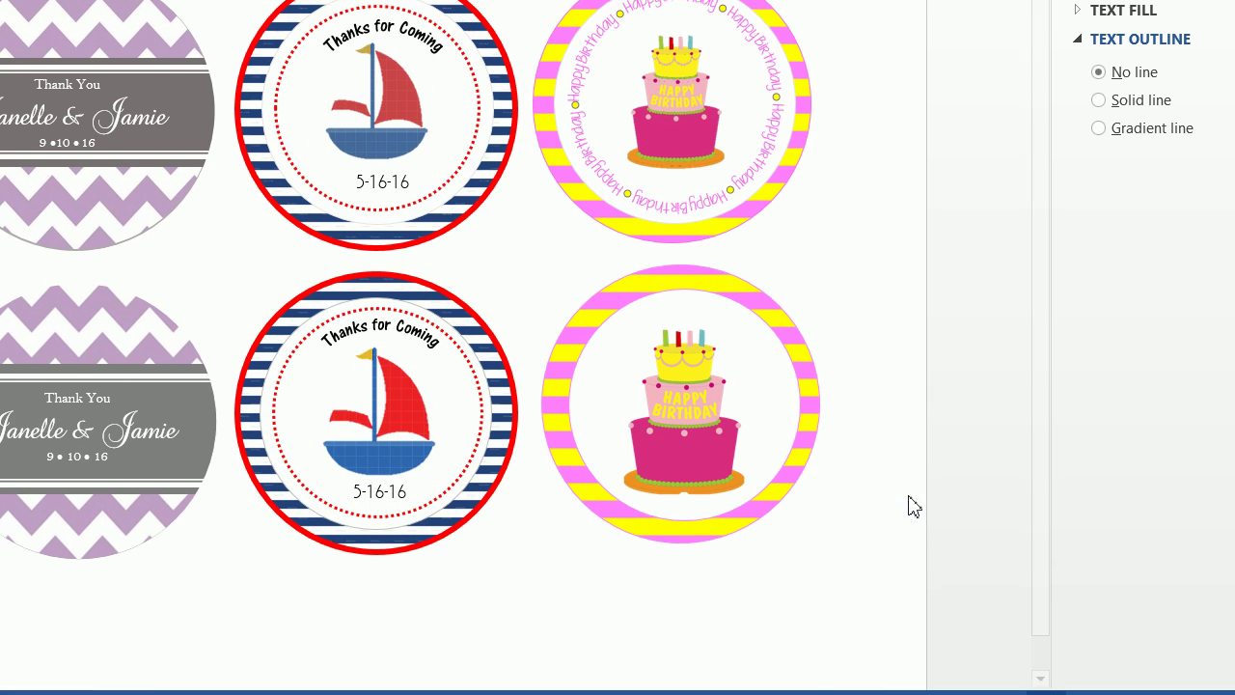
mouse_move(593, 303)
mouse_down()
mouse_move(794, 488)
mouse_move(802, 526)
mouse_move(797, 491)
mouse_up()
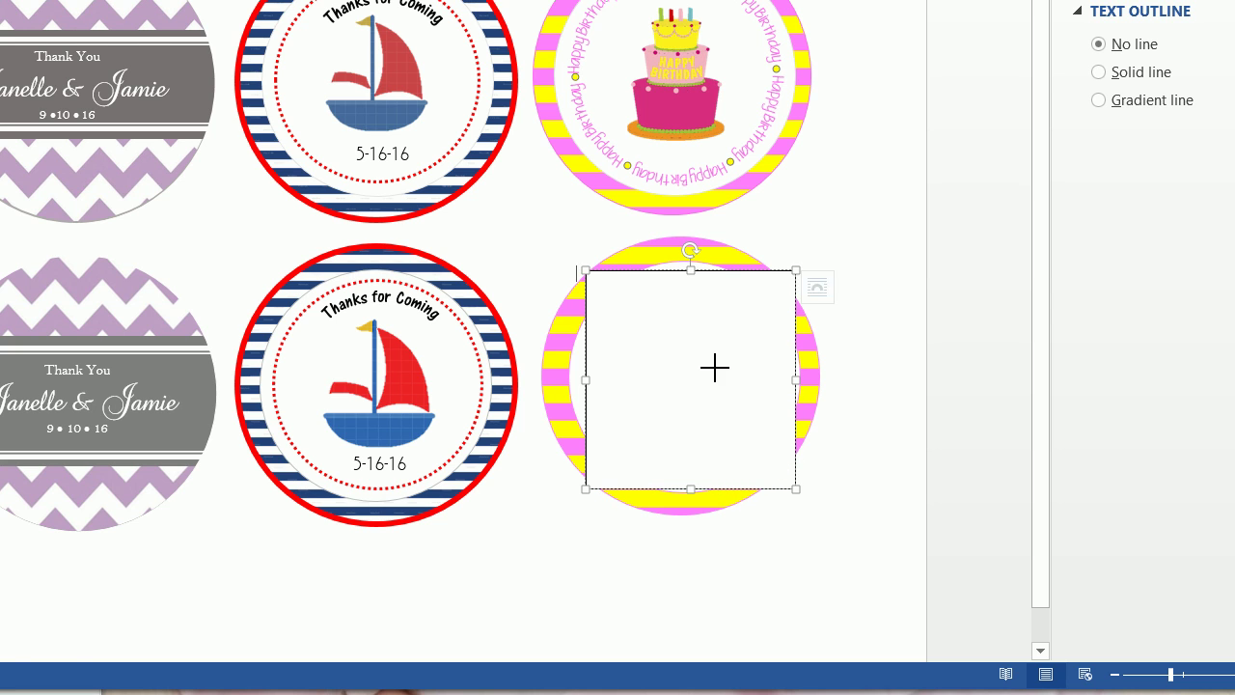
text(Happy Birthday)
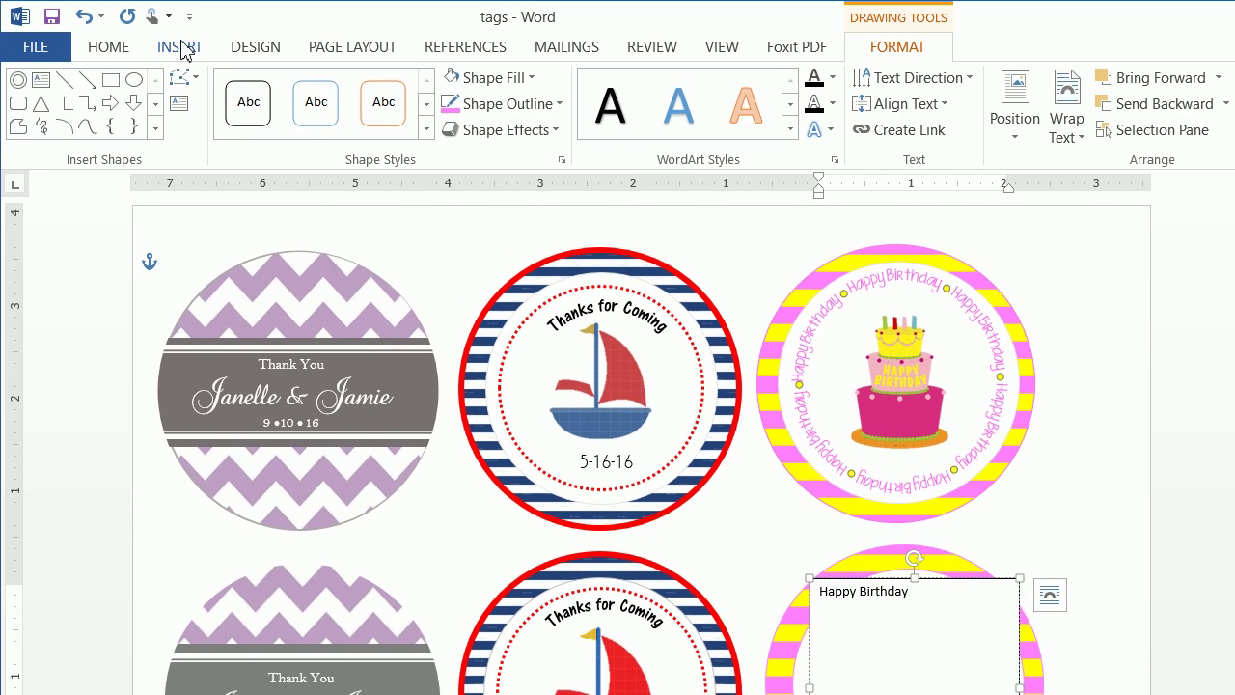
Insert a solid round dot symbol after "Happy Birthday" in the text box.
click(188, 49)
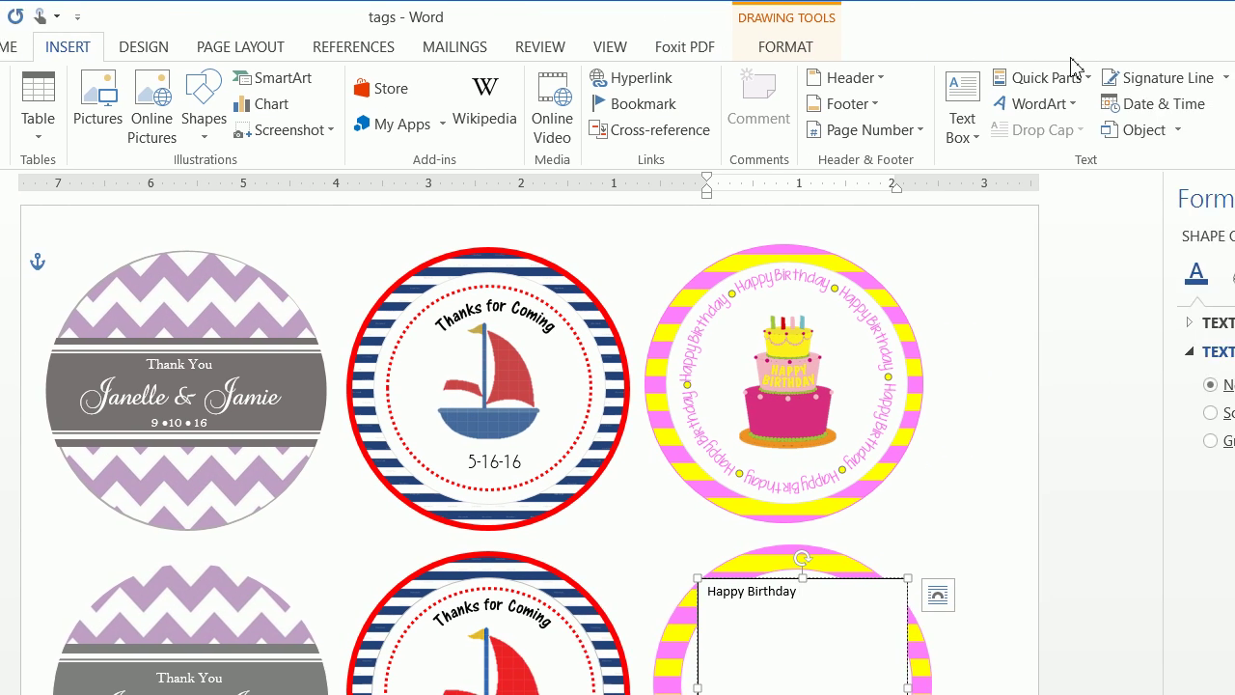
click(1234, 108)
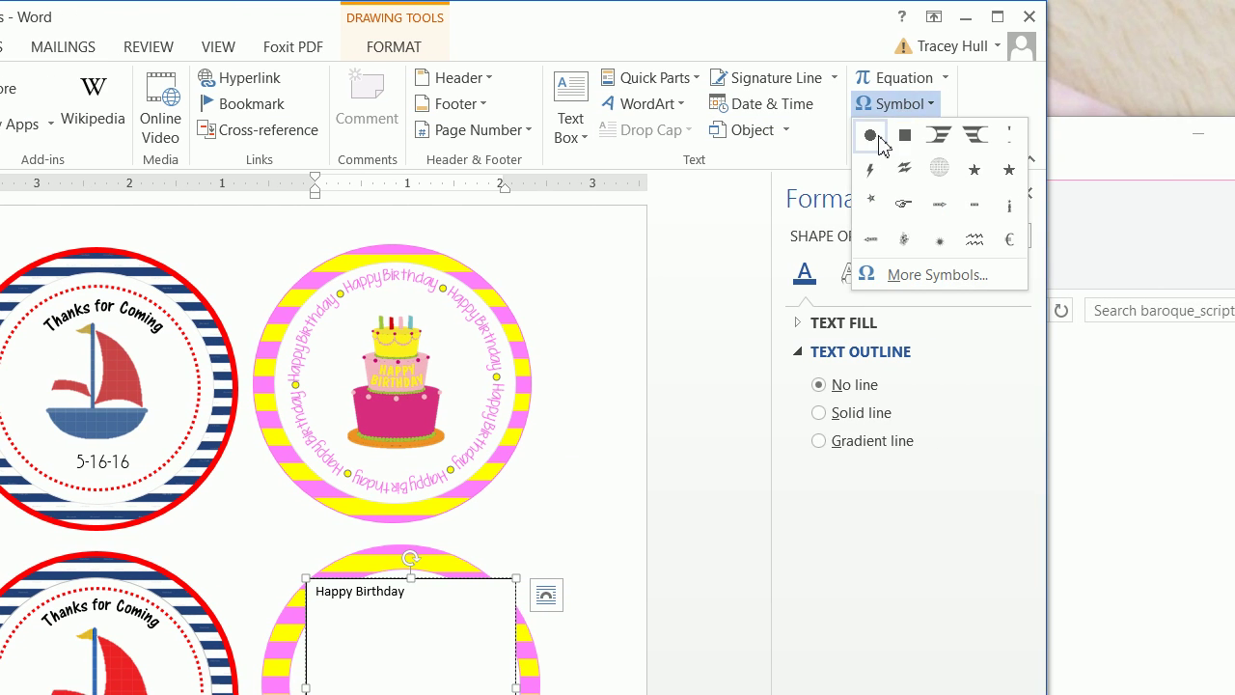
click(871, 135)
Change the font of "Happy Birthday" in the text box to KG Ten Thousand Reasons.
drag(406, 513, 326, 519)
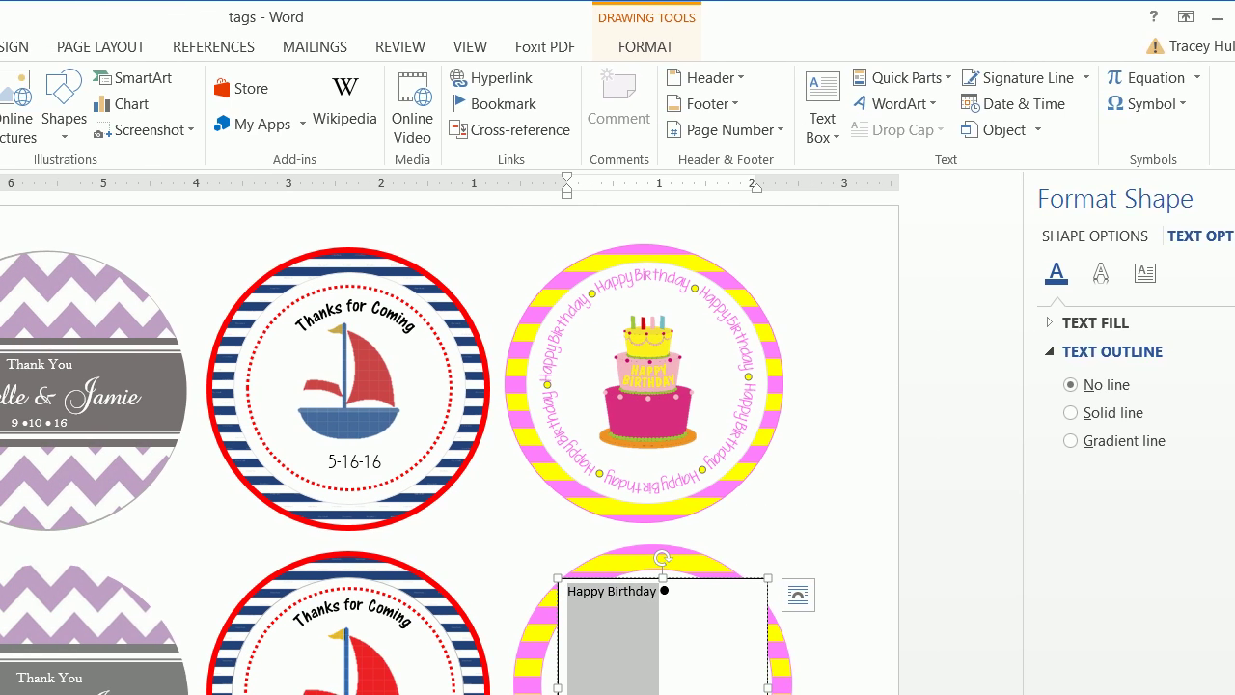
click(14, 48)
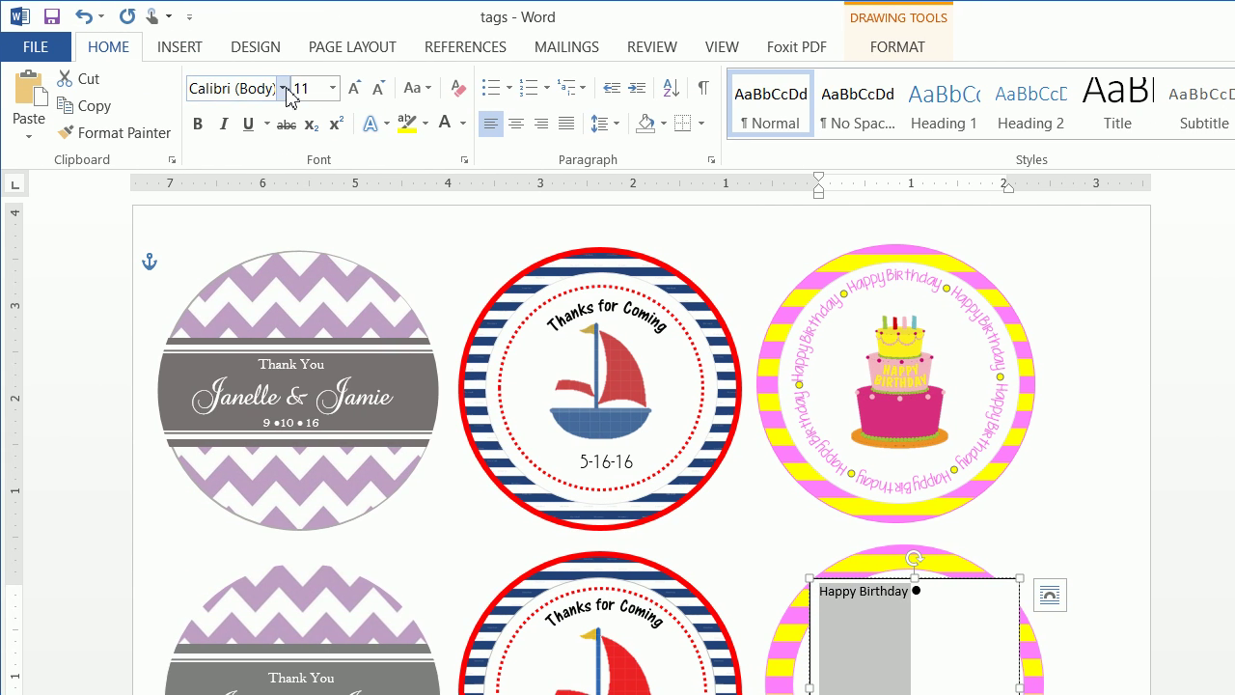
click(284, 88)
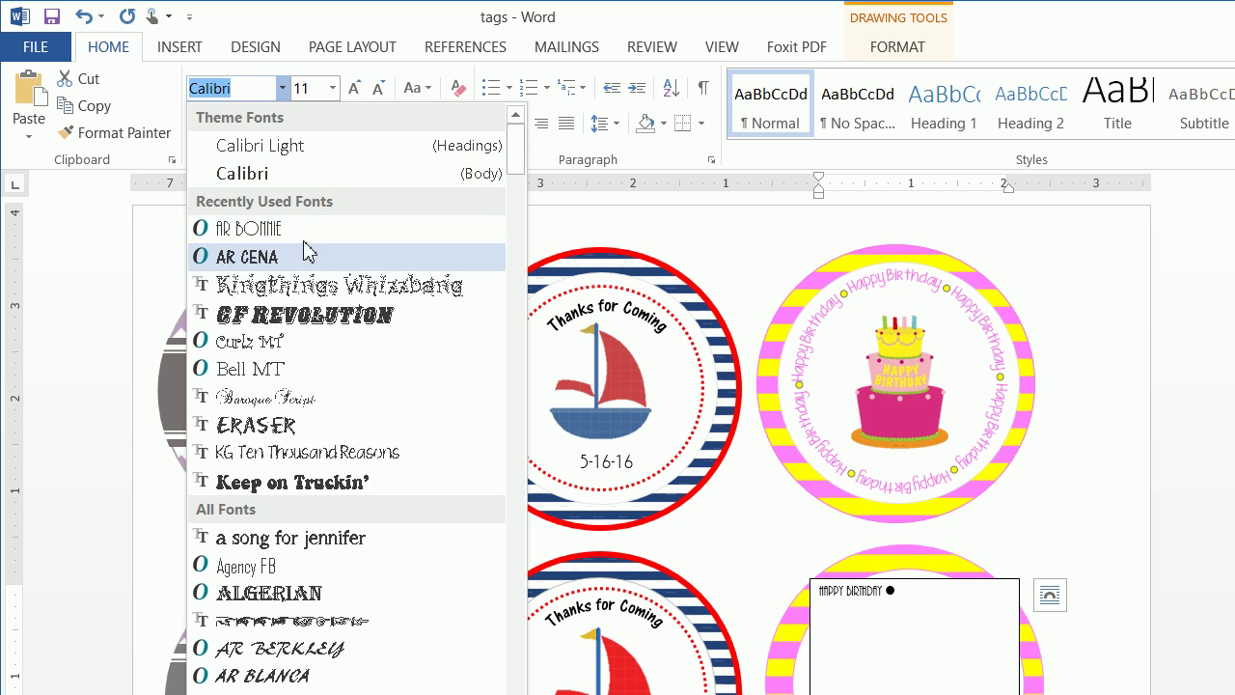
click(299, 452)
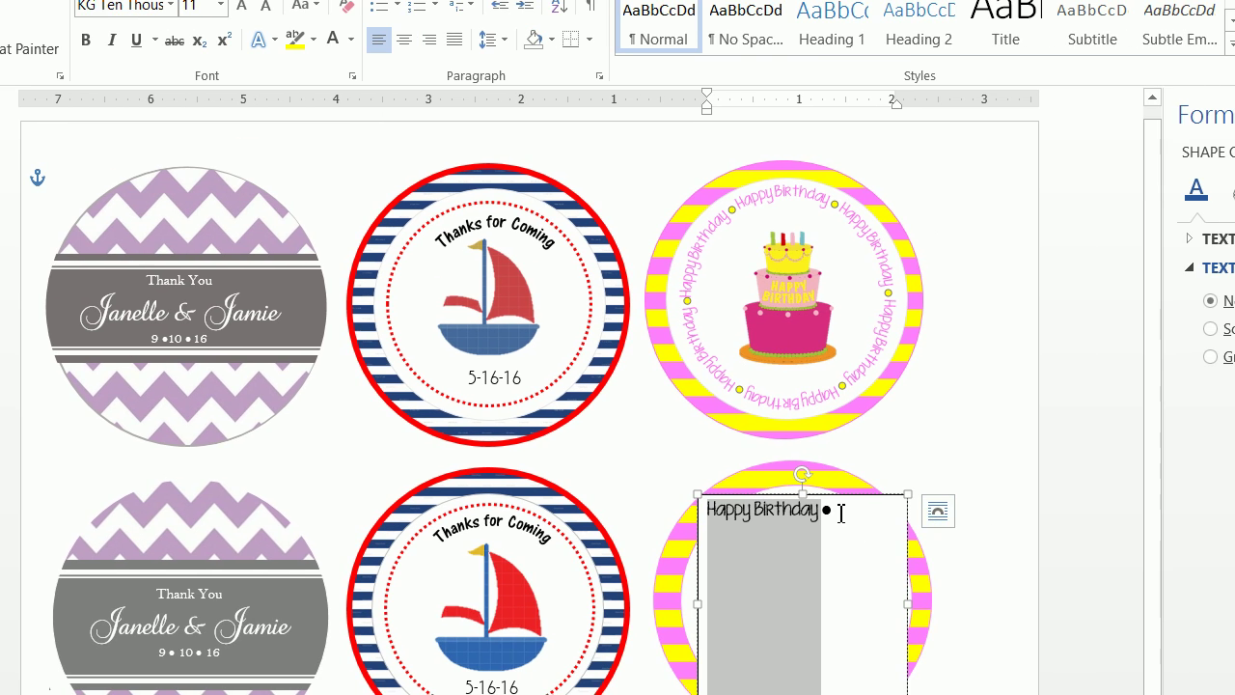
Color the dot symbol after "Happy Birthday" standard yellow and give it a black text outline.
click(827, 513)
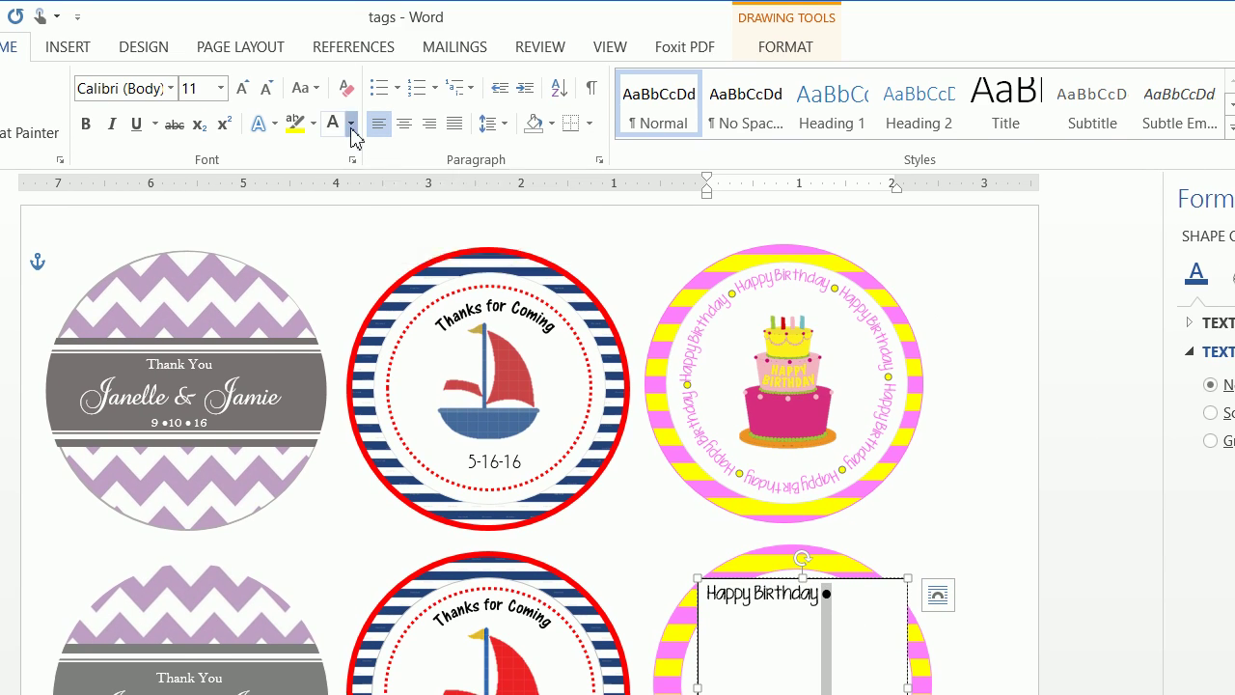
click(351, 129)
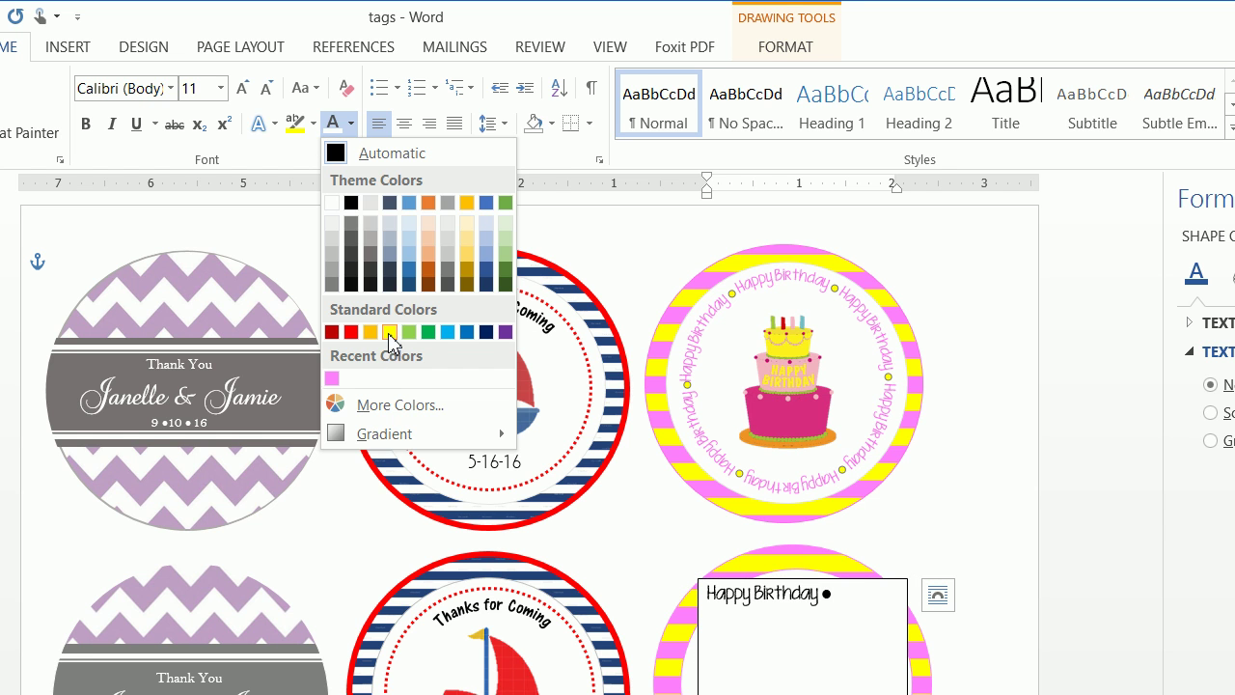
click(388, 333)
click(271, 125)
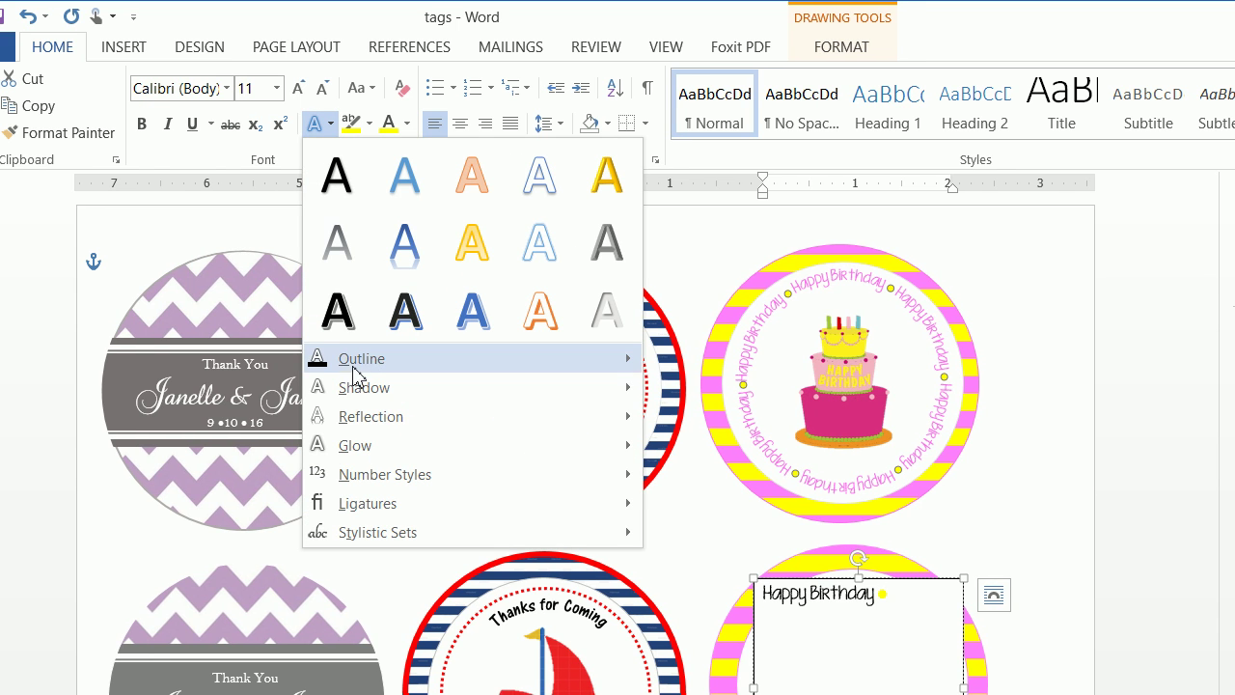
click(666, 360)
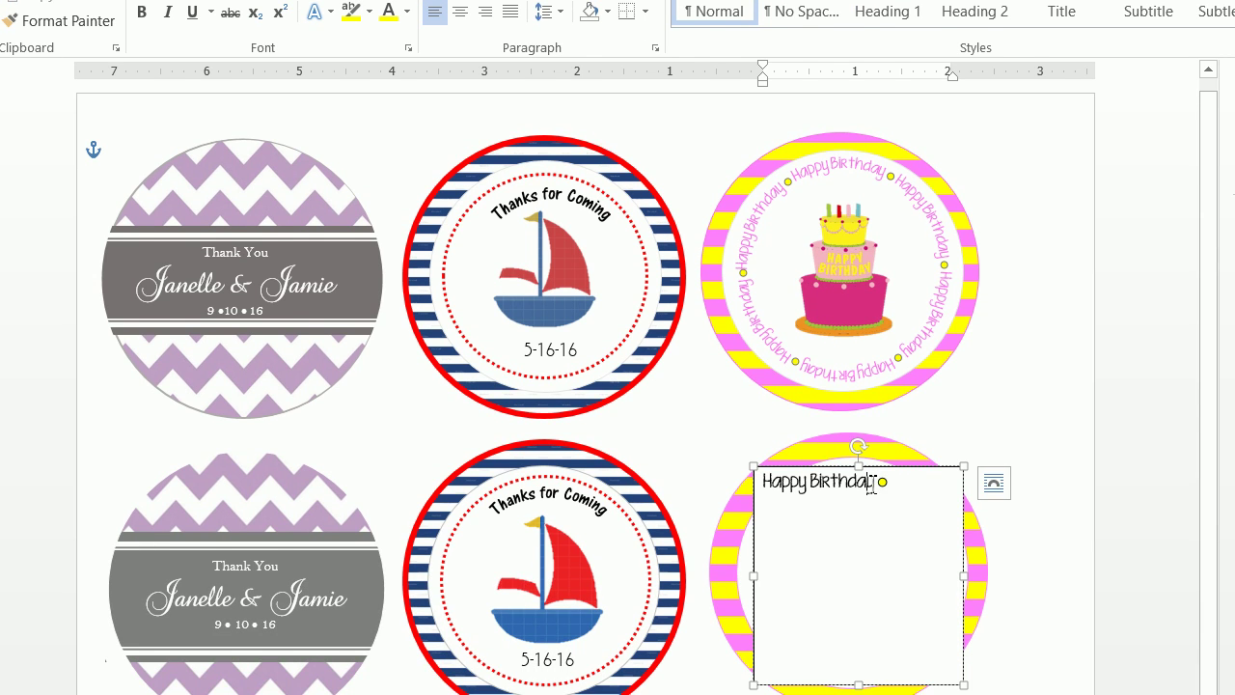
Color the "Happy Birthday" text in the text box with the recently used pink.
drag(872, 484, 741, 486)
click(463, 125)
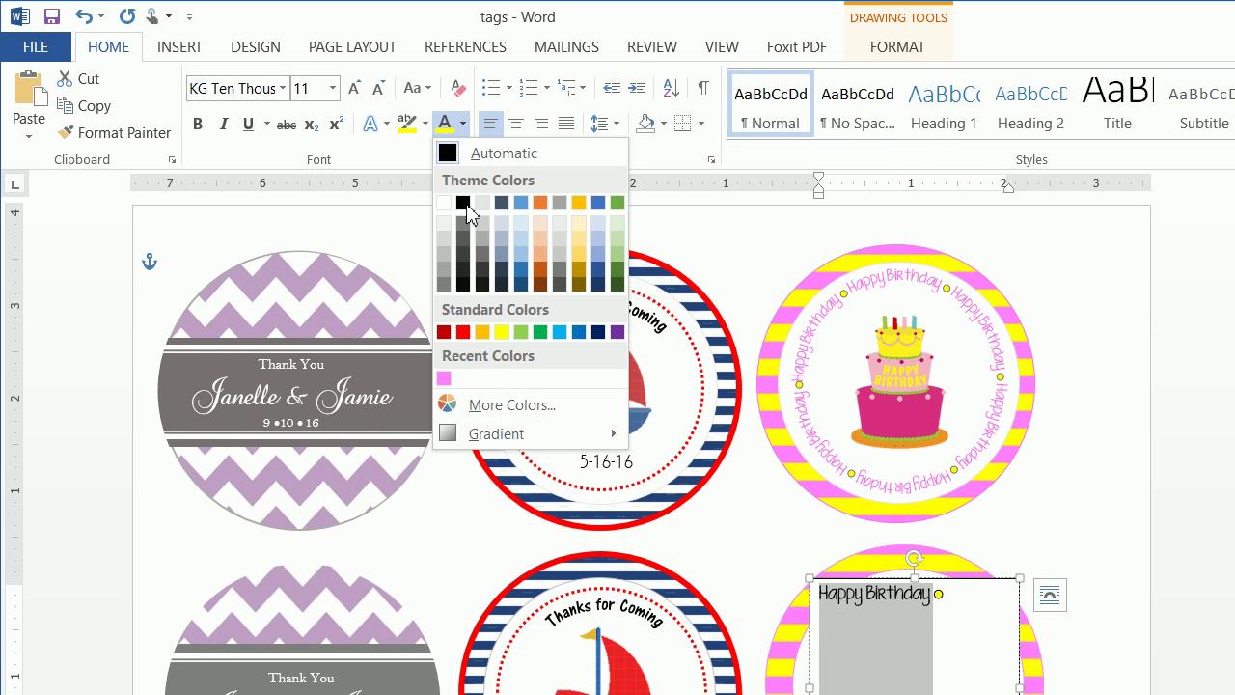
click(445, 381)
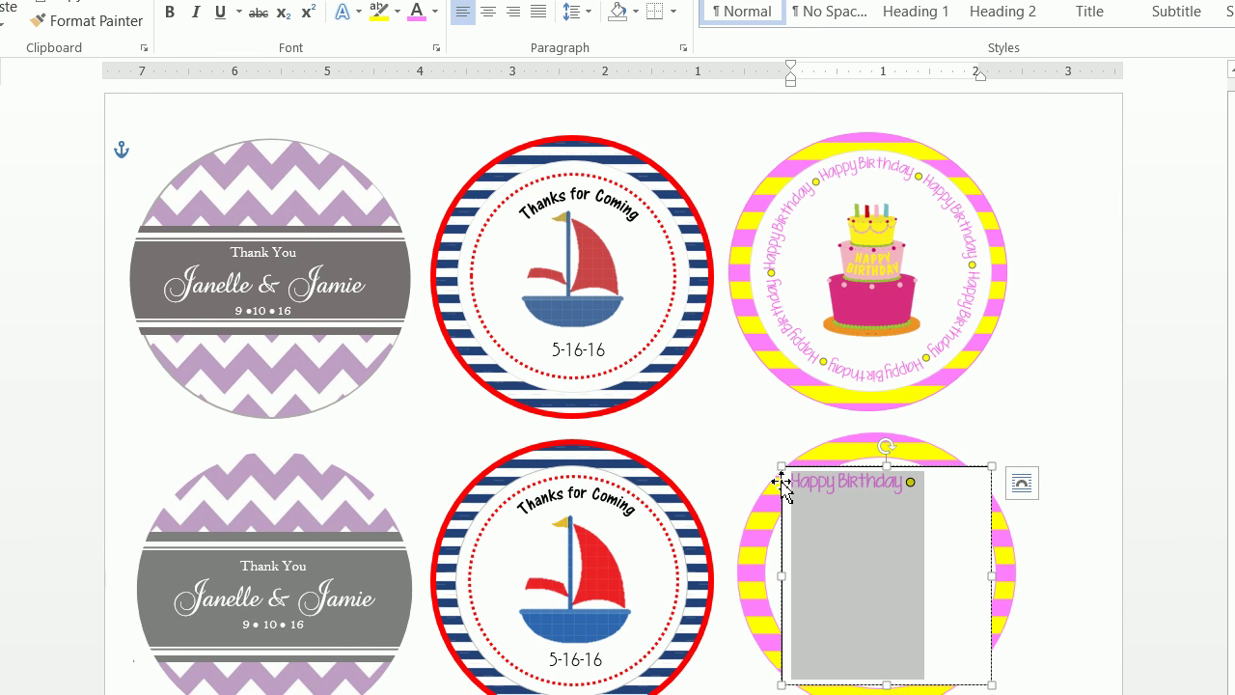
Copy "Happy Birthday" with its dot and paste it five times after the original, keeping the source formatting.
click(888, 486)
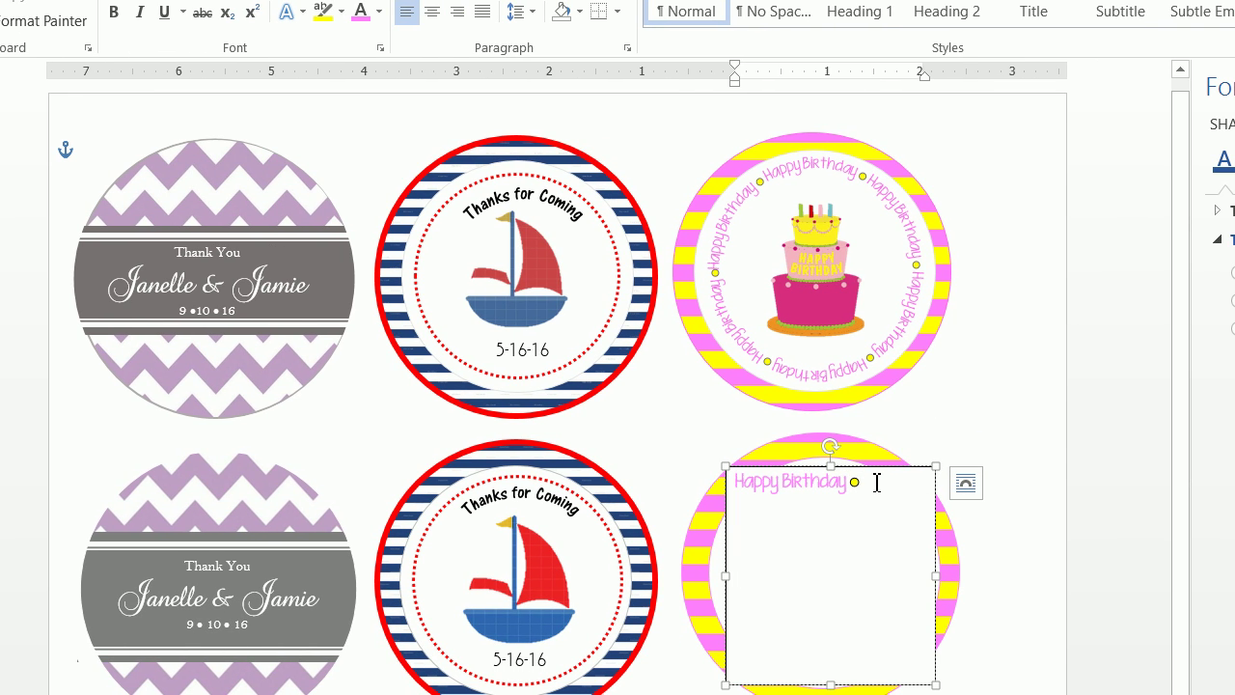
text(Happy Birthday •)
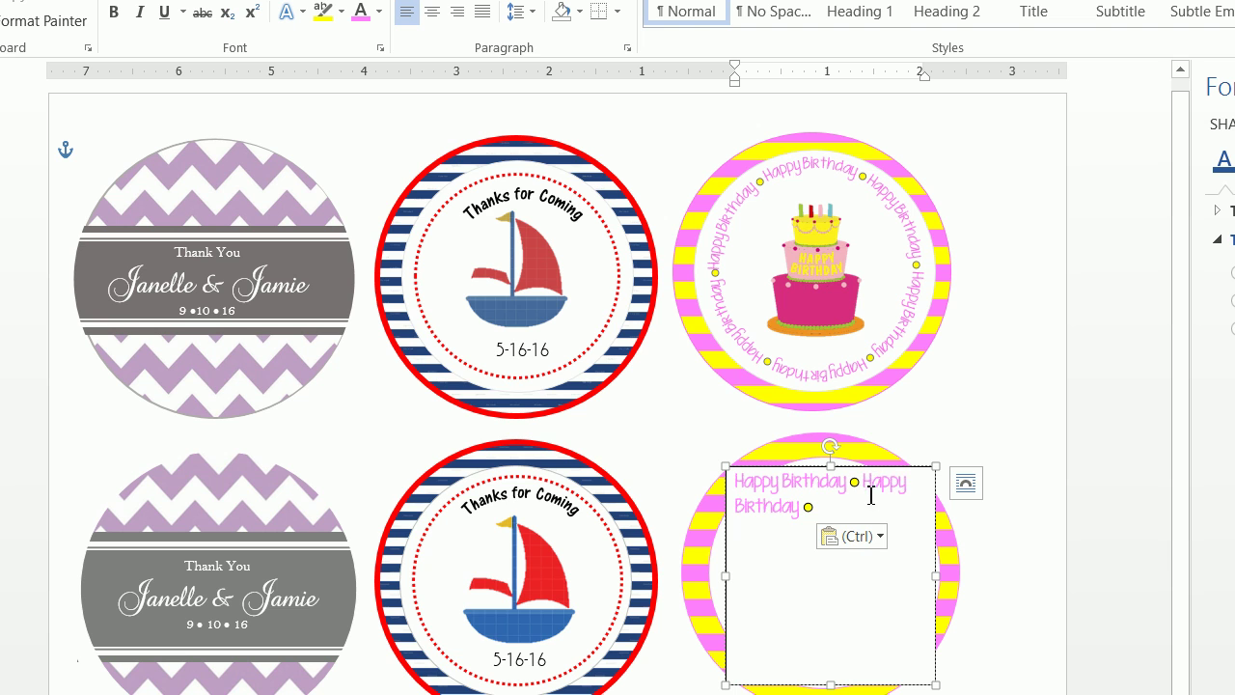
right_click(845, 508)
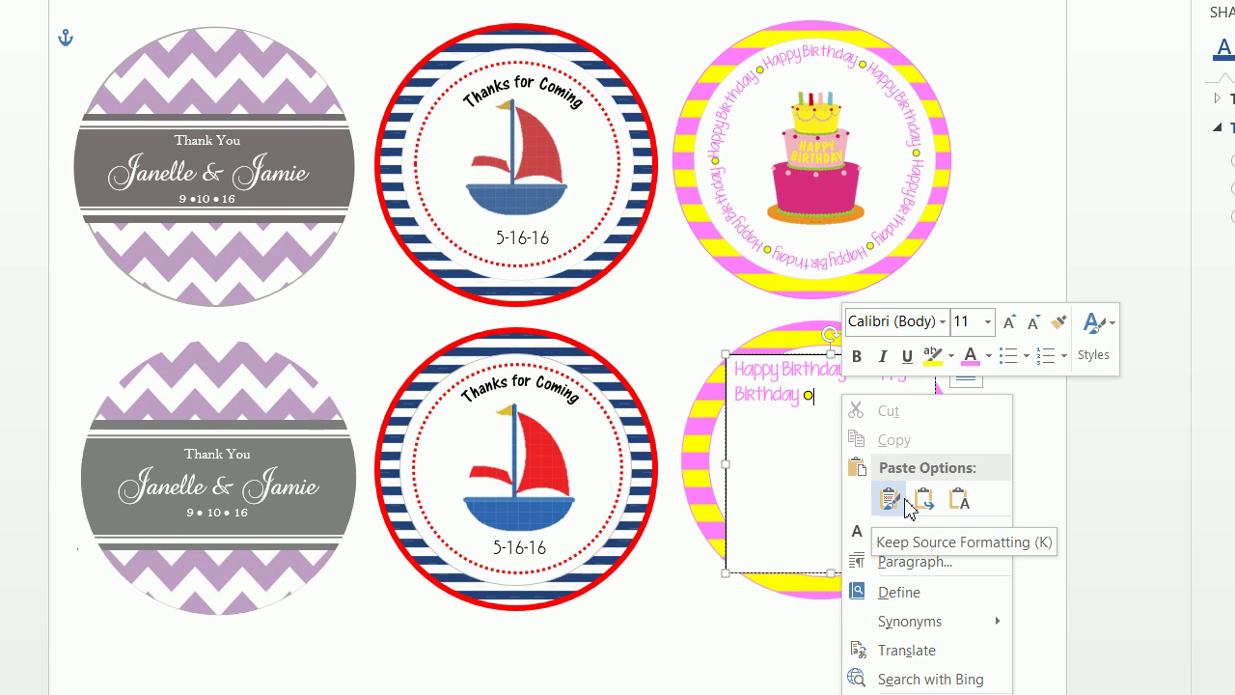
click(889, 499)
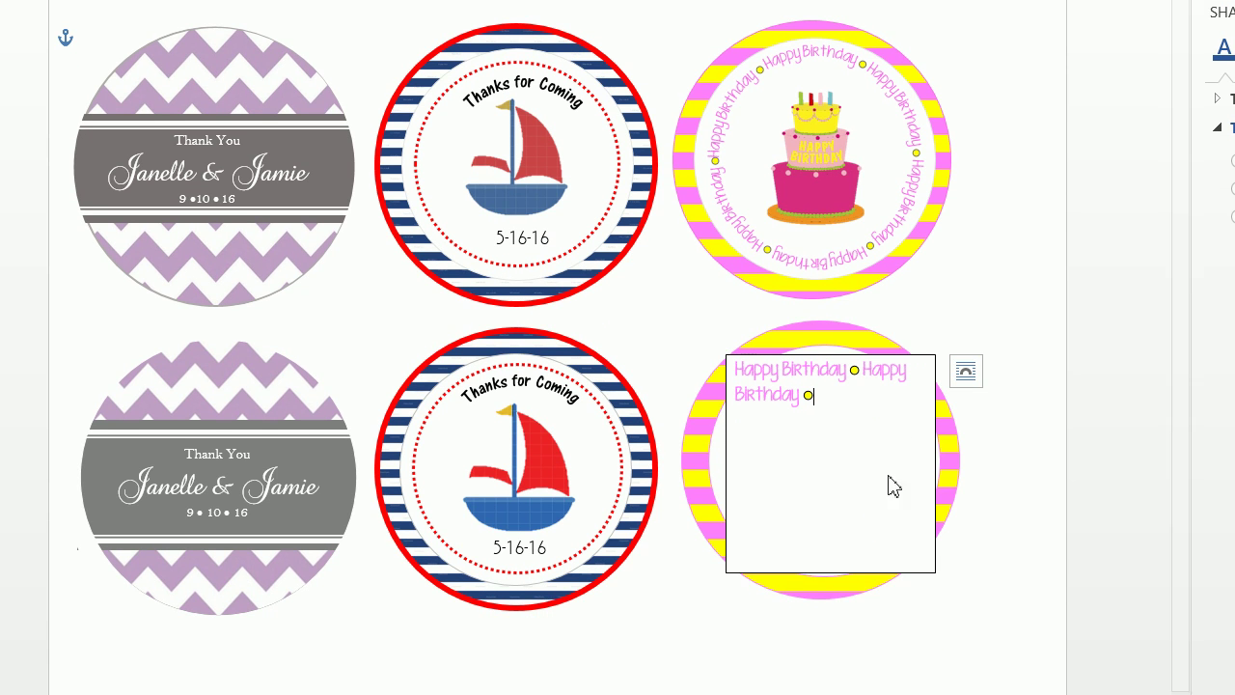
right_click(840, 427)
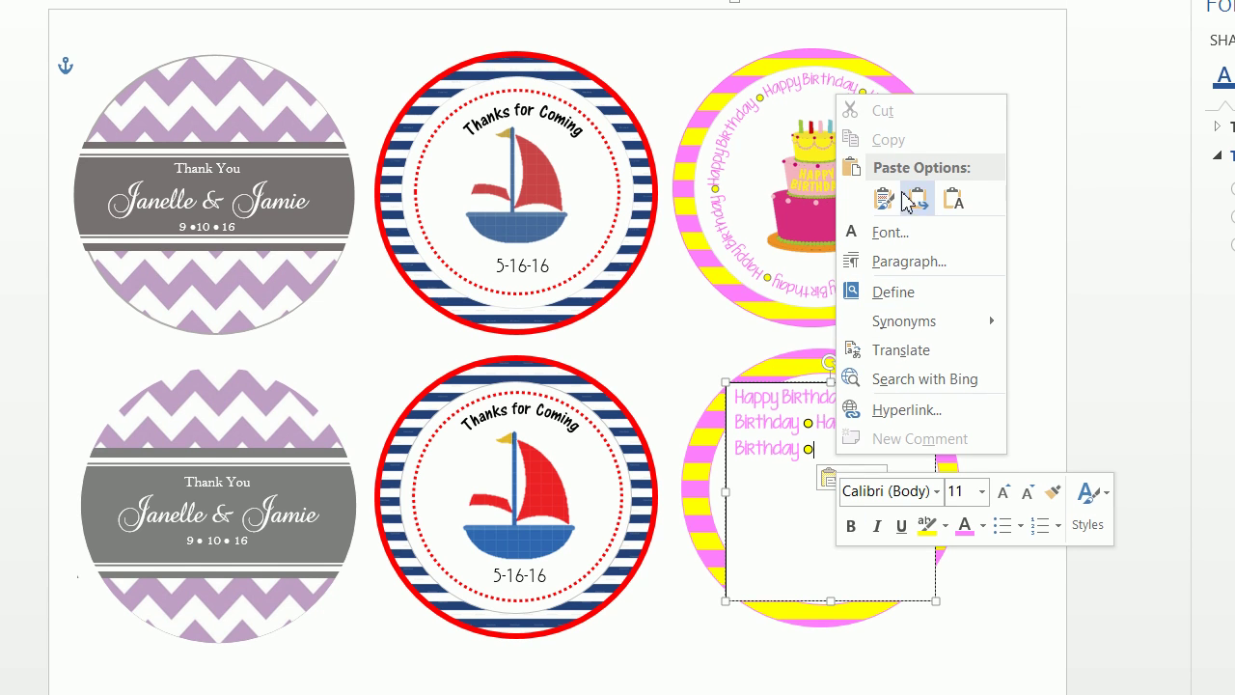
click(912, 200)
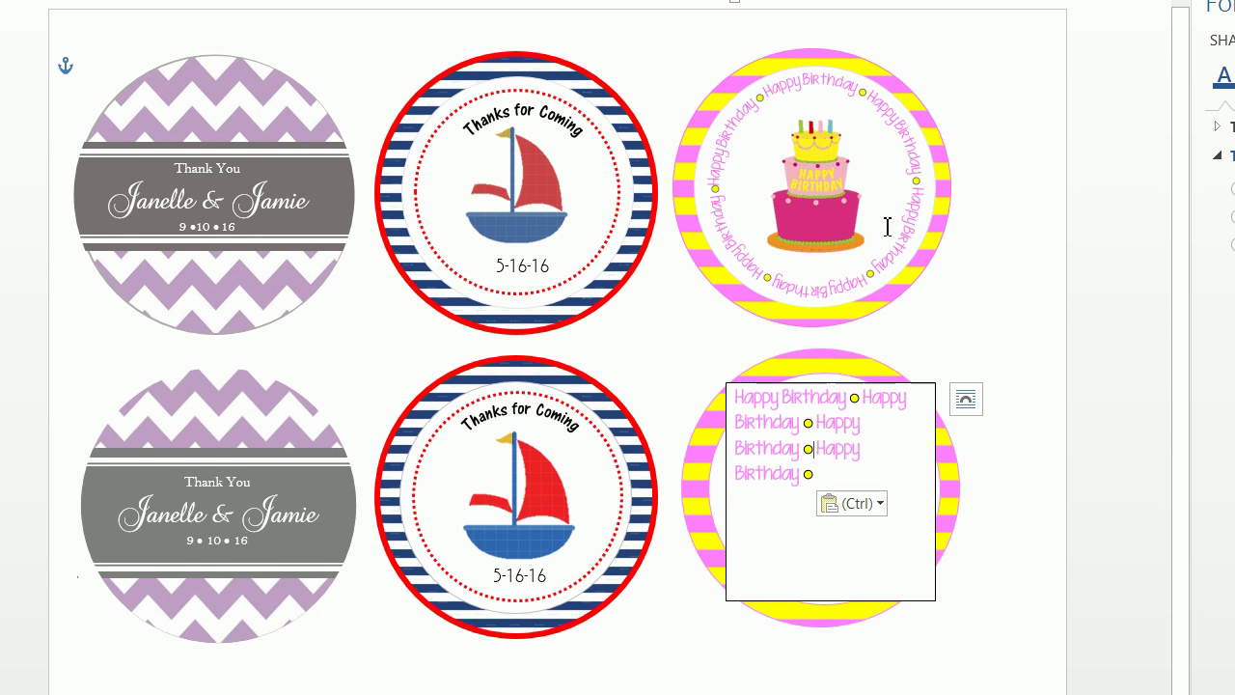
right_click(837, 476)
click(884, 222)
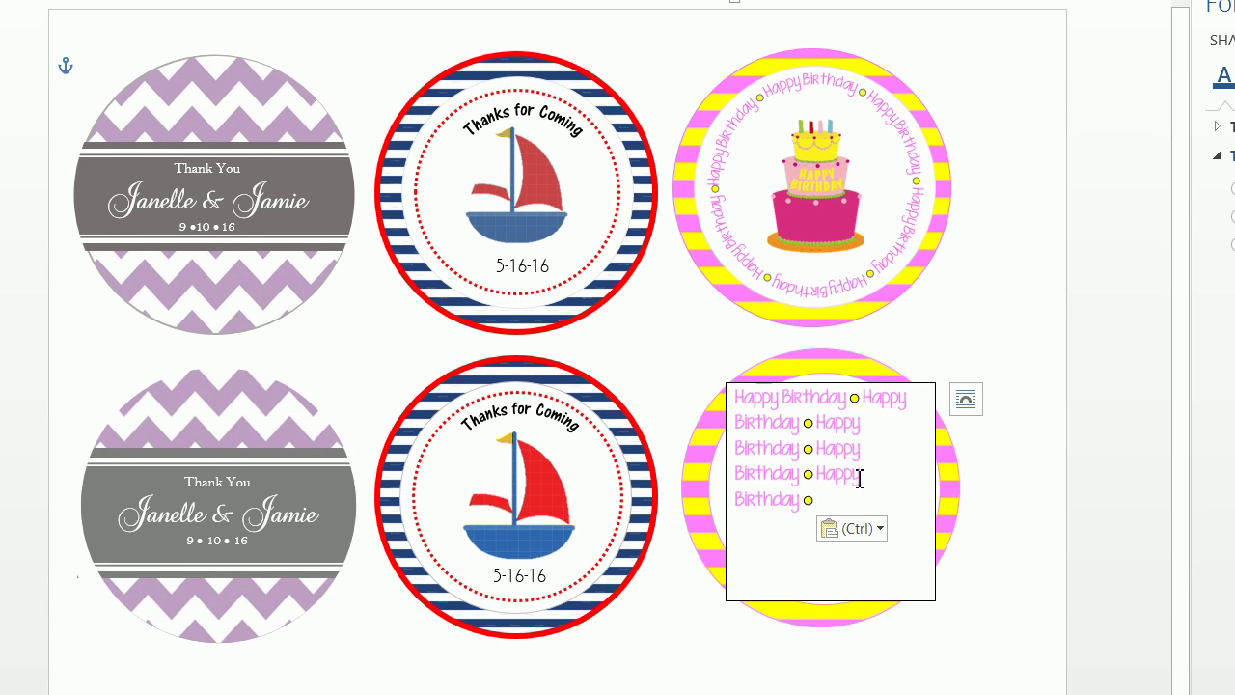
right_click(834, 503)
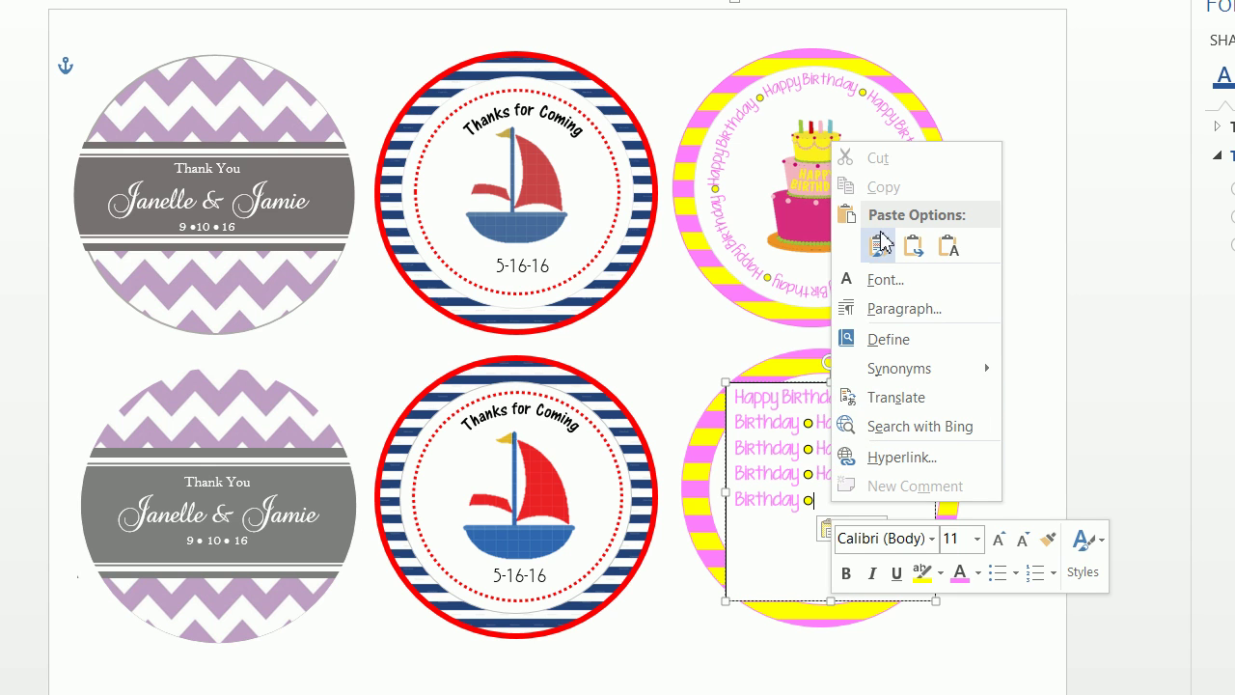
click(878, 246)
key(BackSpace)
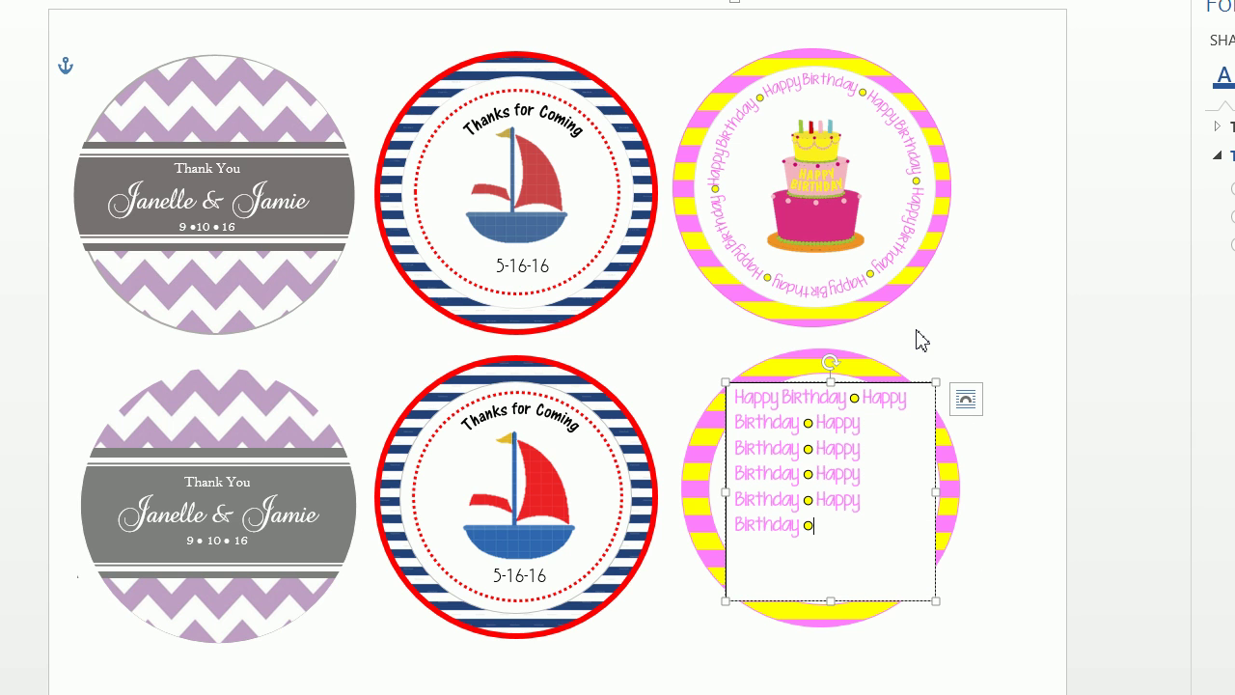
right_click(828, 531)
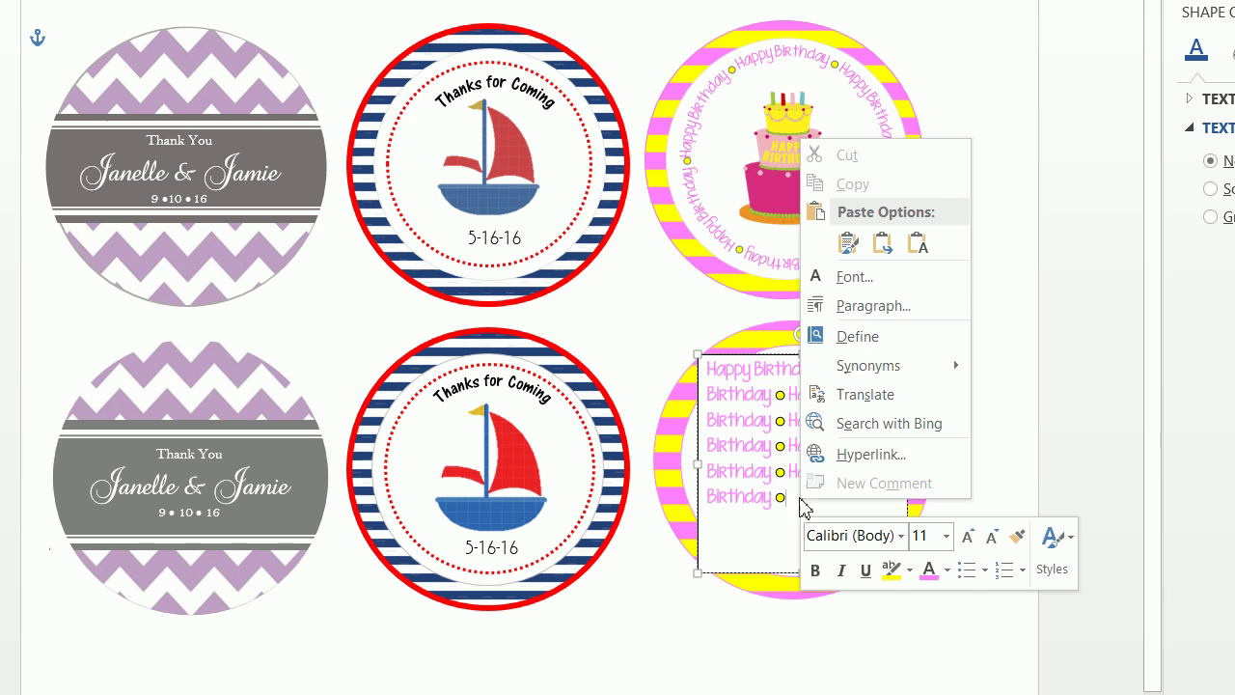
click(759, 400)
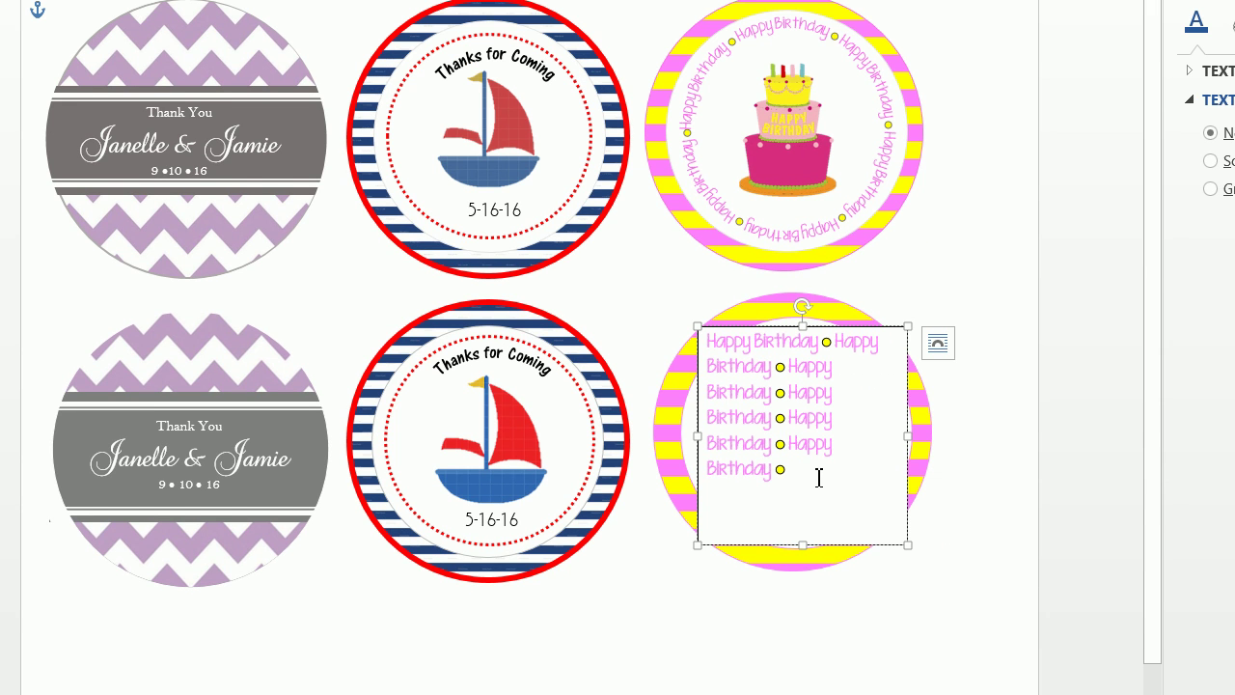
Apply the Follow Path Circle transform to all the repeated "Happy Birthday" text in the text box.
drag(819, 477, 707, 340)
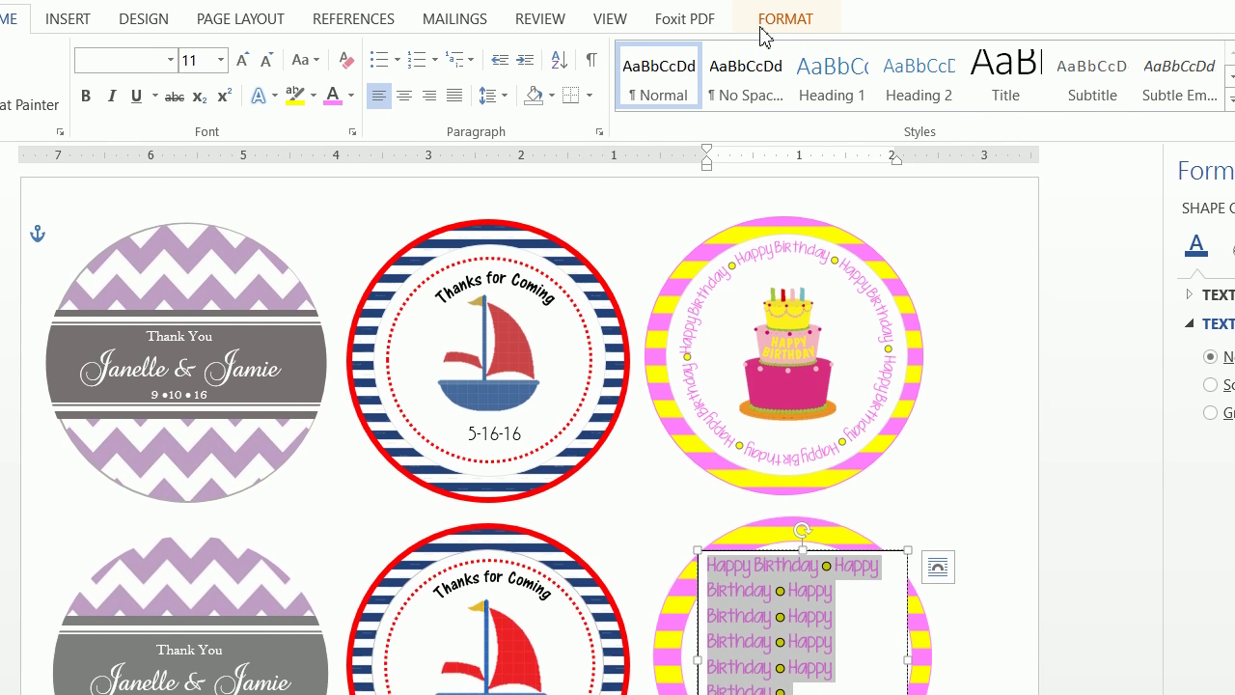
click(763, 29)
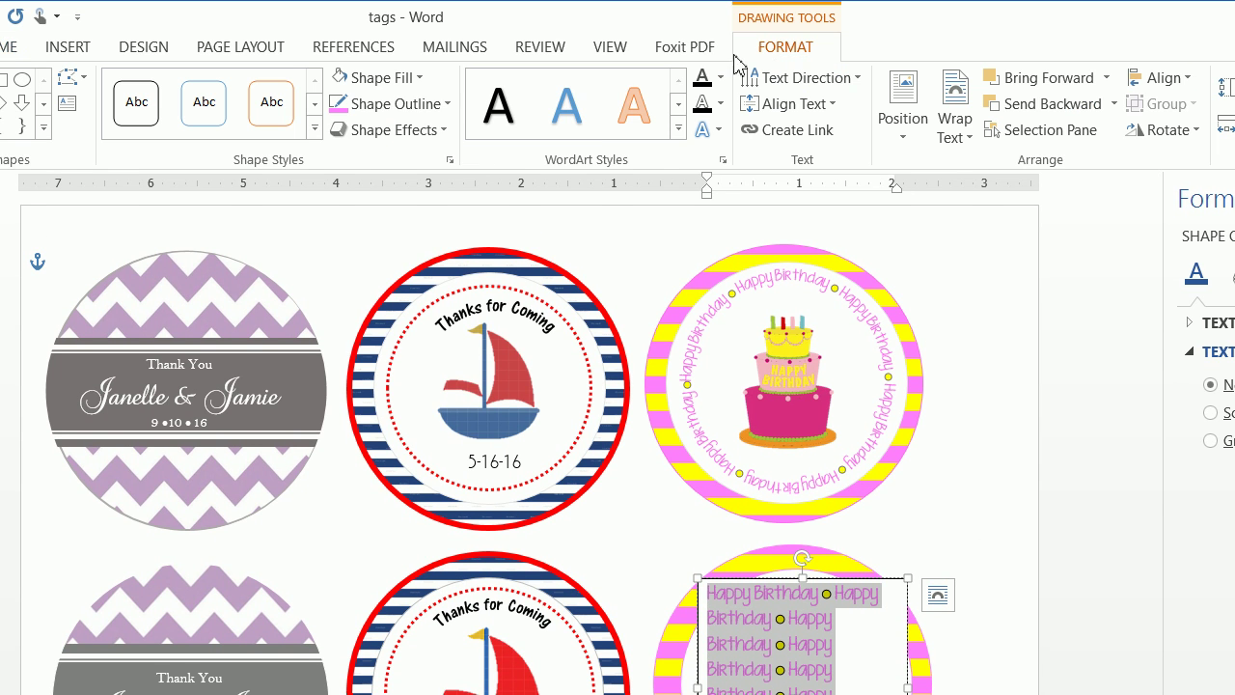
click(384, 103)
click(719, 131)
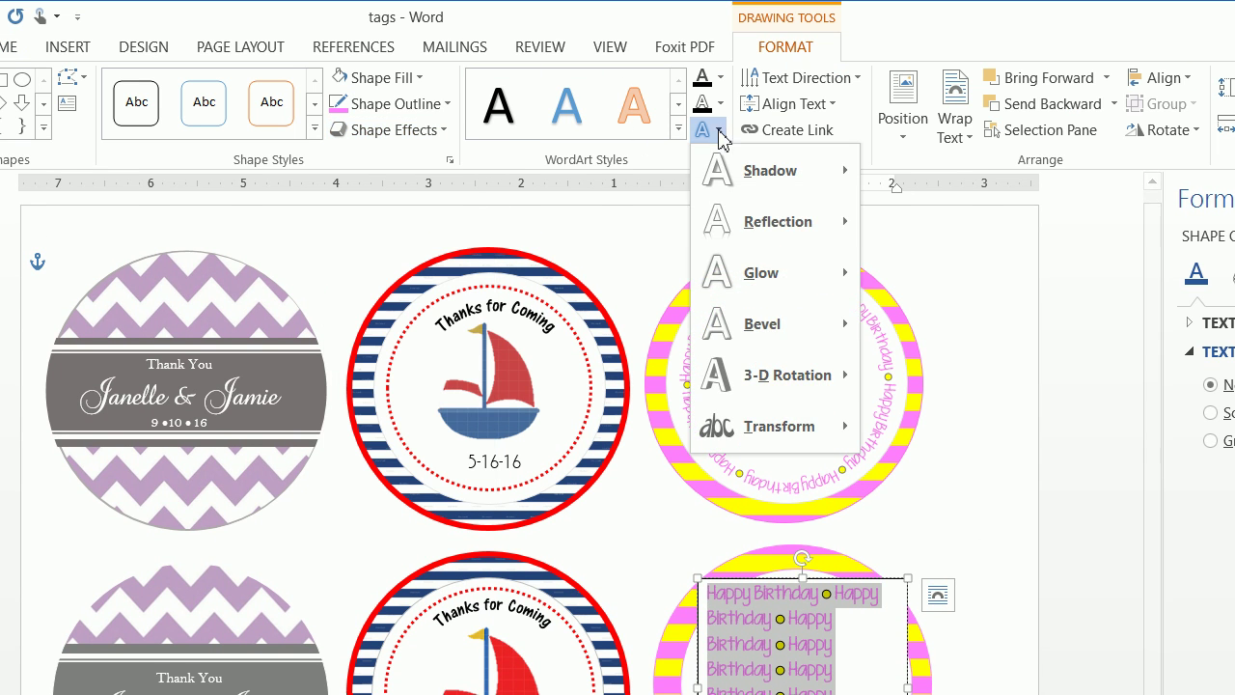
mouse_move(733, 430)
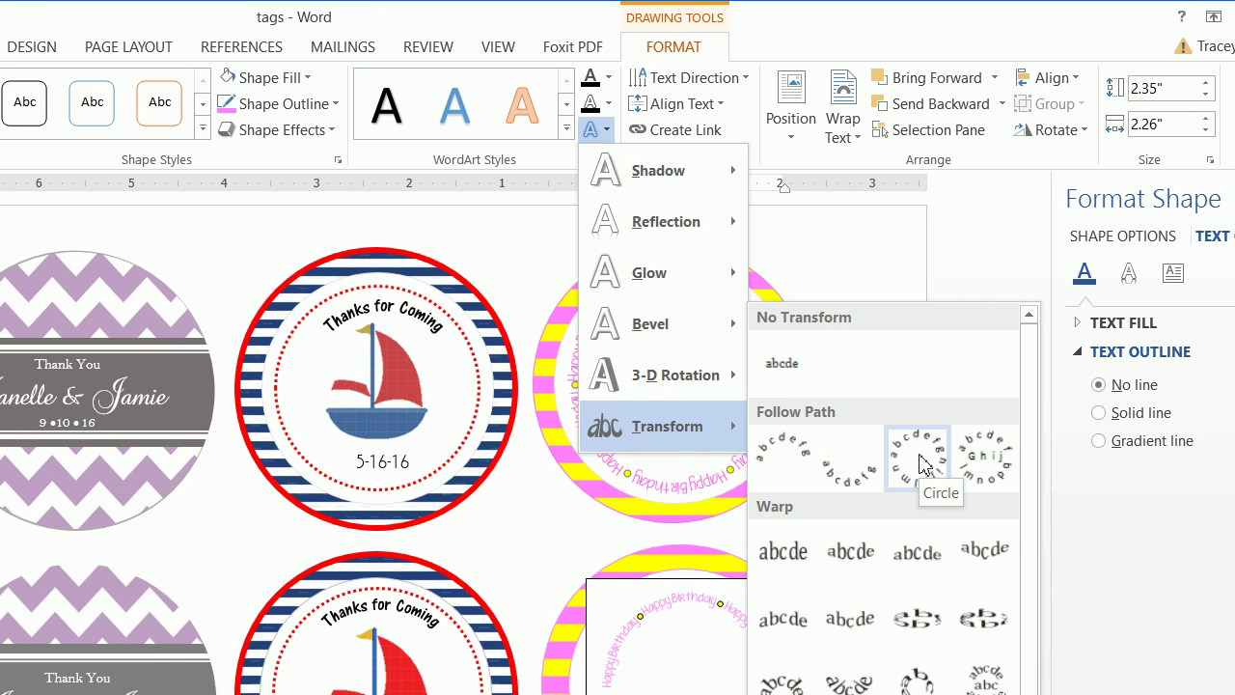
click(921, 464)
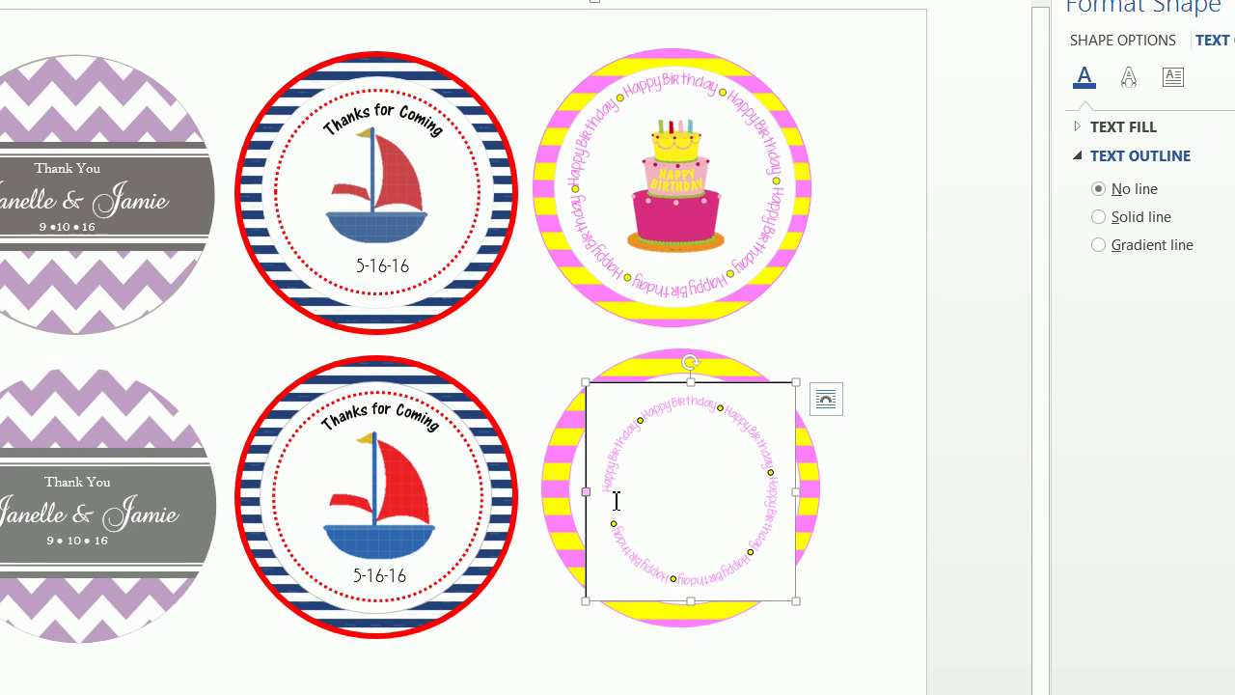
Delete the surplus blank characters after the last yellow dot in the circular "Happy Birthday" text.
drag(615, 499, 684, 506)
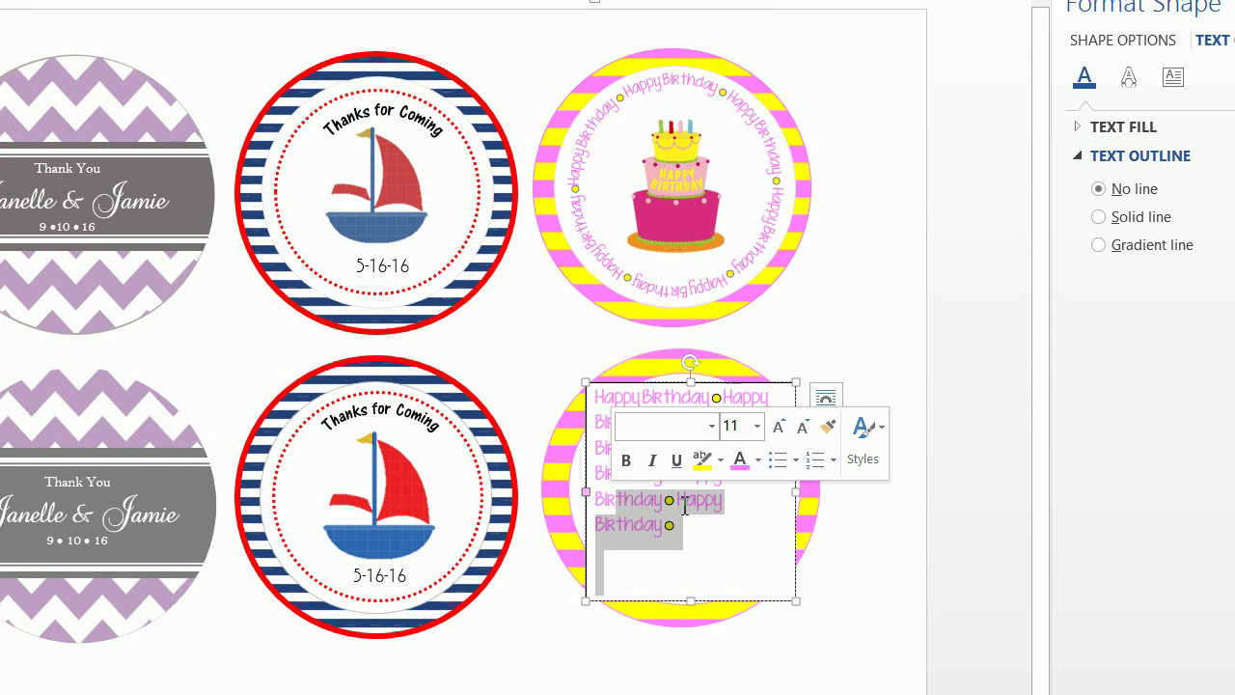
click(758, 455)
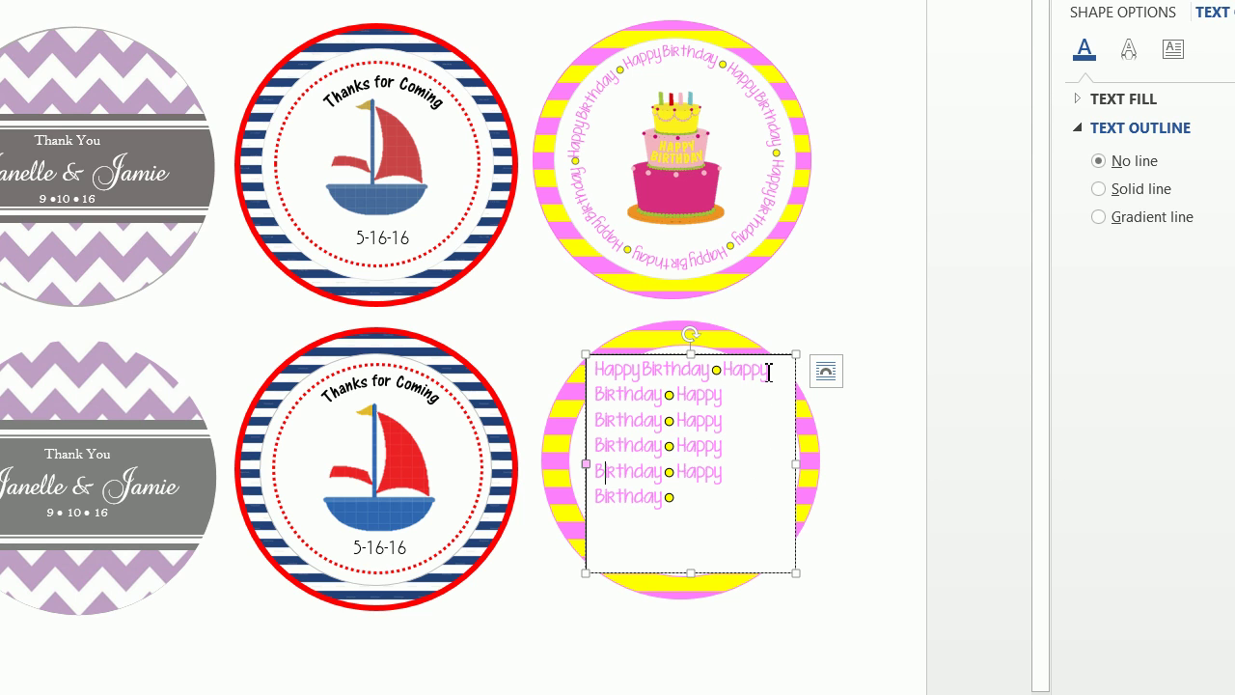
key(BackSpace)
key(BackSpace)
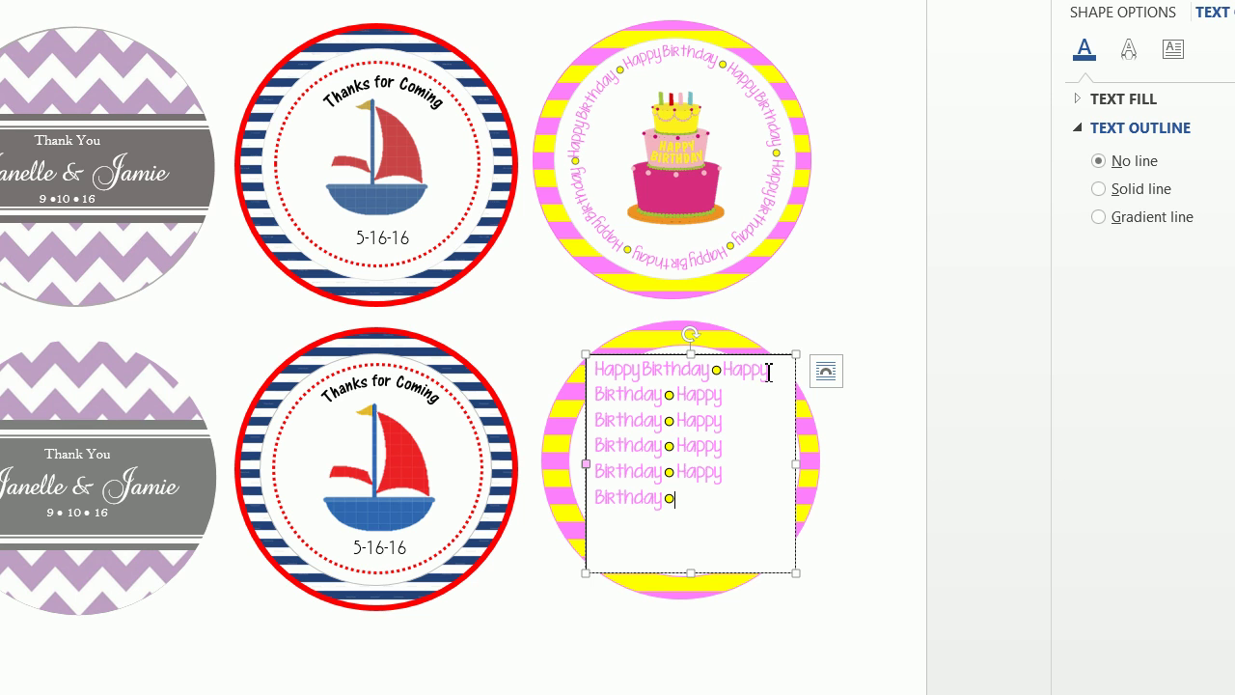
click(860, 336)
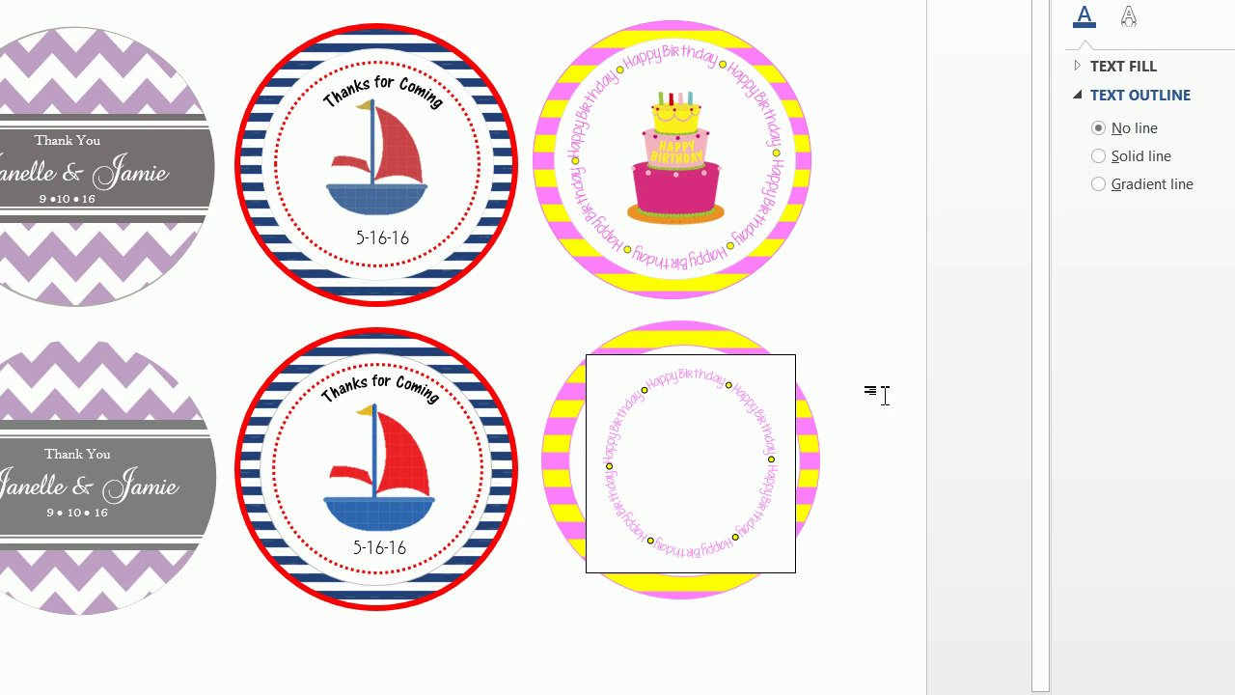
Enlarge the circular text box outward from its upper-left and lower-right corners to fit the tag's white circle more closely.
click(605, 410)
click(585, 351)
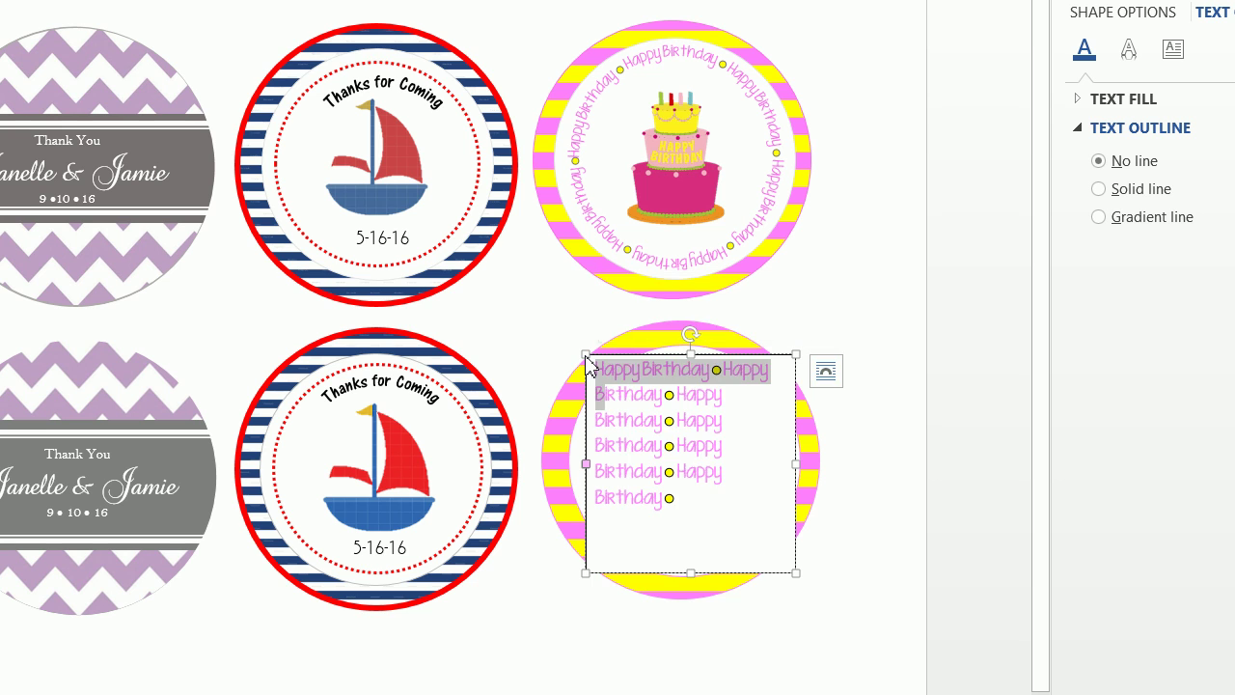
drag(585, 349, 568, 337)
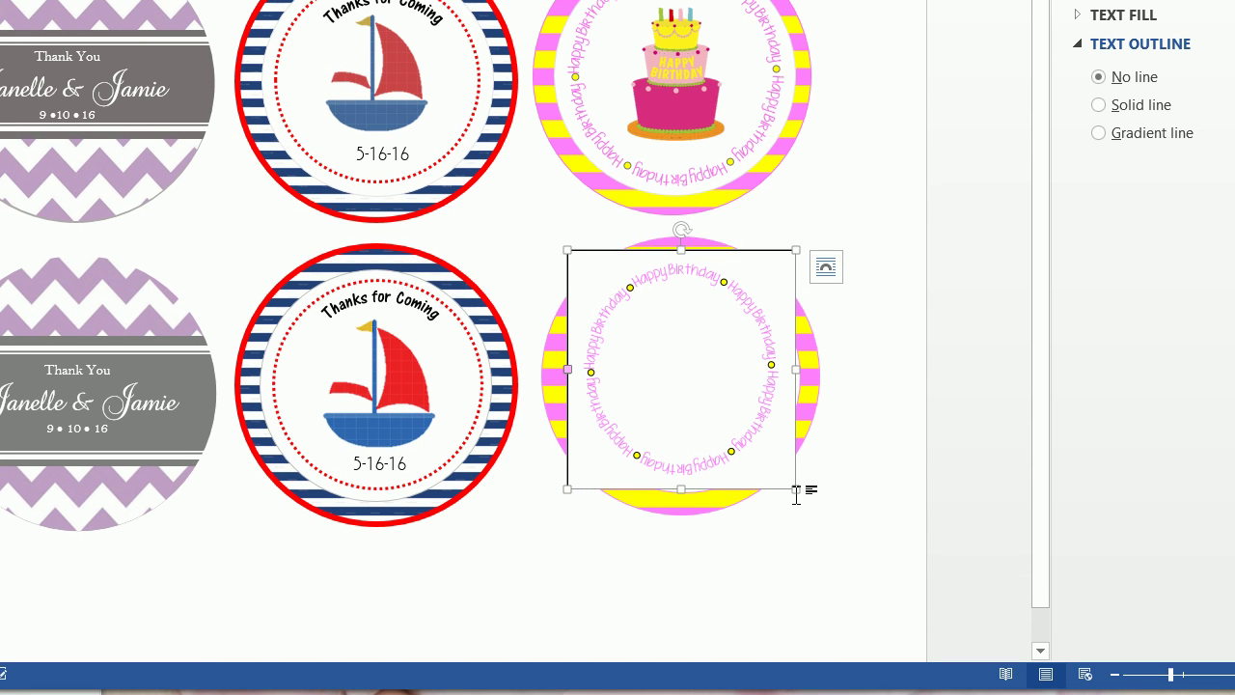
drag(797, 492, 808, 499)
Delete the last "Happy Birthday" with its dot from the circular text.
click(656, 389)
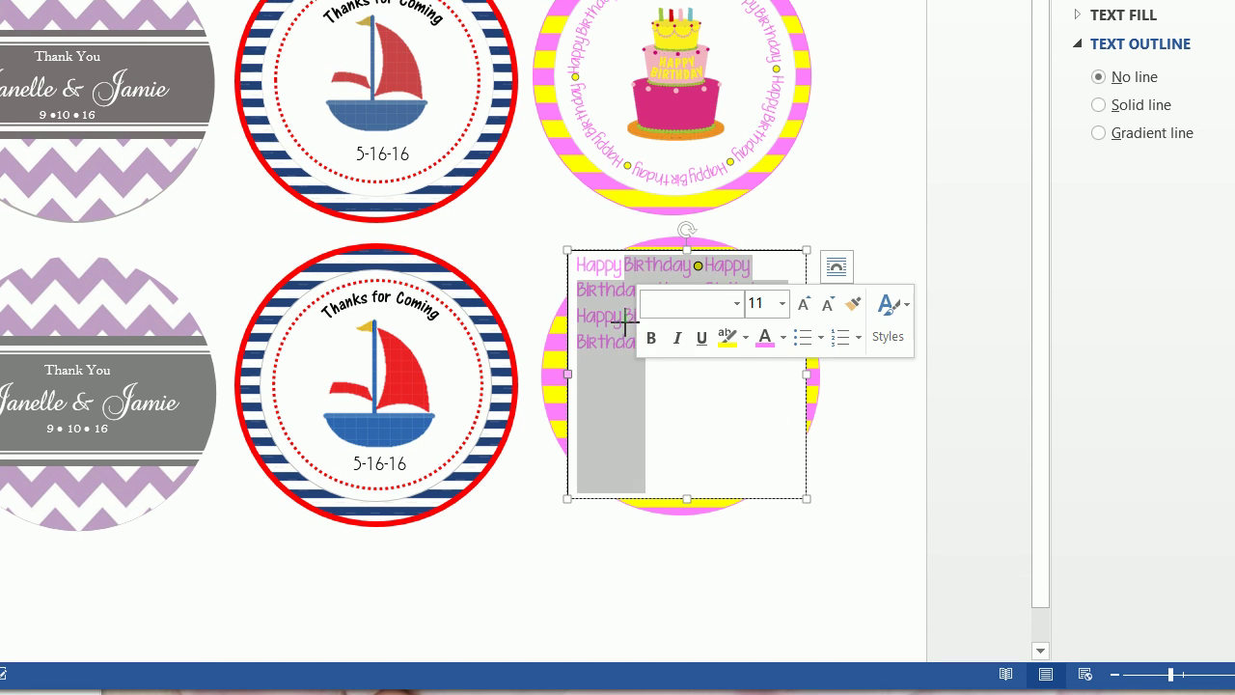
drag(790, 348, 670, 353)
key(Delete)
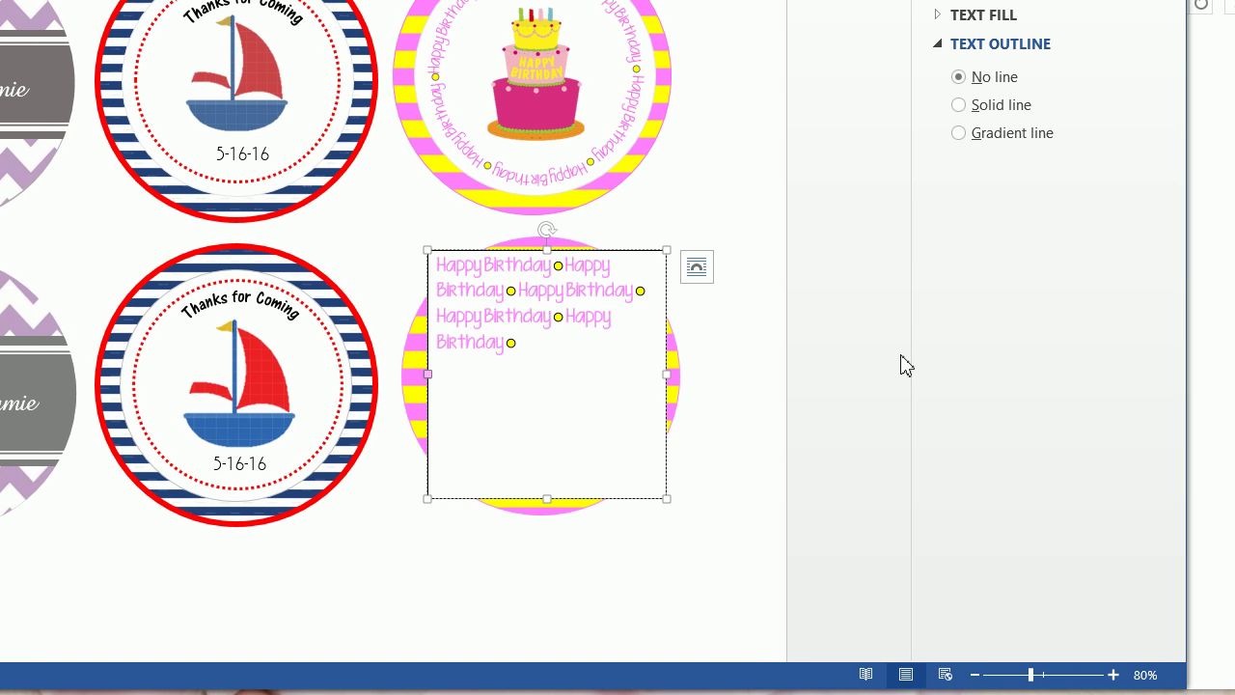
click(890, 358)
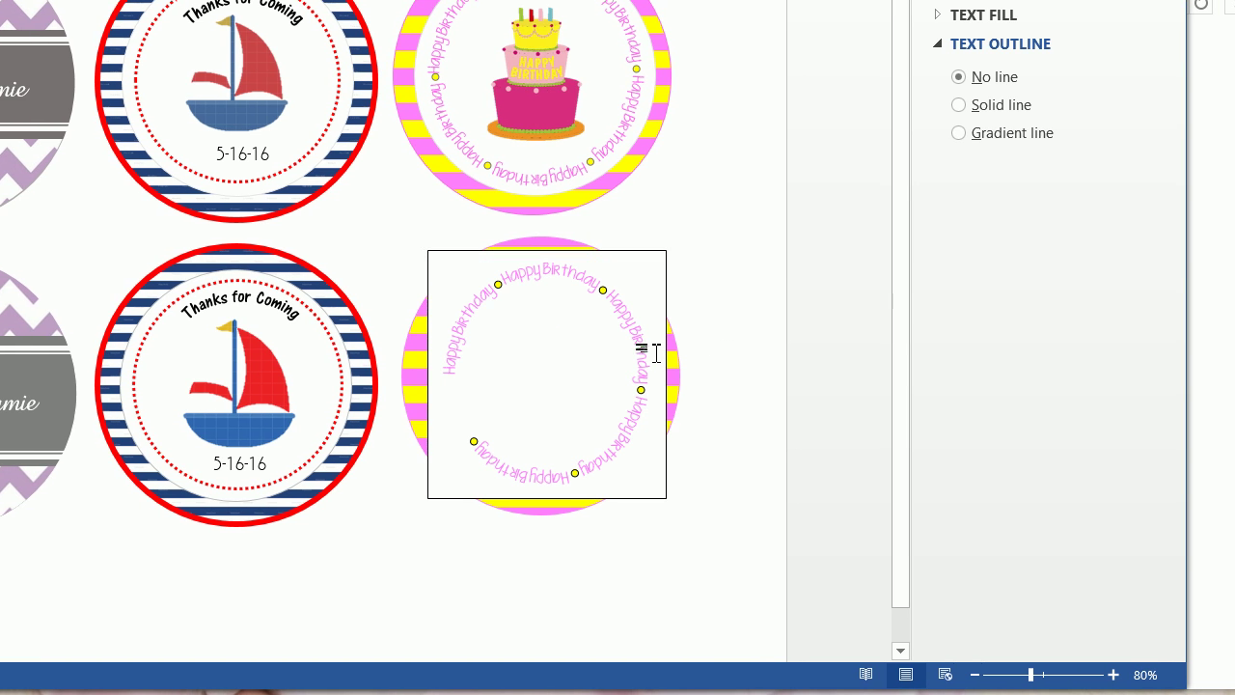
Remove the fill and the outline from the circular "Happy Birthday" text box.
click(529, 262)
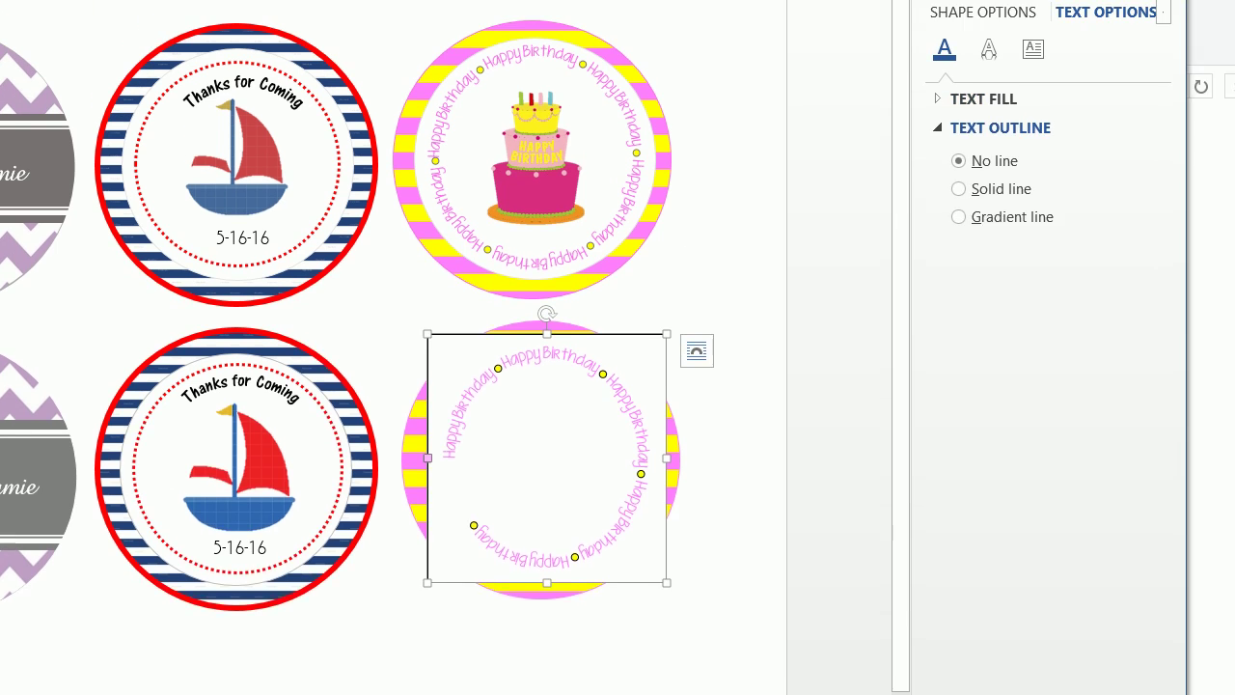
click(130, 78)
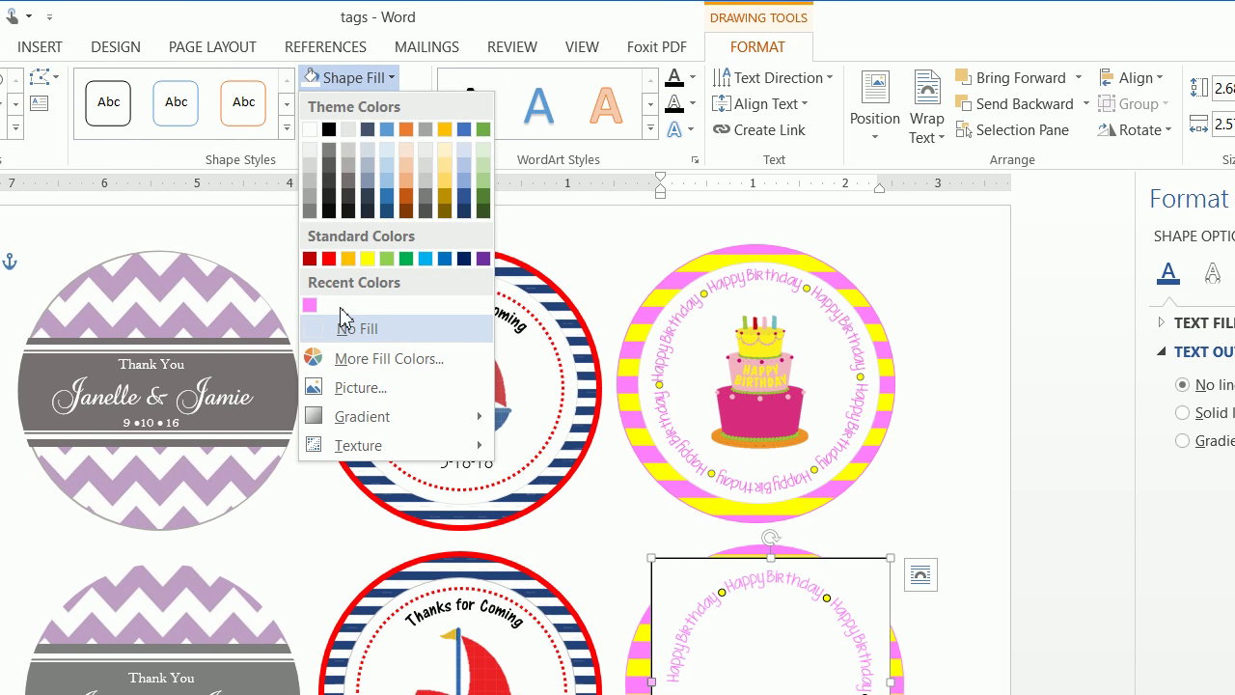
click(343, 319)
click(359, 103)
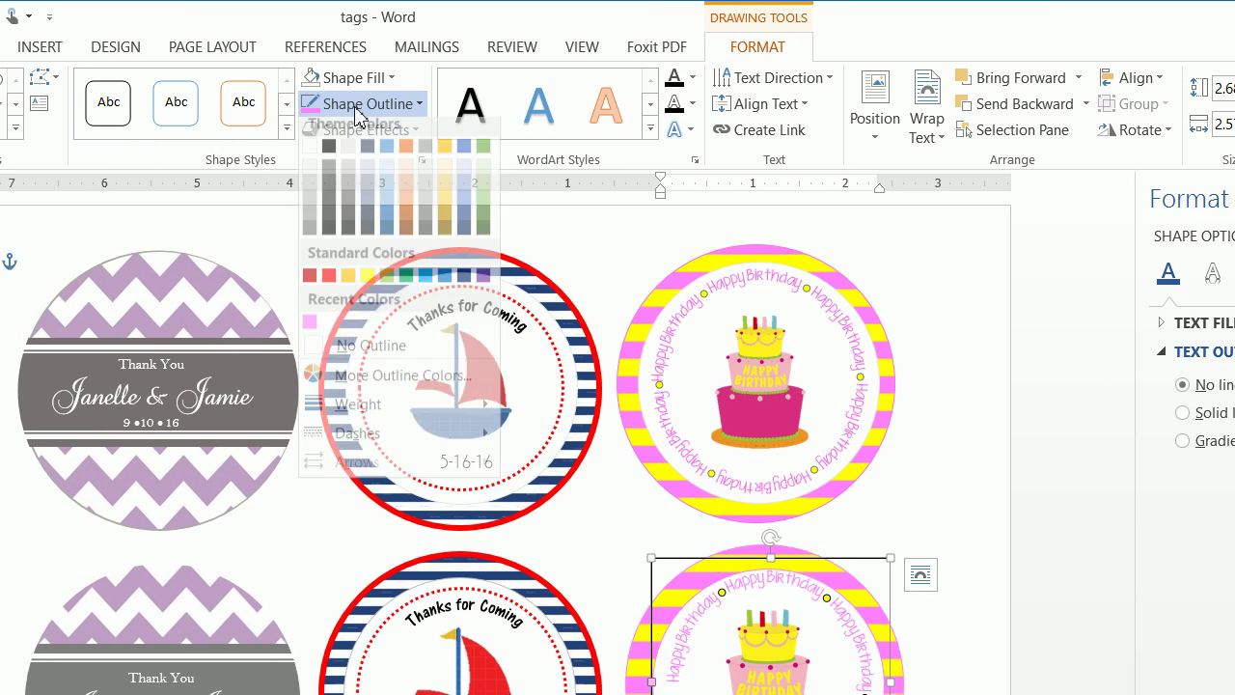
click(371, 355)
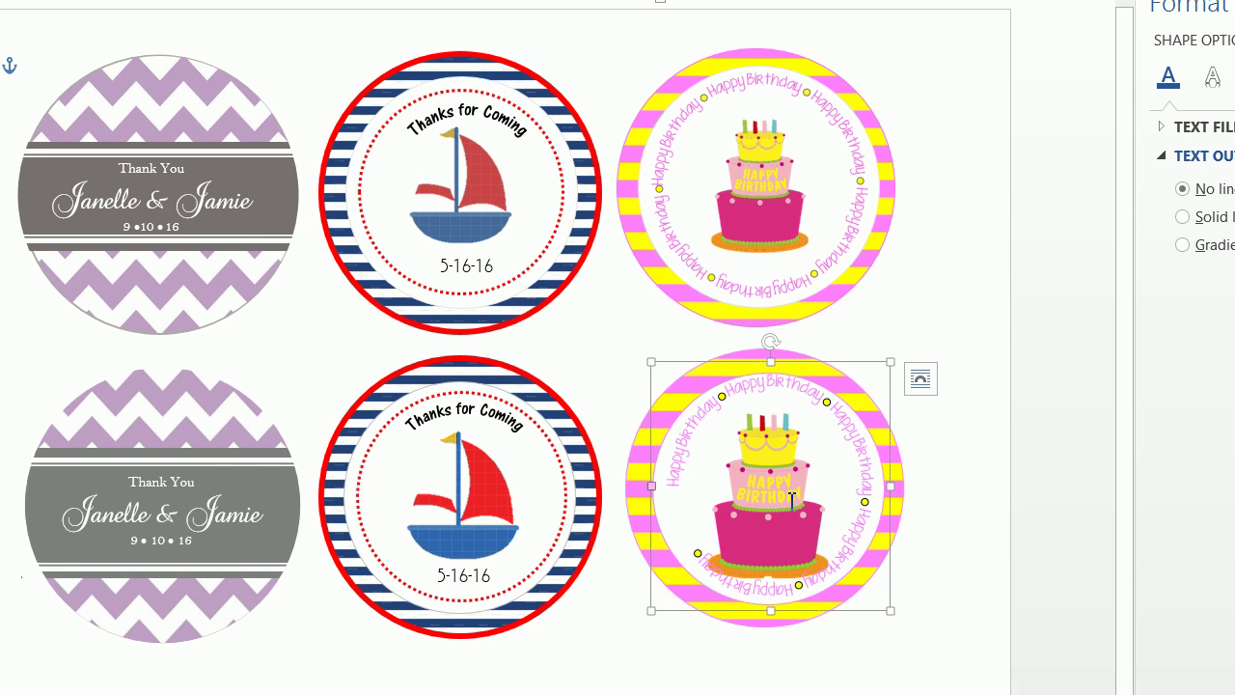
click(787, 688)
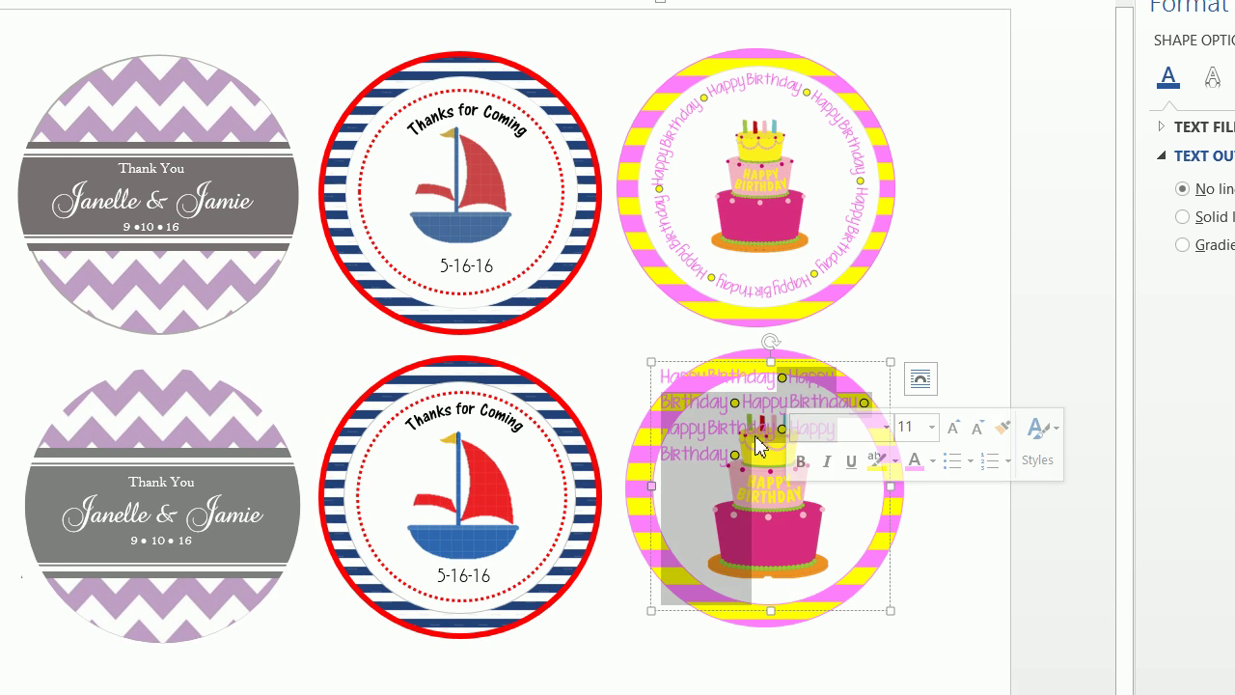
click(792, 386)
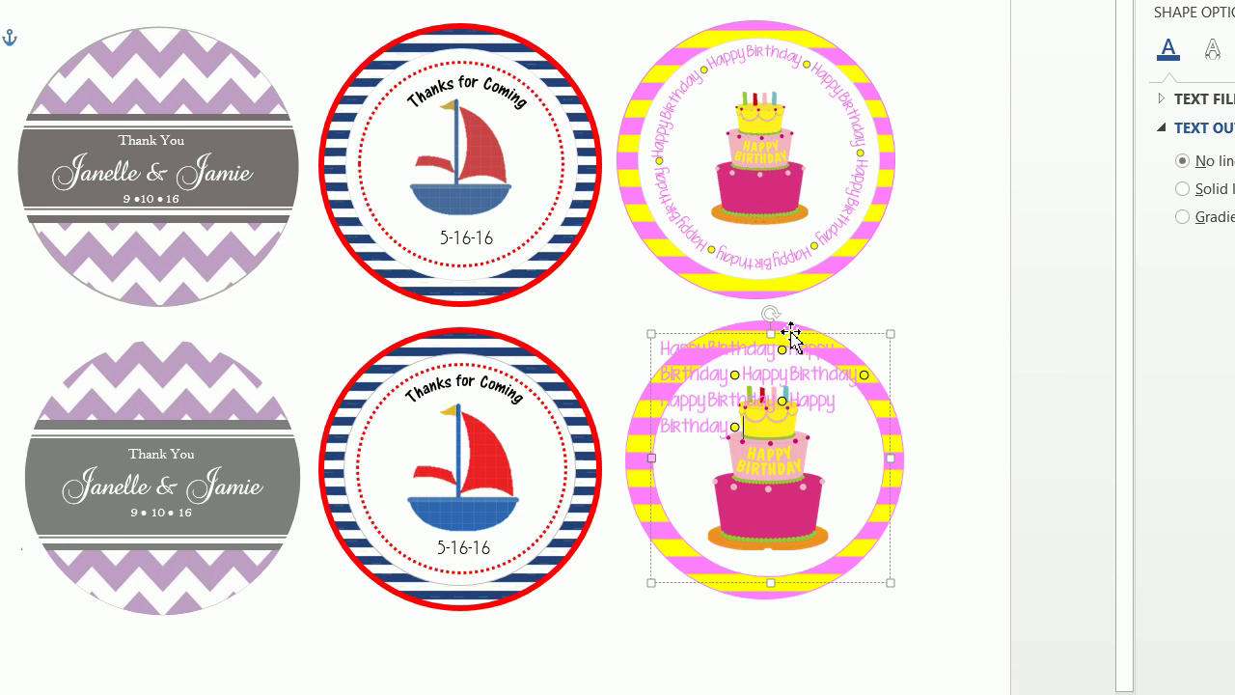
drag(790, 335, 780, 470)
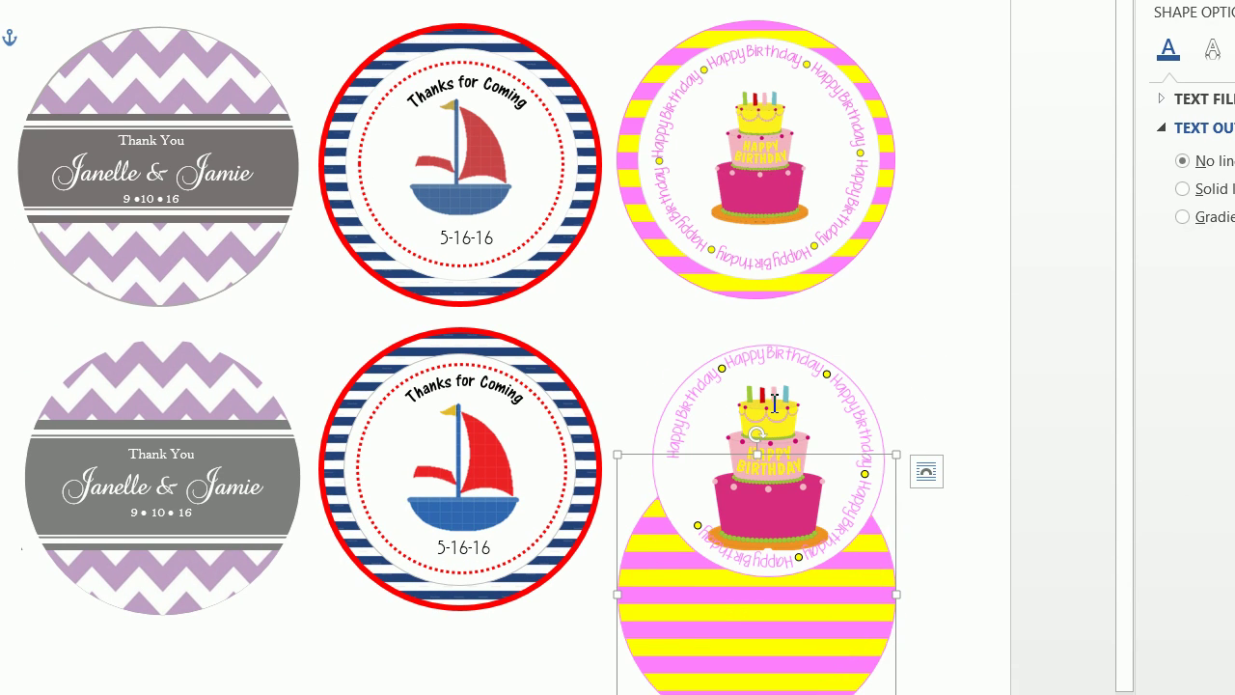
click(772, 419)
click(810, 494)
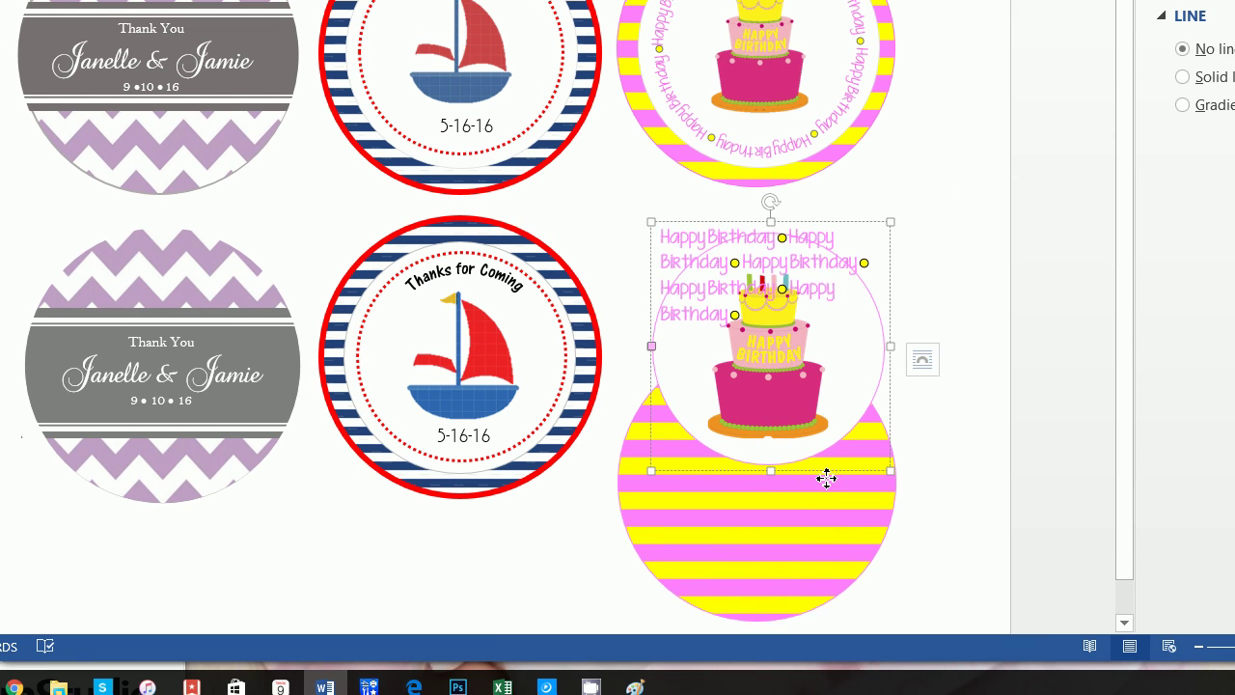
drag(824, 587, 828, 476)
drag(828, 366, 824, 374)
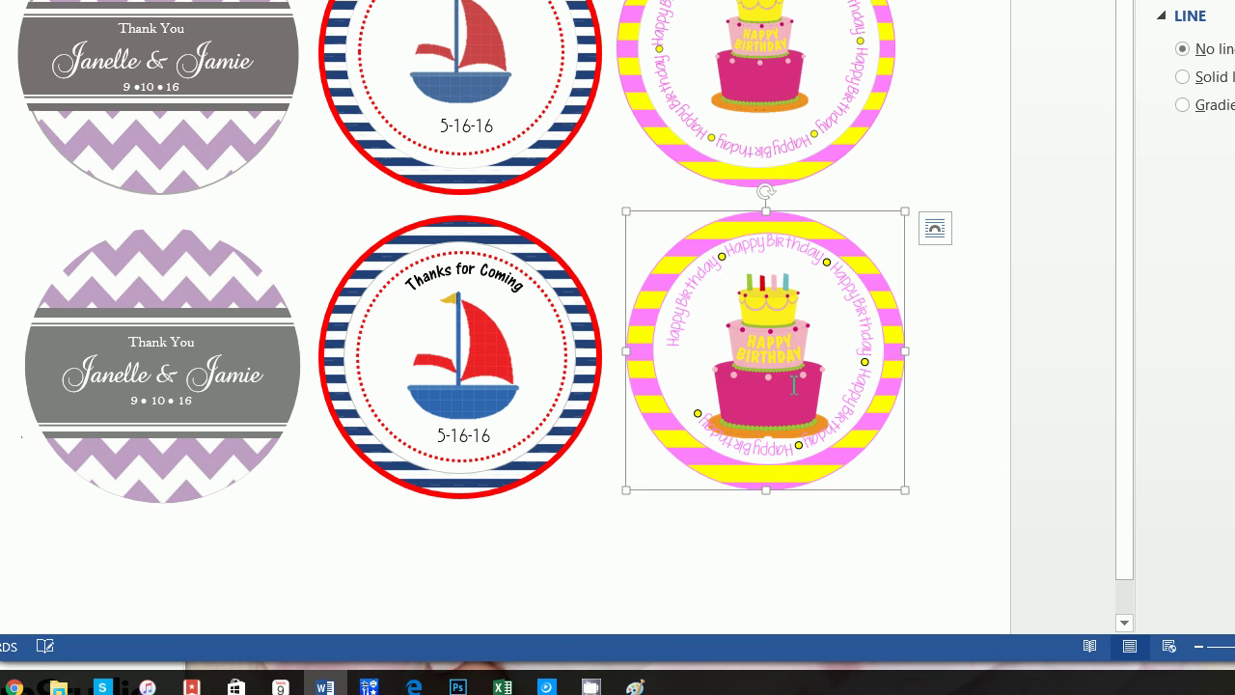
Move the cake picture up slightly inside the white circle, shortening the text box to reach it and then restoring its height.
click(780, 283)
drag(774, 221, 778, 348)
click(782, 306)
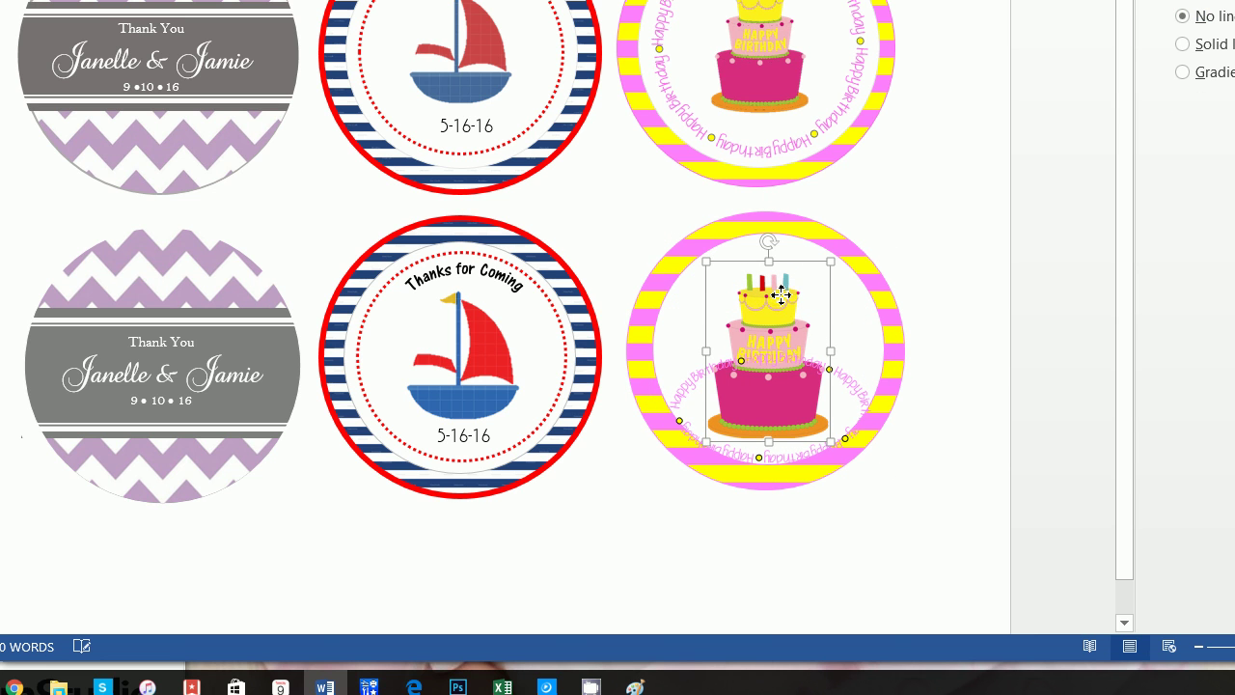
drag(782, 294, 780, 290)
click(857, 376)
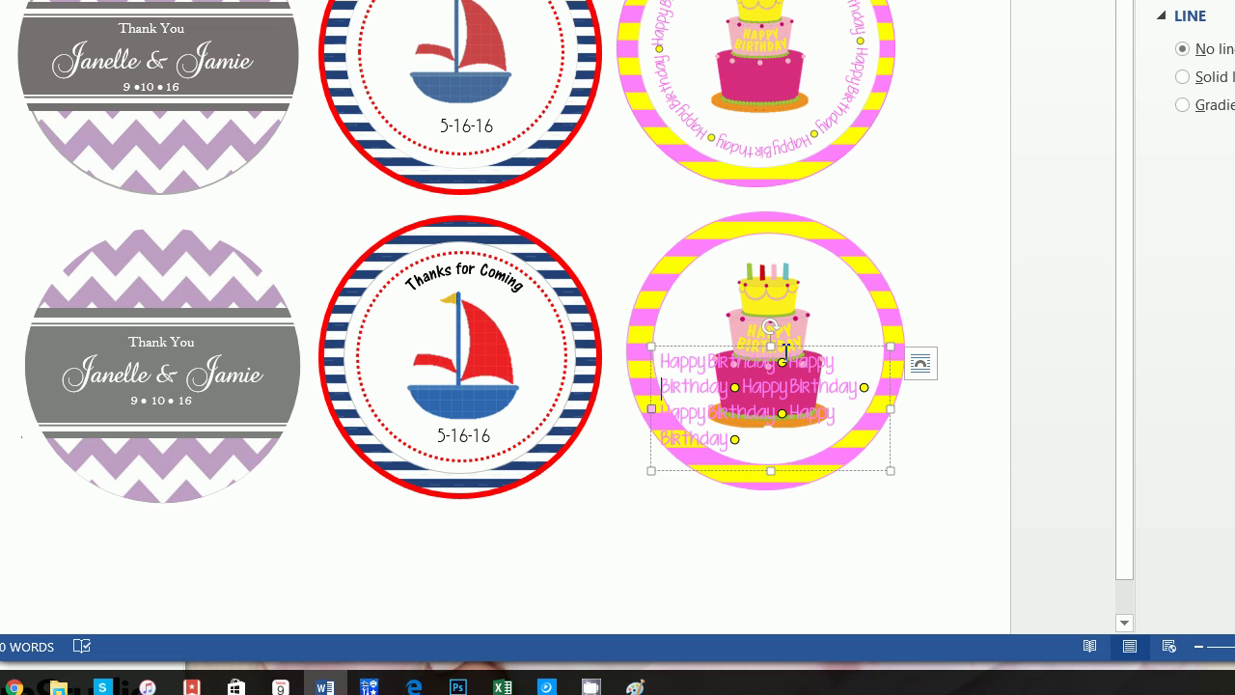
drag(775, 338, 776, 231)
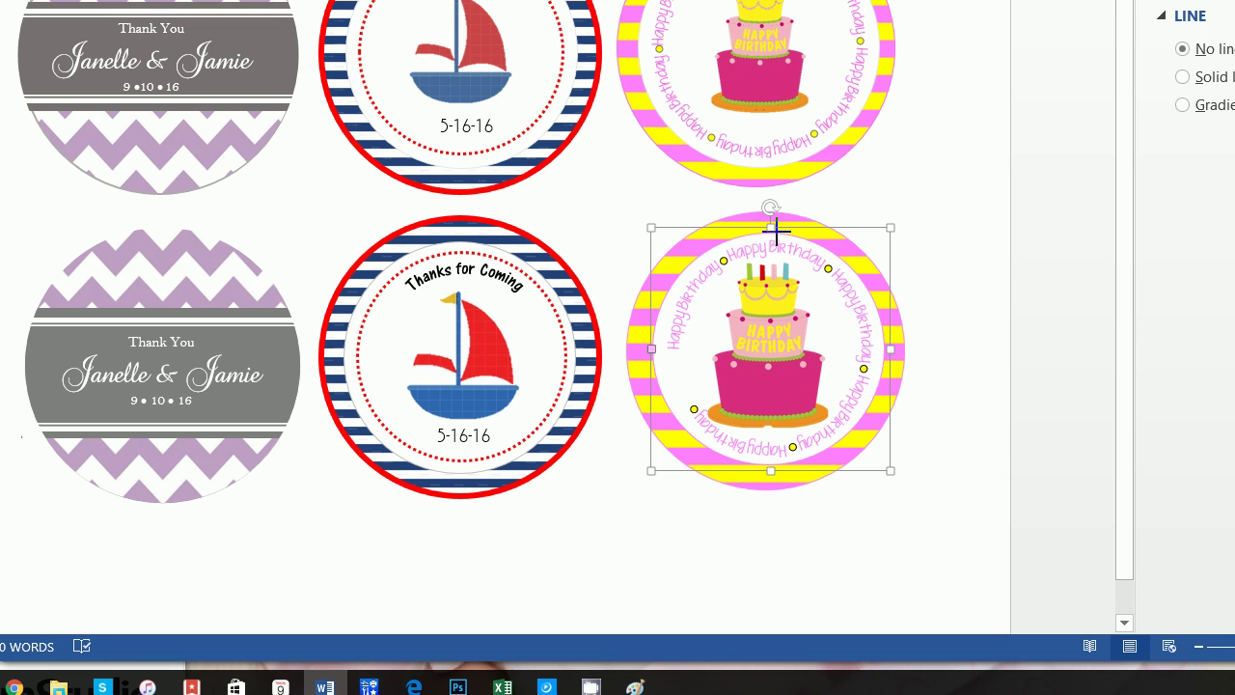
Add one more "Happy Birthday" with a yellow dot at the end of the text to complete the circle around the cake.
triple_click(702, 399)
click(788, 299)
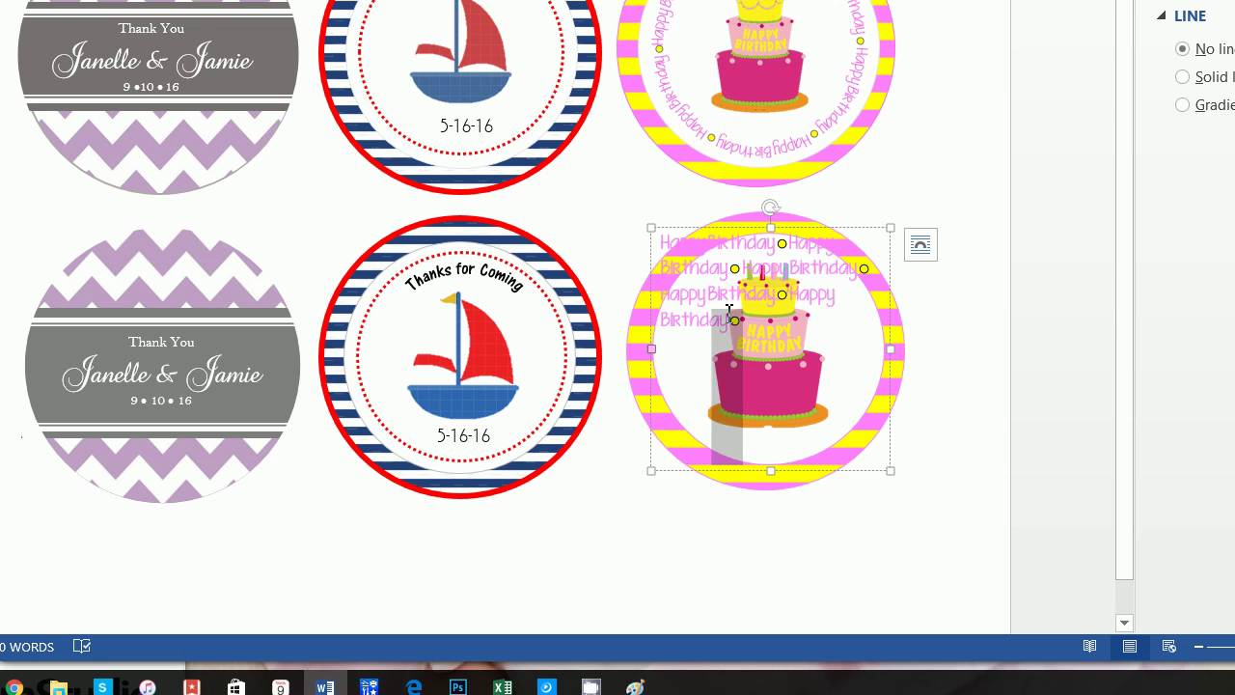
double_click(791, 294)
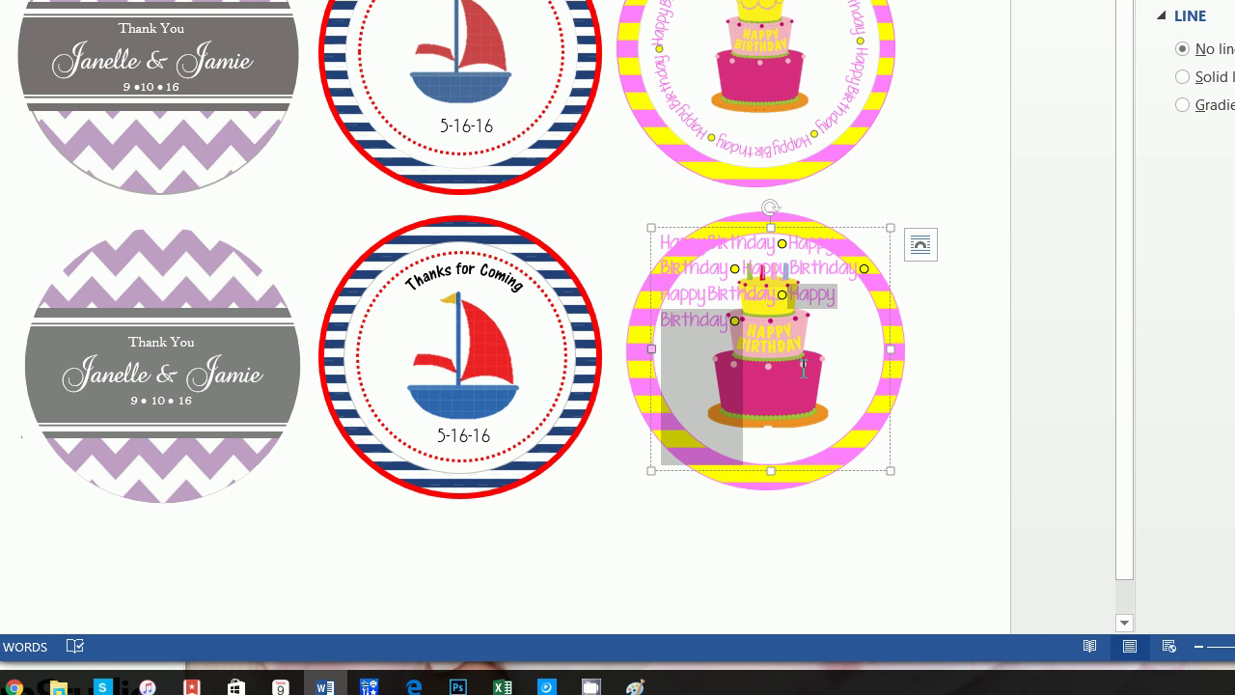
click(766, 325)
text(Happy Birthday●)
click(855, 508)
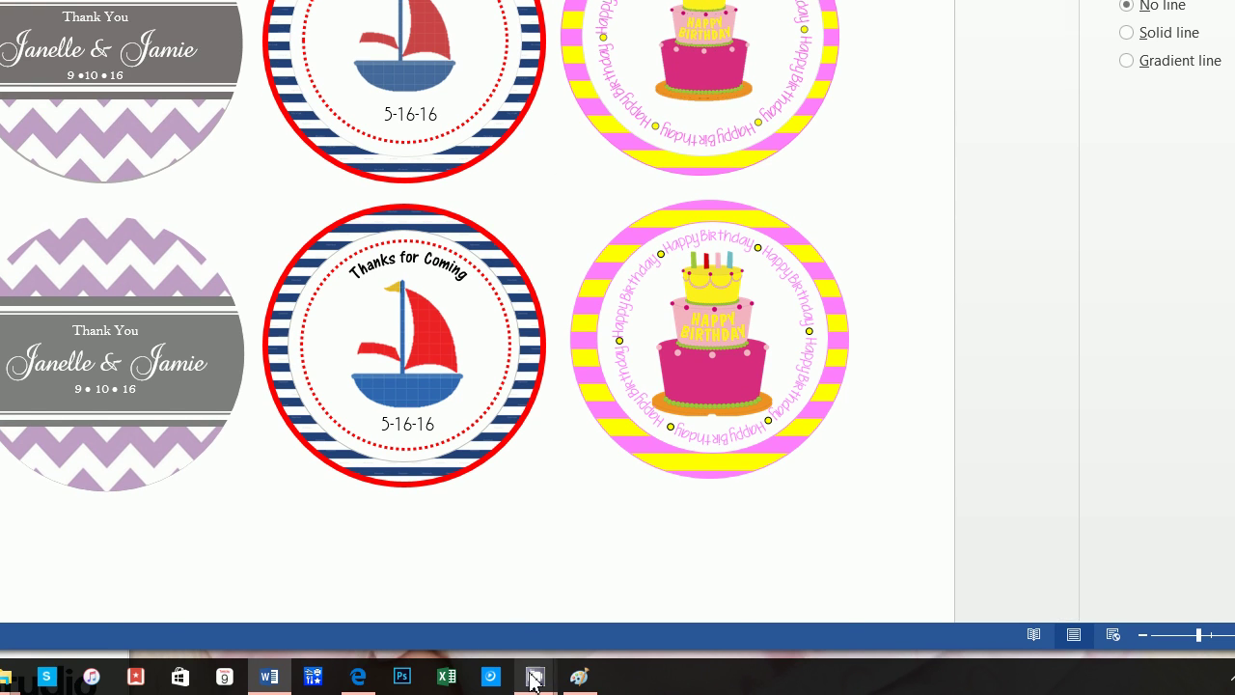
mouse_move(534, 680)
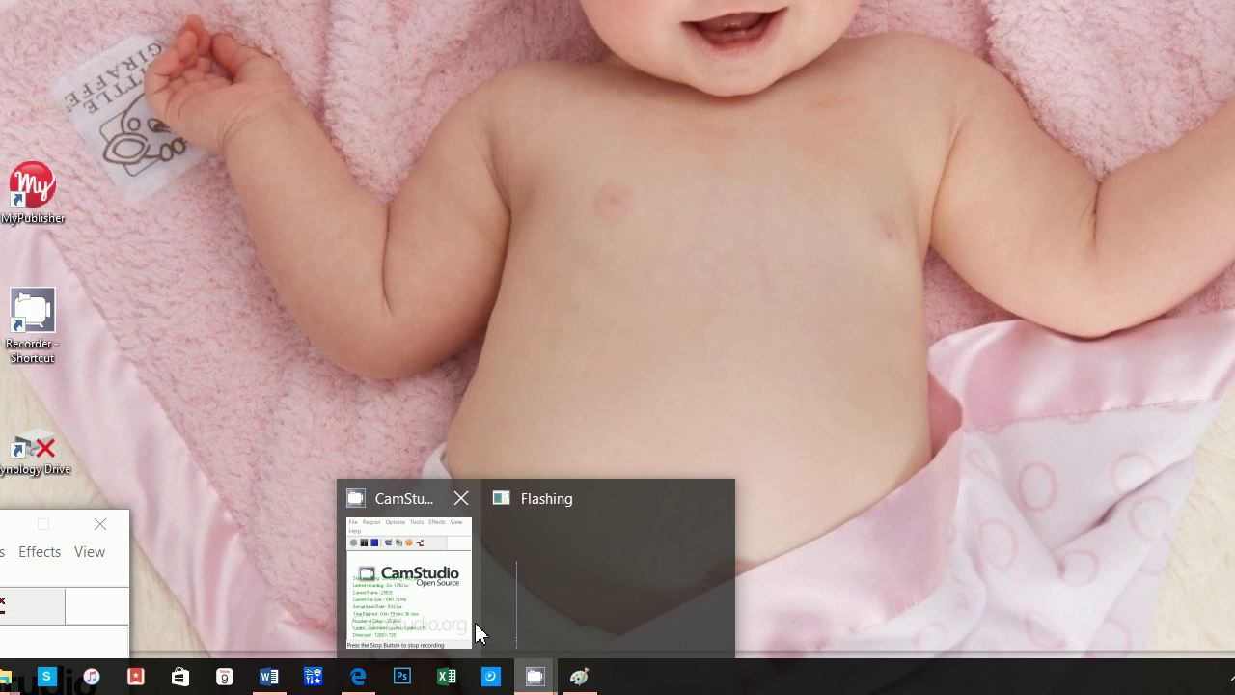
click(475, 623)
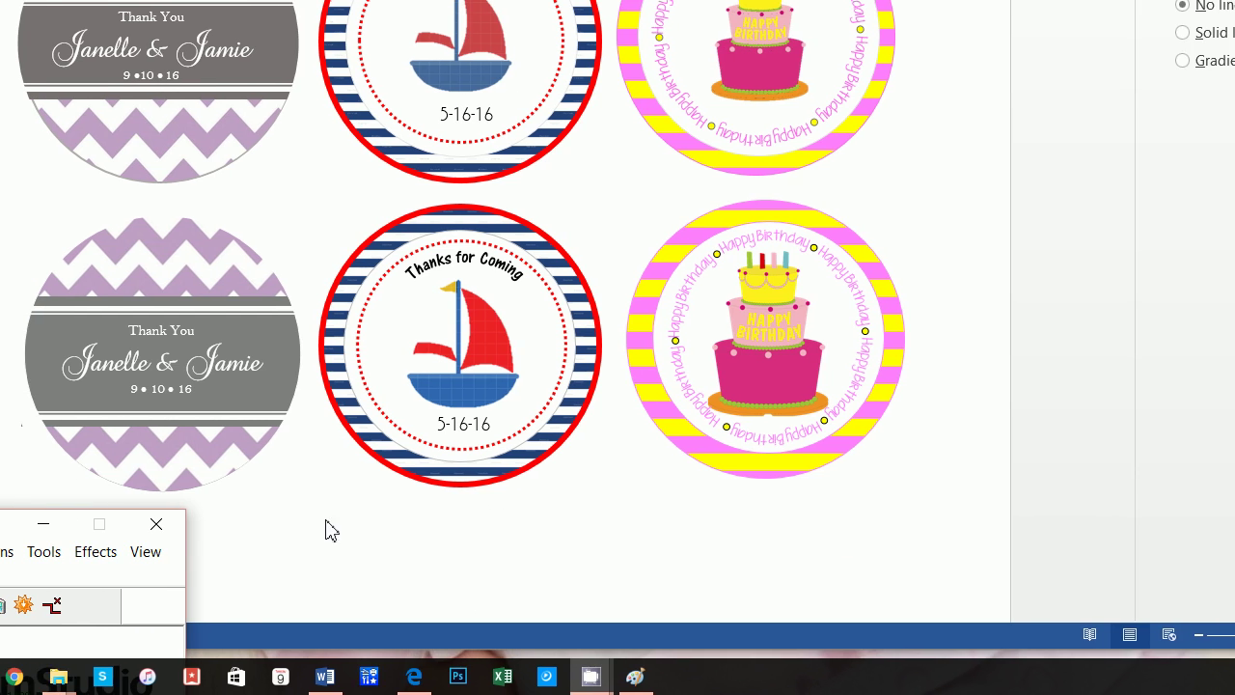